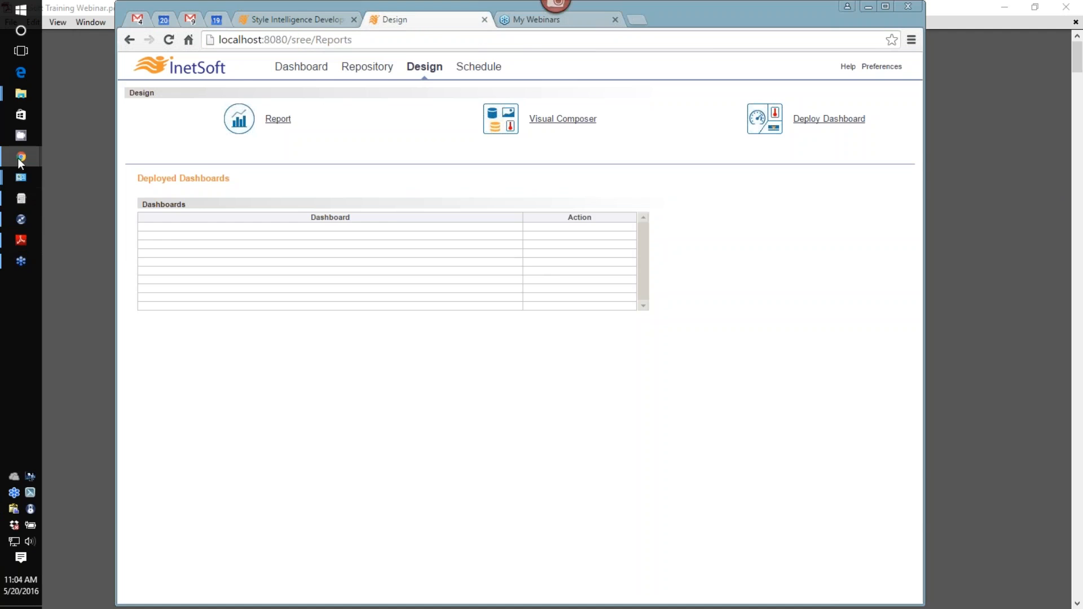
# In Visual Composer, create a new worksheet containing the All Sales sample query from the Orders data source
pyautogui.click(89, 198)
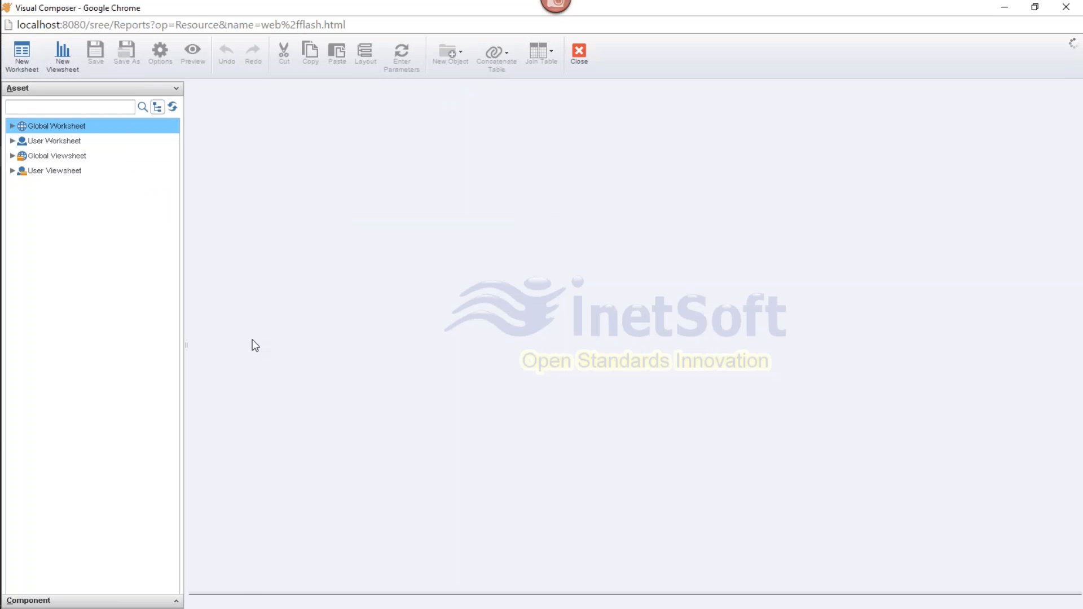
pyautogui.click(37, 69)
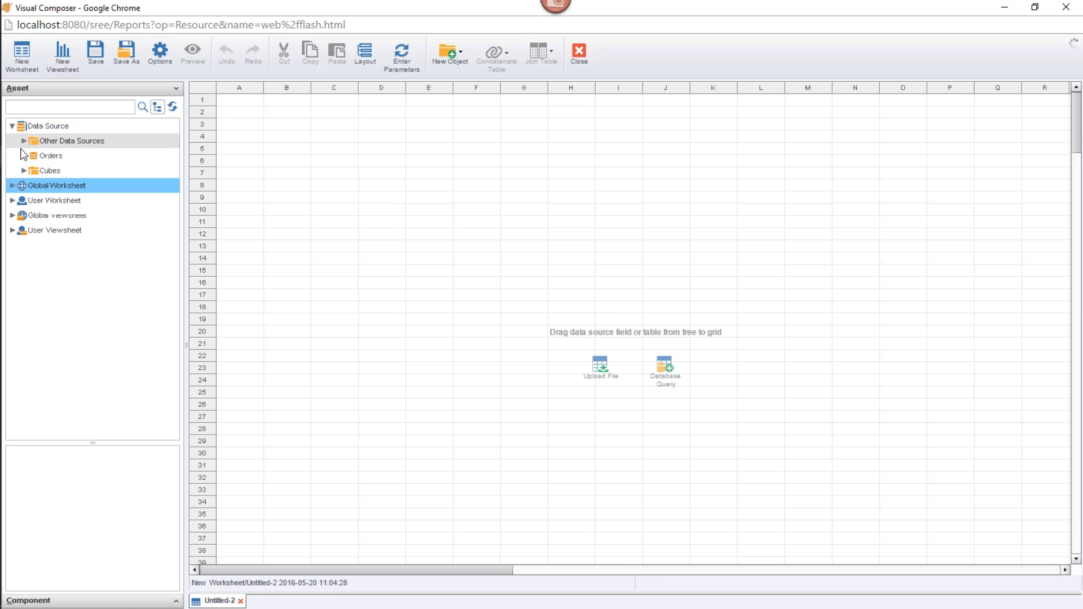
pyautogui.click(23, 157)
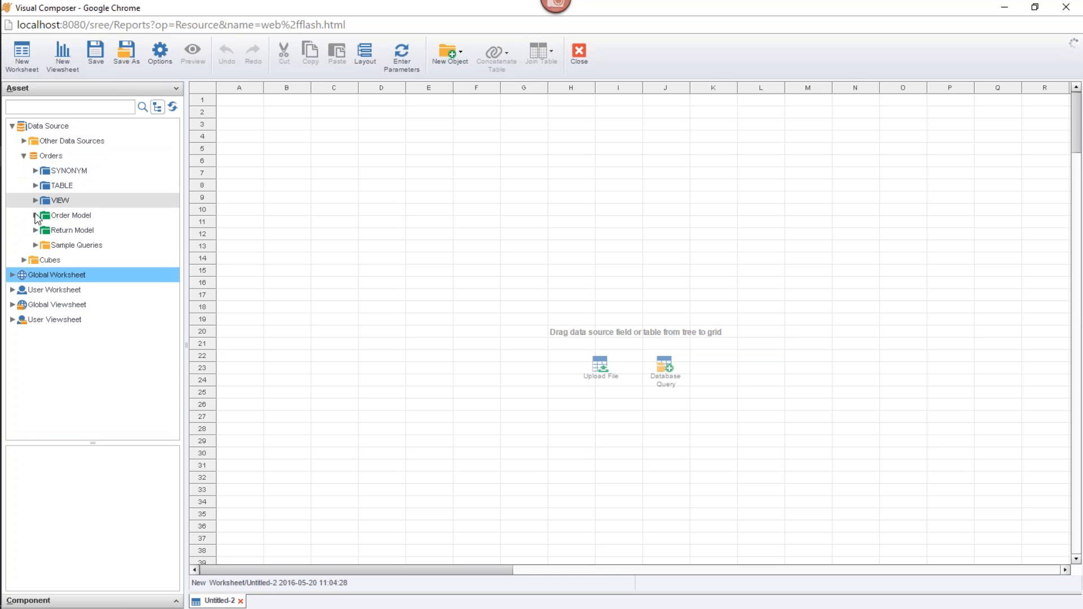
pyautogui.click(36, 245)
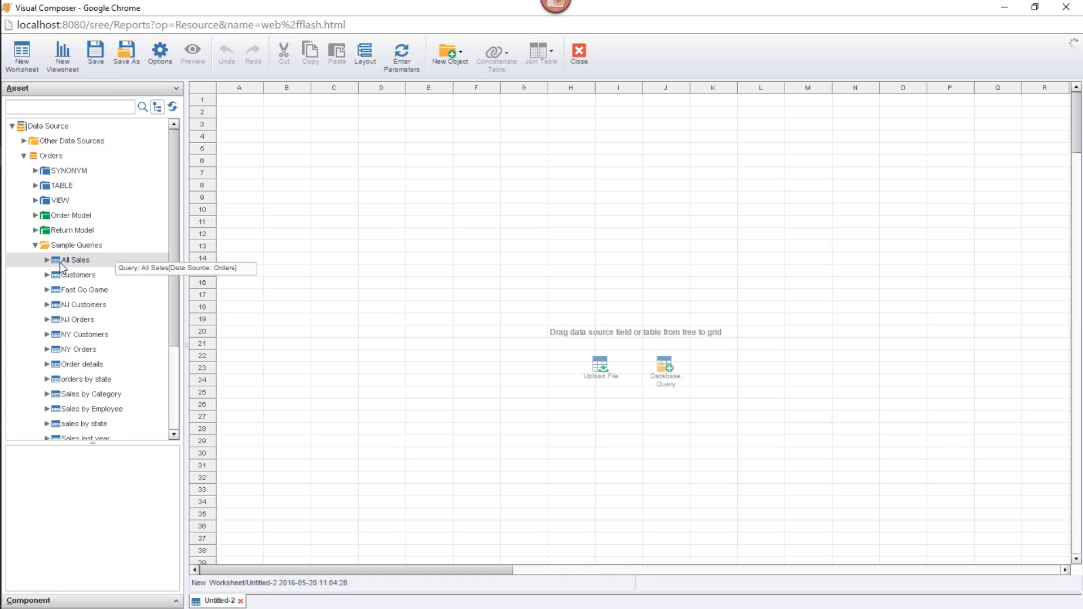
pyautogui.moveTo(67, 263); pyautogui.dragTo(391, 133)
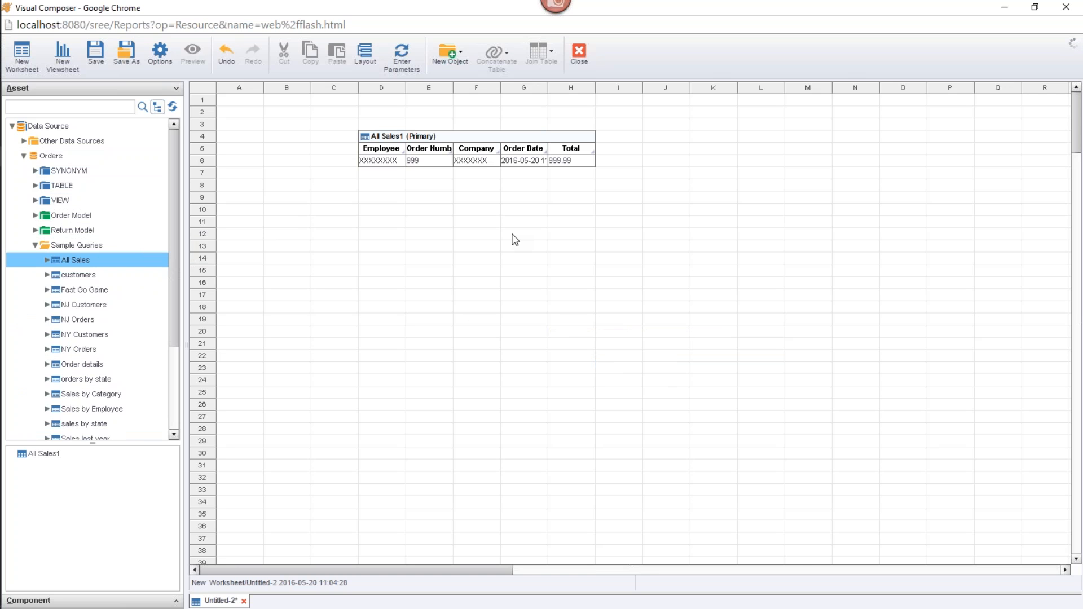
# Switch the All Sales table to Live Preview and extend it down to worksheet row 27
pyautogui.click(587, 137)
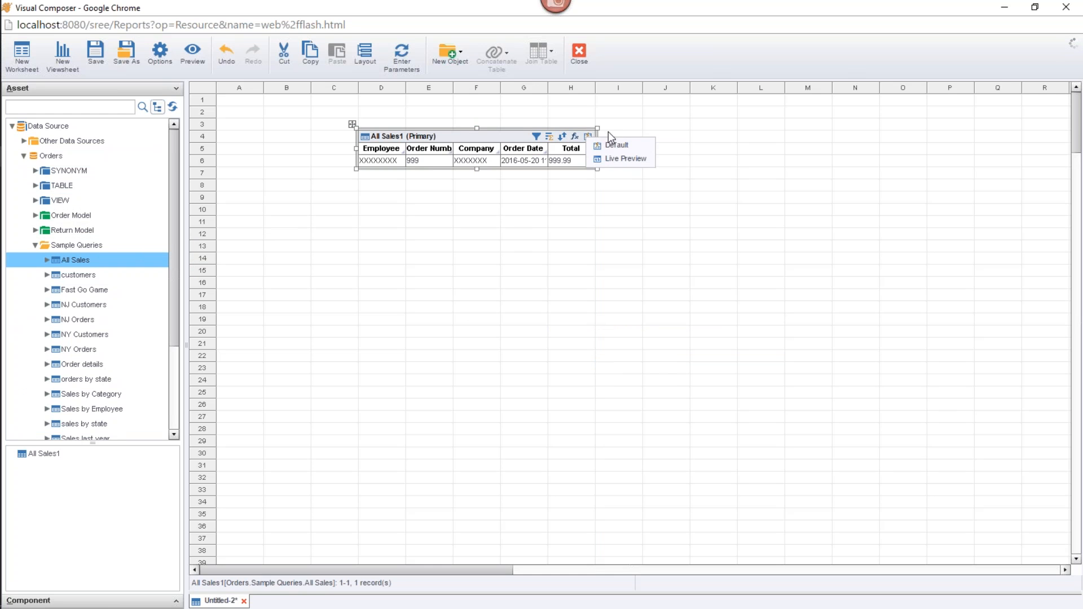
pyautogui.click(637, 159)
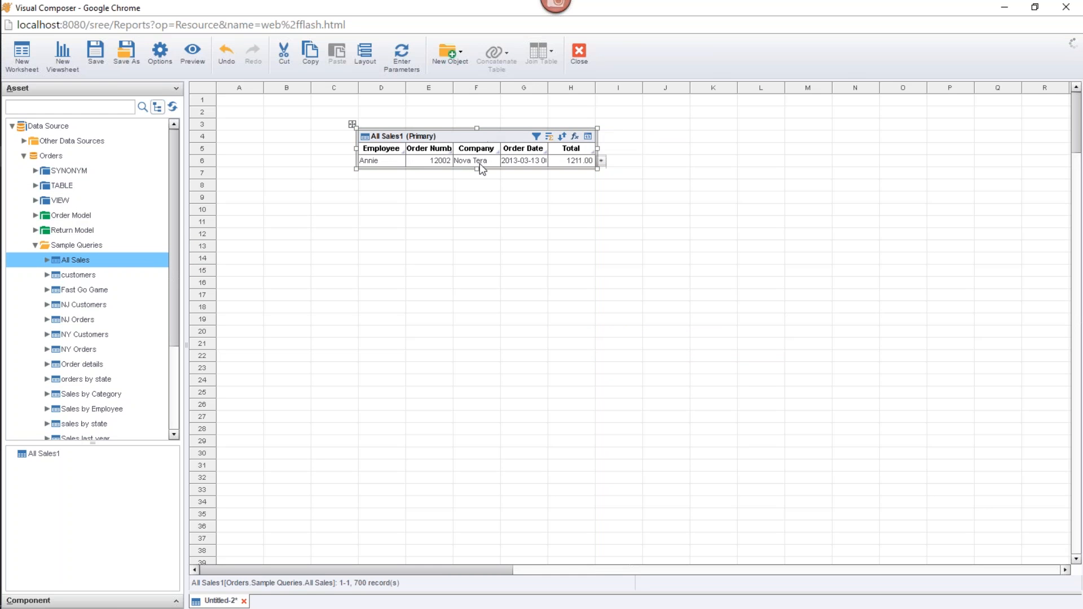
pyautogui.moveTo(476, 168); pyautogui.dragTo(515, 365)
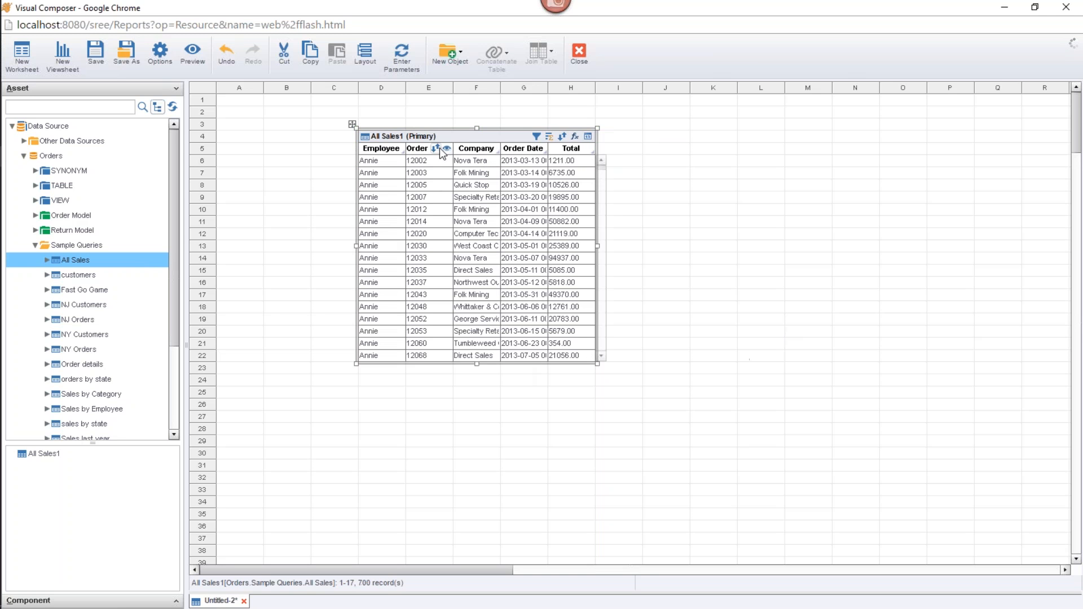
pyautogui.moveTo(477, 364); pyautogui.dragTo(509, 427)
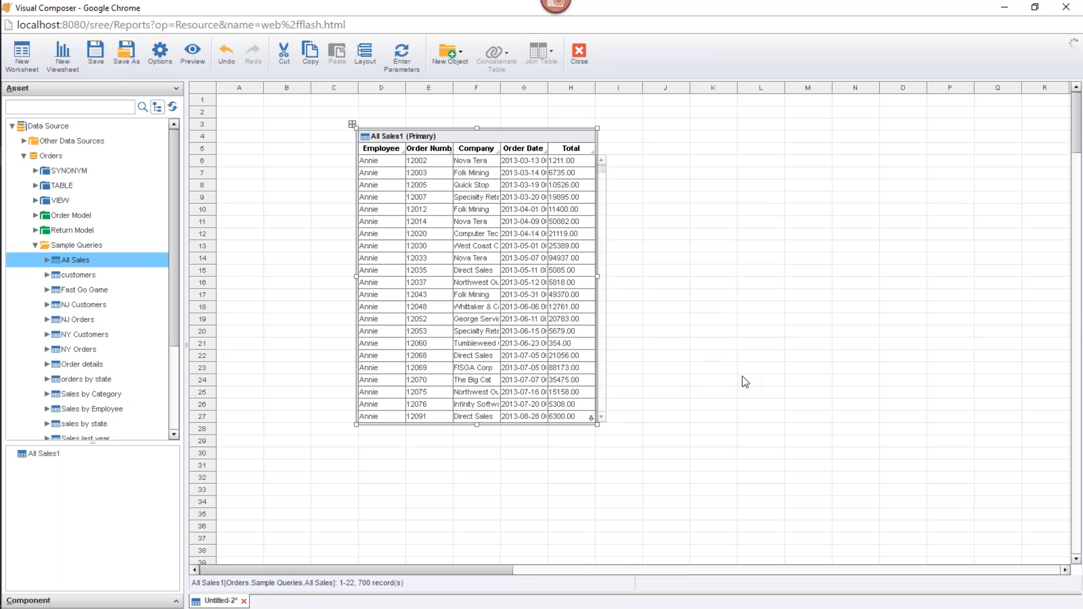
pyautogui.click(74, 261)
# Open the All Sales table's condition settings and look at the advanced condition options
pyautogui.click(535, 137)
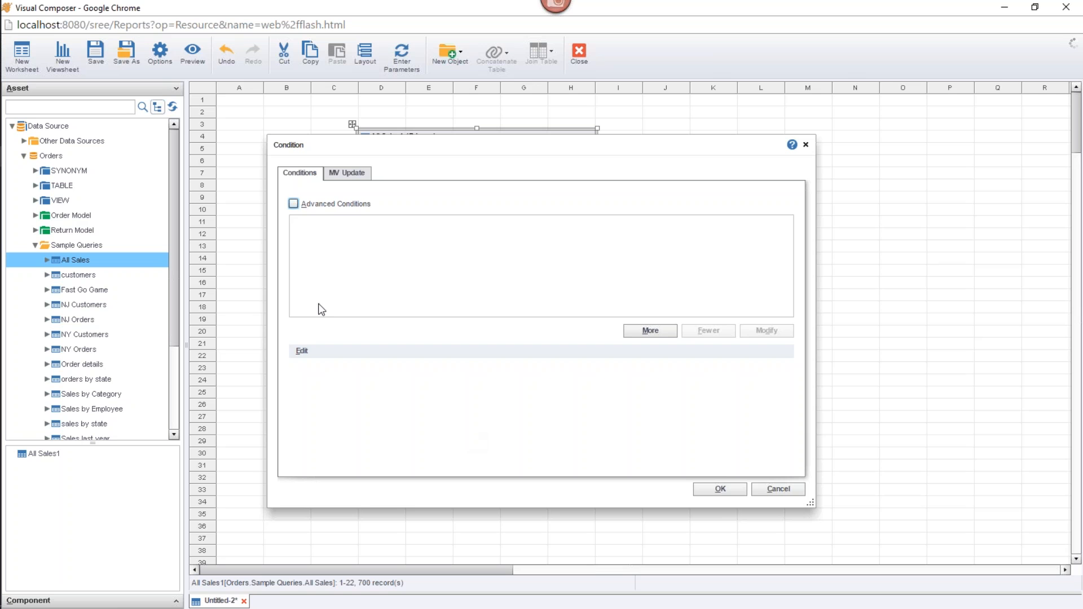
pyautogui.click(296, 204)
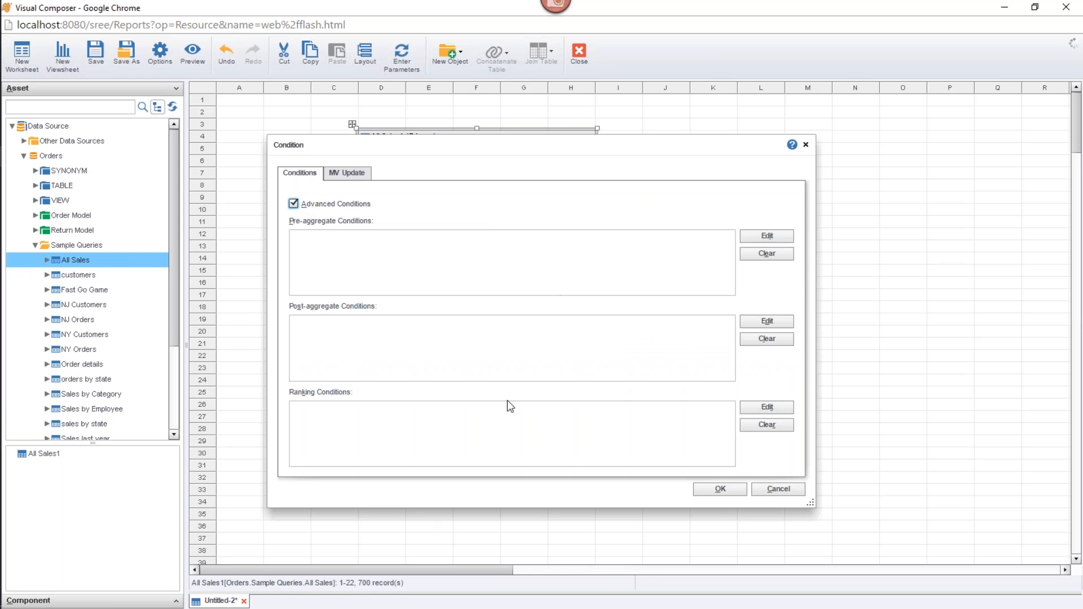
pyautogui.click(293, 204)
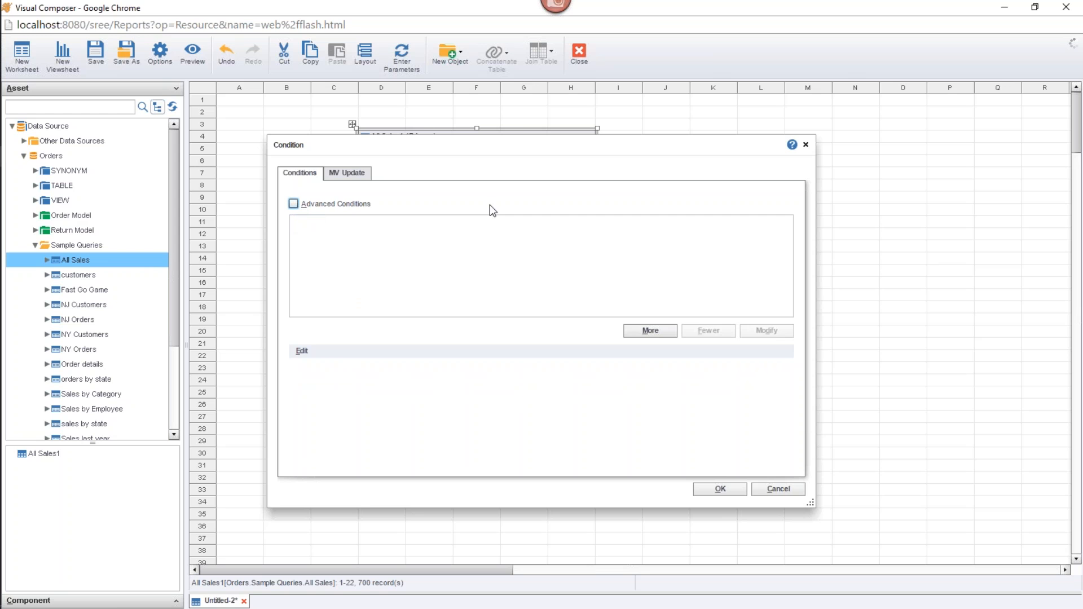
pyautogui.moveTo(500, 162); pyautogui.dragTo(489, 227)
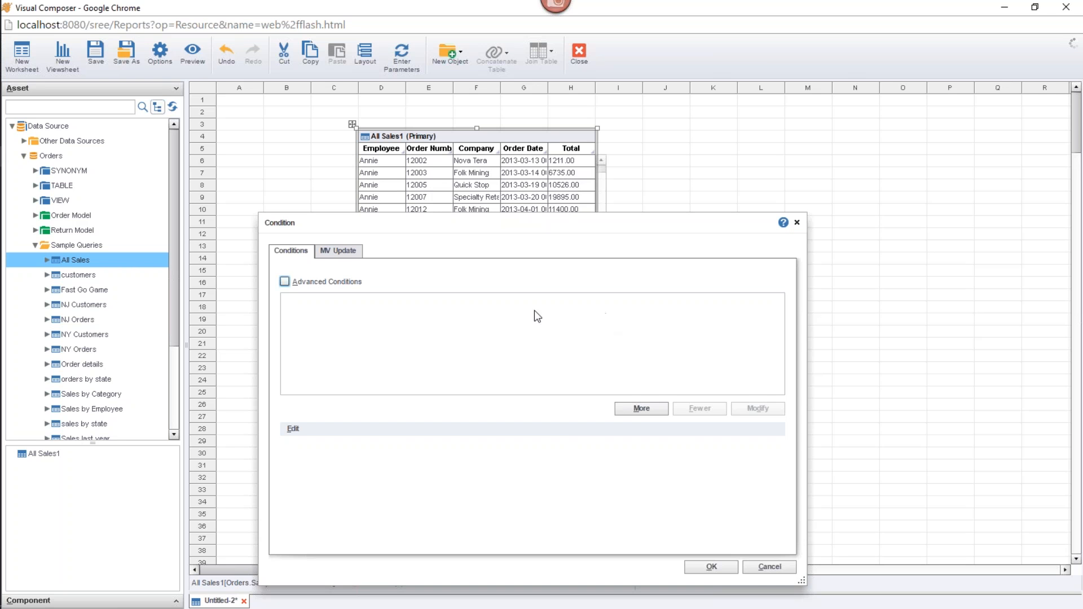
# Add a filter condition to the All Sales table requiring Employee to be equal to the second listed employee's name
pyautogui.click(642, 409)
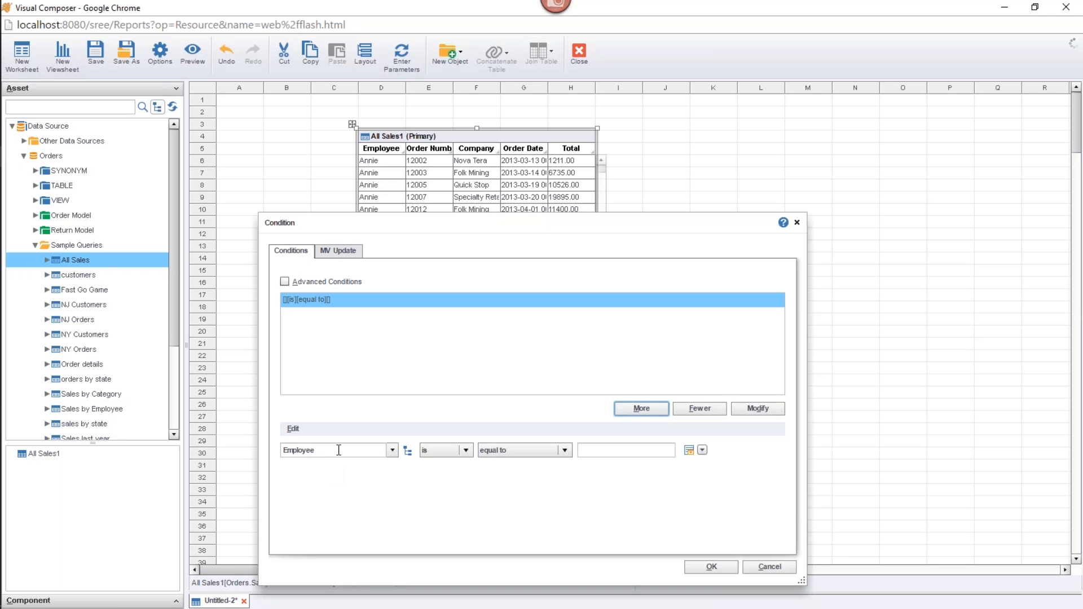
pyautogui.click(392, 450)
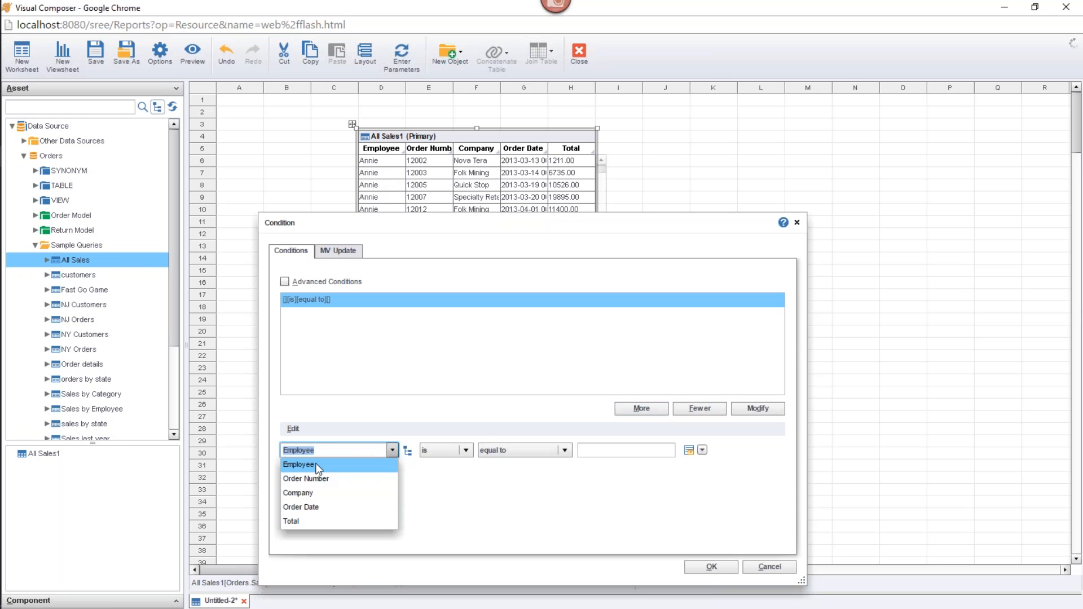
pyautogui.click(333, 461)
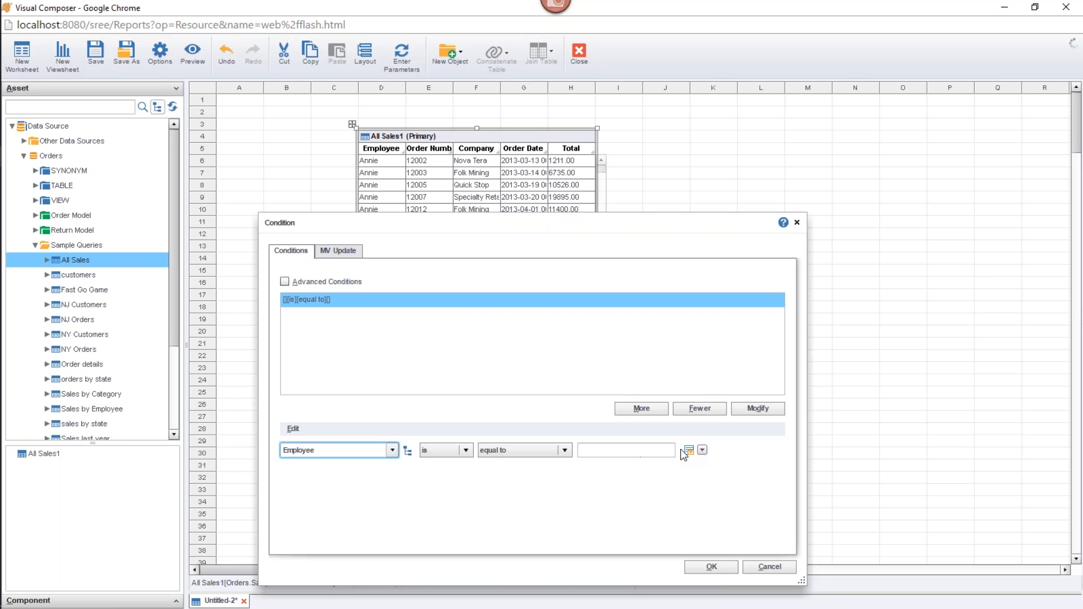
pyautogui.click(635, 449)
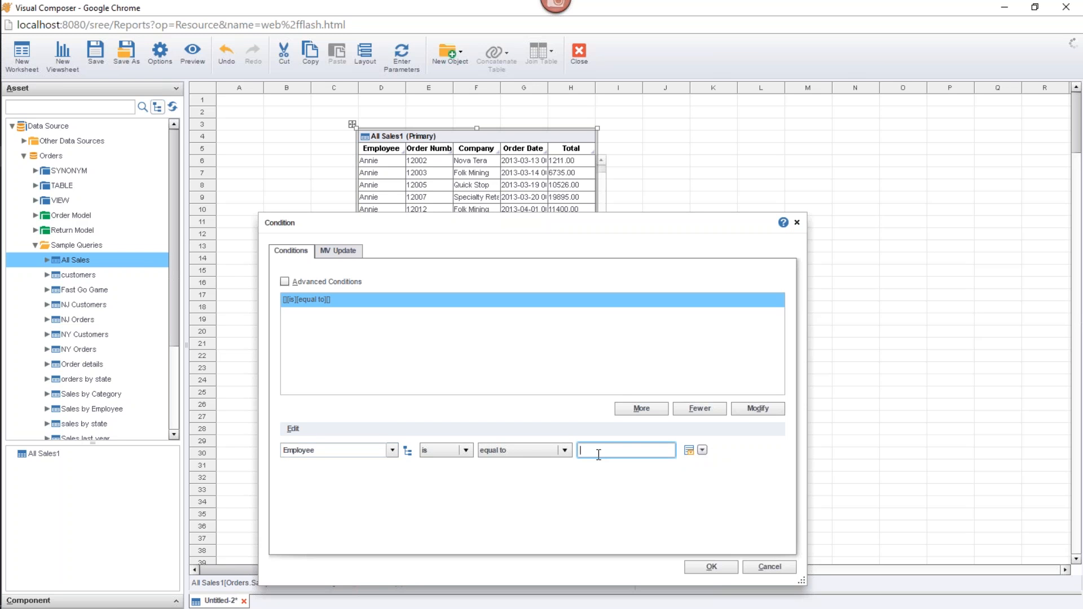
pyautogui.write('Sue')
pyautogui.press('BackSpace')
pyautogui.press('BackSpace')
pyautogui.press('BackSpace')
pyautogui.click(689, 451)
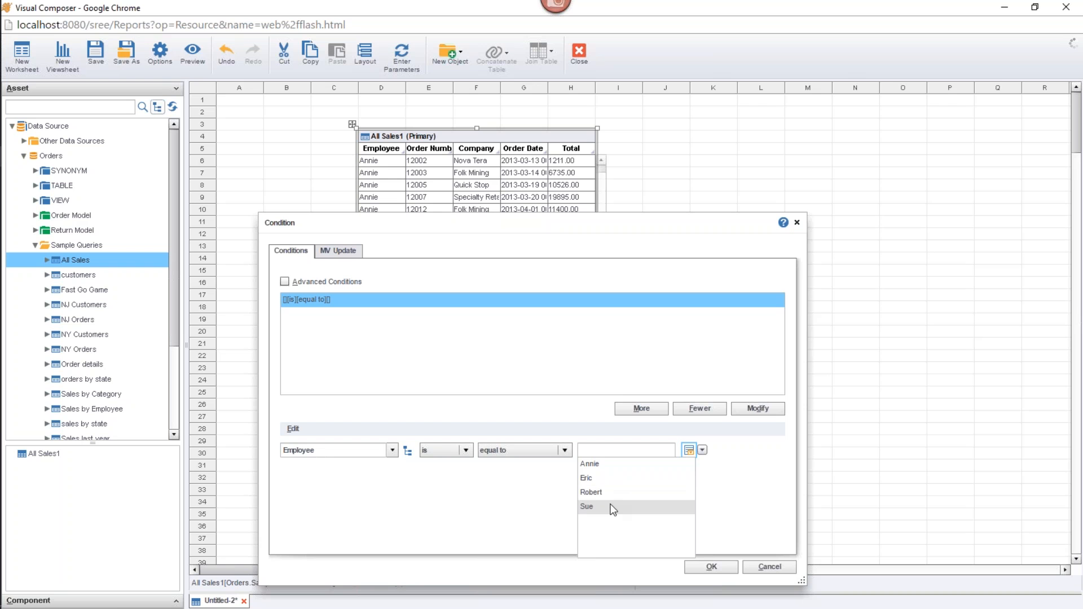
pyautogui.click(586, 478)
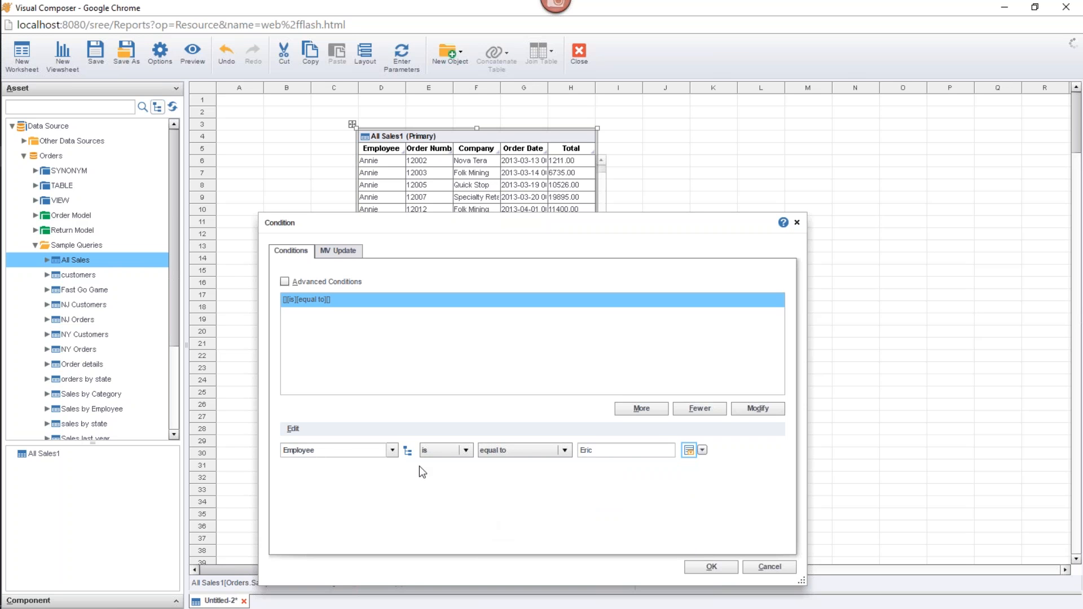
pyautogui.click(711, 566)
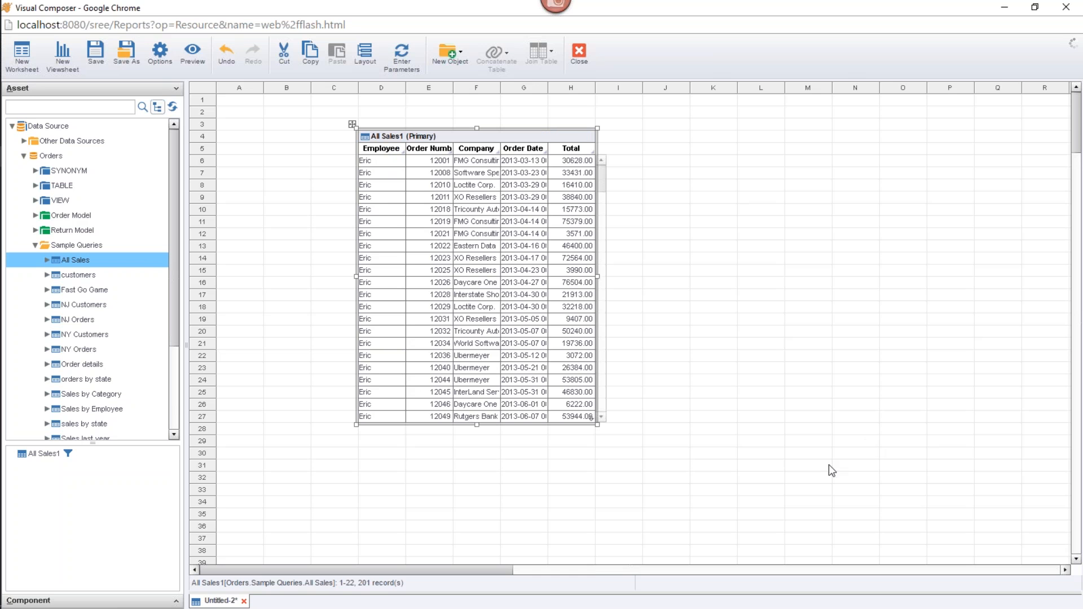
# Reopen the All Sales table's existing filter condition and change its field to Order Date
pyautogui.moveTo(602, 180)
pyautogui.mouseDown()
pyautogui.moveTo(605, 403)
pyautogui.moveTo(596, 164)
pyautogui.mouseUp()
pyautogui.moveTo(527, 187)
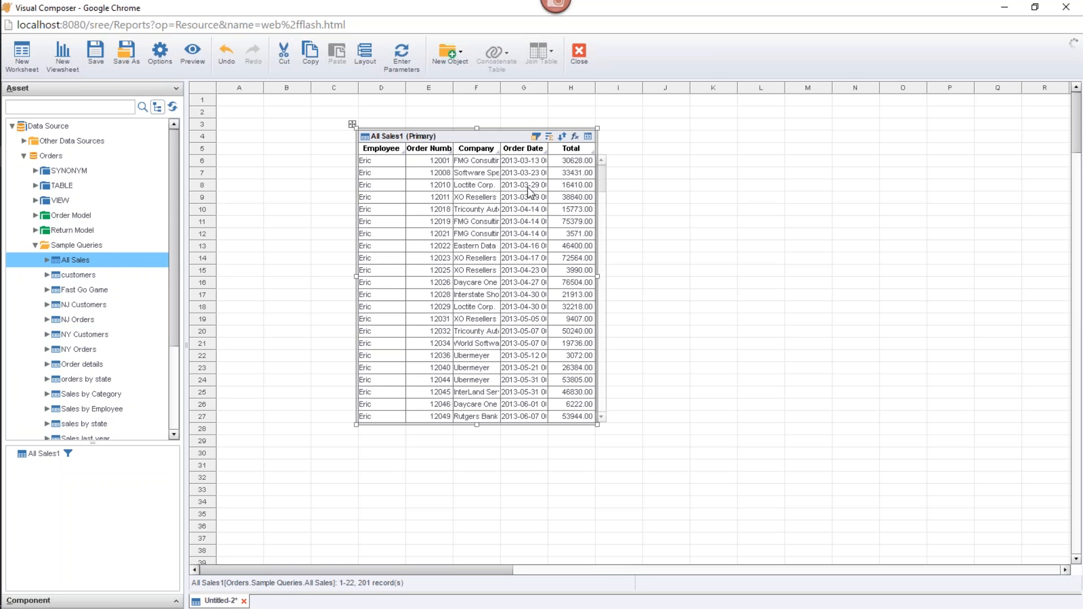
pyautogui.click(536, 137)
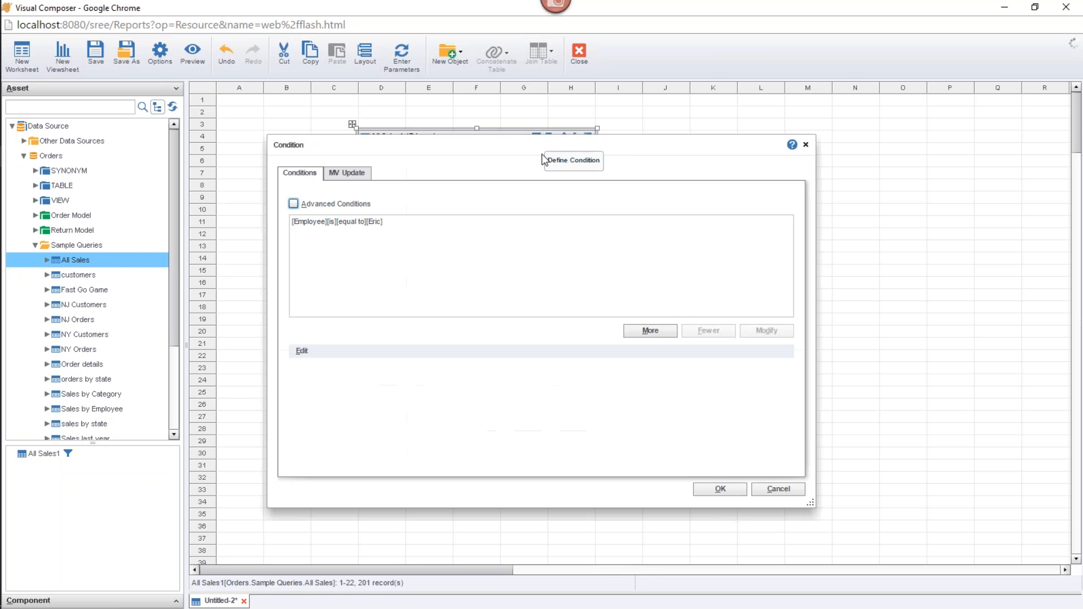
pyautogui.click(392, 224)
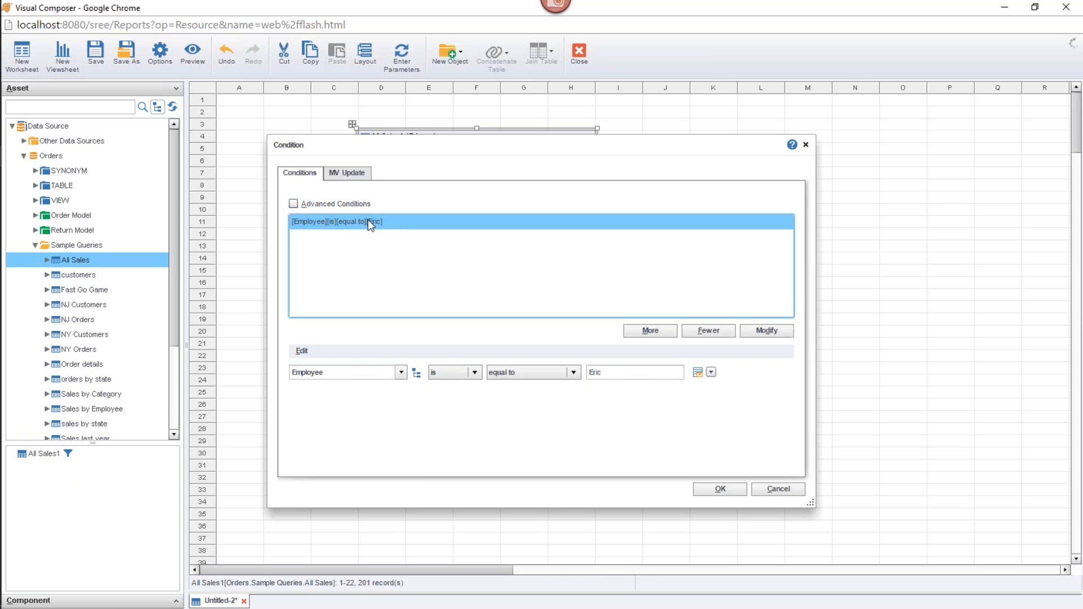
pyautogui.click(402, 373)
pyautogui.click(344, 426)
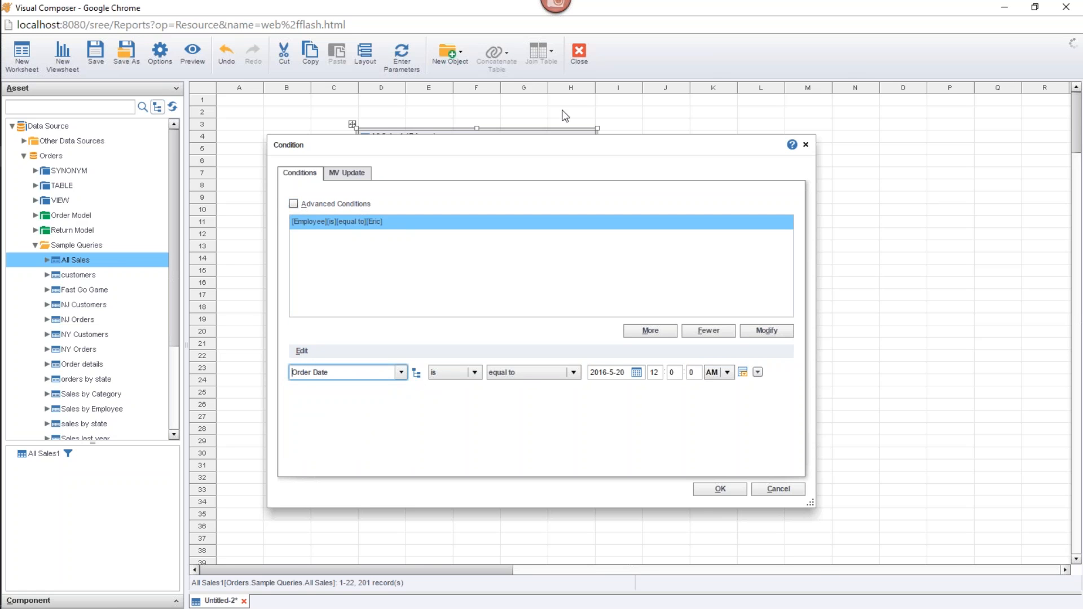
pyautogui.moveTo(560, 148); pyautogui.dragTo(563, 213)
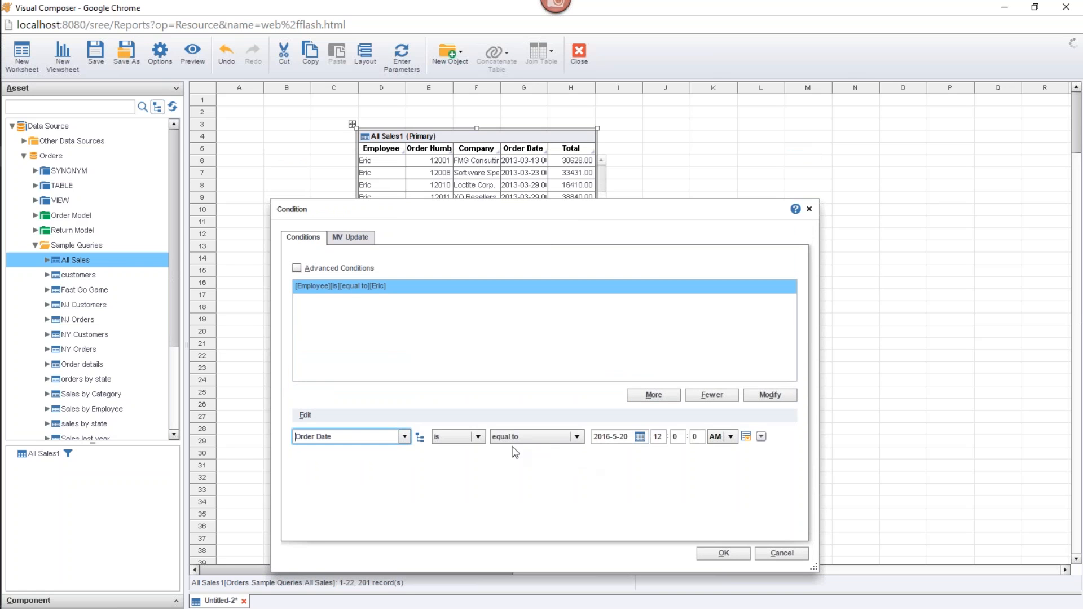
# Set the Order Date condition to is in range This quarter and apply it to the table
pyautogui.click(532, 432)
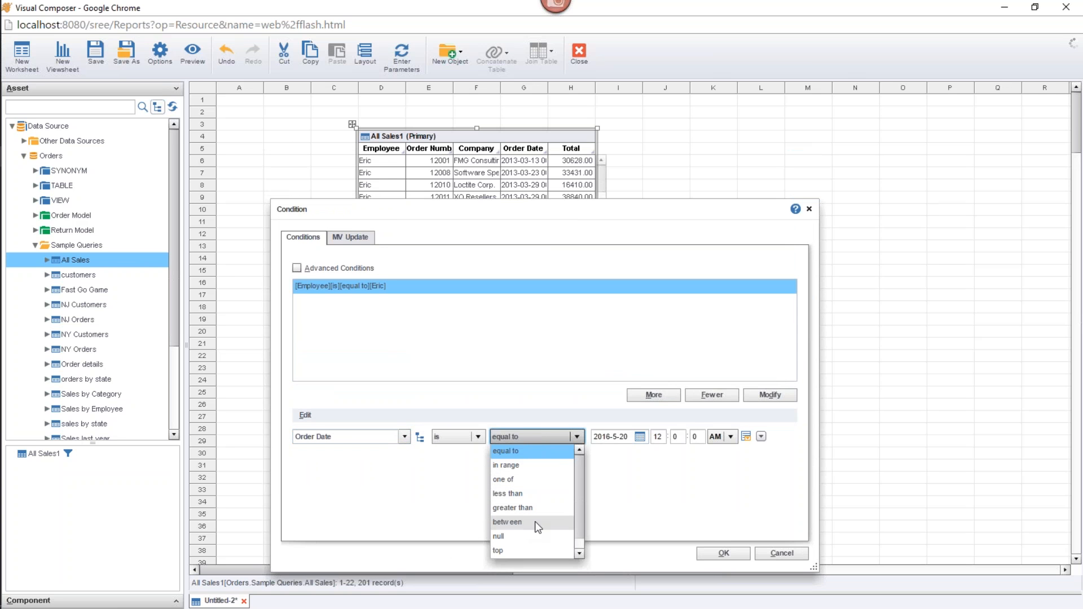
pyautogui.click(510, 523)
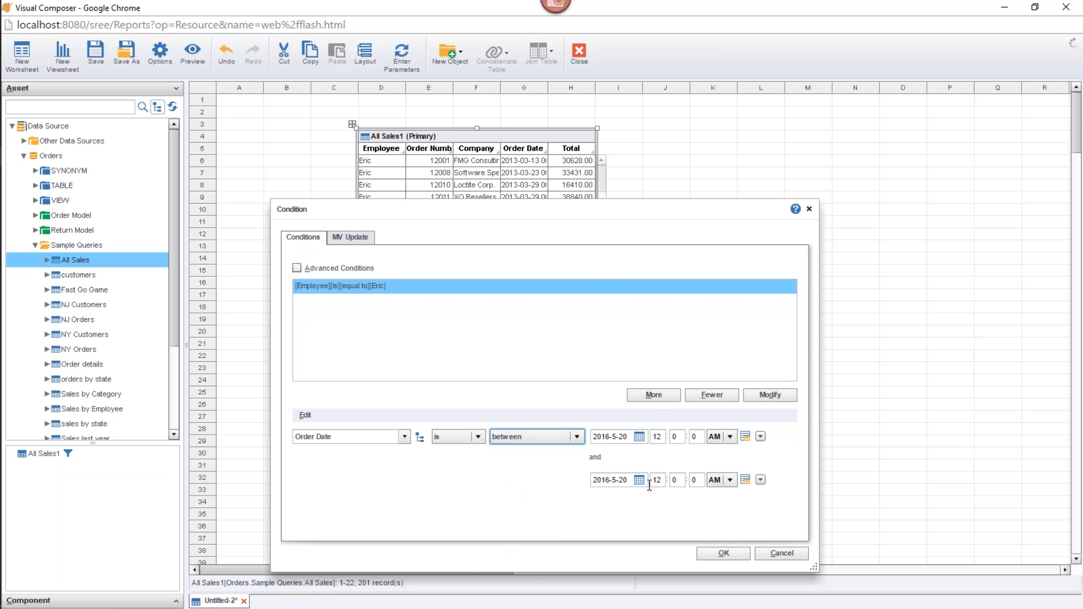
pyautogui.click(576, 436)
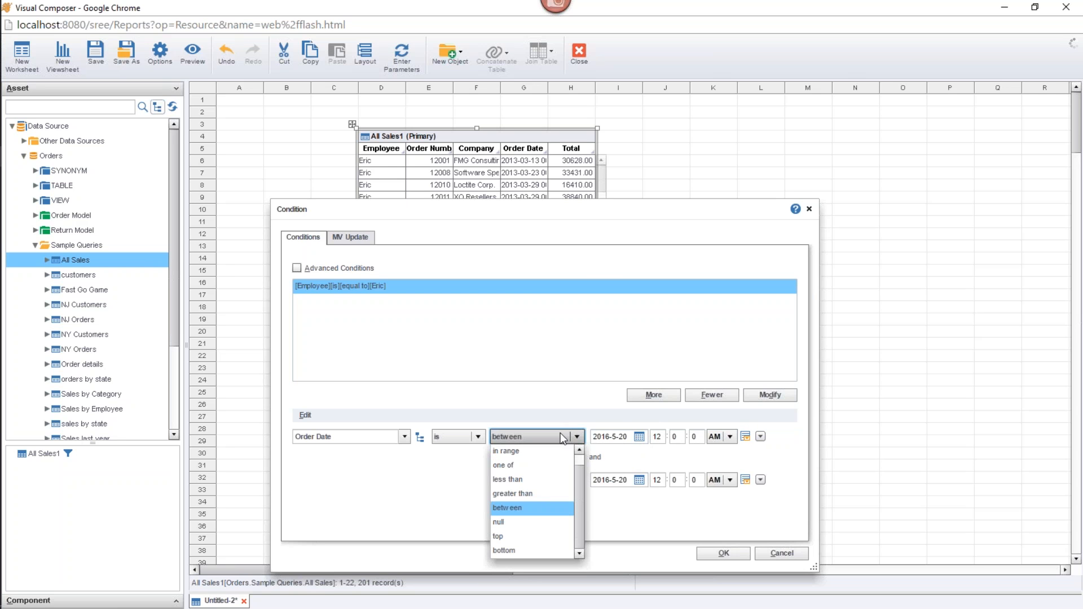
pyautogui.click(518, 450)
pyautogui.click(644, 435)
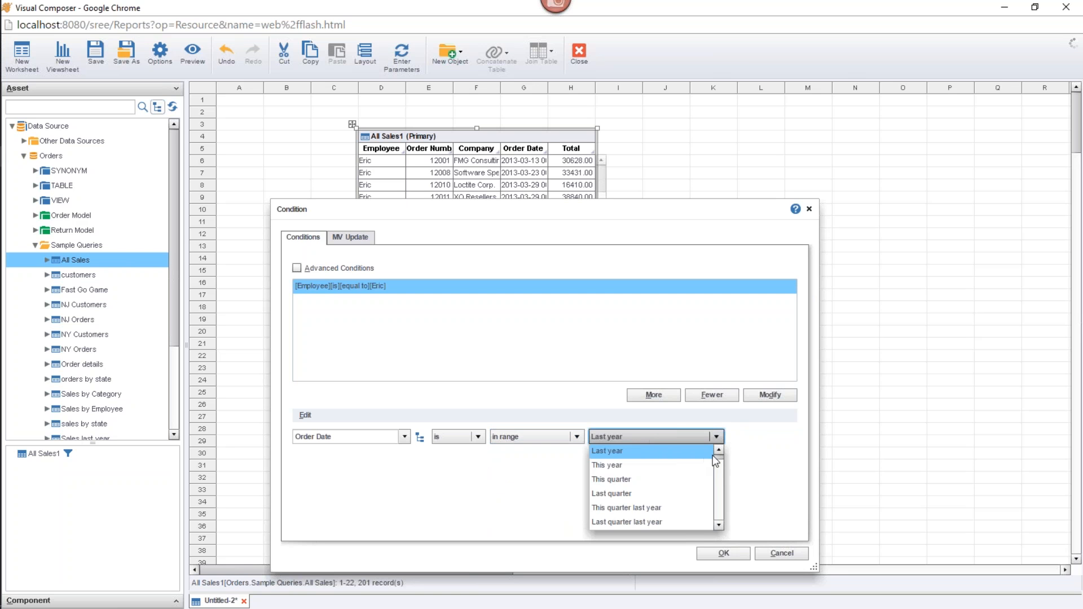
pyautogui.moveTo(720, 459); pyautogui.dragTo(720, 502)
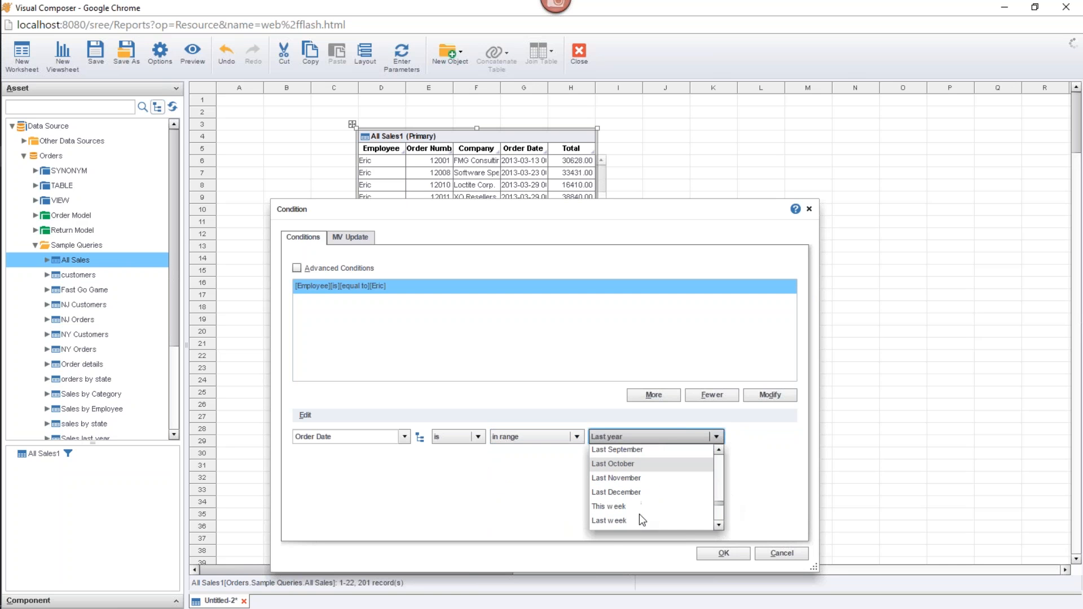
pyautogui.moveTo(721, 506); pyautogui.dragTo(719, 451)
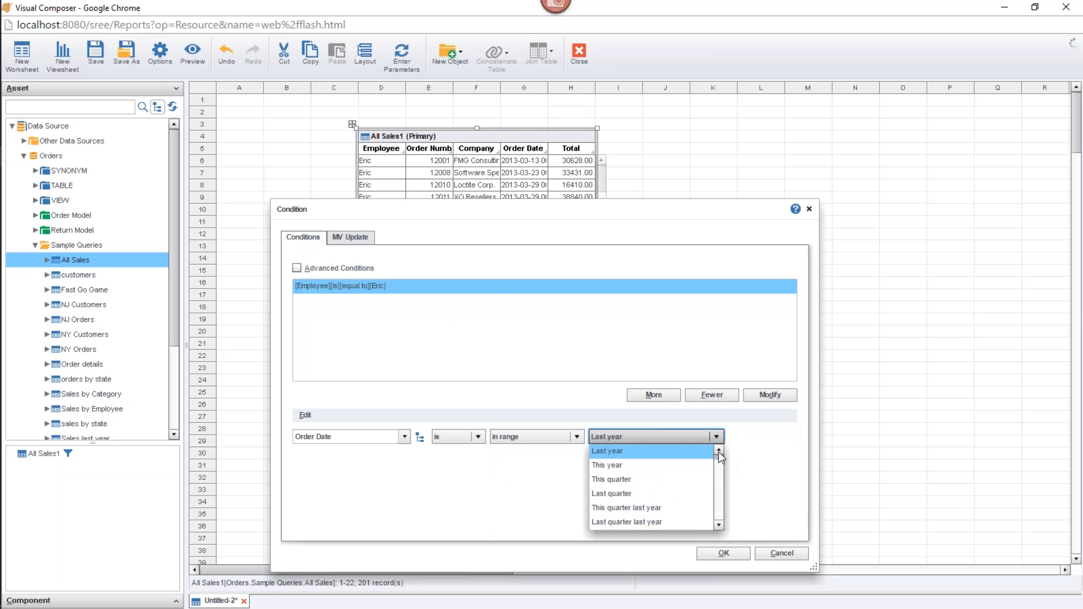
pyautogui.click(622, 446)
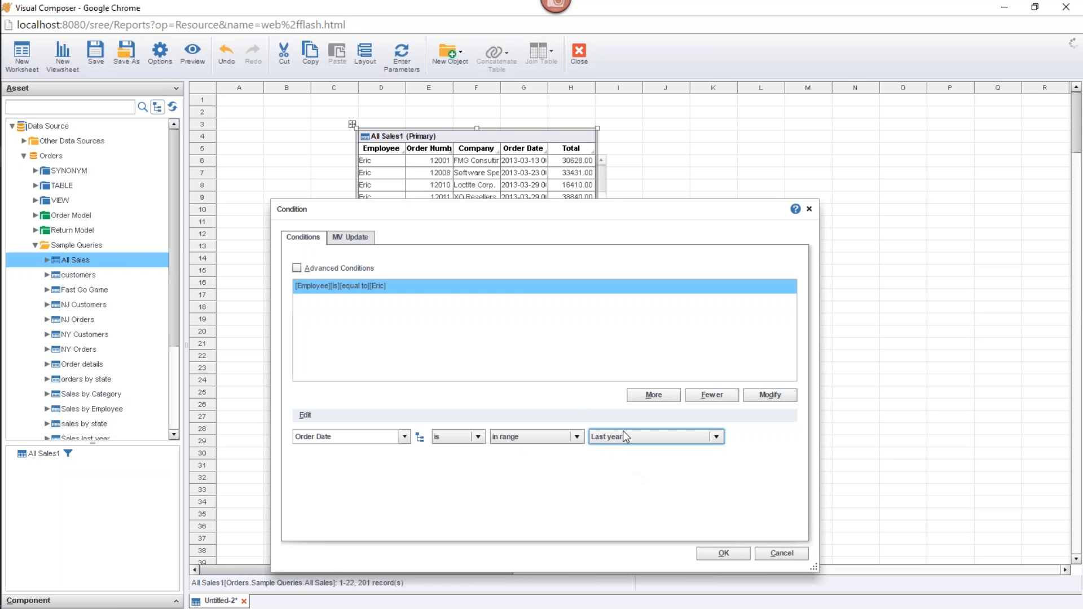
pyautogui.click(715, 437)
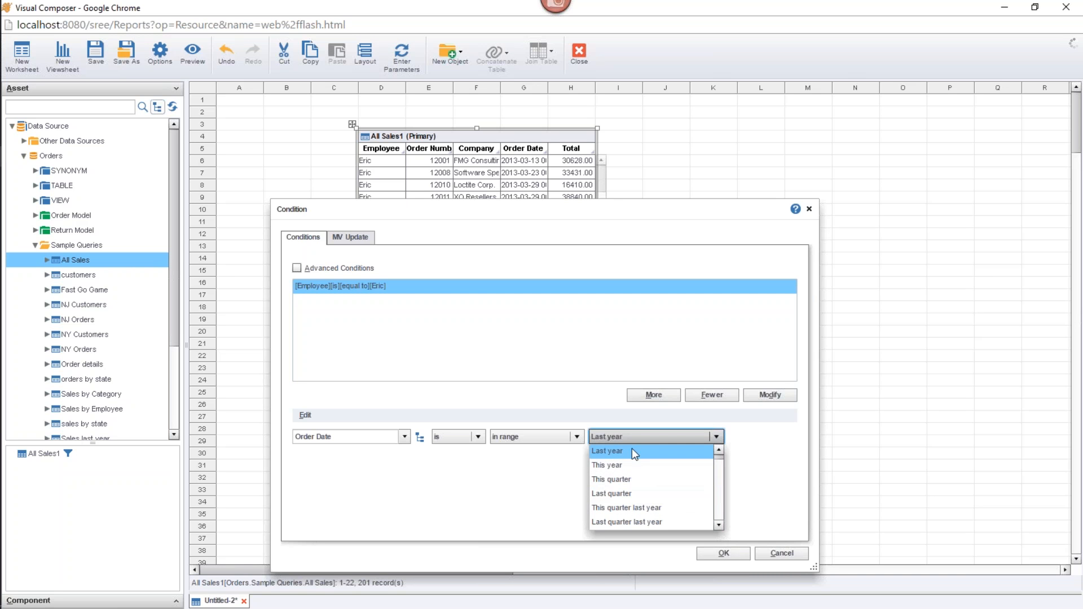
pyautogui.click(635, 479)
pyautogui.click(724, 553)
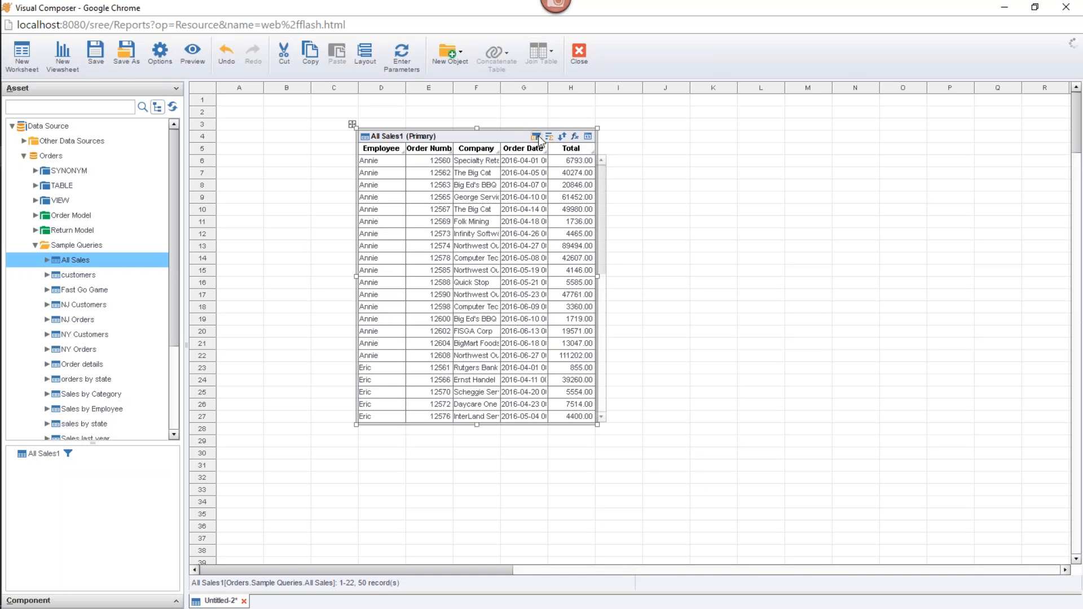
# Reopen the All Sales table's existing filter condition and change it to test whether Total is greater than a value
pyautogui.click(537, 137)
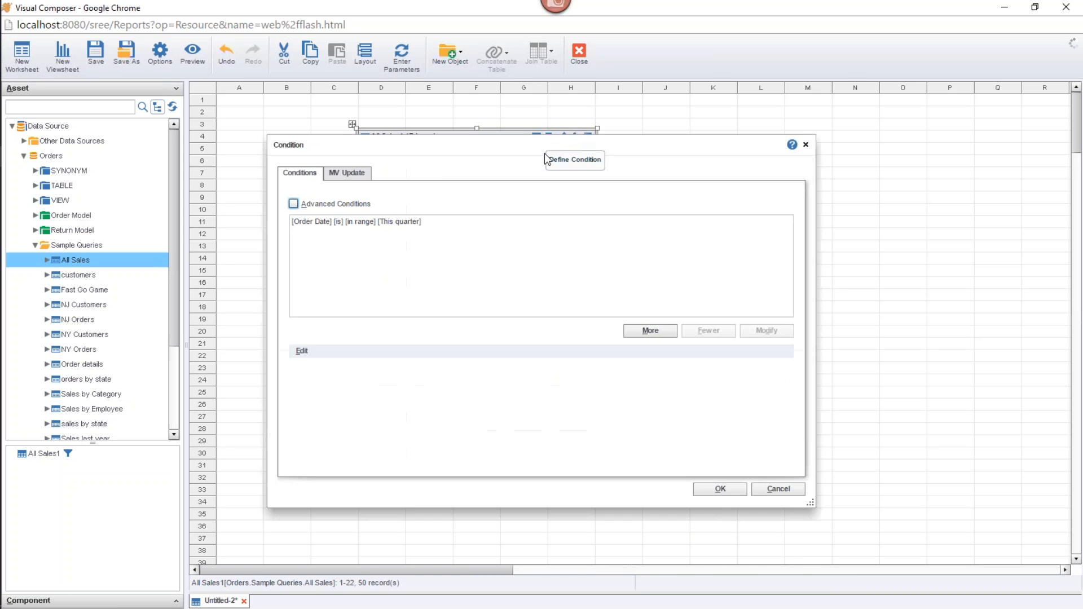
pyautogui.click(425, 222)
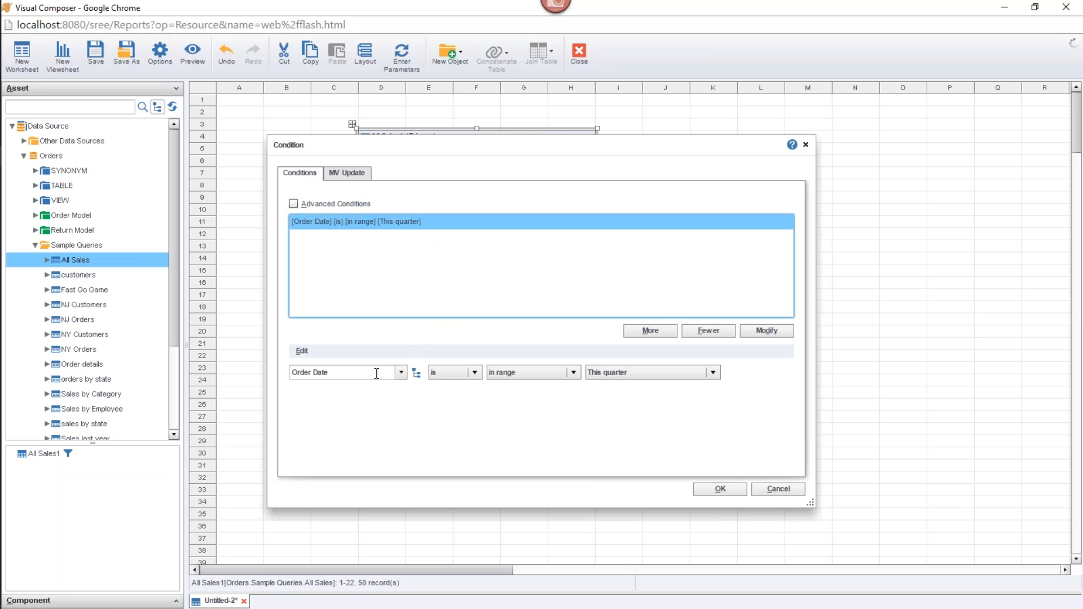
pyautogui.click(401, 372)
pyautogui.click(341, 445)
pyautogui.click(556, 374)
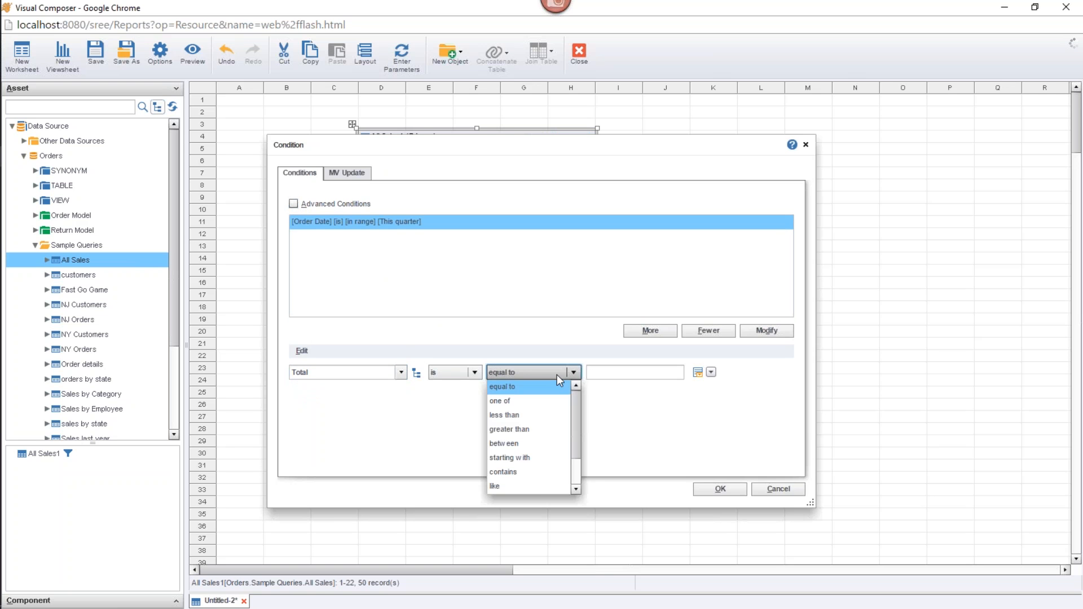
pyautogui.click(543, 456)
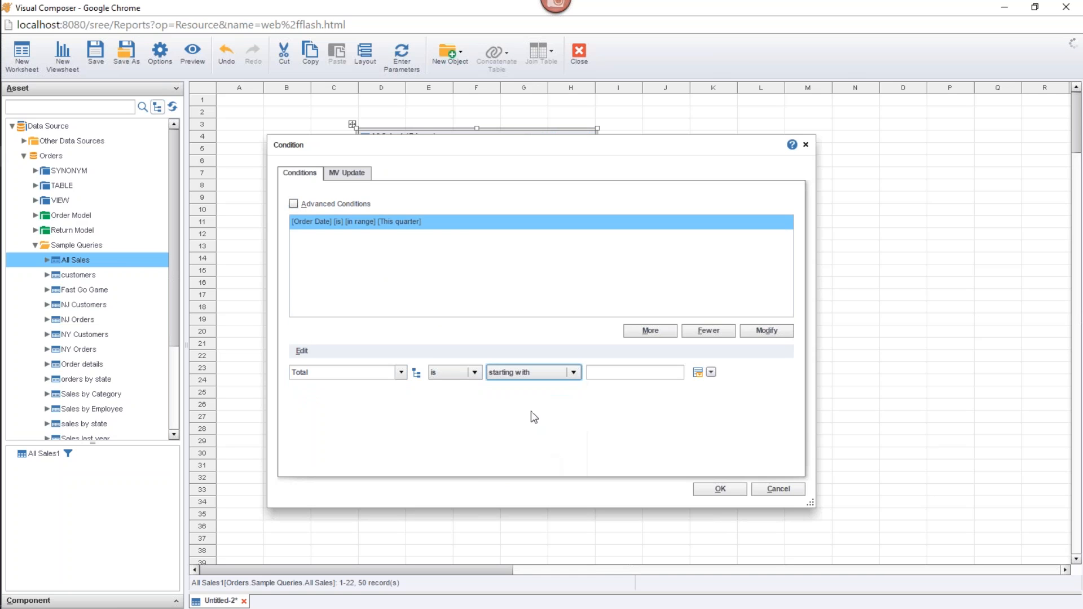
pyautogui.click(573, 372)
pyautogui.click(527, 384)
# Set the Total condition's comparison value to 50000 and apply it to the table
pyautogui.click(613, 370)
pyautogui.moveTo(639, 149); pyautogui.dragTo(649, 324)
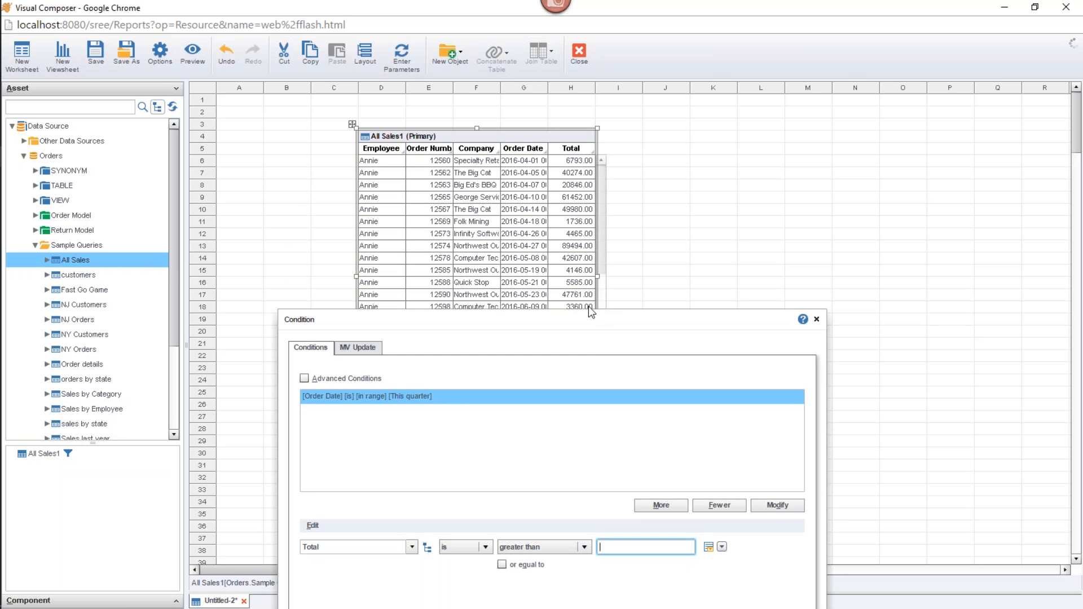
pyautogui.moveTo(584, 330); pyautogui.dragTo(582, 181)
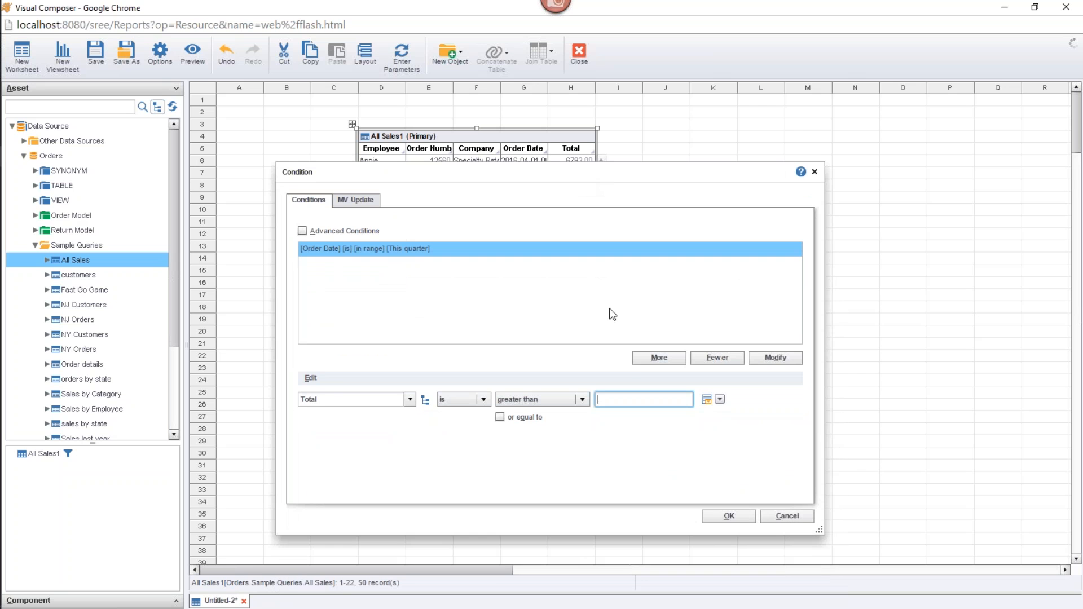
pyautogui.write('50000')
pyautogui.click(728, 516)
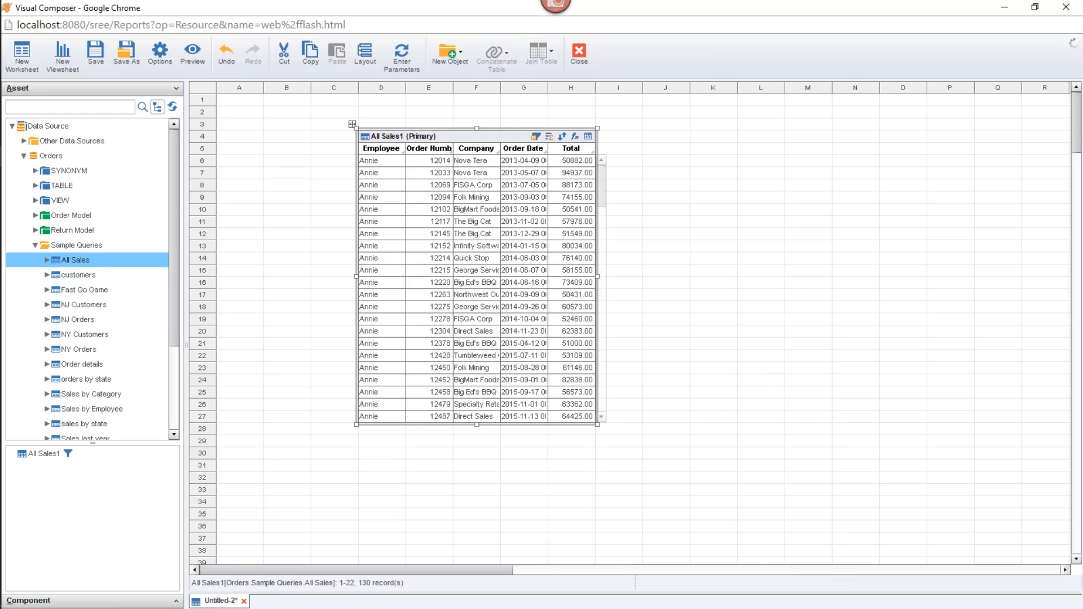
# Add a second condition to the All Sales table, joined with and, that uses the Order Date field
pyautogui.click(536, 137)
pyautogui.click(334, 225)
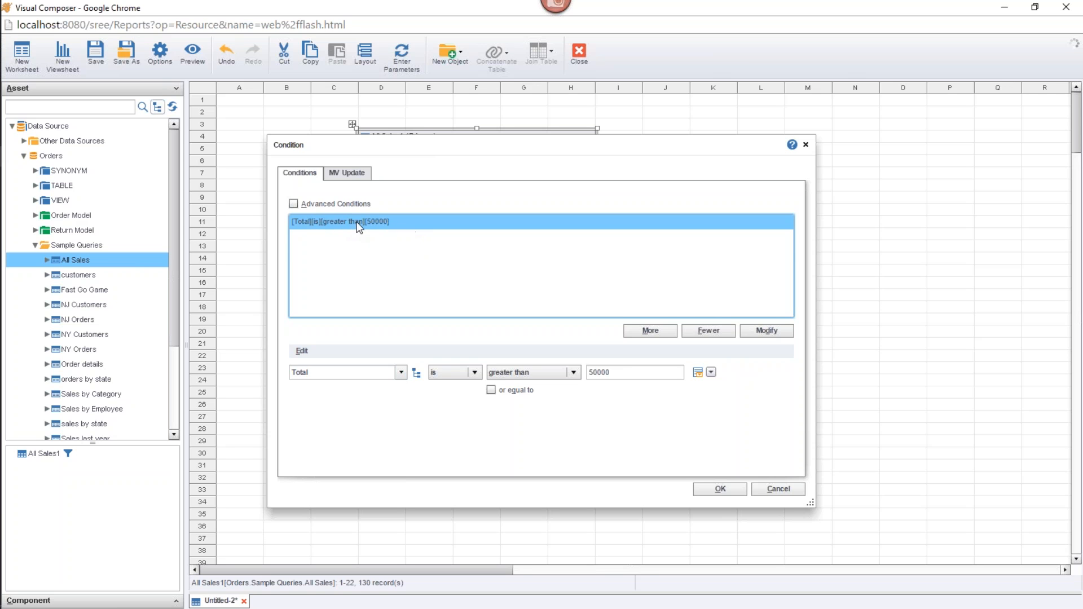
pyautogui.click(671, 335)
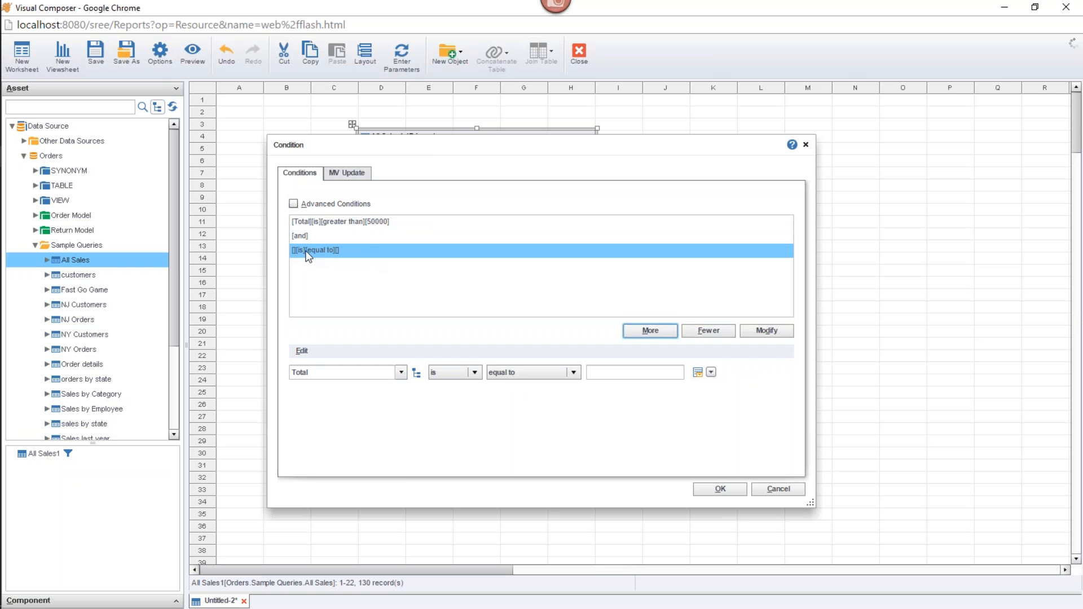
pyautogui.click(401, 372)
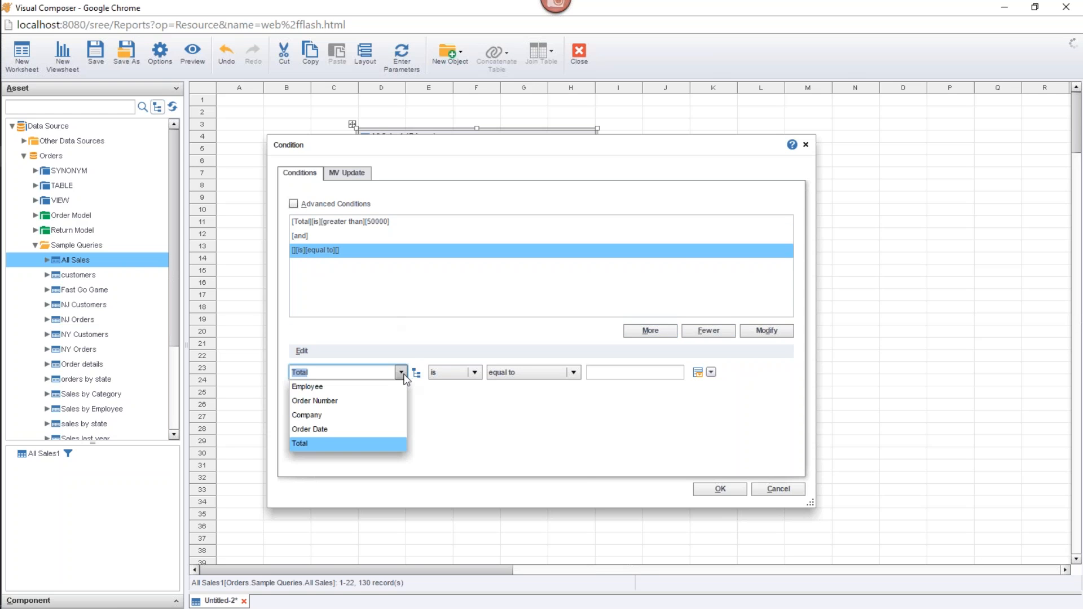
pyautogui.click(361, 429)
# Set the second Order Date condition to is in range This year and apply both conditions
pyautogui.click(533, 373)
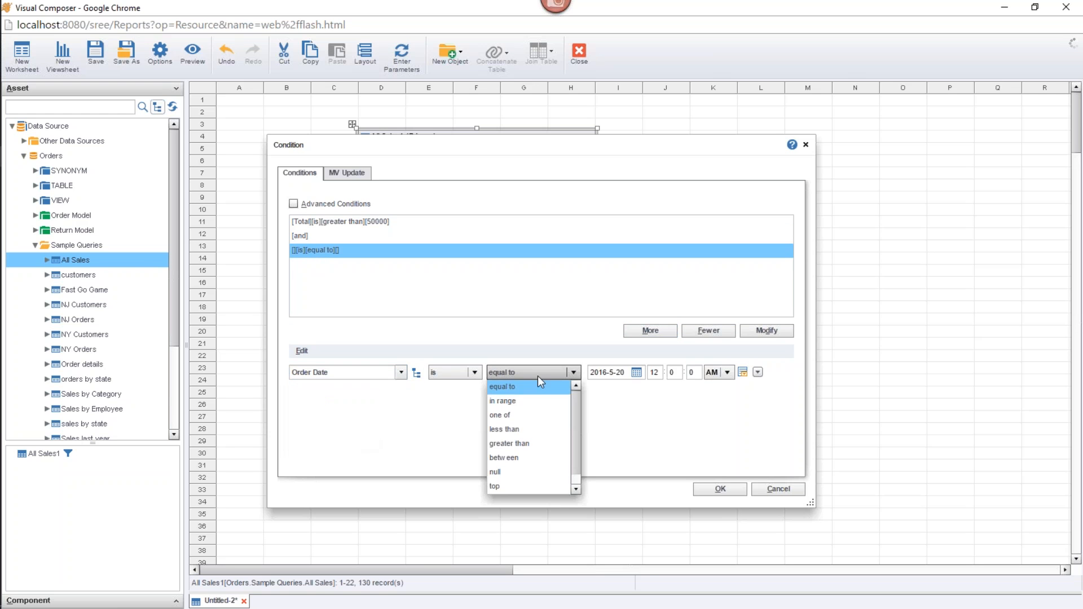
pyautogui.click(540, 397)
pyautogui.click(647, 373)
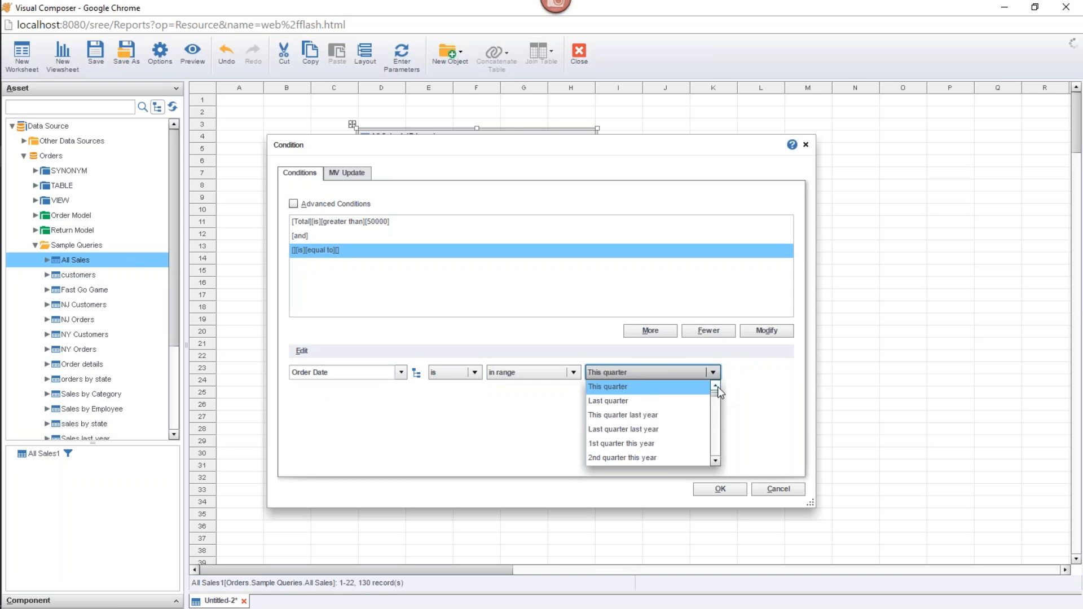
pyautogui.click(714, 387)
pyautogui.click(715, 387)
pyautogui.click(641, 401)
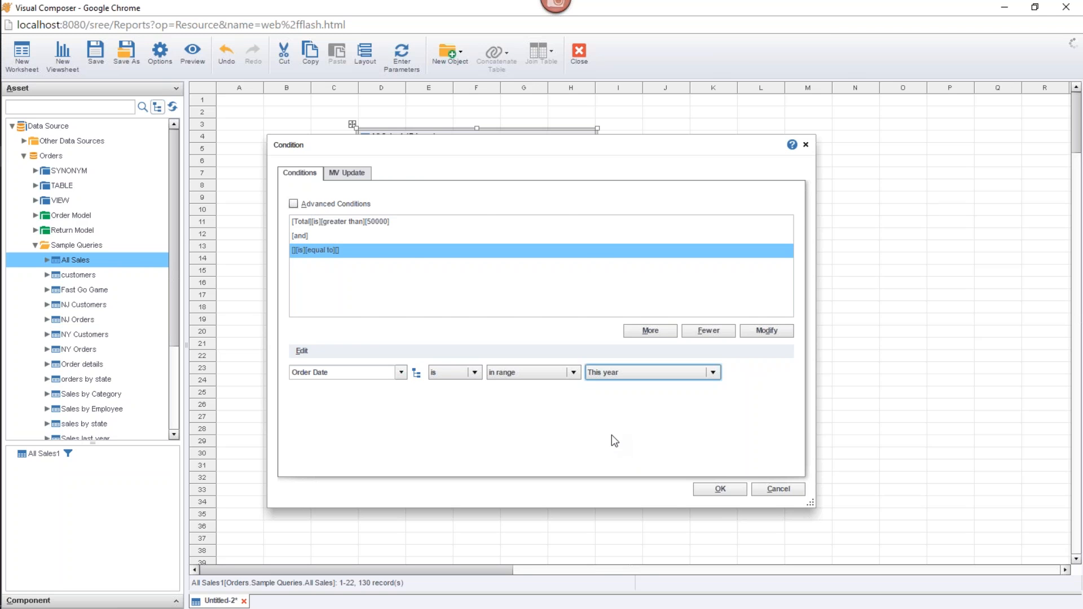
pyautogui.click(720, 488)
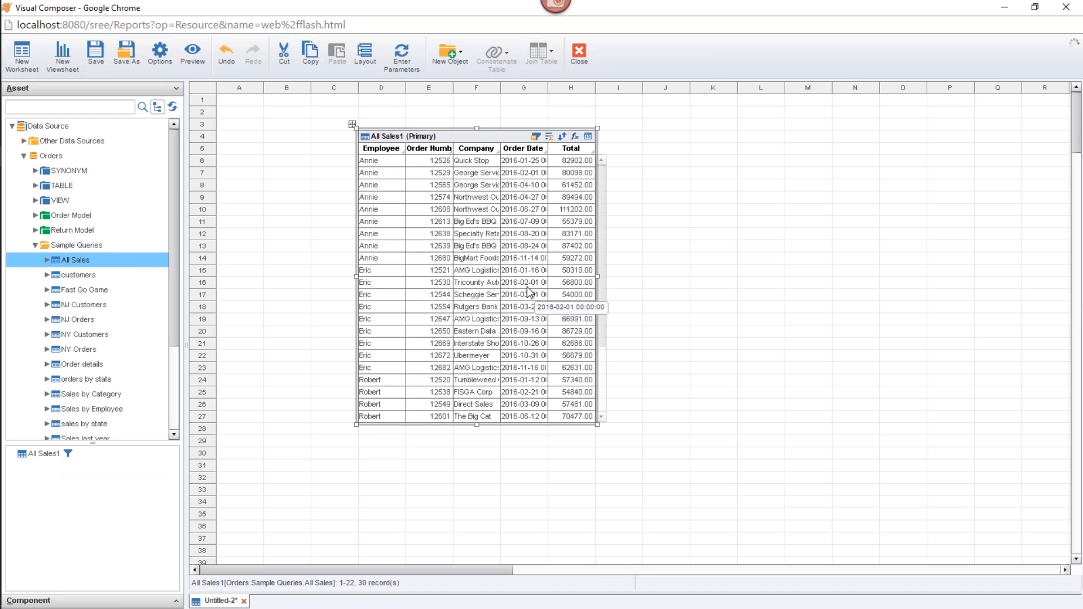
# Delete both the Total and Order Date conditions from the All Sales table and apply the change
pyautogui.click(535, 135)
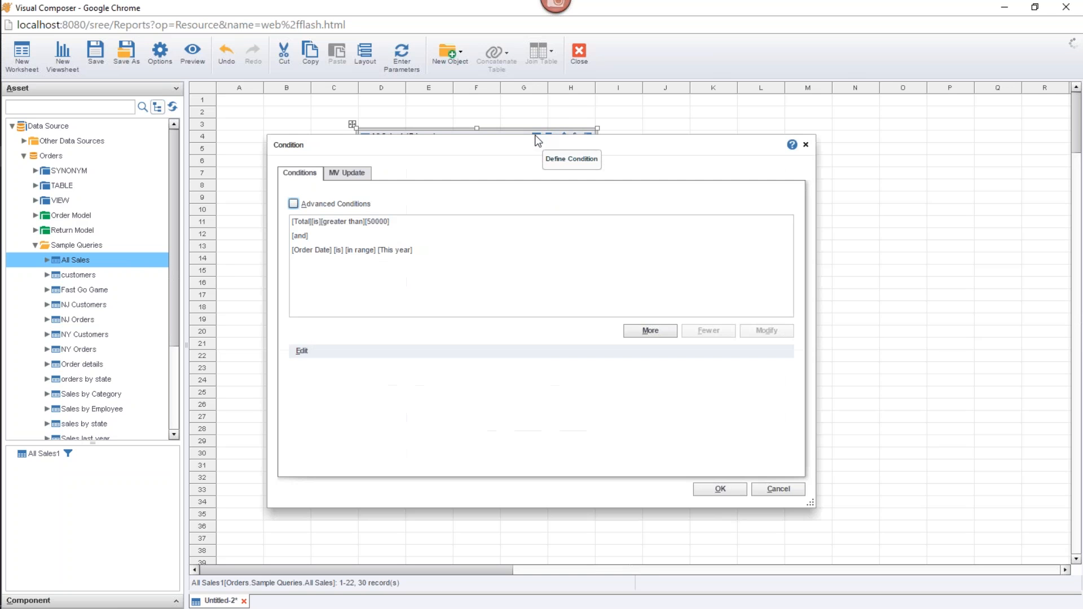
pyautogui.click(415, 225)
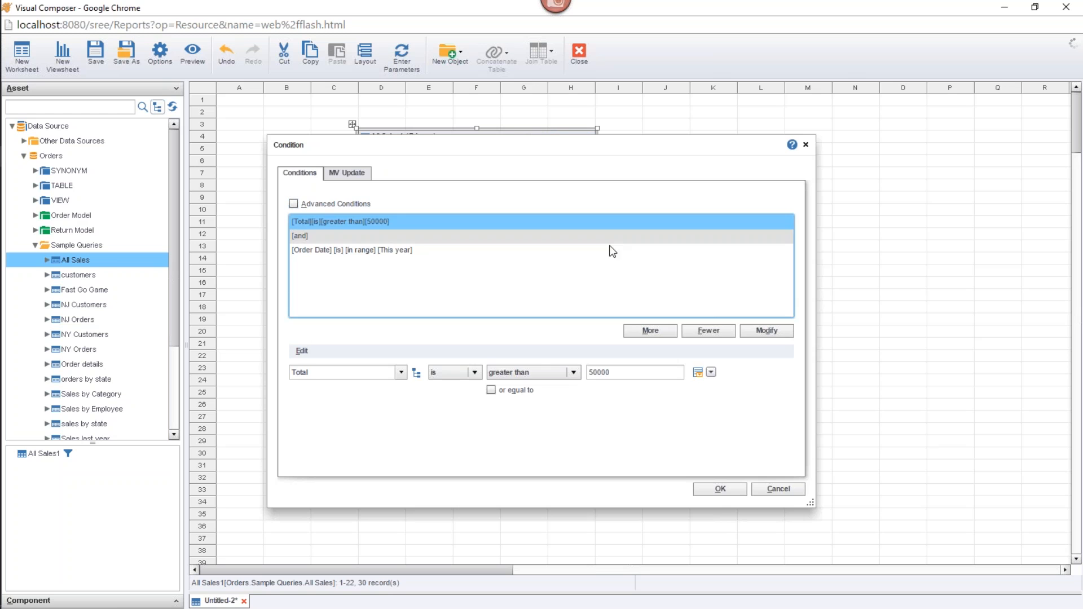
pyautogui.click(727, 331)
pyautogui.click(727, 331)
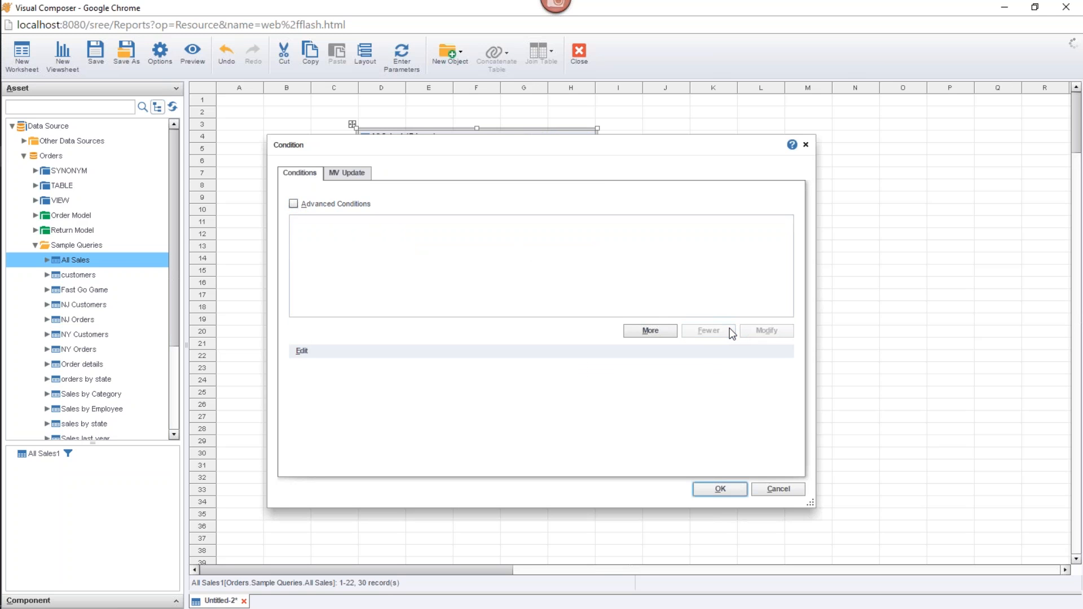
pyautogui.click(724, 490)
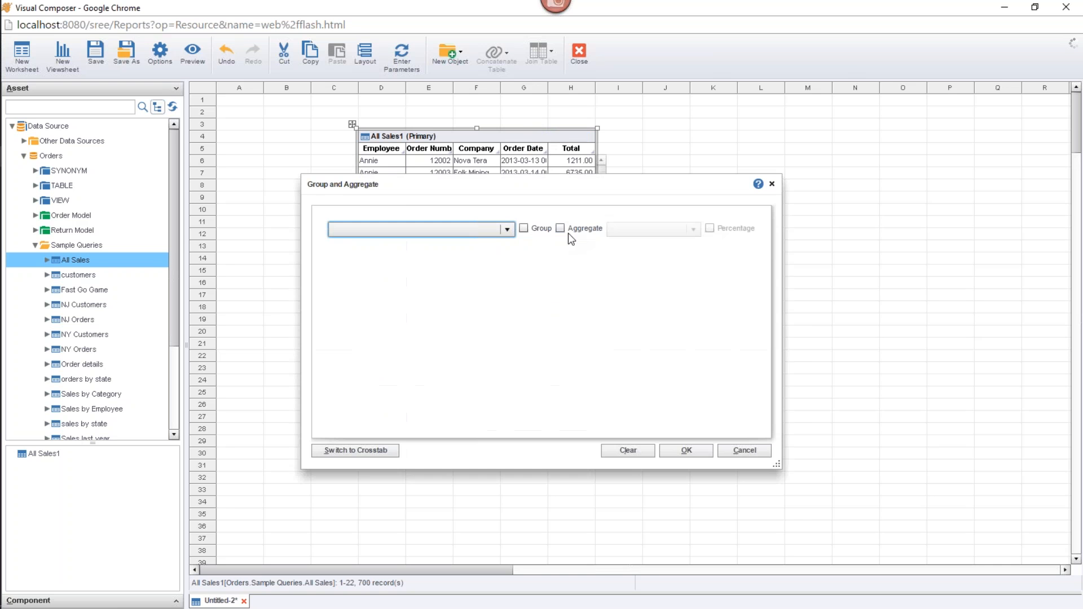
# Set the All Sales table to group by Company and by Order Date at the Year level
pyautogui.moveTo(504, 195); pyautogui.dragTo(516, 229)
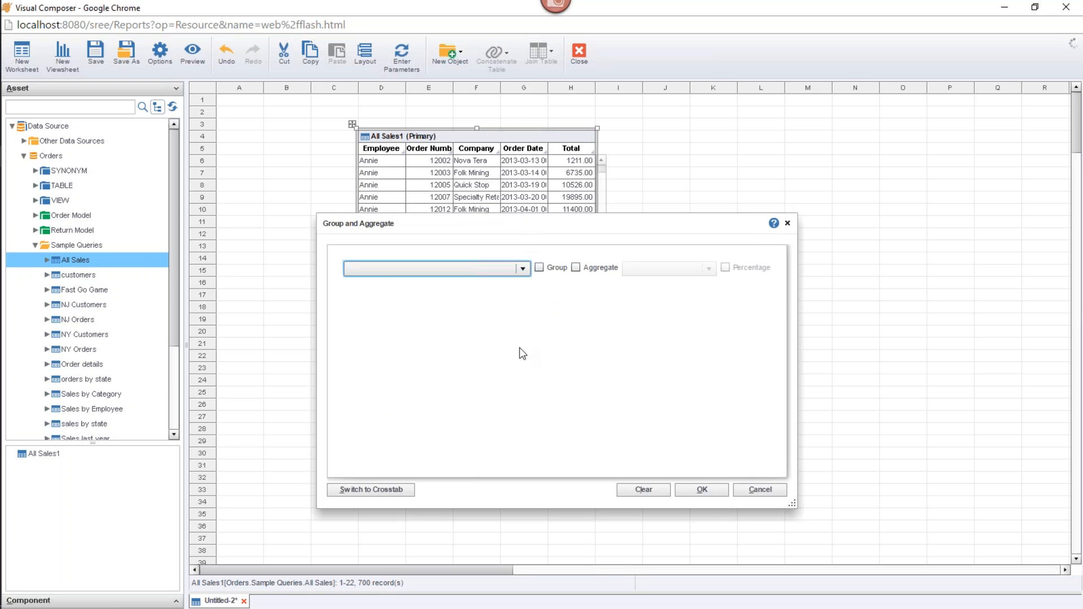
pyautogui.click(522, 269)
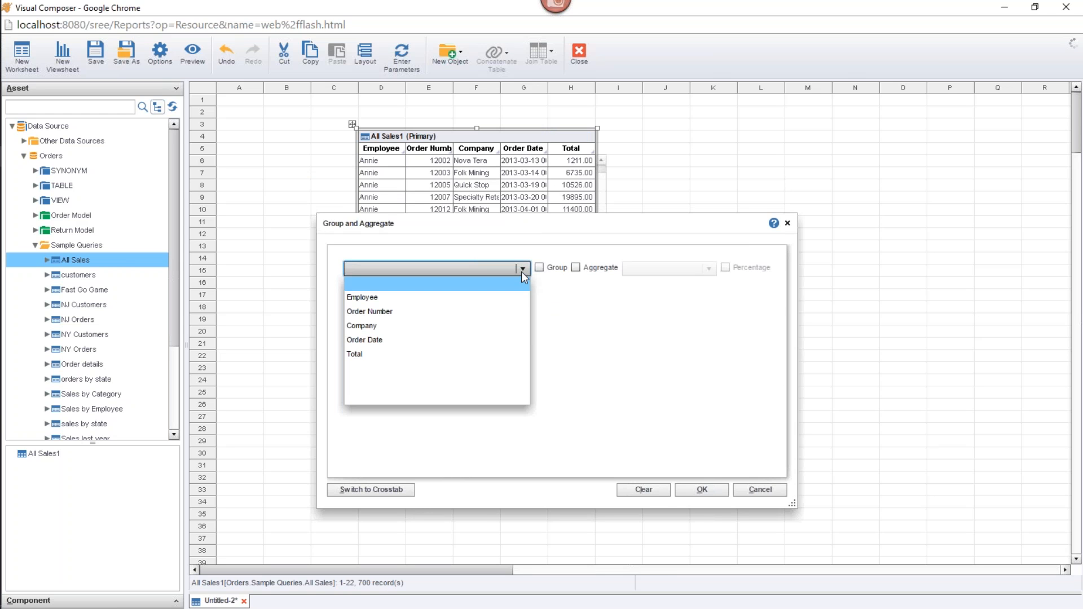
pyautogui.click(414, 326)
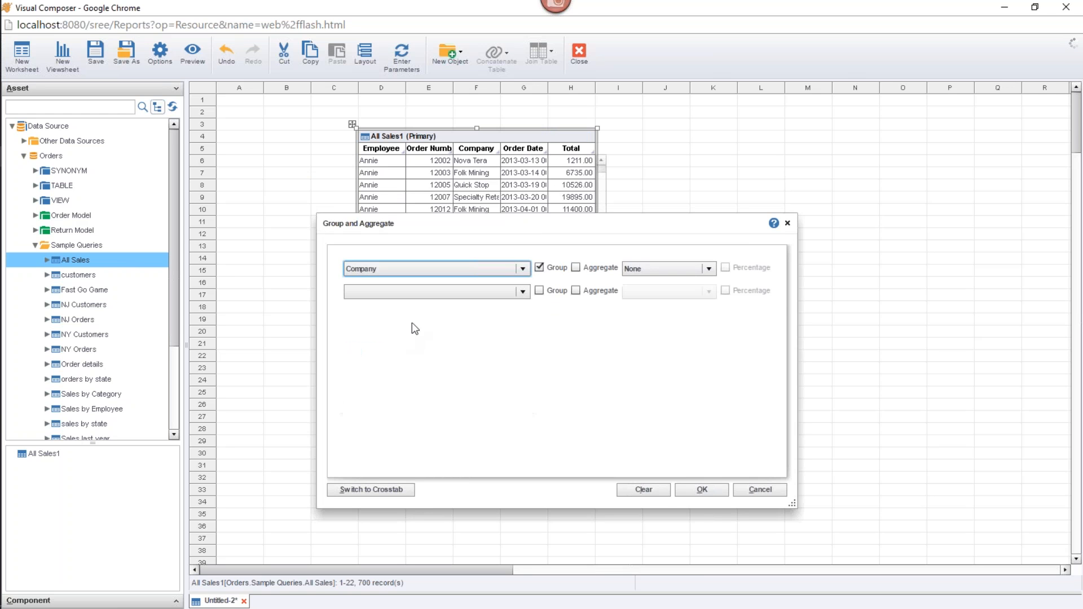
pyautogui.click(451, 292)
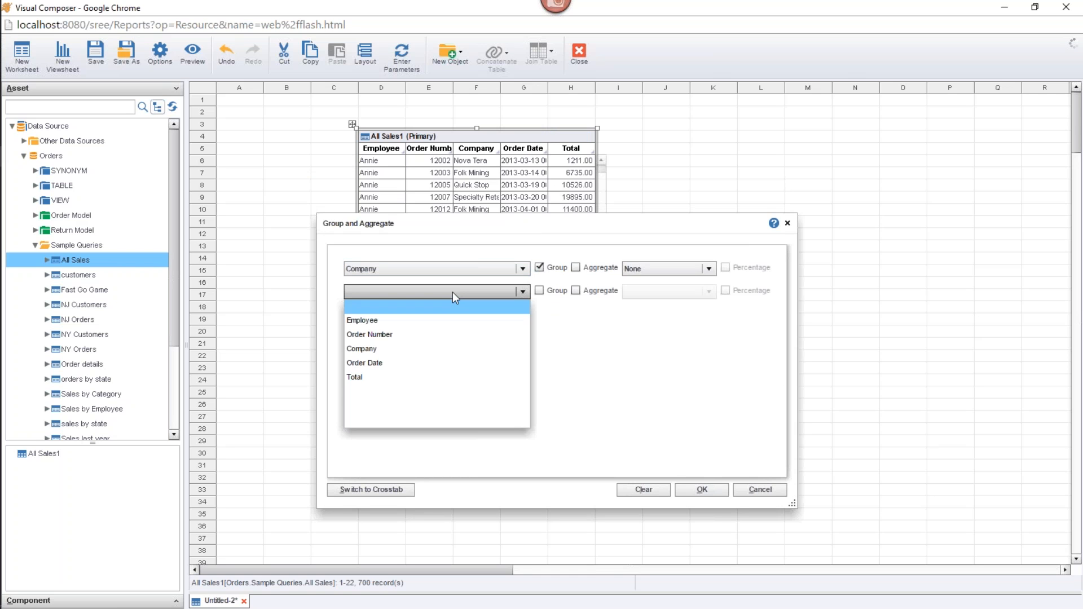
pyautogui.click(386, 369)
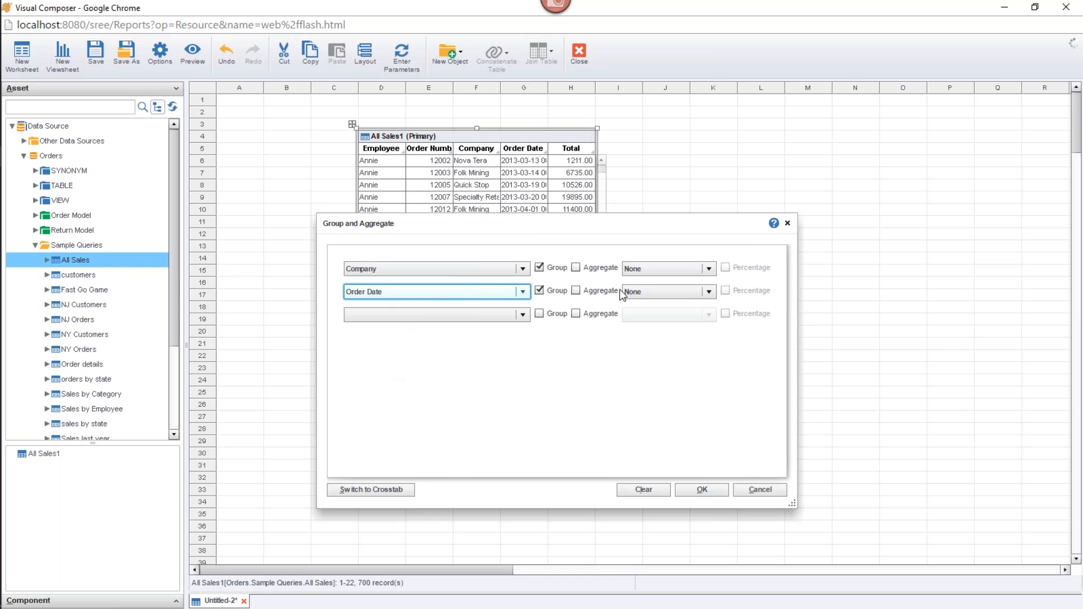
pyautogui.click(665, 292)
pyautogui.click(641, 321)
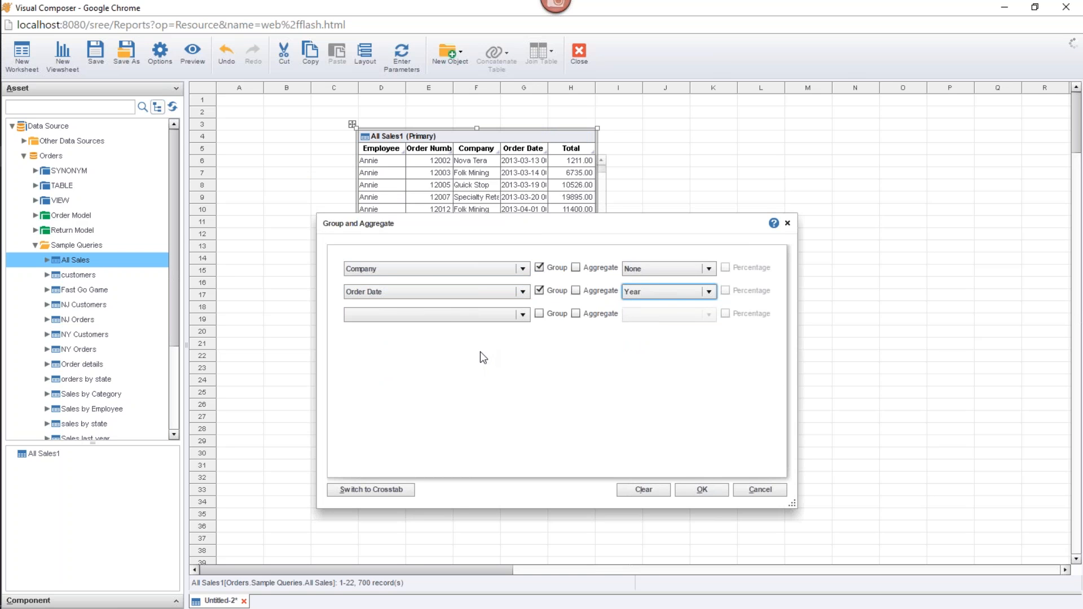
# Add Total as a Sum aggregate and apply the grouping to the All Sales table
pyautogui.click(443, 313)
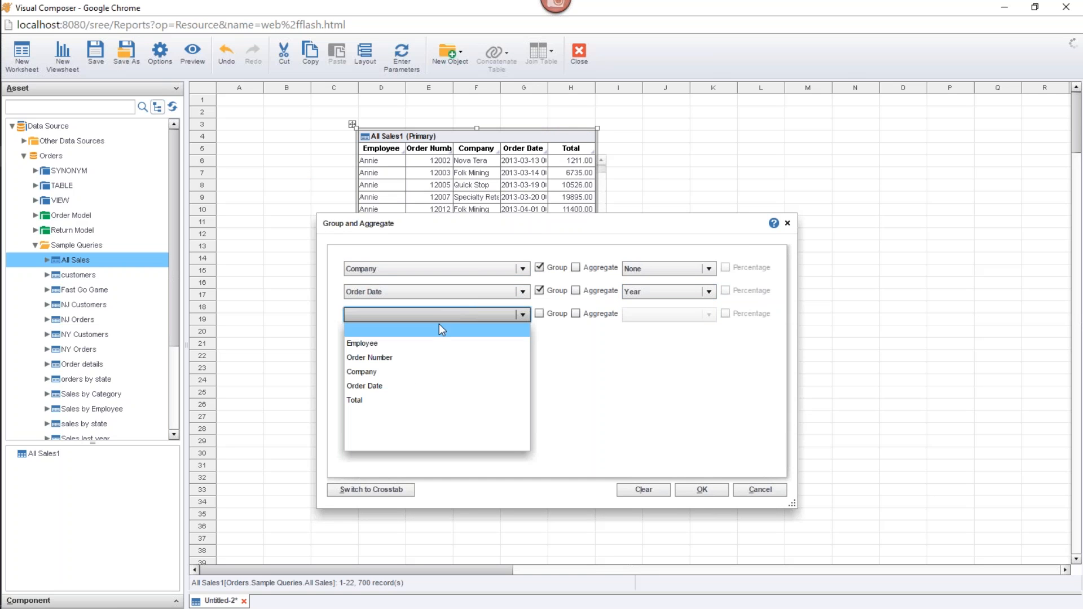
pyautogui.click(393, 401)
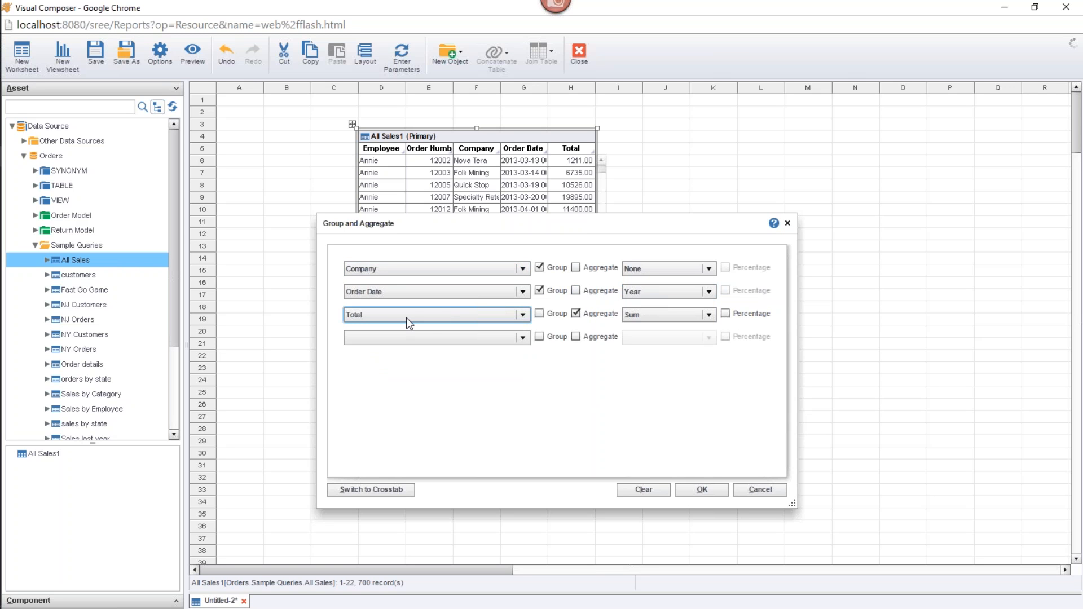
pyautogui.click(701, 490)
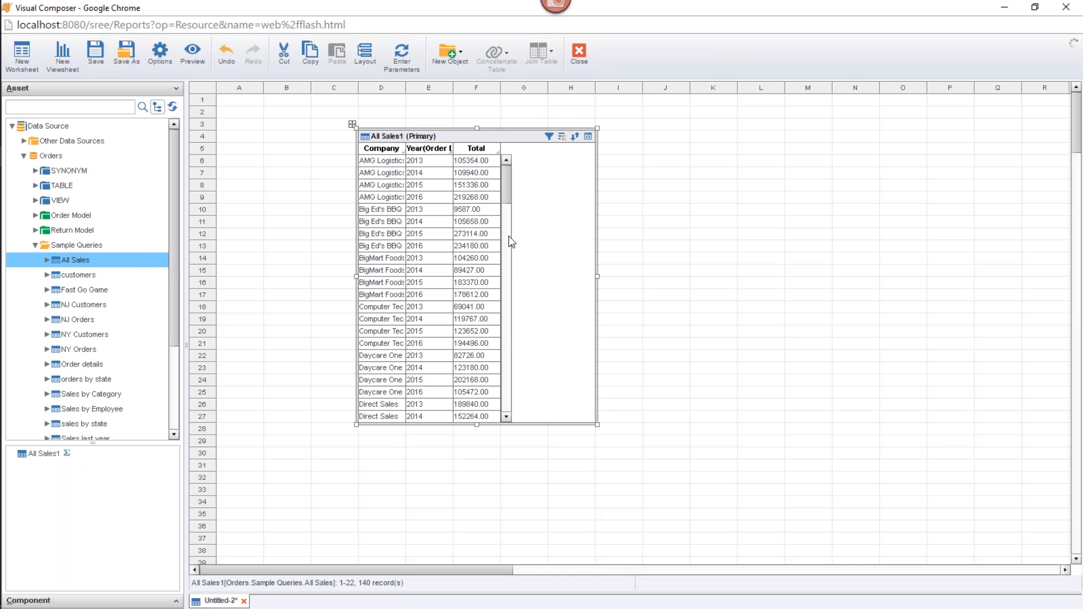
# Open the grouped All Sales table's condition settings and enable Advanced Conditions
pyautogui.click(550, 137)
pyautogui.moveTo(541, 155); pyautogui.dragTo(584, 186)
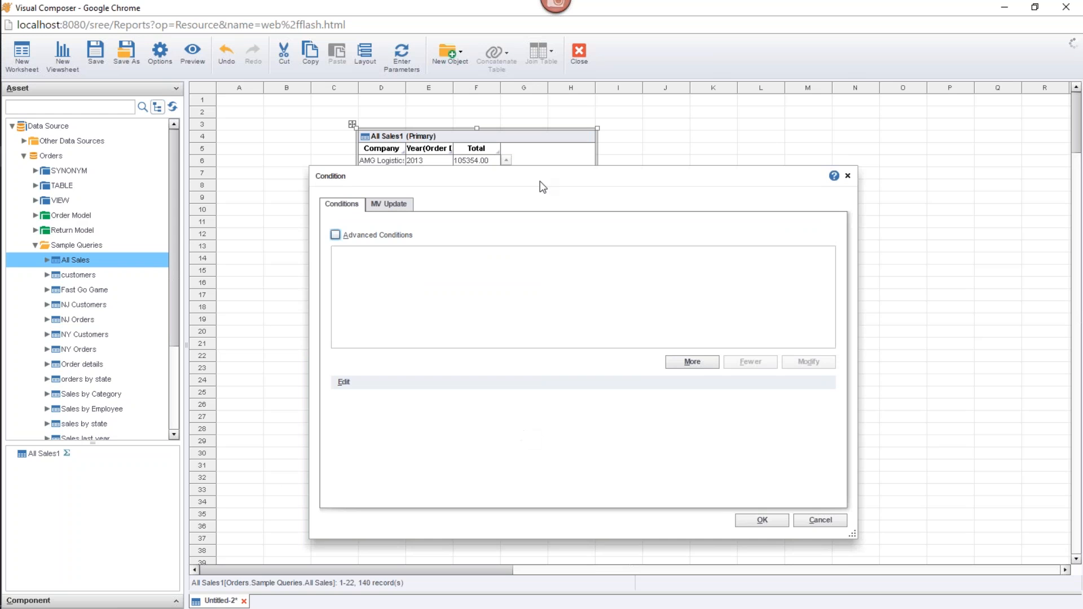
pyautogui.moveTo(540, 182); pyautogui.dragTo(539, 260)
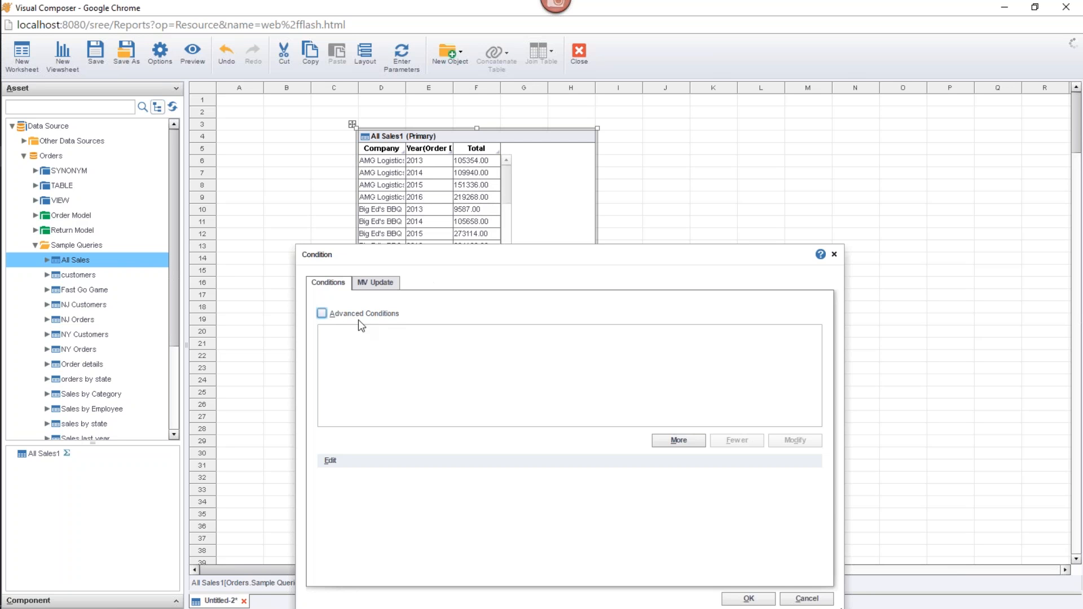
pyautogui.click(322, 313)
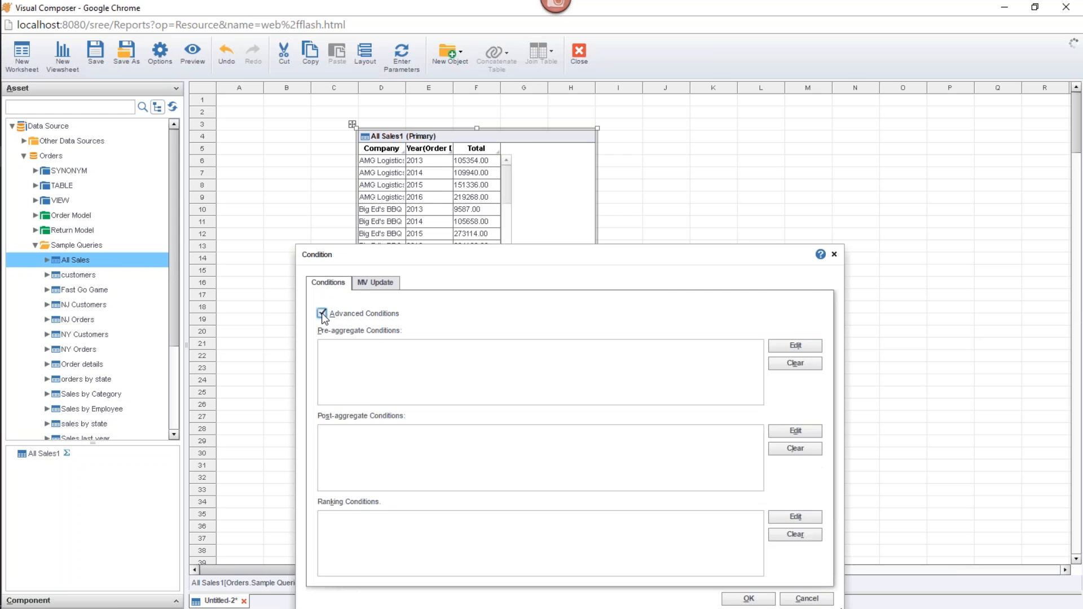
pyautogui.moveTo(420, 256); pyautogui.dragTo(398, 183)
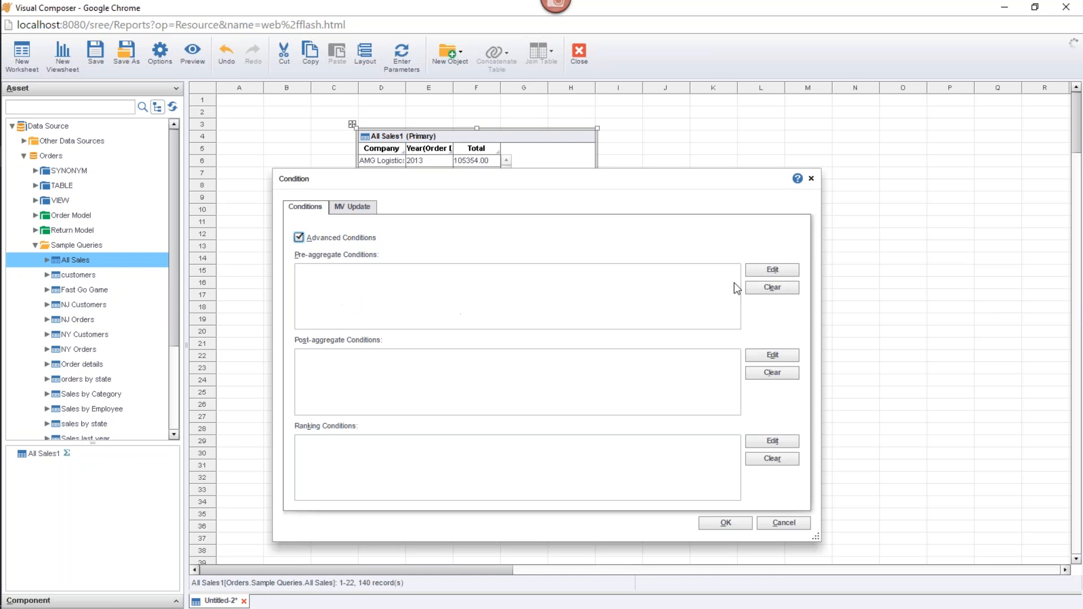
pyautogui.click(770, 271)
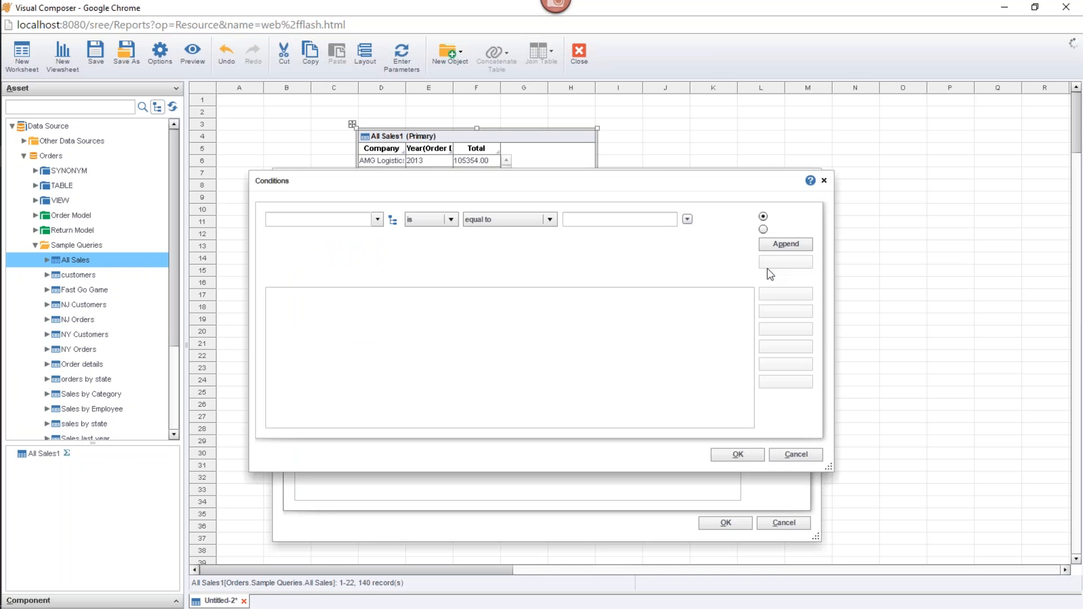
pyautogui.click(377, 219)
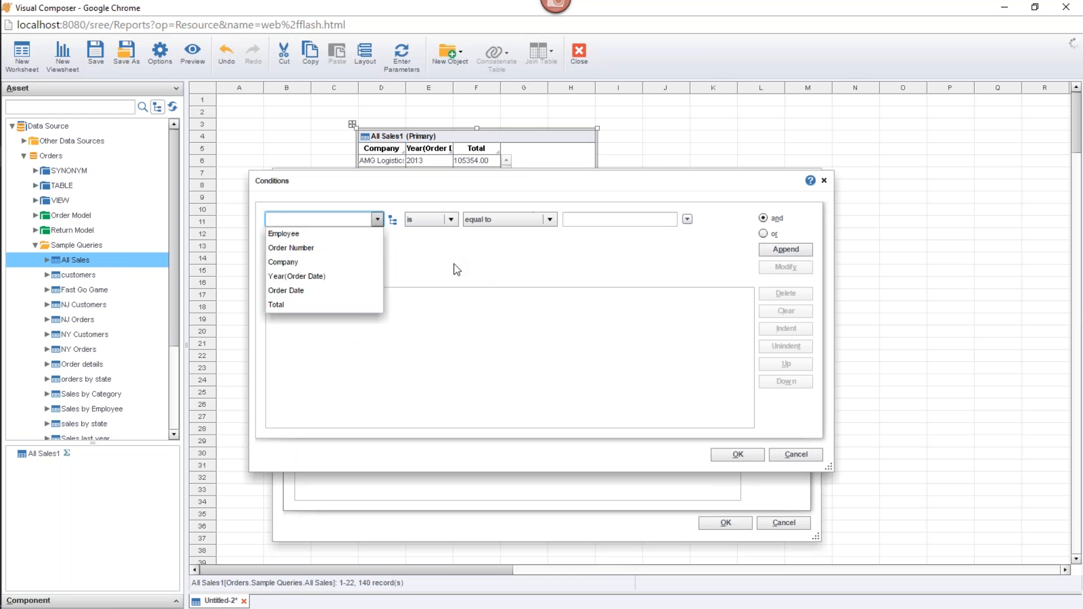
pyautogui.click(319, 233)
pyautogui.click(516, 220)
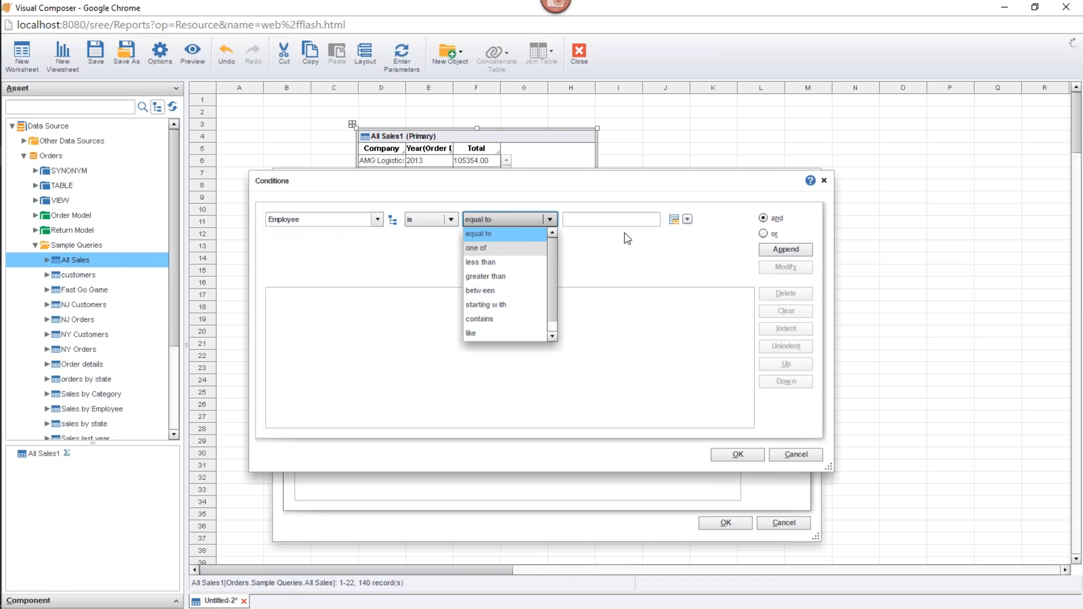
pyautogui.click(674, 219)
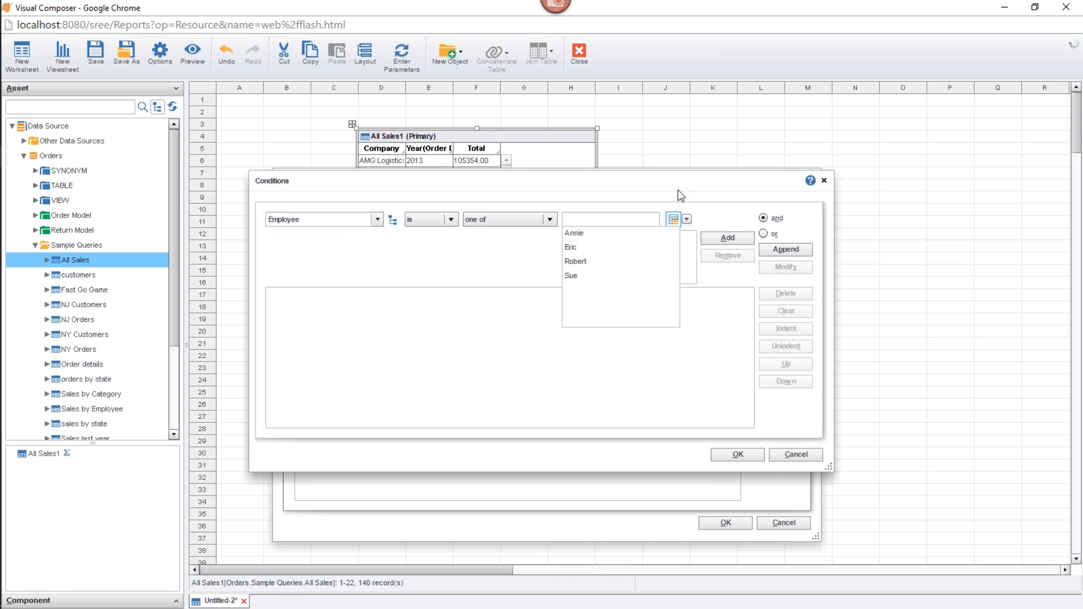
pyautogui.click(796, 453)
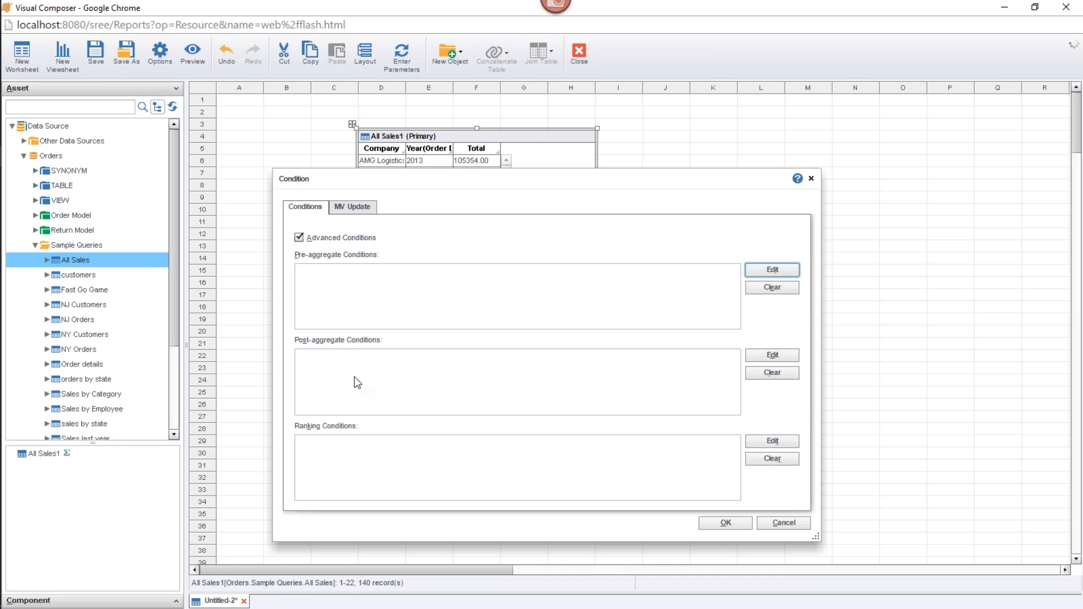
# Start a post-aggregate condition on Sum(Total) using the greater than operator
pyautogui.moveTo(418, 176); pyautogui.dragTo(424, 146)
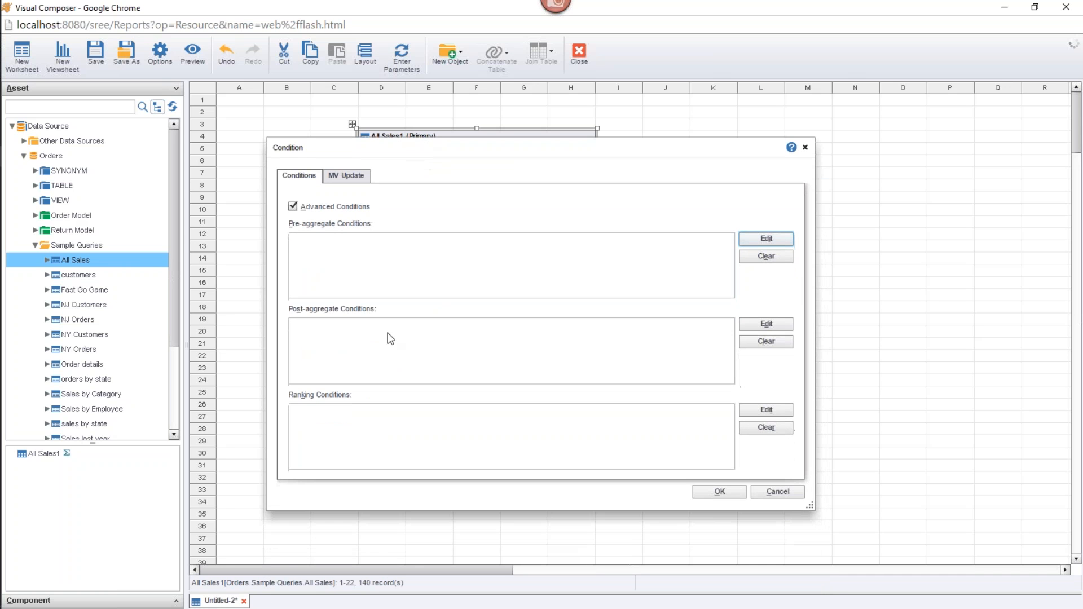
pyautogui.click(760, 326)
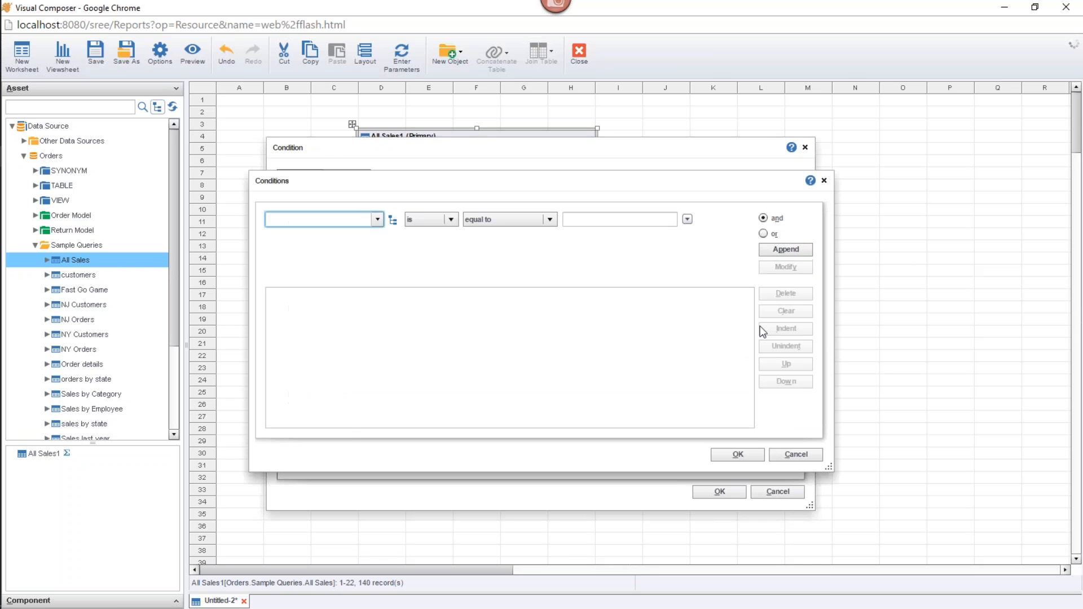
pyautogui.click(378, 220)
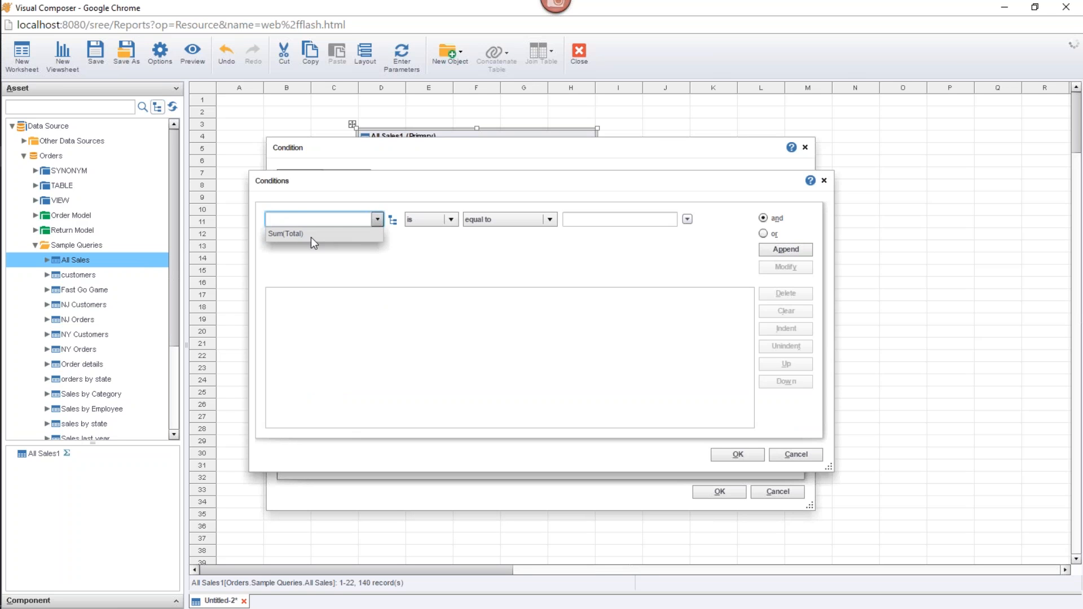
pyautogui.click(332, 238)
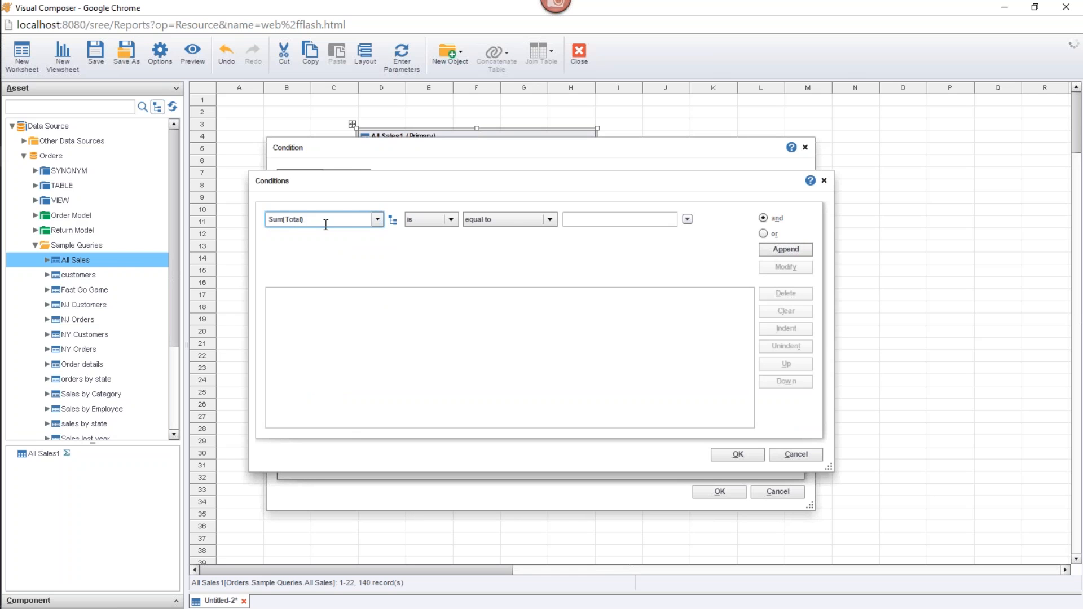
pyautogui.click(496, 219)
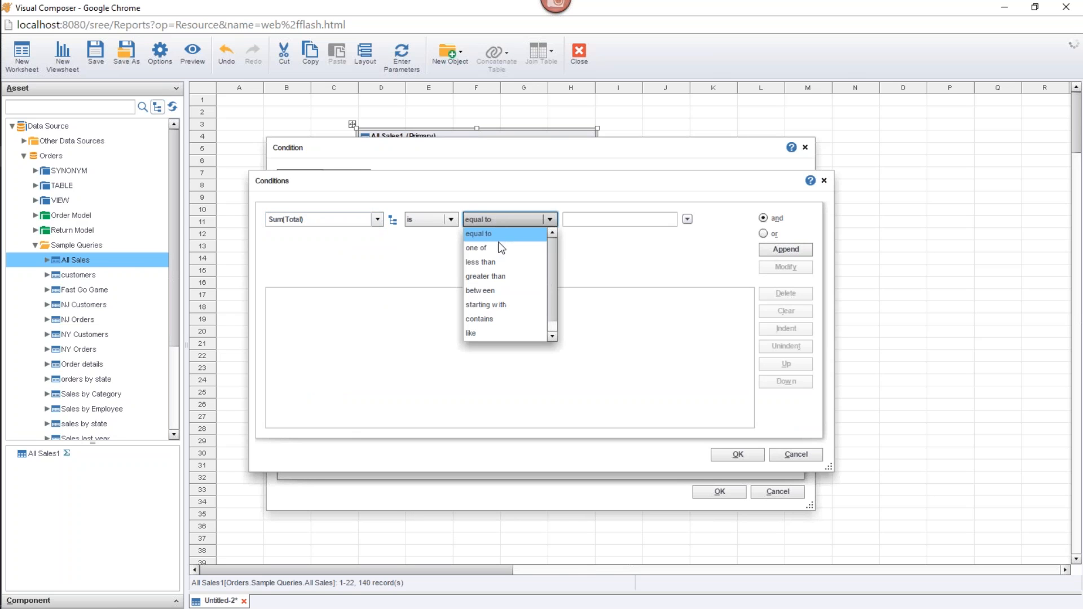
pyautogui.click(501, 275)
# Set the post-aggregate condition's value to 200000, append it, and apply the conditions to the All Sales table
pyautogui.click(614, 220)
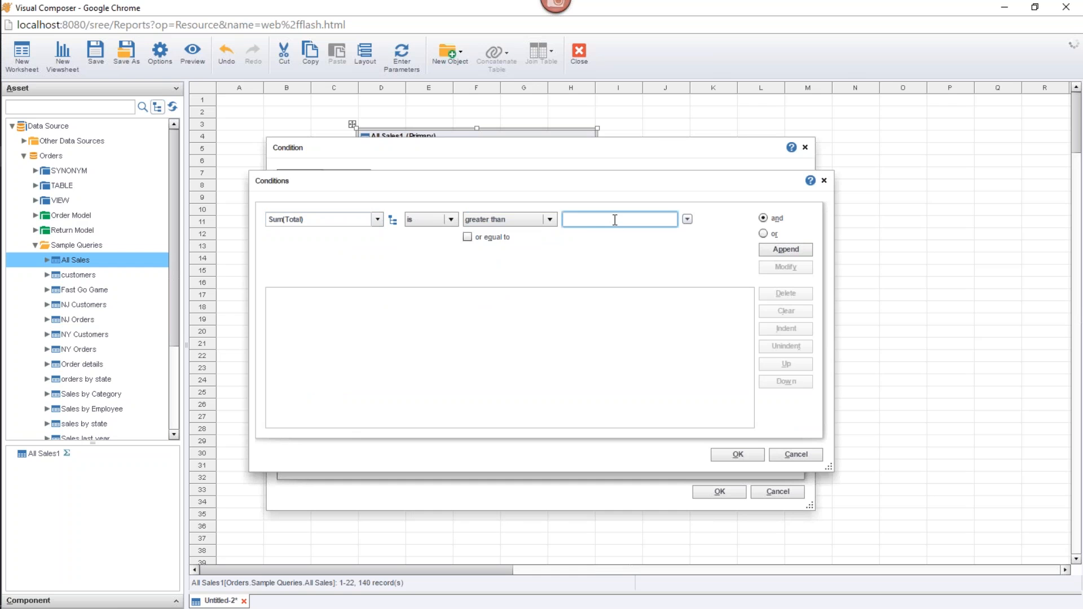
pyautogui.write('200000')
pyautogui.click(634, 269)
pyautogui.click(783, 250)
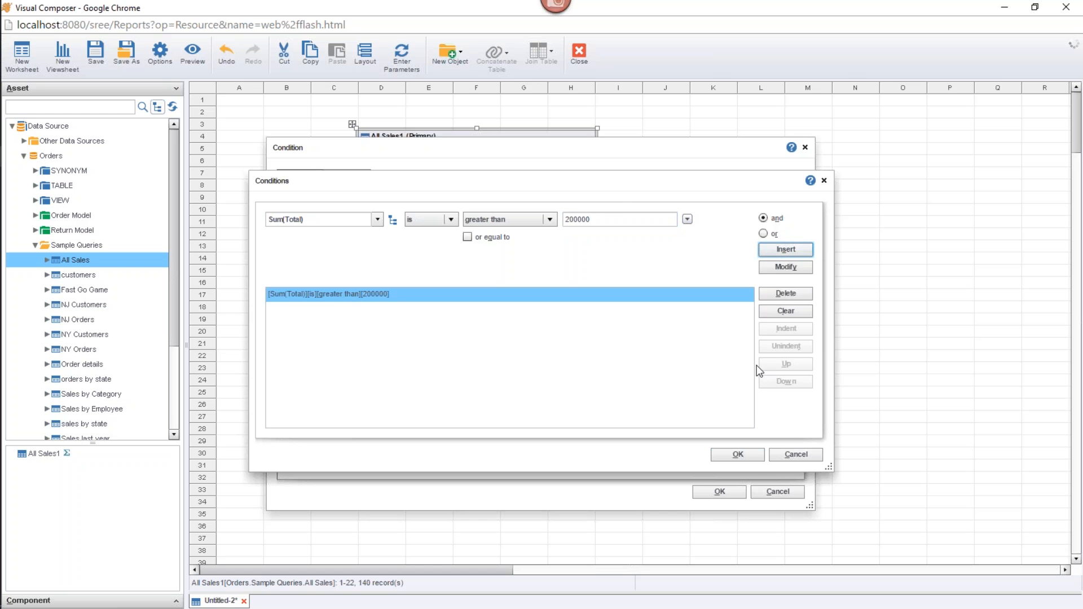
pyautogui.click(739, 454)
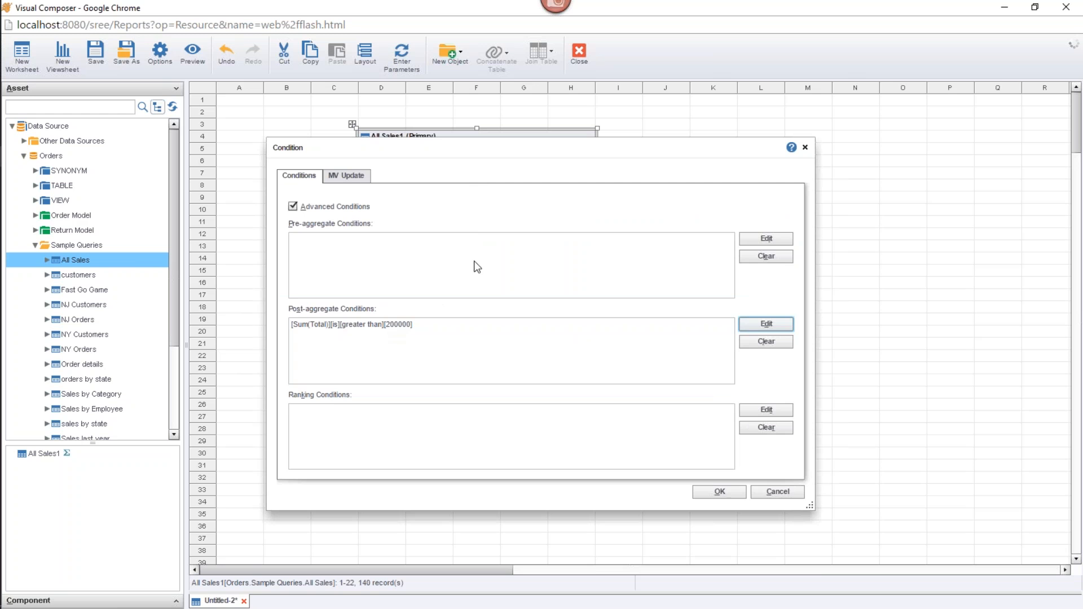
pyautogui.moveTo(512, 150); pyautogui.dragTo(518, 248)
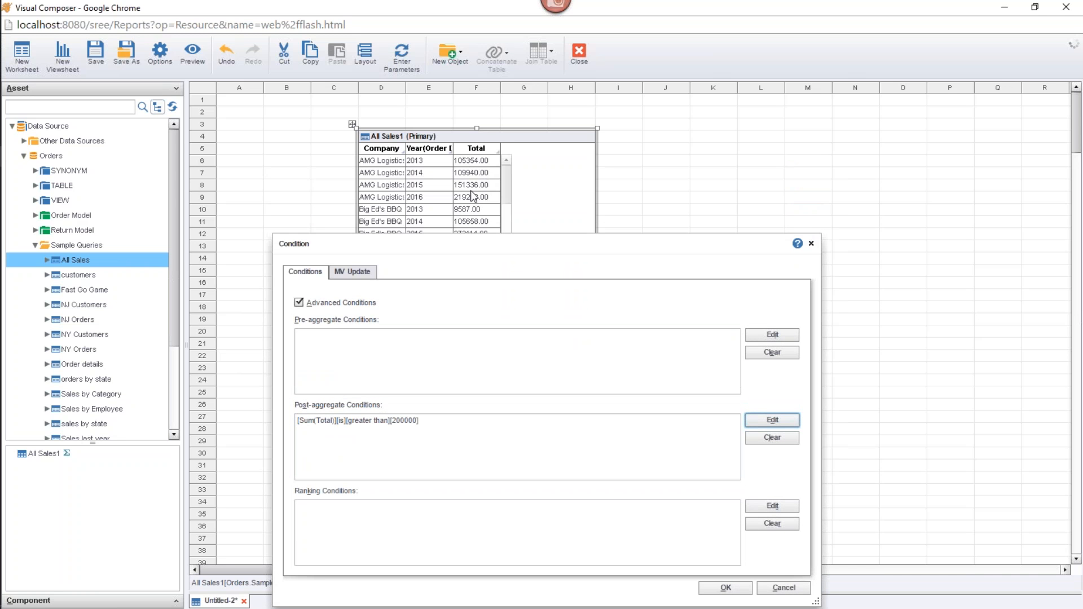
pyautogui.click(725, 588)
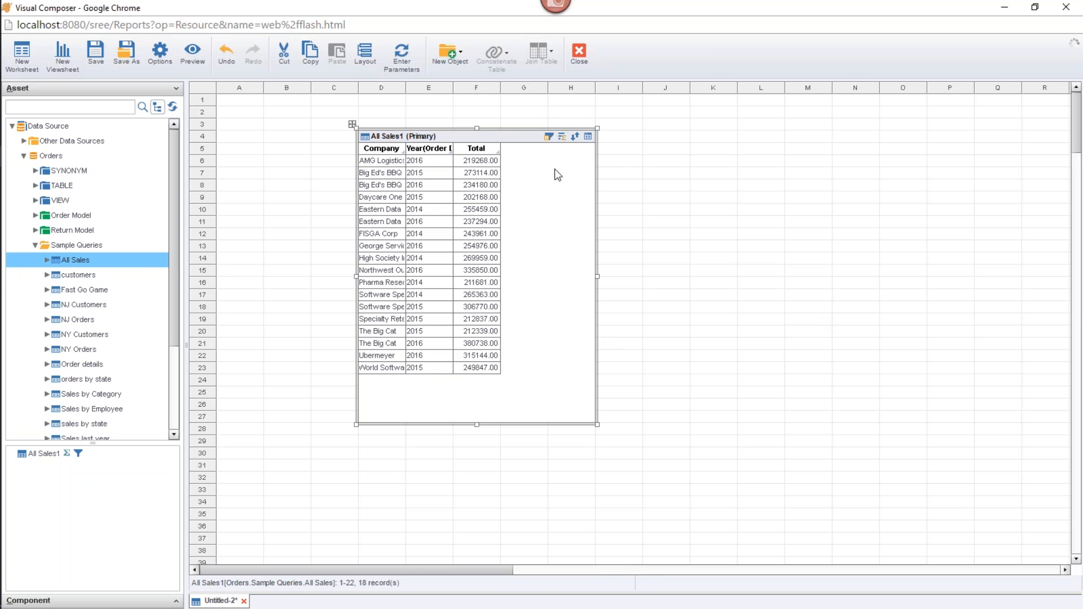
# Reopen the All Sales table's condition settings and clear the post-aggregate condition
pyautogui.click(547, 135)
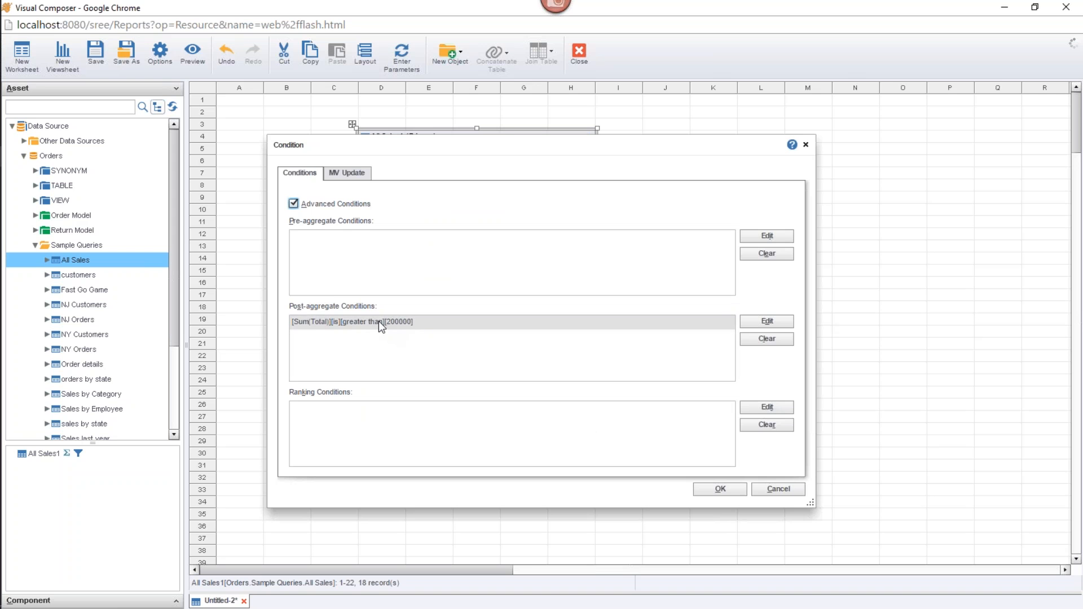
pyautogui.click(342, 322)
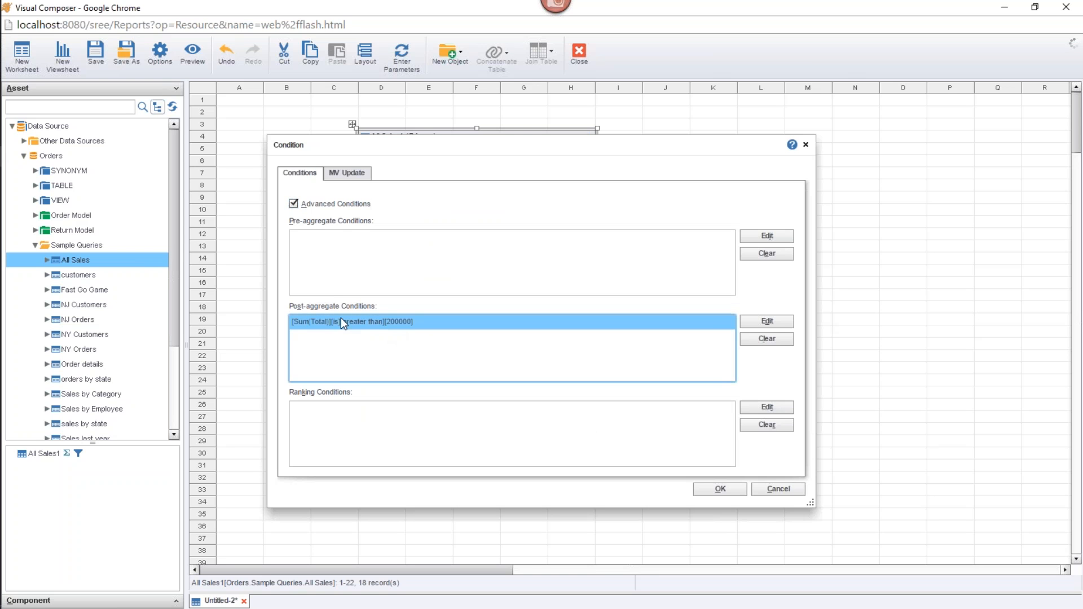
pyautogui.click(764, 340)
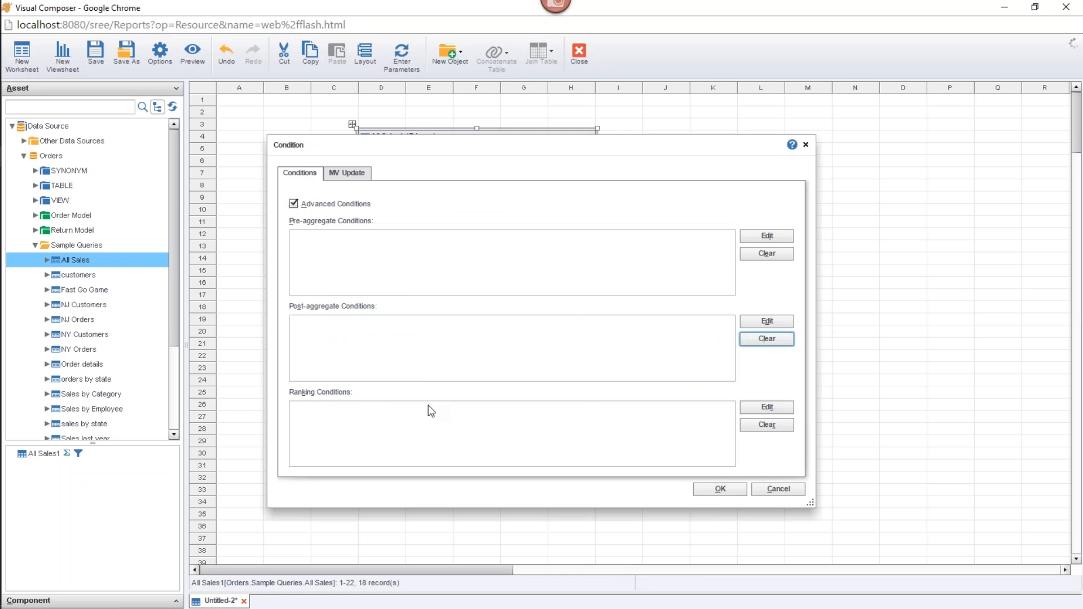
# Add a ranking condition that keeps the top 5 of Company by Sum(Total)
pyautogui.click(757, 412)
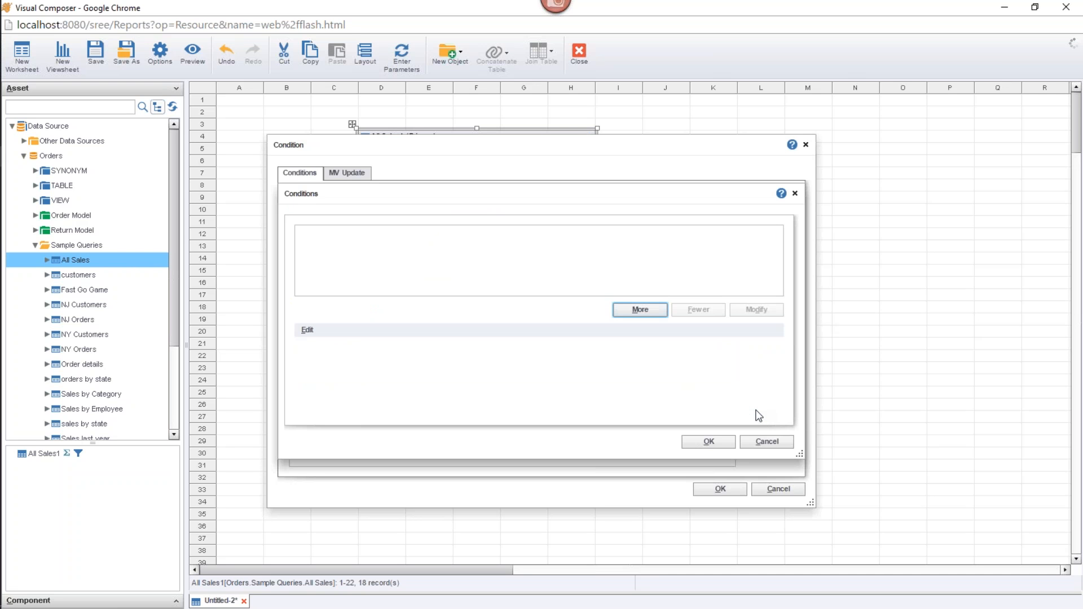
pyautogui.click(647, 312)
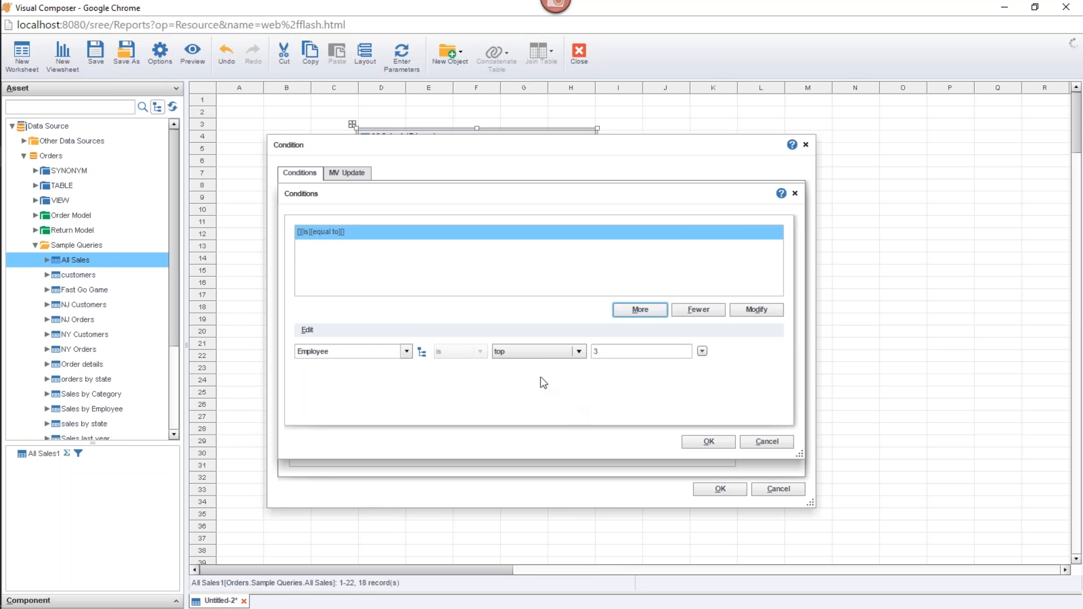
pyautogui.click(406, 351)
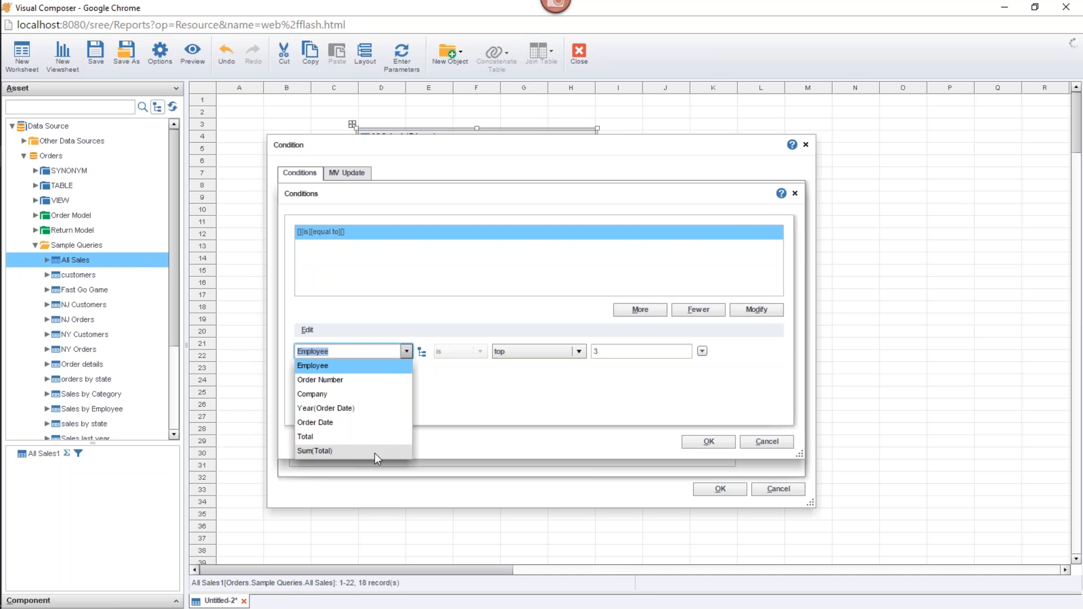
pyautogui.click(342, 451)
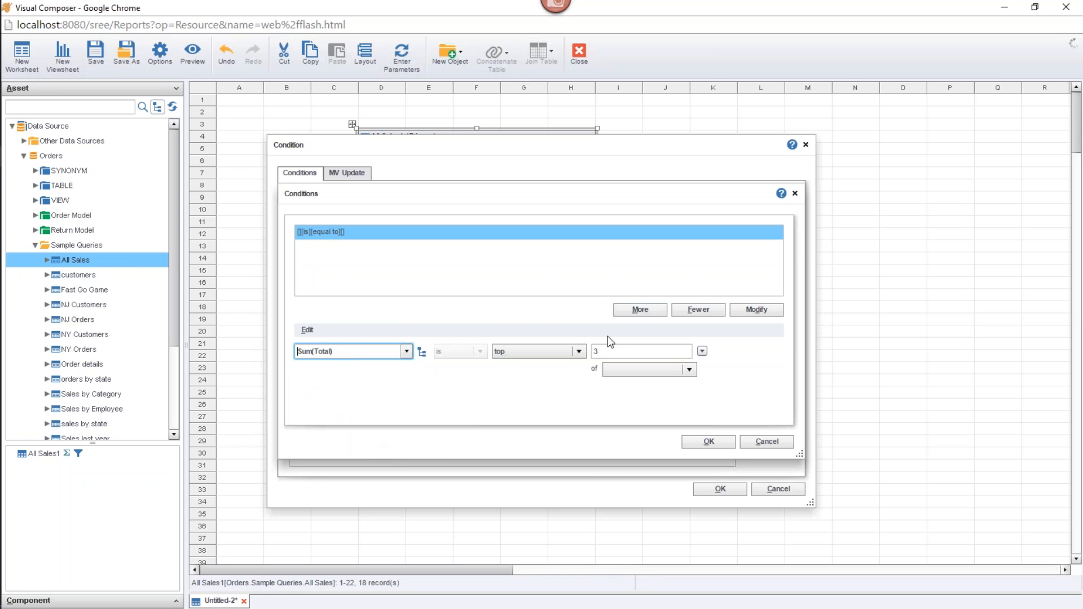
pyautogui.click(627, 352)
pyautogui.press('BackSpace')
pyautogui.write('5')
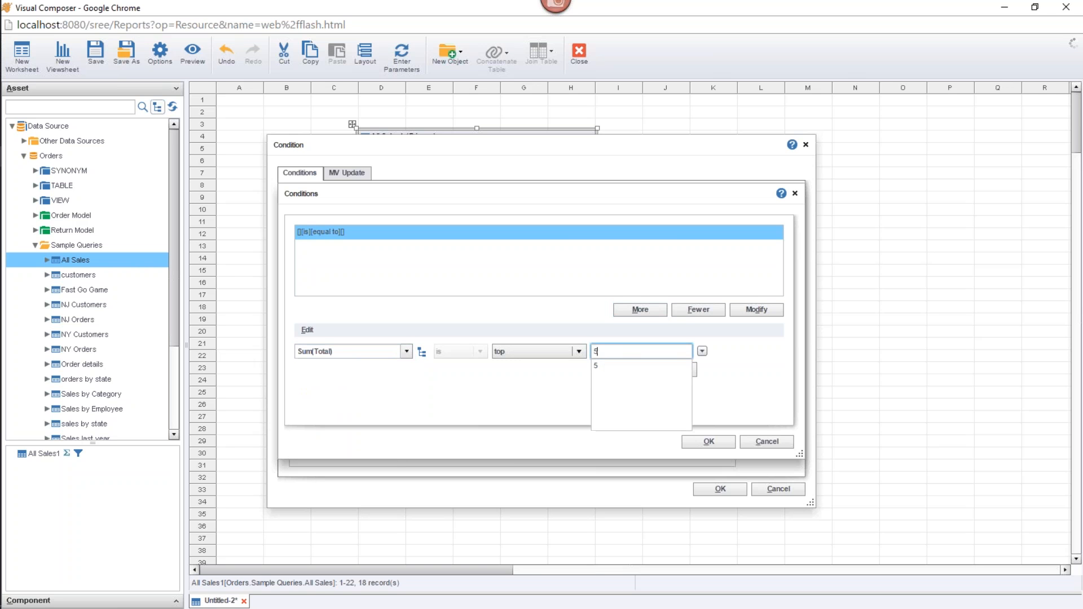
pyautogui.click(689, 370)
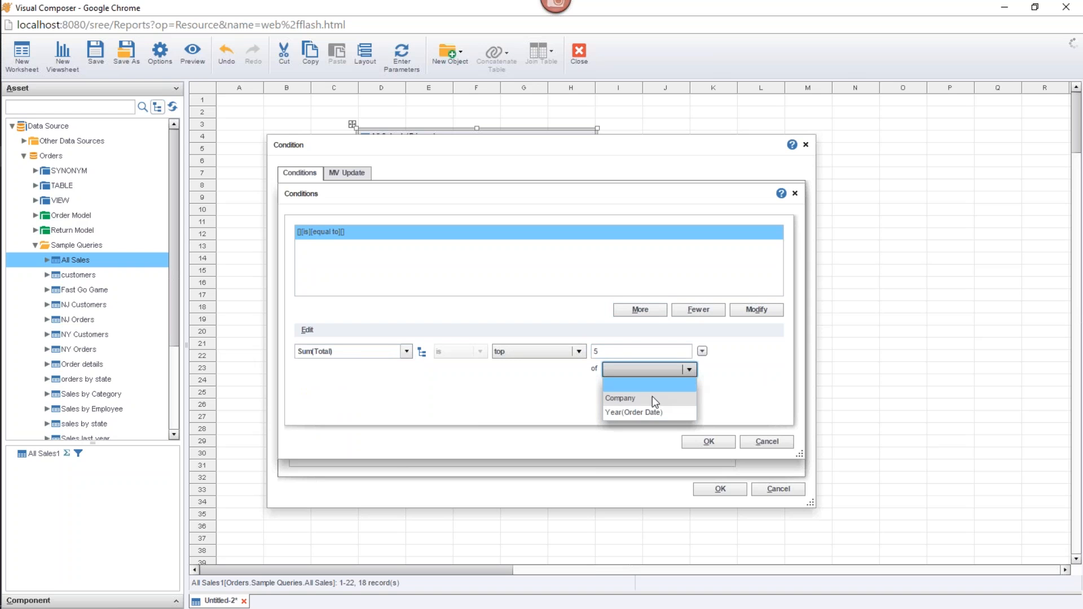
pyautogui.click(621, 397)
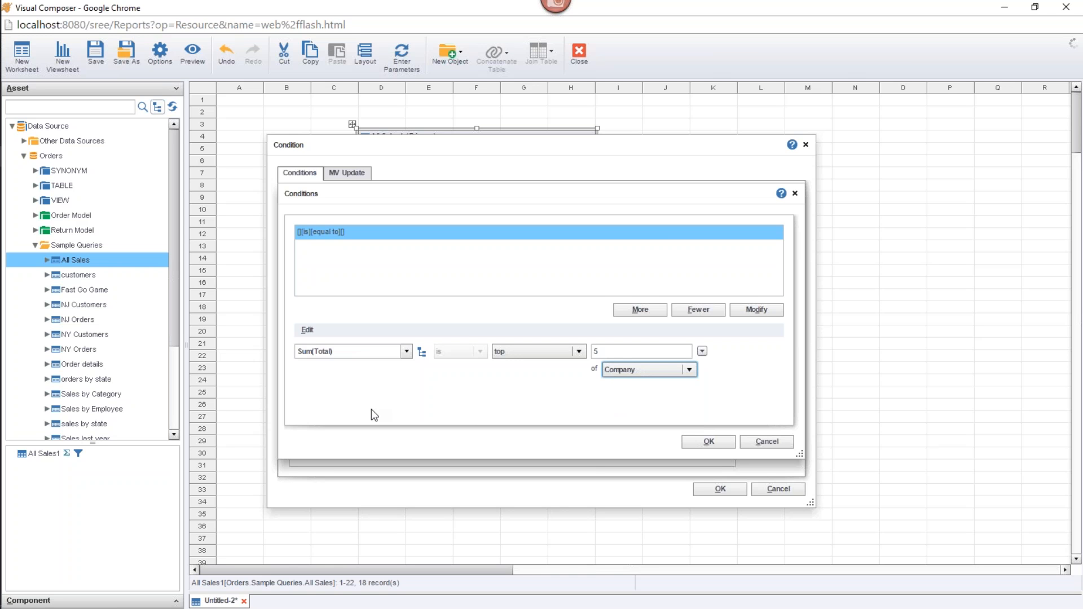
# Try Year(Order Date) as the ranking condition's group and return it to Company
pyautogui.click(688, 369)
pyautogui.click(637, 412)
pyautogui.click(690, 371)
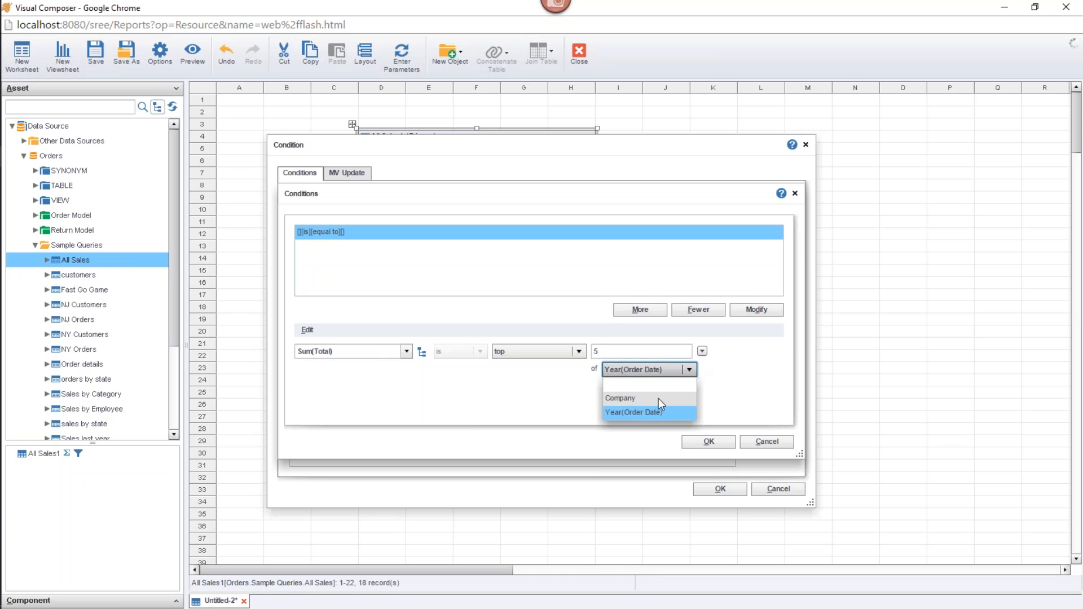
pyautogui.click(626, 399)
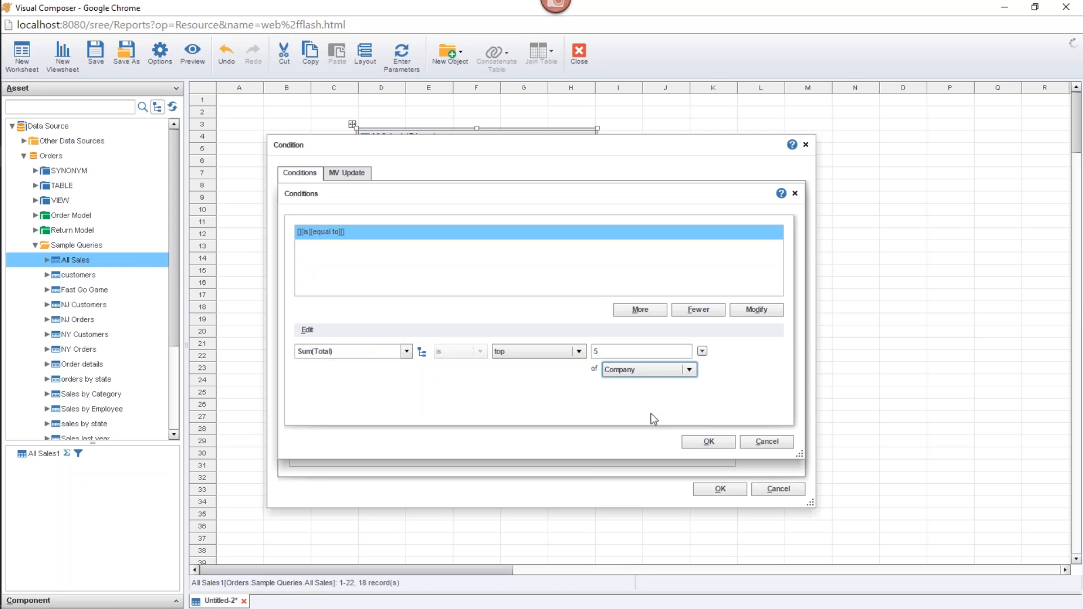
# Accept the ranking condition and apply it to the All Sales table
pyautogui.click(706, 441)
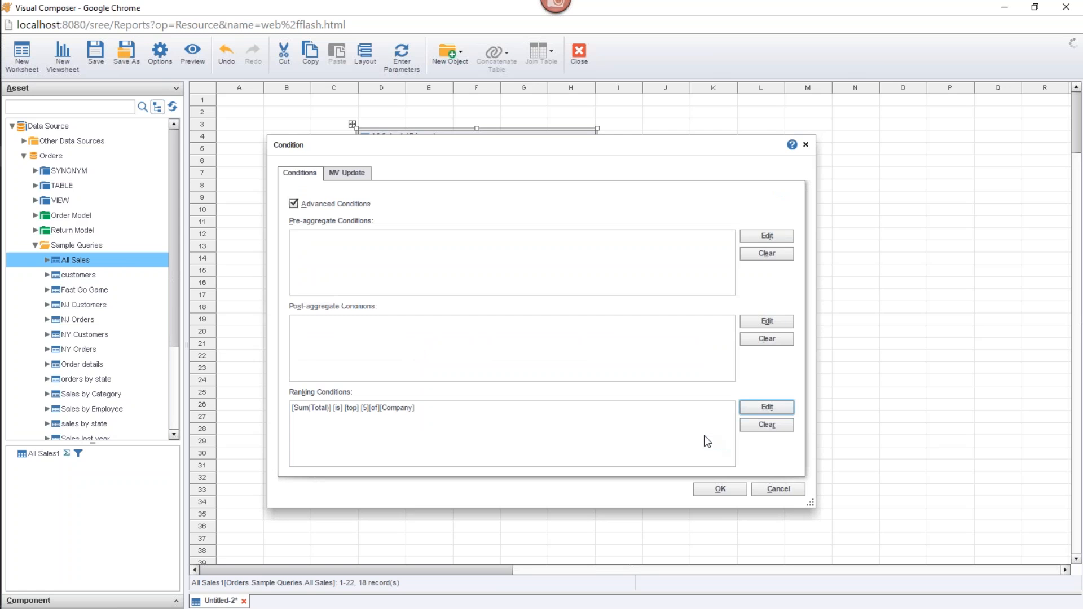
pyautogui.click(718, 488)
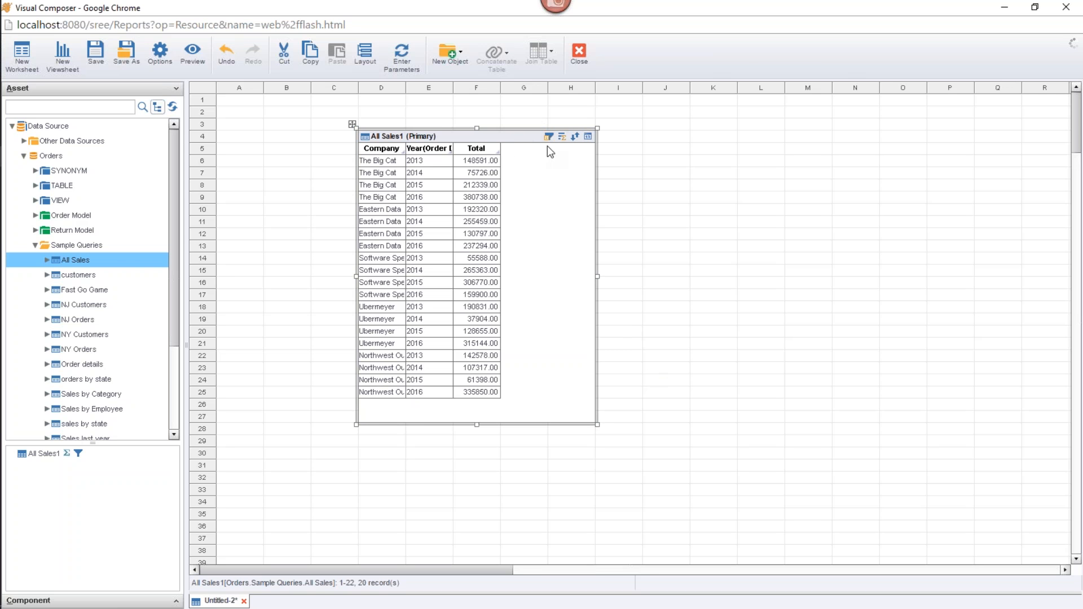
# Reopen the All Sales table's condition settings and compare the views with Advanced Conditions off and back on
pyautogui.click(547, 134)
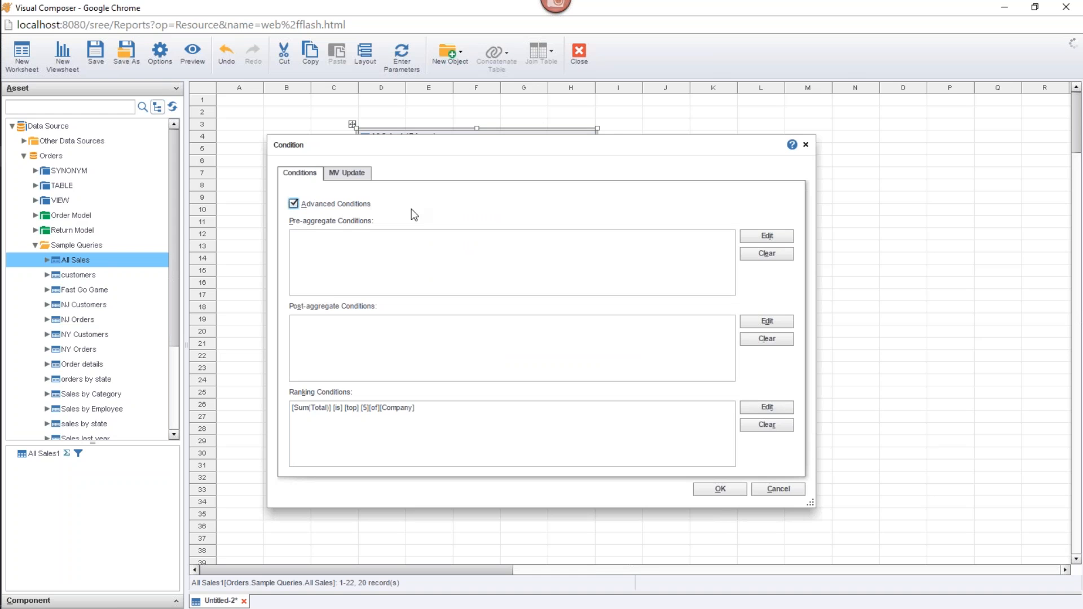
pyautogui.click(293, 205)
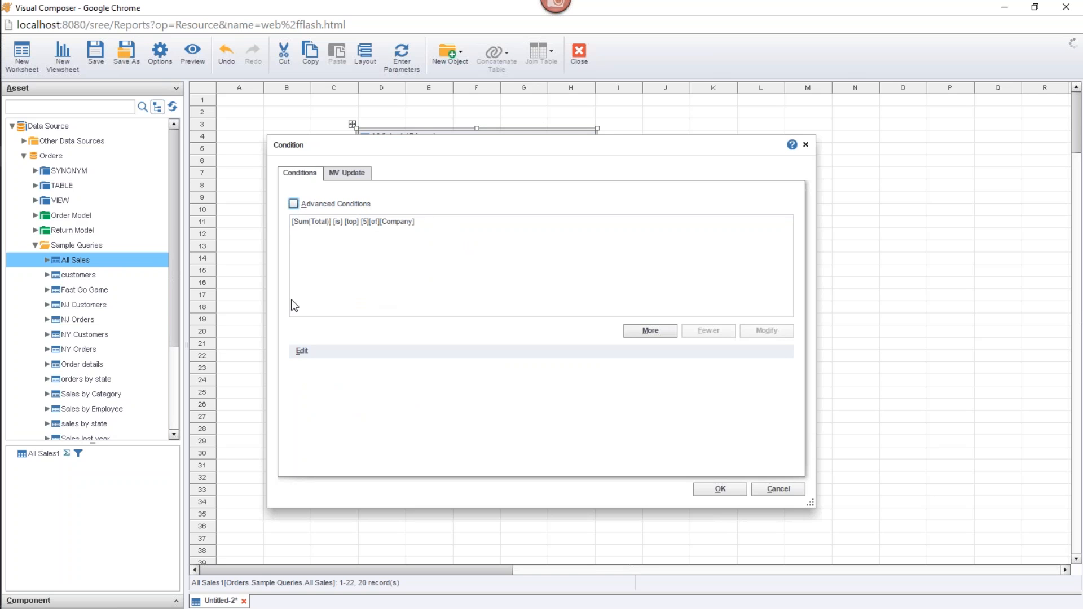
pyautogui.click(293, 204)
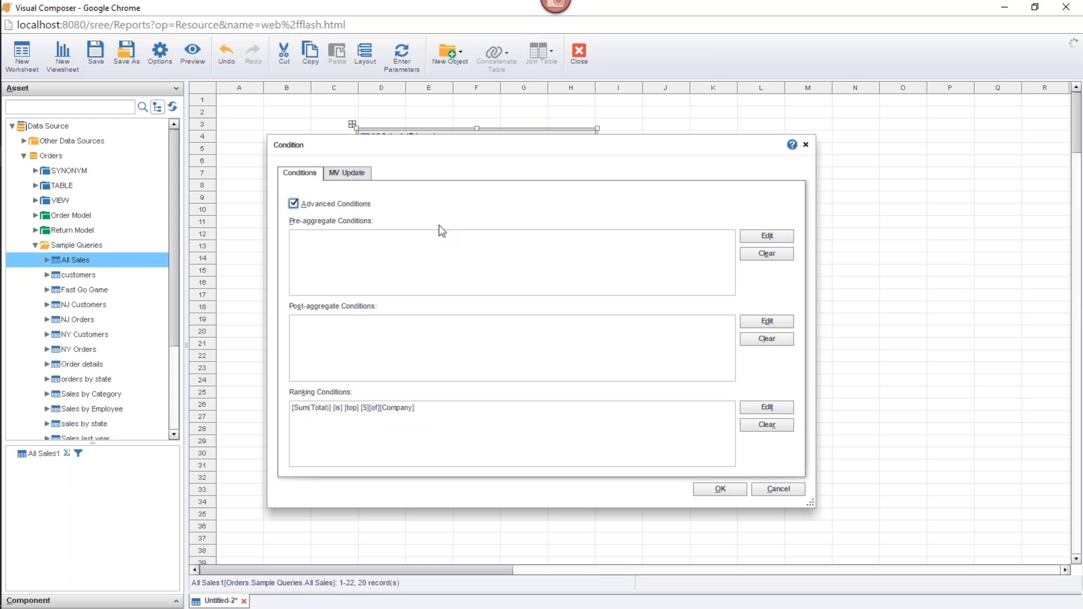
# Add a pre-aggregate condition where Company is equal to Big Ed's BBQ, with or as the connector
pyautogui.click(759, 236)
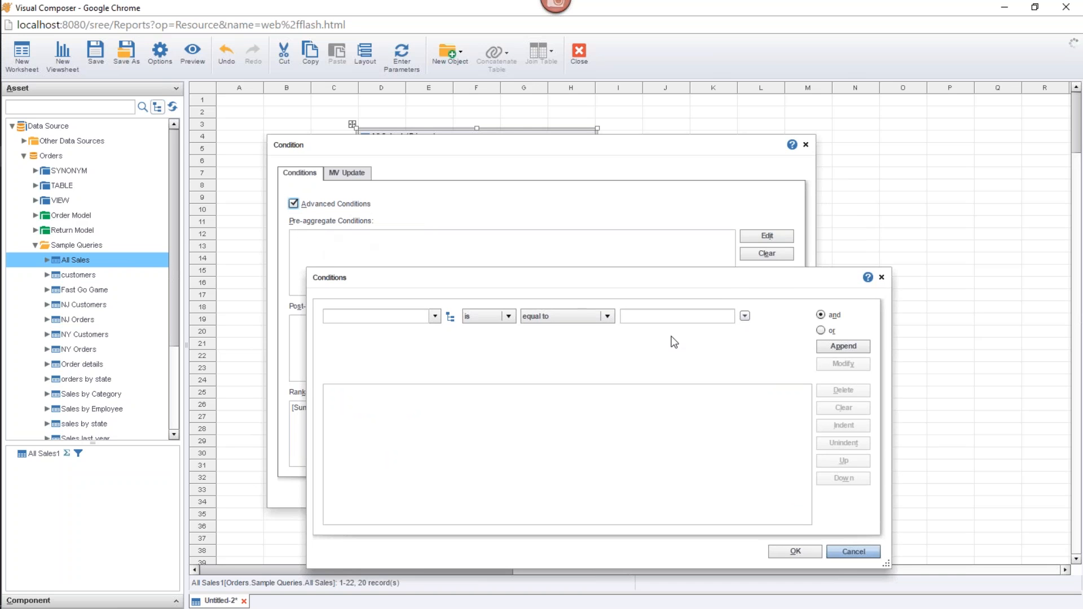
pyautogui.moveTo(721, 280); pyautogui.dragTo(696, 236)
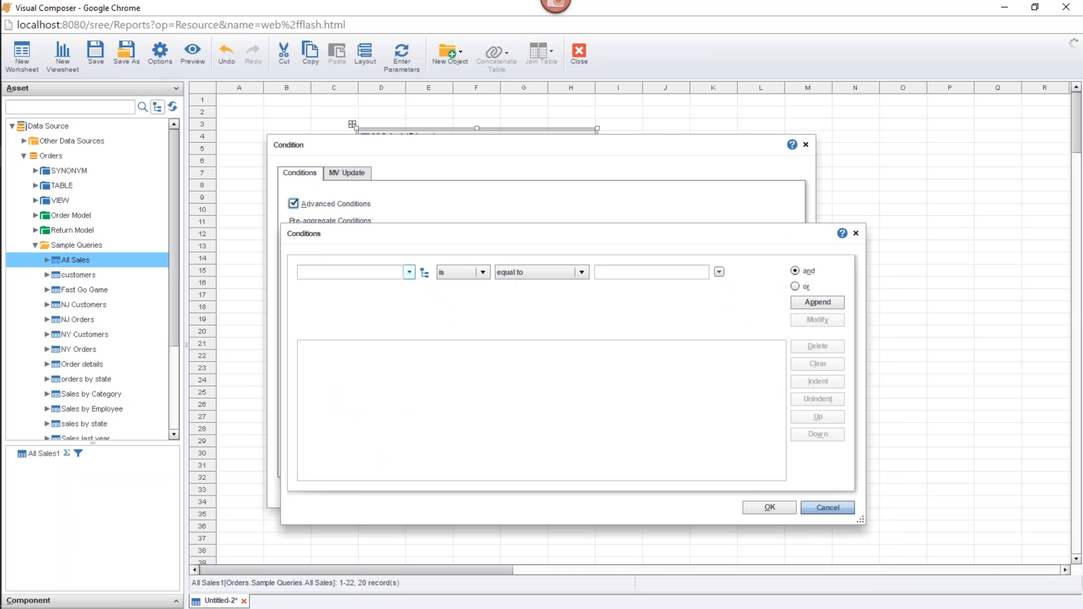
pyautogui.click(409, 272)
pyautogui.click(391, 287)
pyautogui.click(705, 273)
pyautogui.click(607, 286)
pyautogui.click(795, 286)
pyautogui.click(409, 272)
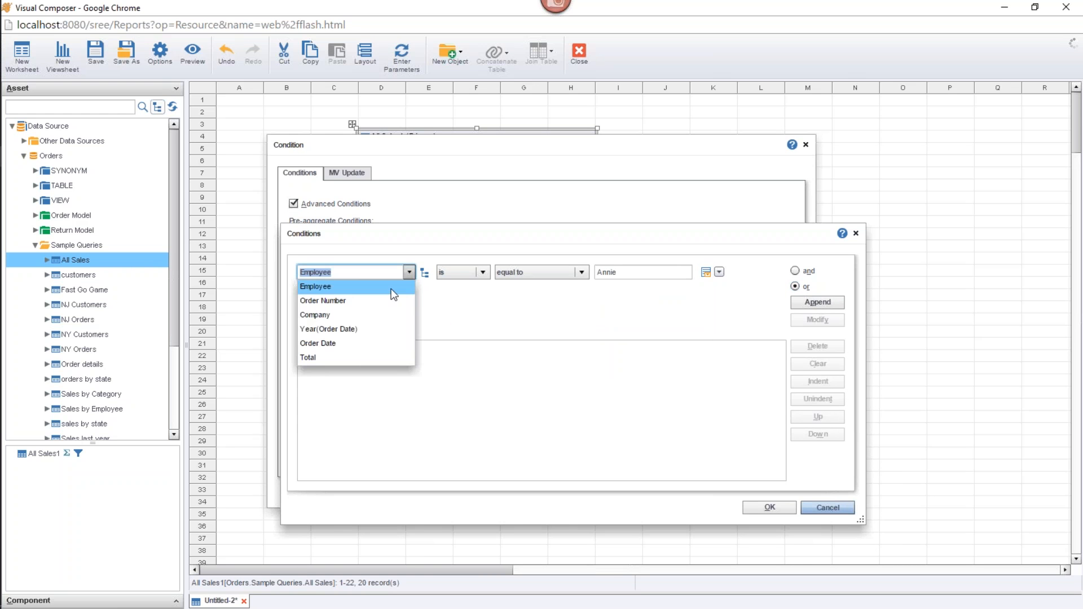
pyautogui.click(354, 312)
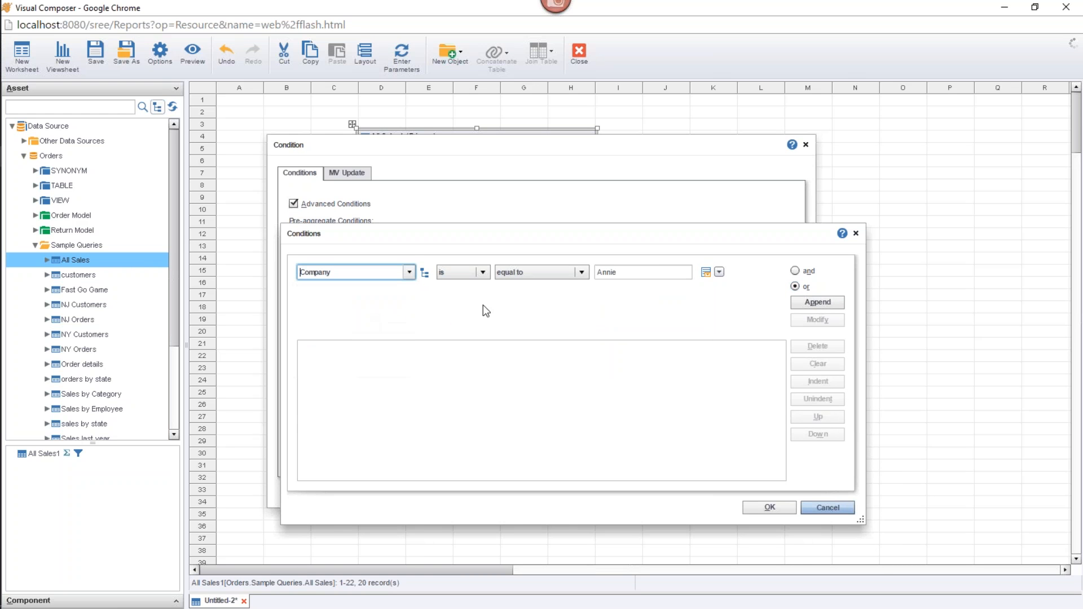
pyautogui.click(706, 272)
pyautogui.click(648, 302)
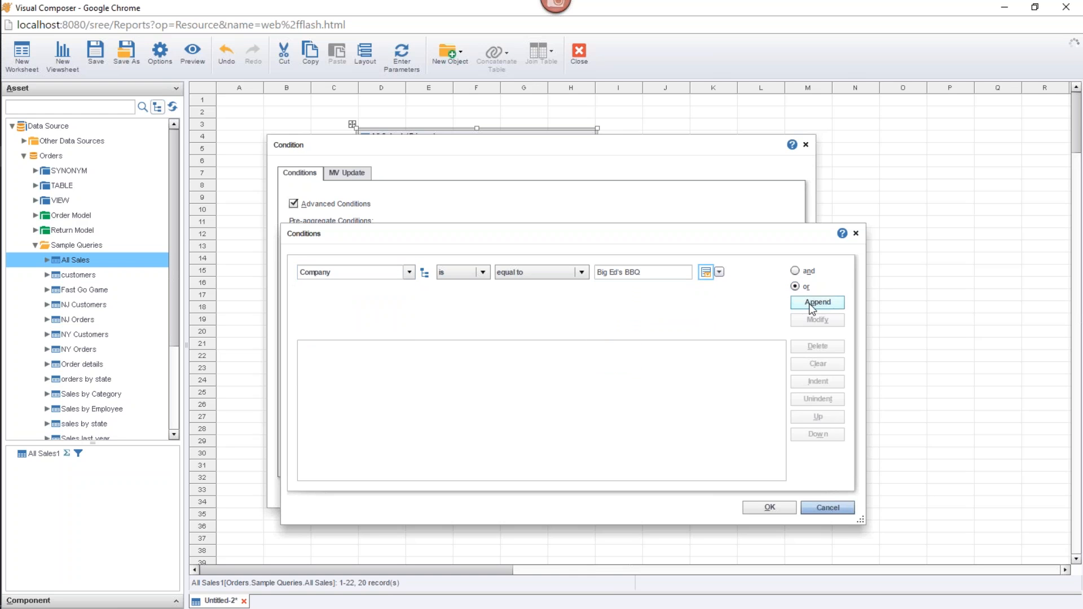
pyautogui.click(810, 304)
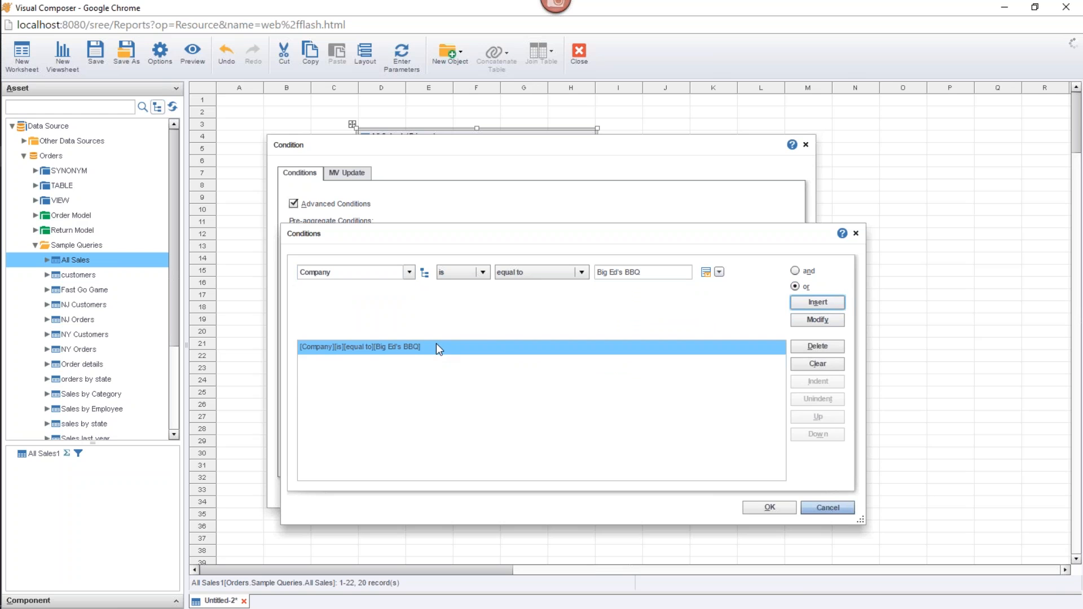
# Insert a second pre-aggregate condition joined by or, change the first to Employee equal to the first listed employee, and accept them
pyautogui.click(811, 302)
pyautogui.click(349, 376)
pyautogui.click(355, 351)
pyautogui.click(409, 272)
pyautogui.click(316, 287)
pyautogui.click(705, 272)
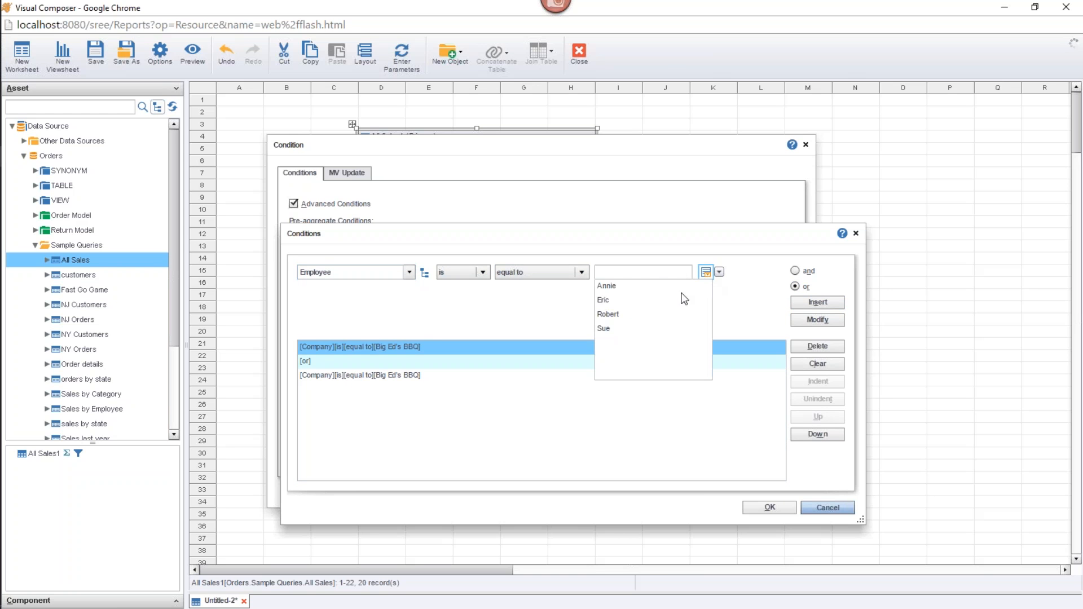
pyautogui.click(633, 291)
pyautogui.click(817, 320)
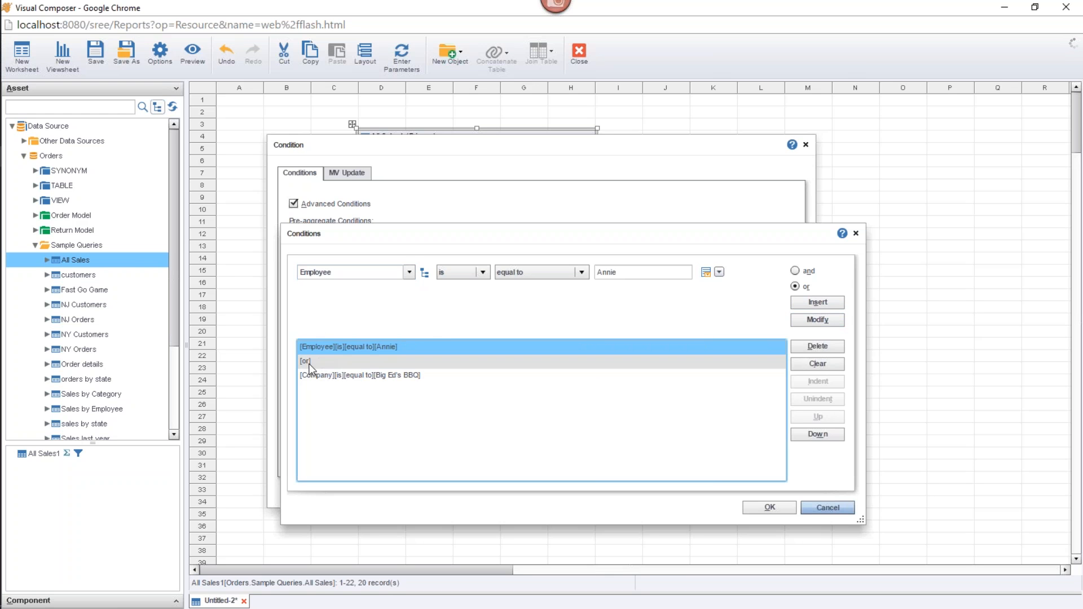
pyautogui.click(785, 510)
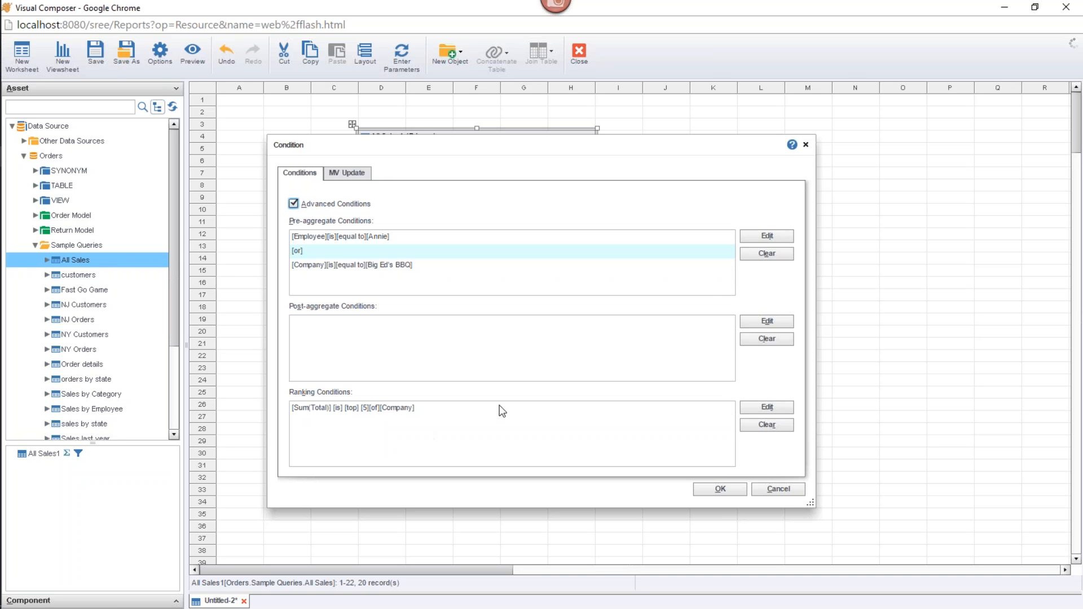
# Clear the pre-aggregate and ranking conditions, switch off Advanced Conditions, and apply this to the All Sales table
pyautogui.click(767, 253)
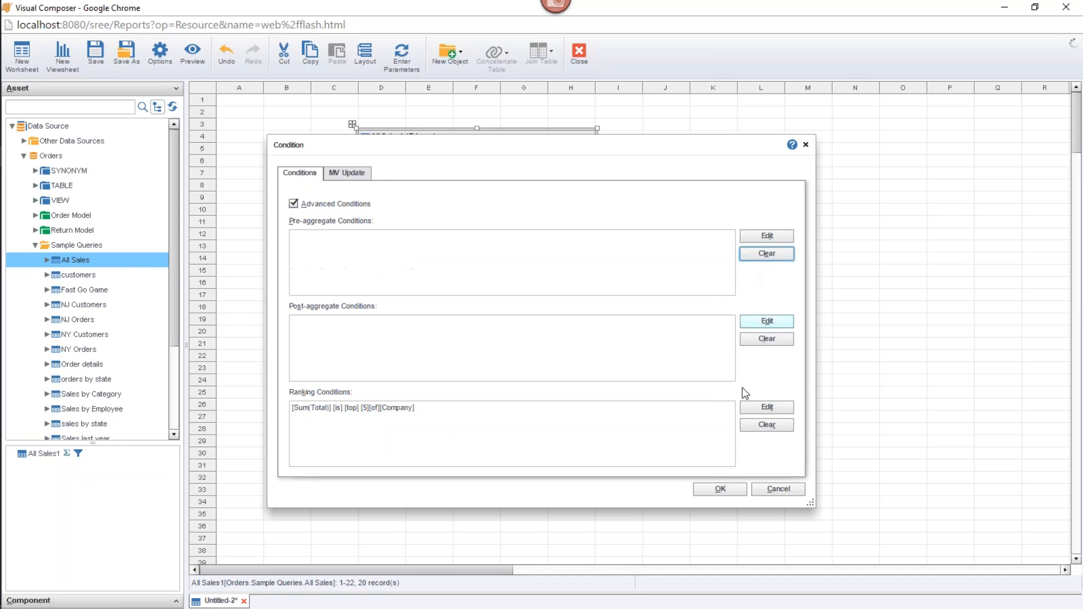
pyautogui.click(767, 425)
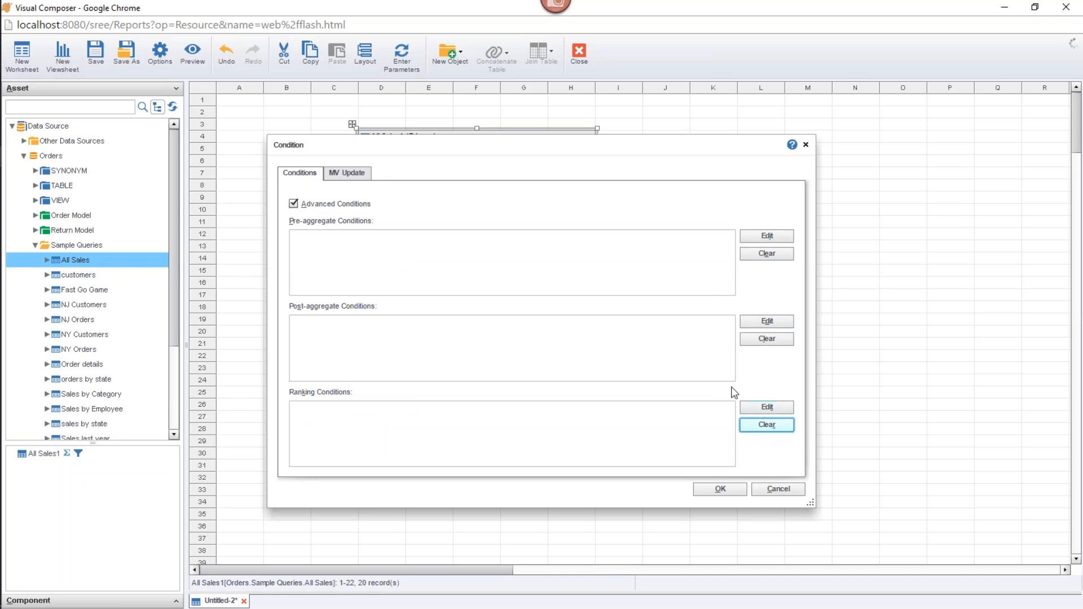
pyautogui.click(294, 204)
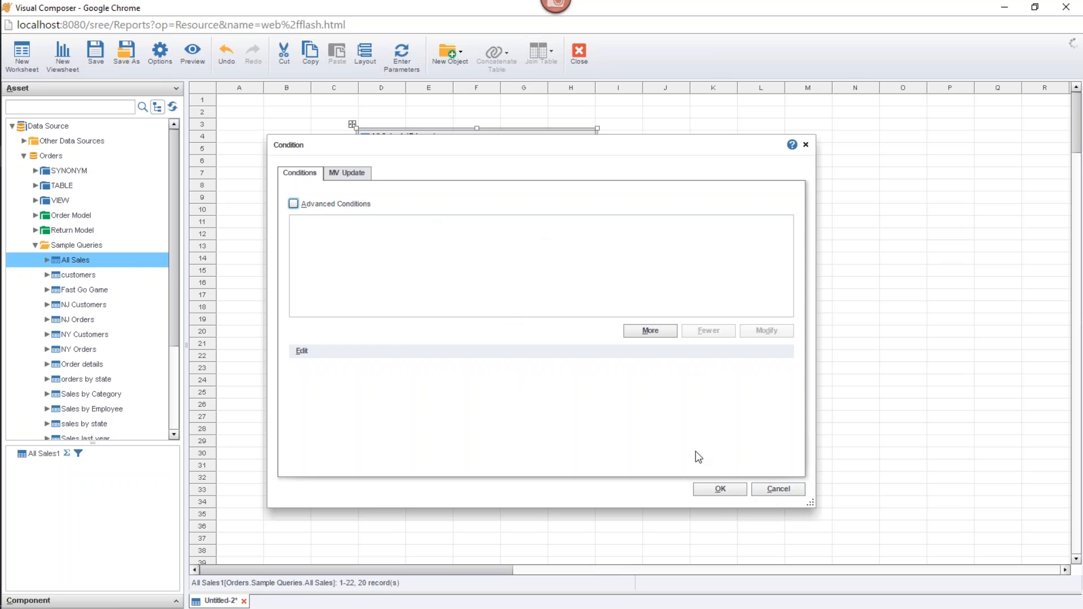
pyautogui.click(730, 492)
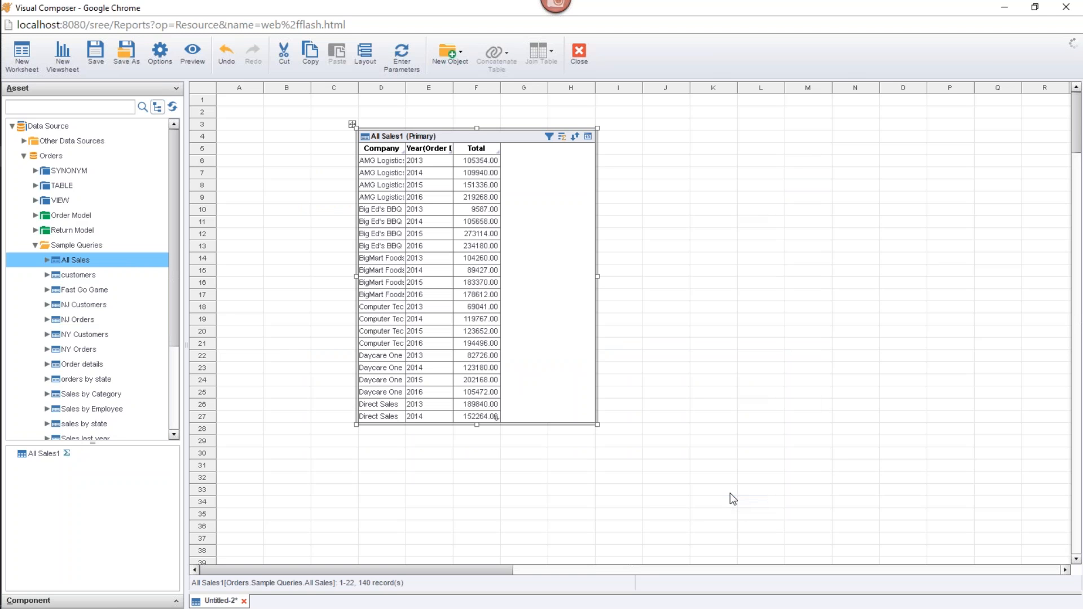
# Clear all grouping and aggregation from the All Sales table
pyautogui.click(562, 137)
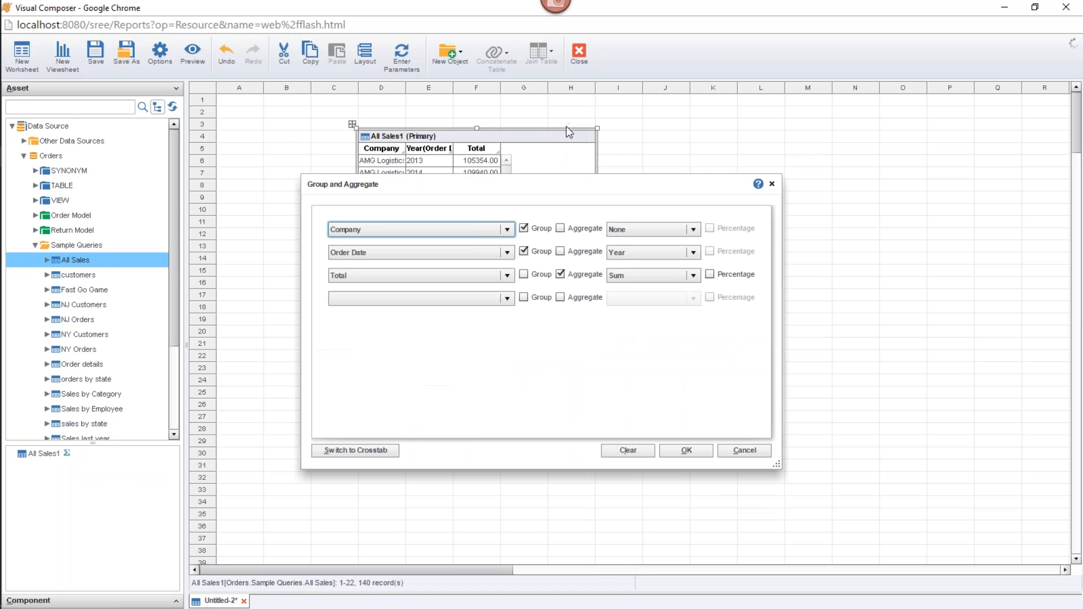
pyautogui.click(627, 450)
pyautogui.click(686, 450)
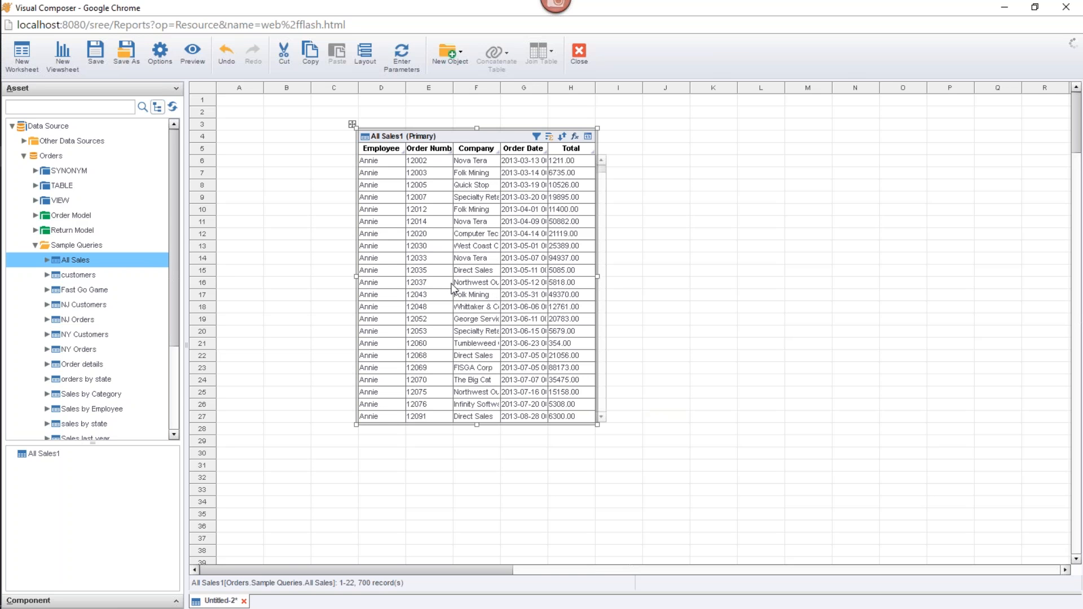
# Start a simple condition on Order Date for the All Sales table and look at its value-source options and date calendar
pyautogui.click(537, 136)
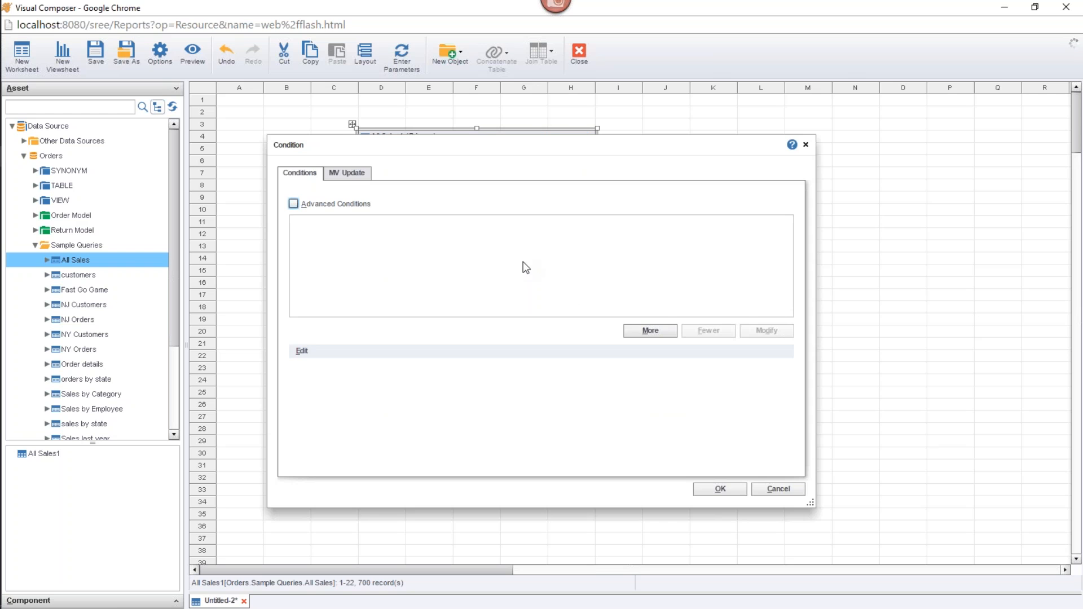
pyautogui.click(650, 331)
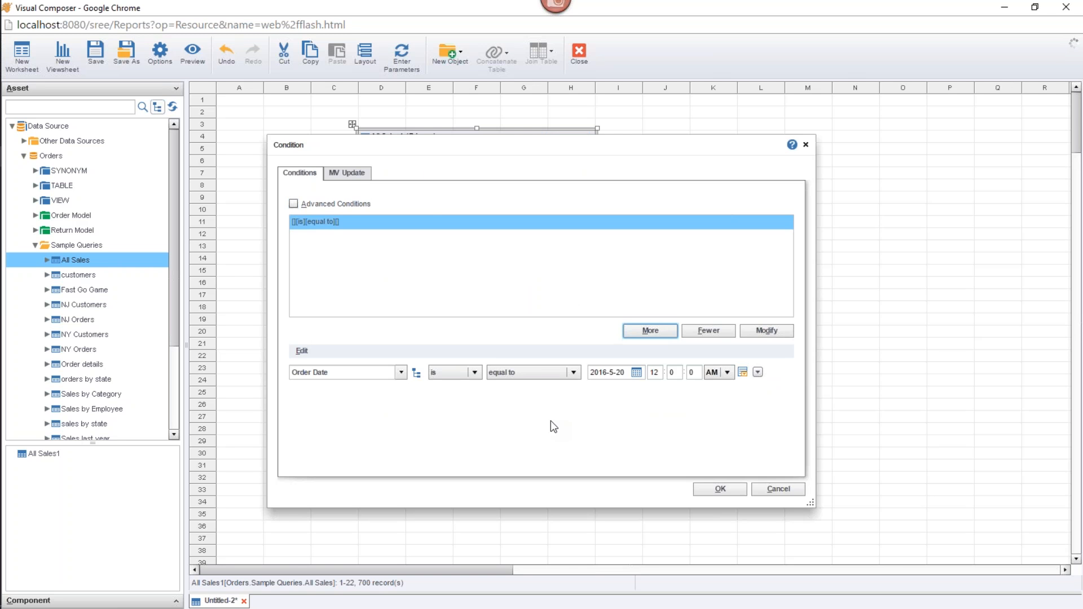
pyautogui.click(757, 372)
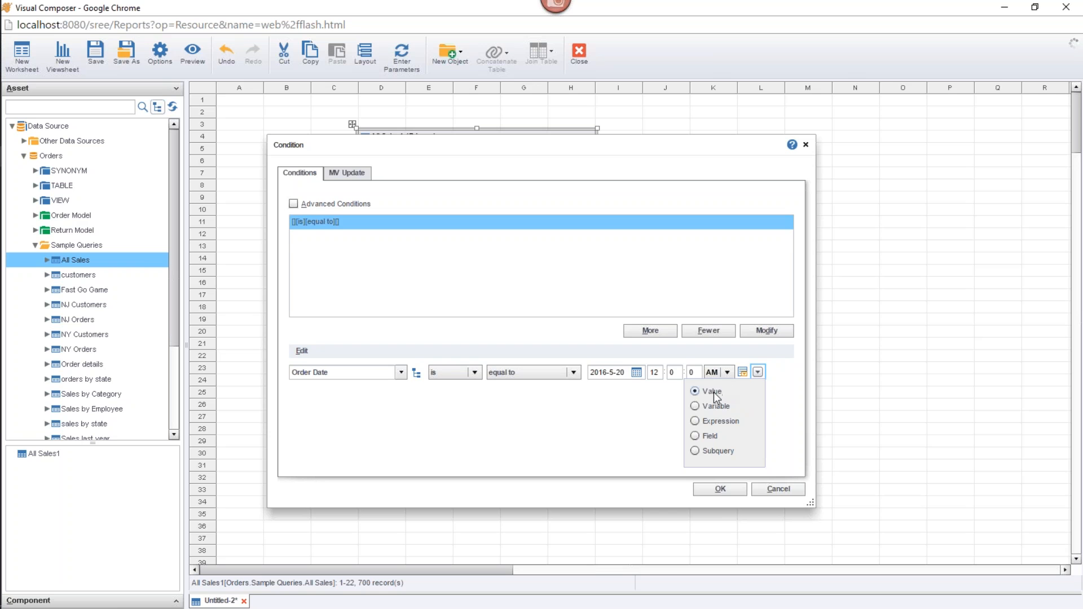
pyautogui.click(437, 387)
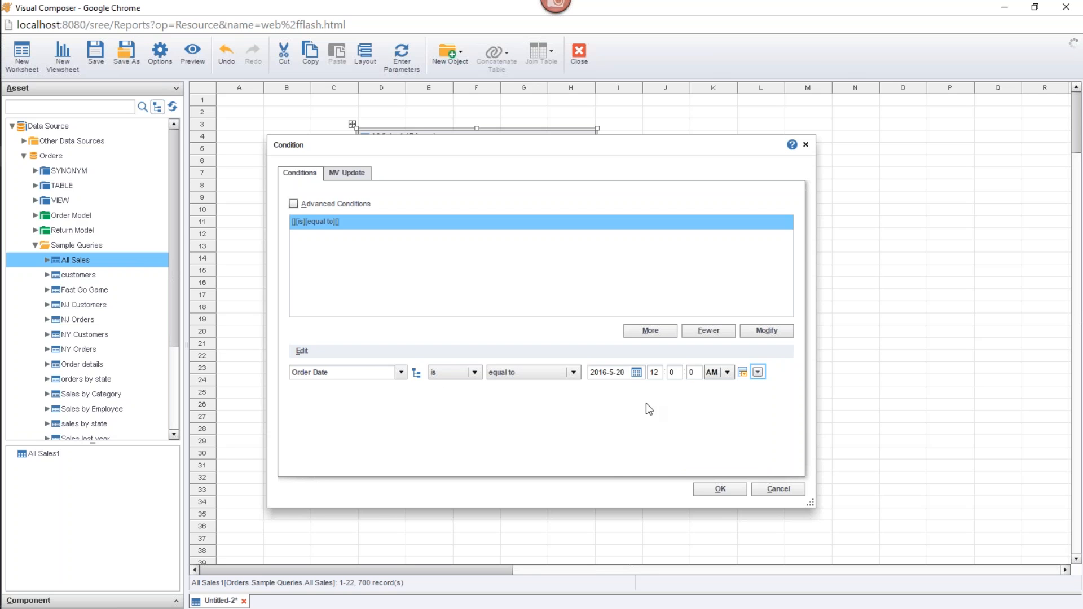
pyautogui.click(636, 372)
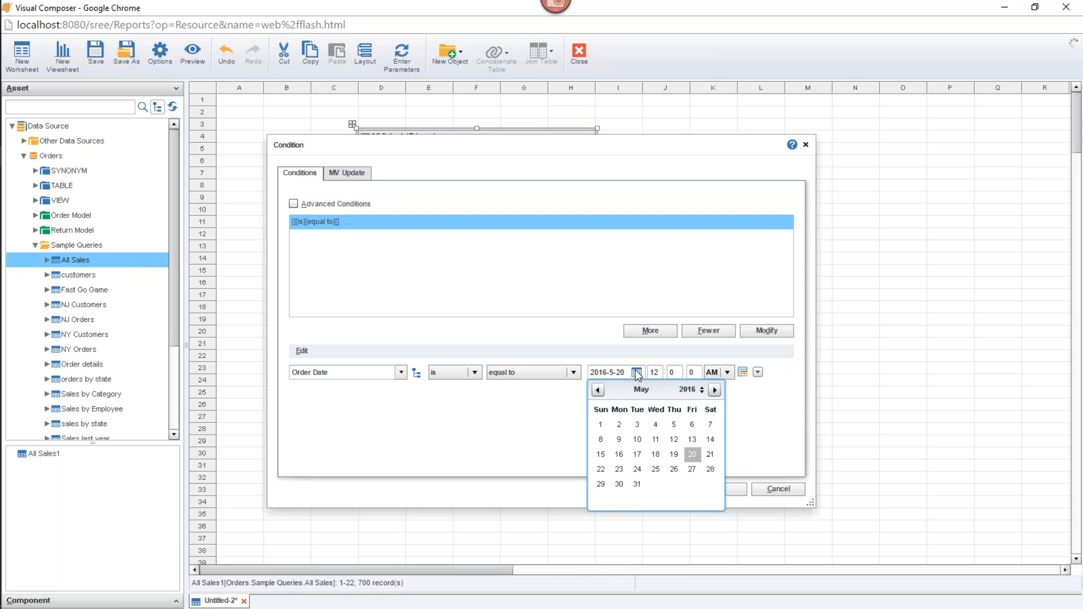
pyautogui.click(465, 425)
# Try Employee as the condition's field, switch it to Total, and enter 100000000 as the comparison value
pyautogui.click(381, 376)
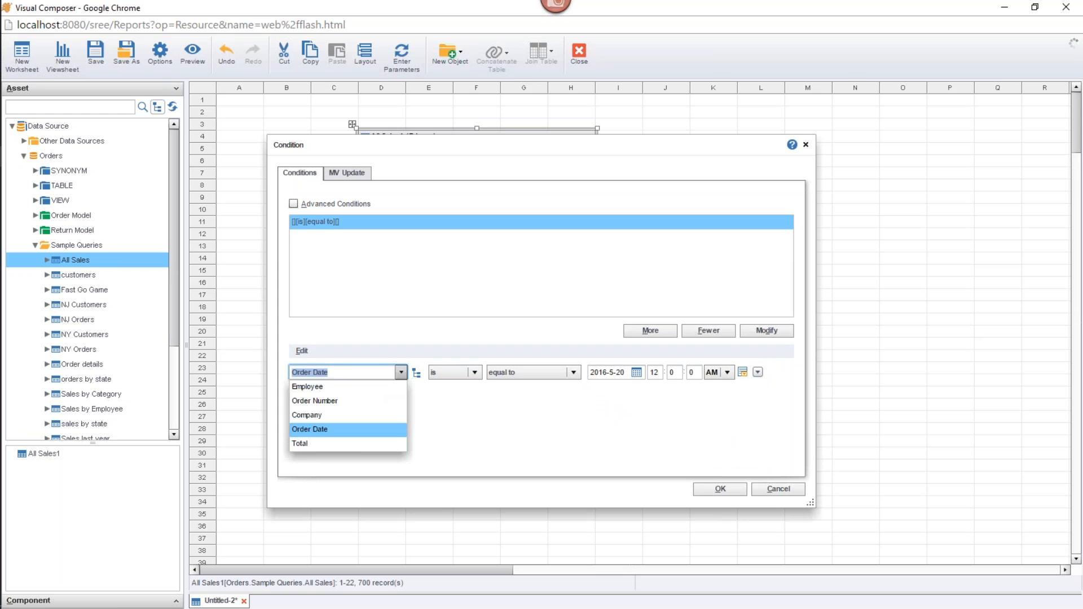
pyautogui.click(354, 384)
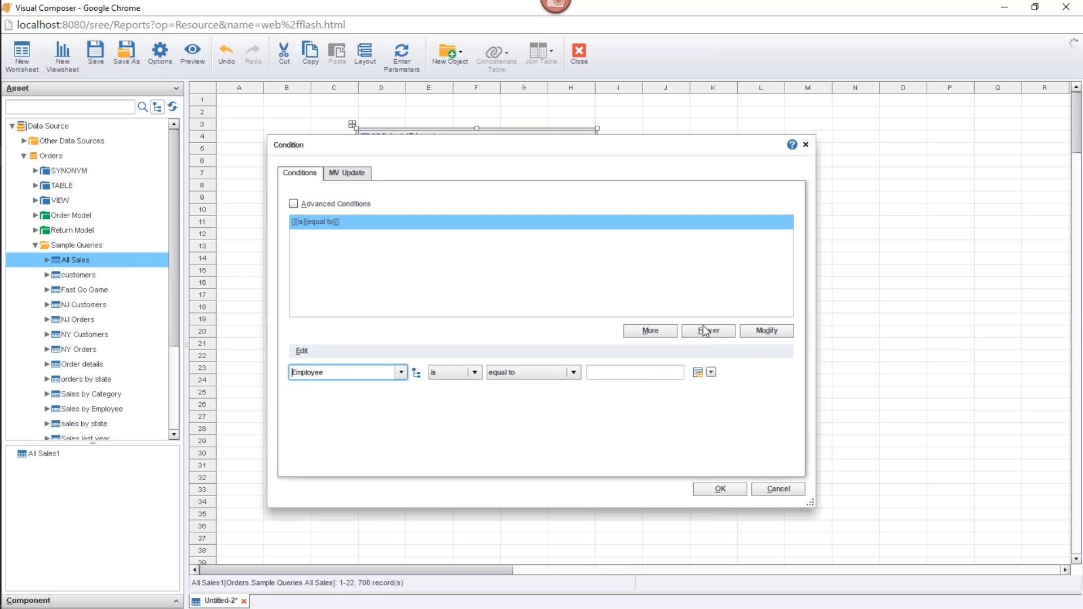
pyautogui.click(697, 372)
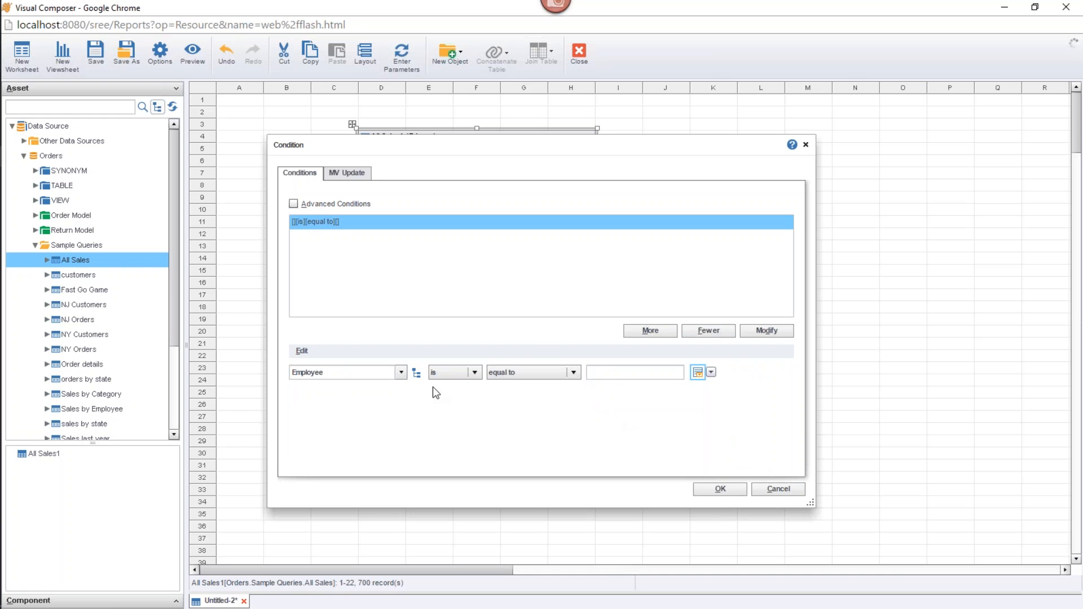
pyautogui.click(373, 373)
pyautogui.click(400, 373)
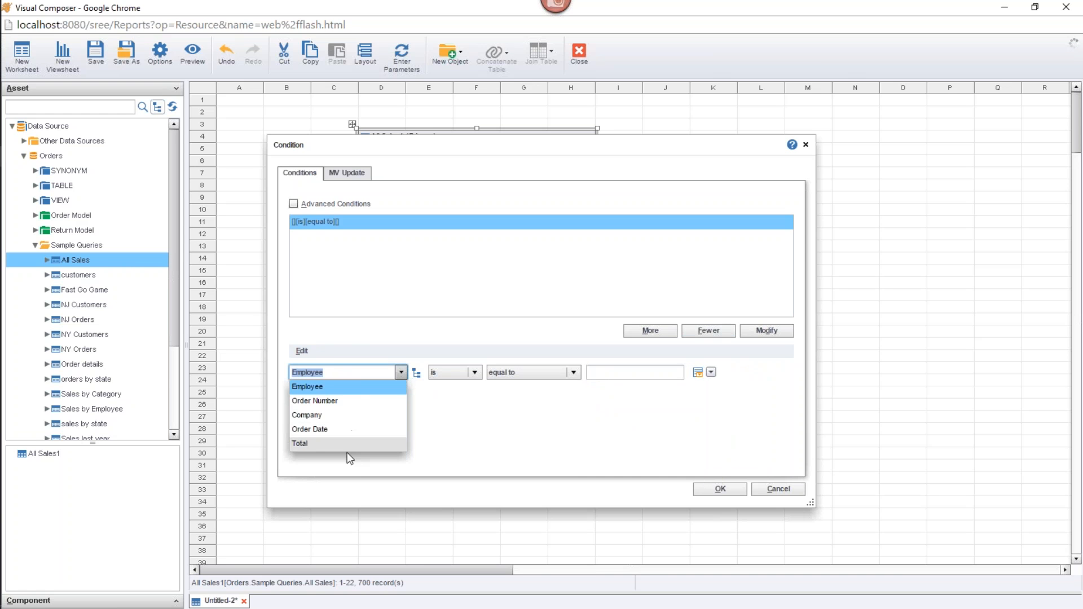
pyautogui.click(344, 452)
pyautogui.click(401, 372)
pyautogui.click(361, 444)
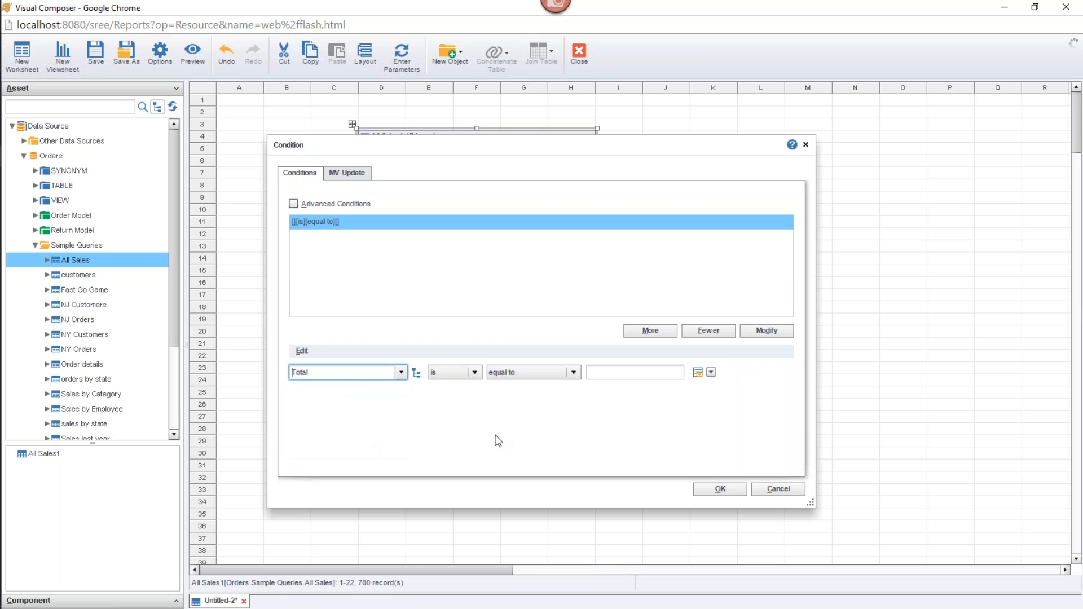
pyautogui.click(638, 374)
pyautogui.write('100000000')
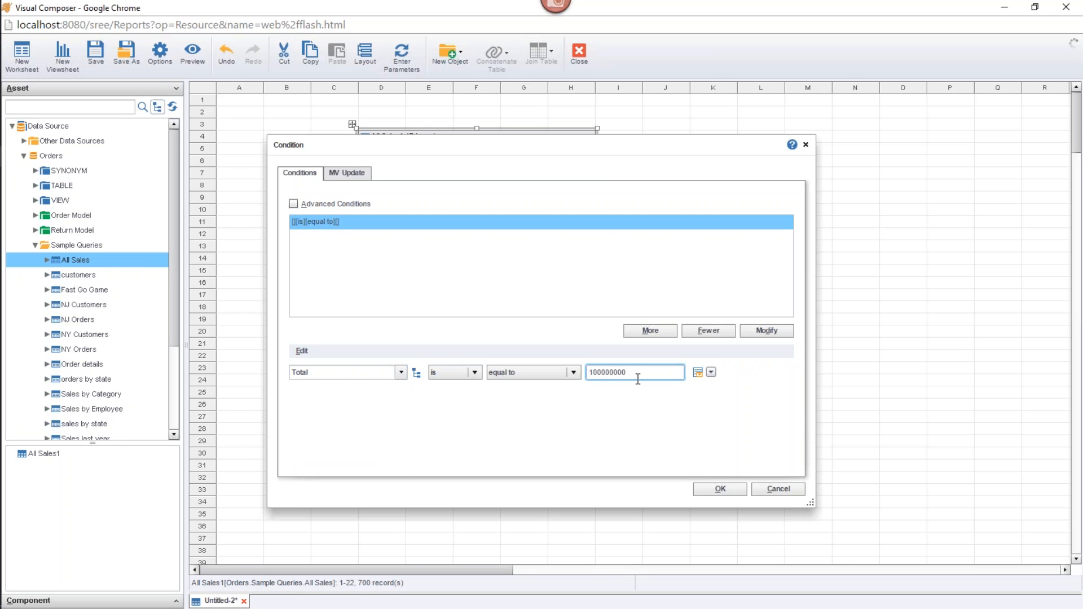
# View the Total condition's value-source options, move the dialog off the table, and close it without applying the condition
pyautogui.click(711, 372)
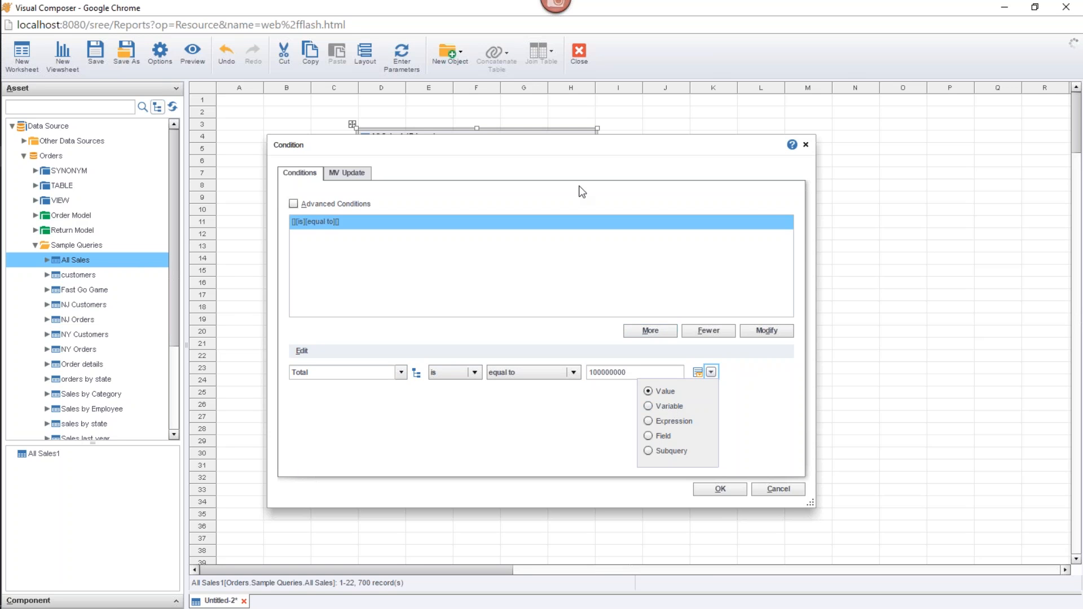
pyautogui.click(574, 151)
pyautogui.moveTo(568, 184); pyautogui.dragTo(567, 332)
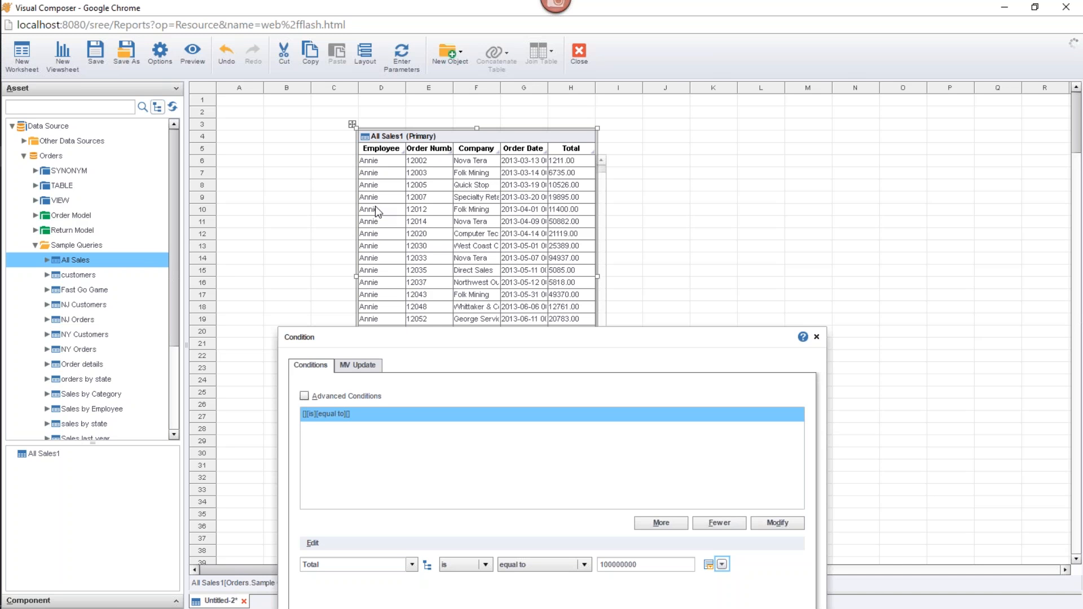
pyautogui.click(816, 337)
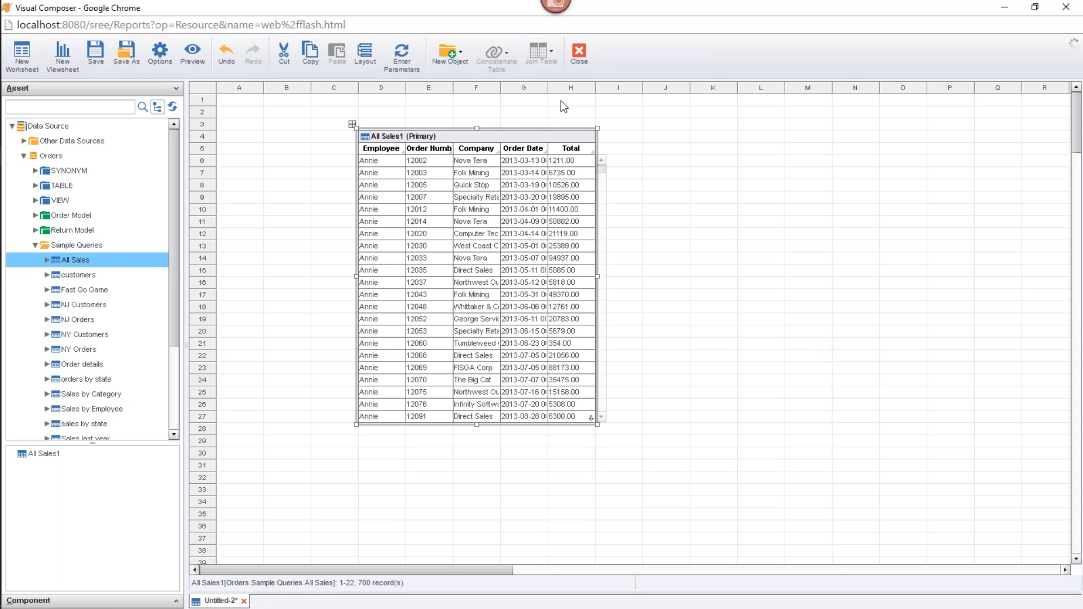
# Create a new worksheet variable and name it employee
pyautogui.click(450, 60)
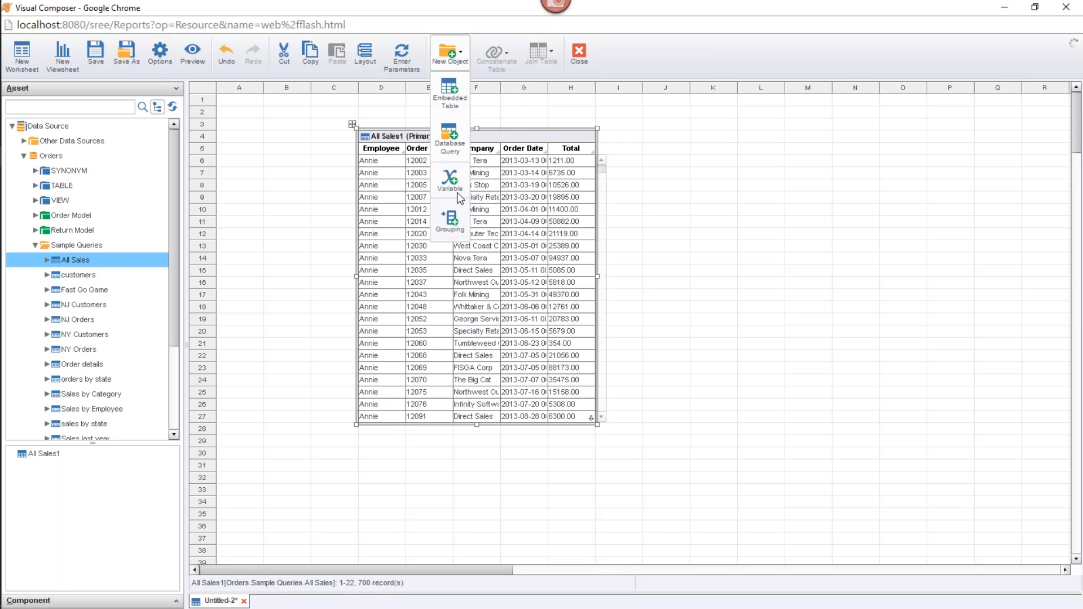
pyautogui.click(457, 194)
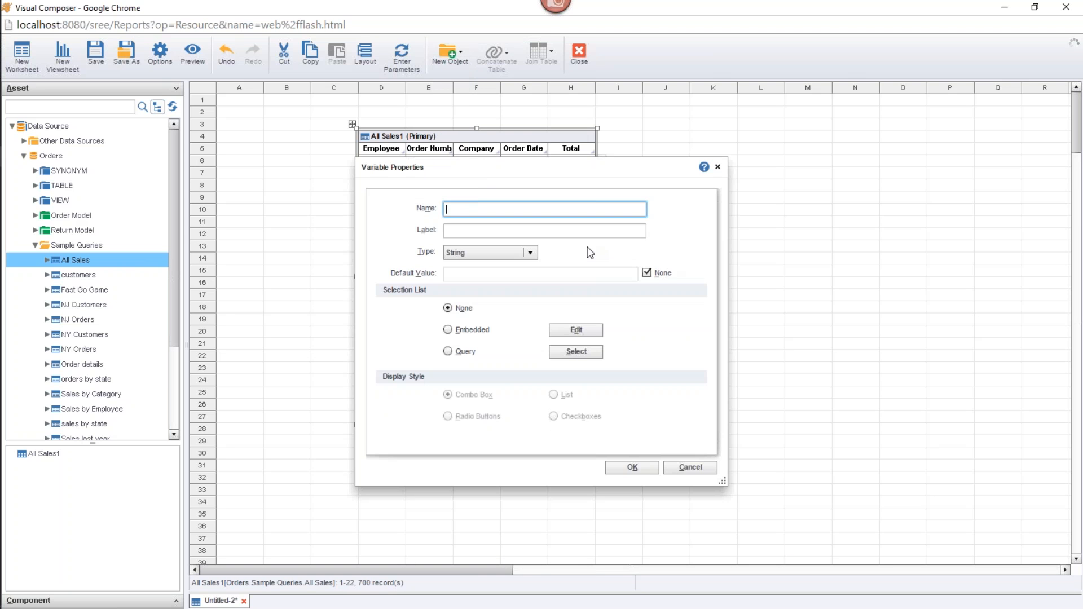
pyautogui.write('employee')
# Try an employee's name as the variable's default value and return the default to None
pyautogui.click(647, 274)
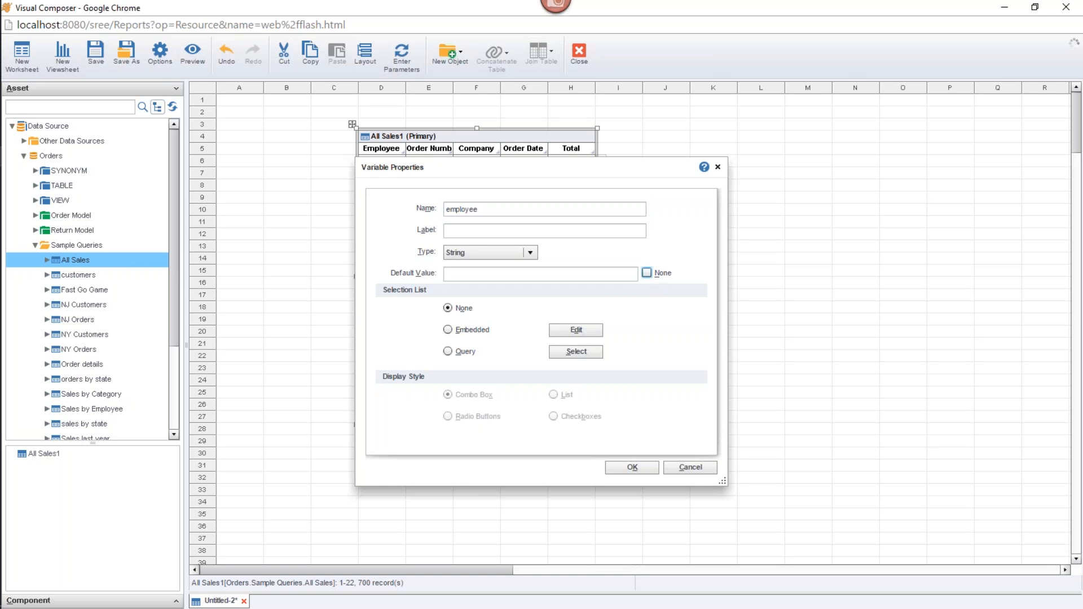
pyautogui.click(470, 275)
pyautogui.write('Sue')
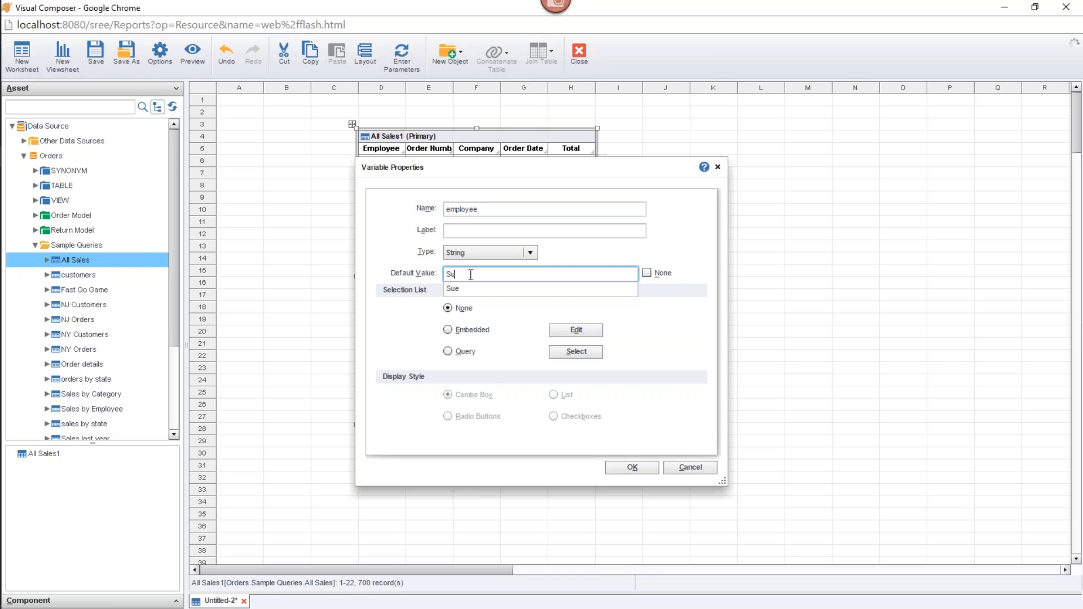
pyautogui.click(647, 273)
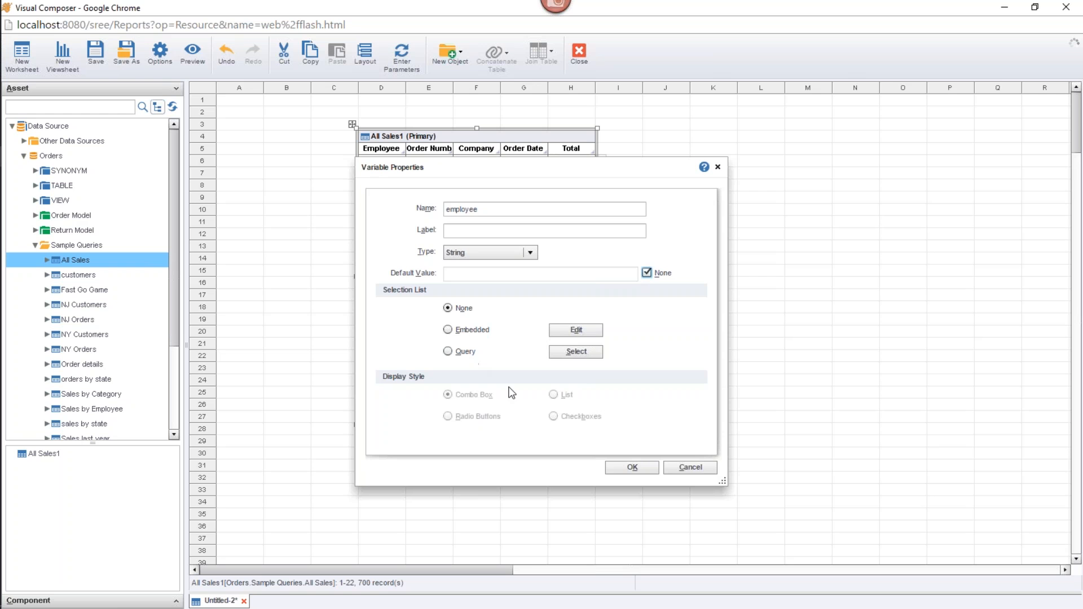
# Give the employee variable an embedded selection list and enter two employees' first names as matching labels and values
pyautogui.click(449, 330)
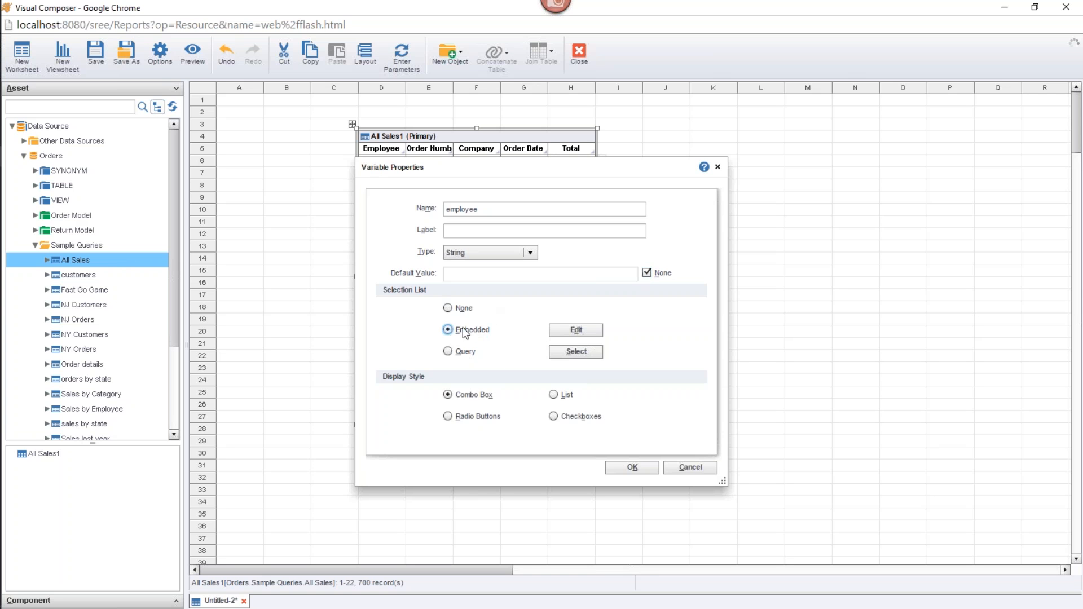
pyautogui.click(578, 335)
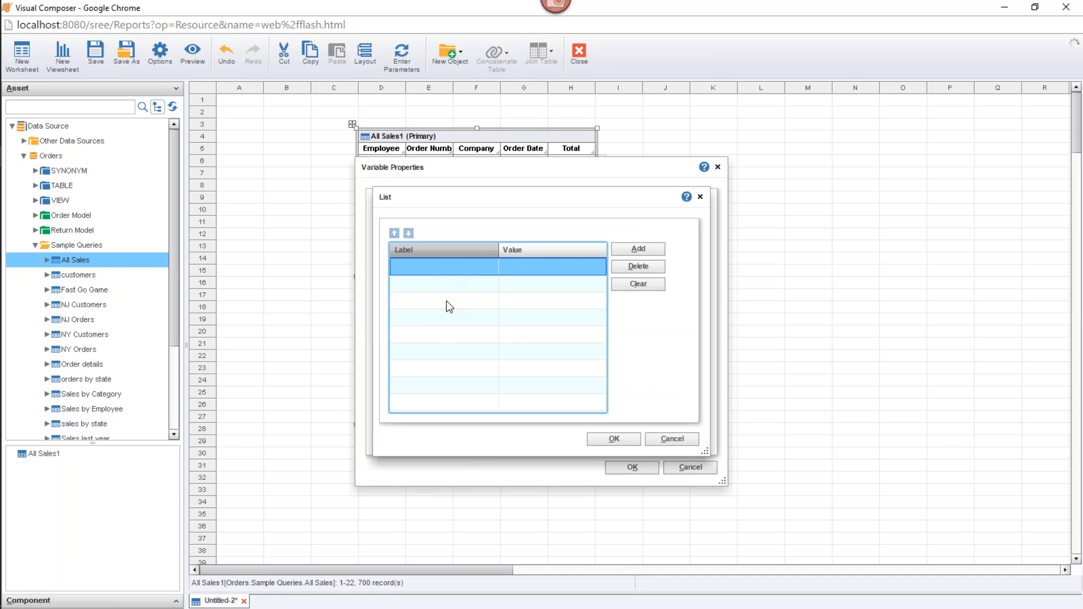
pyautogui.click(436, 266)
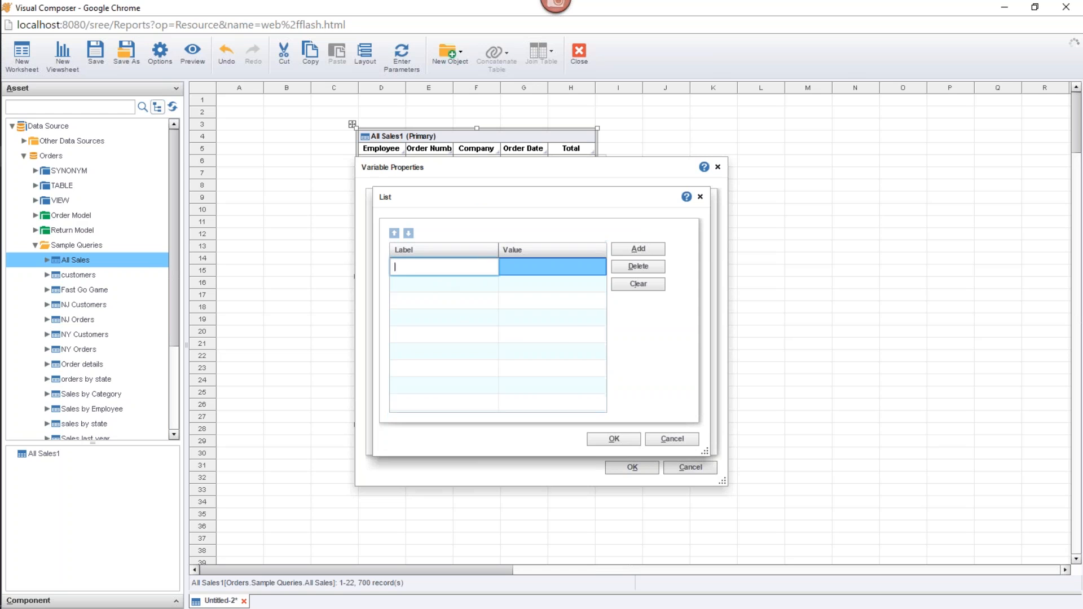
pyautogui.write('Sue')
pyautogui.press('Tab')
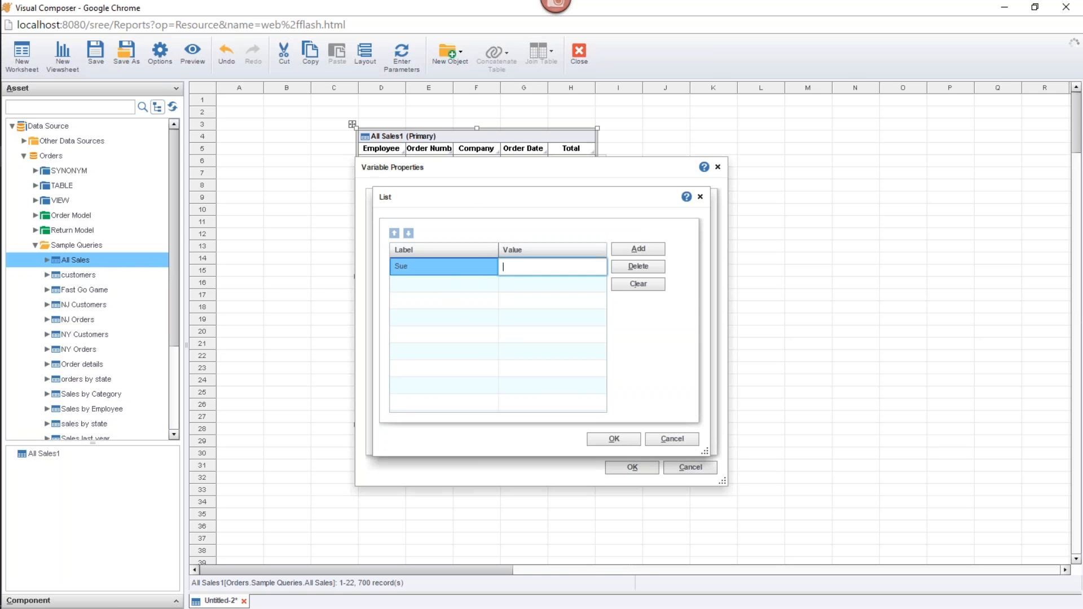
pyautogui.write('Sue')
pyautogui.click(637, 249)
pyautogui.write('Rober')
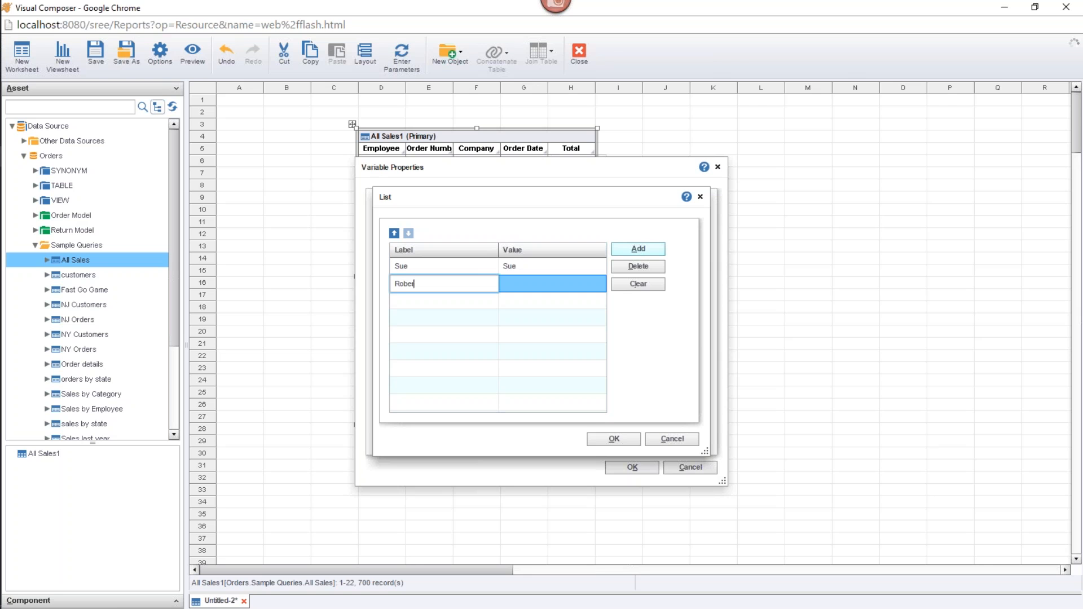
pyautogui.write('tRobert')
# Add two more employees' first names to the embedded list as matching labels and values, and accept the list
pyautogui.click(641, 248)
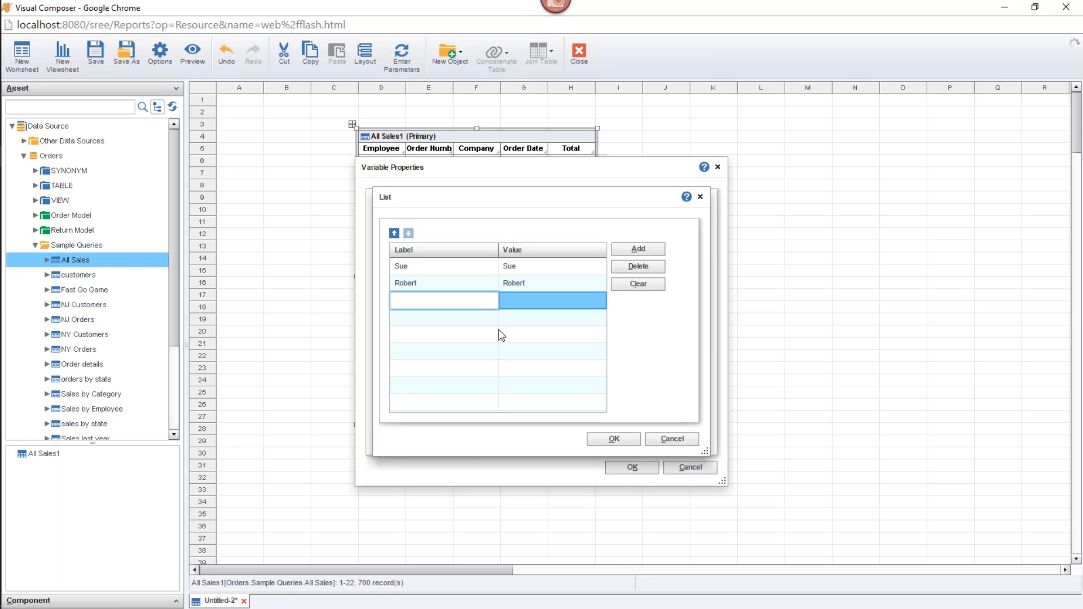
pyautogui.write('Eric')
pyautogui.press('Tab')
pyautogui.write('Eric')
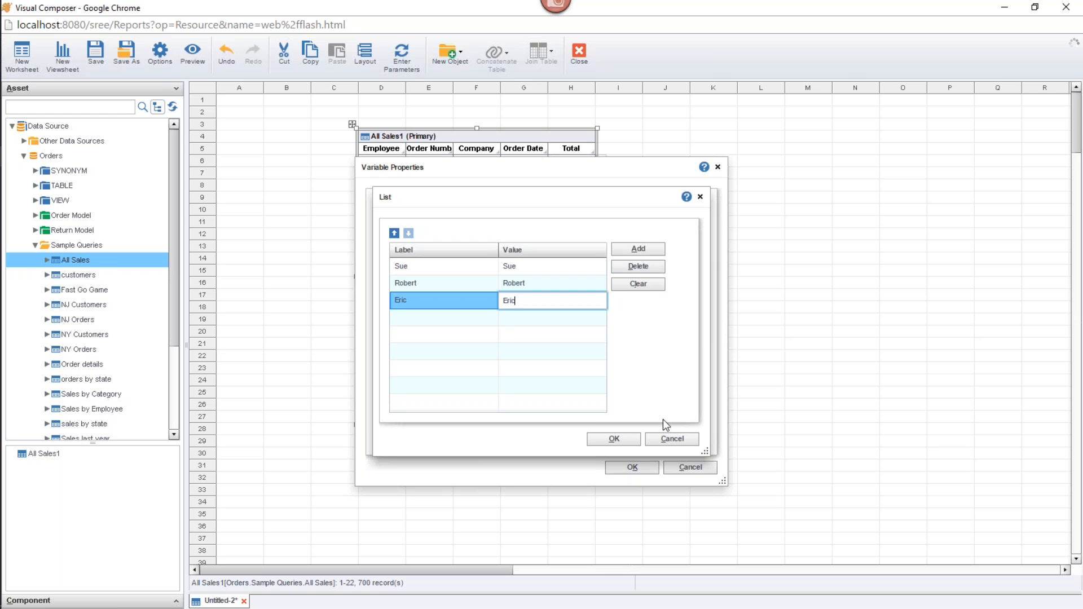
pyautogui.click(638, 248)
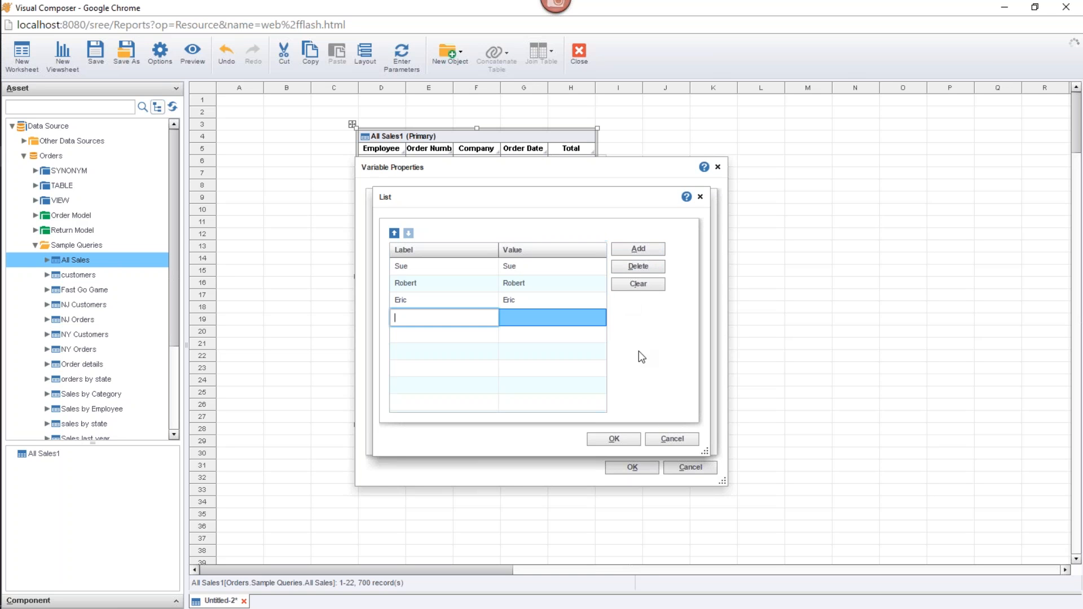
pyautogui.write('Annie')
pyautogui.press('Tab')
pyautogui.write('Annie')
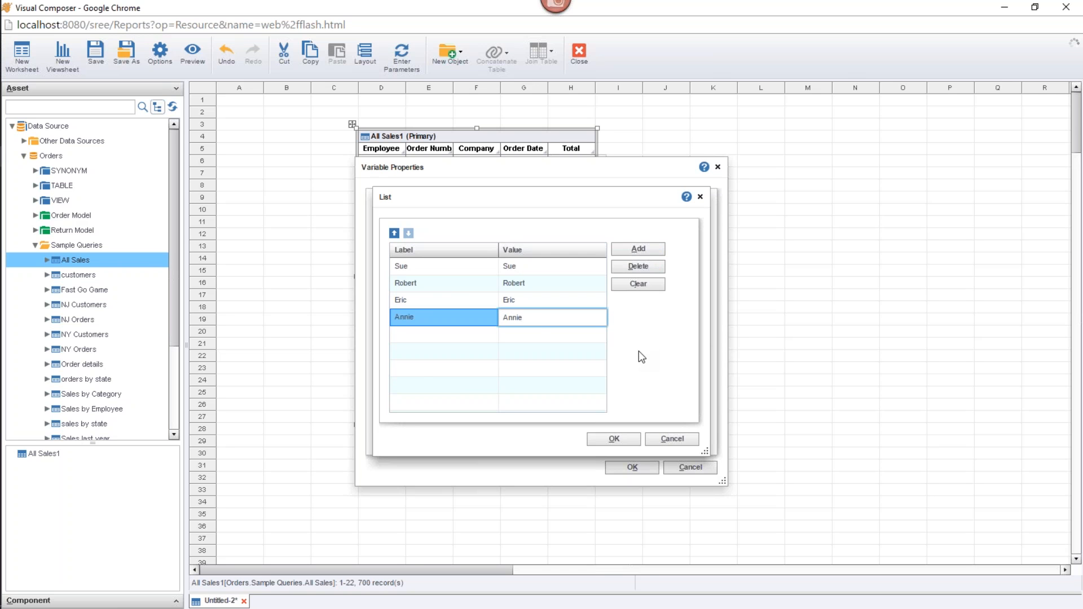
pyautogui.click(613, 438)
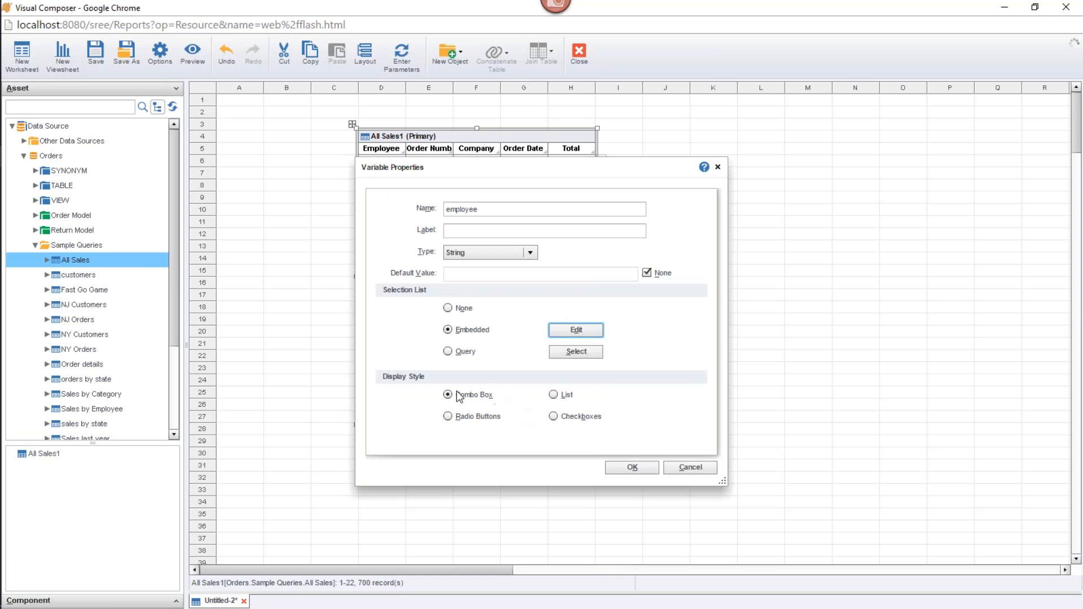
# Apply the Radio Buttons display style to the variable, and place it beside the All Sales1 table across columns L and M from row 4
pyautogui.click(466, 416)
pyautogui.click(642, 470)
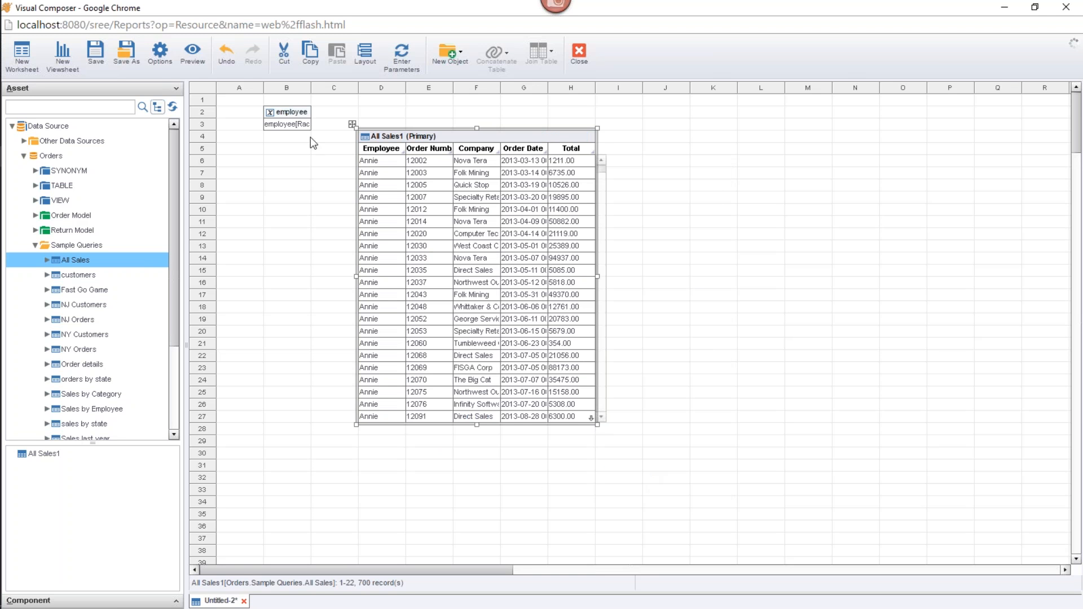
pyautogui.moveTo(287, 108); pyautogui.dragTo(757, 133)
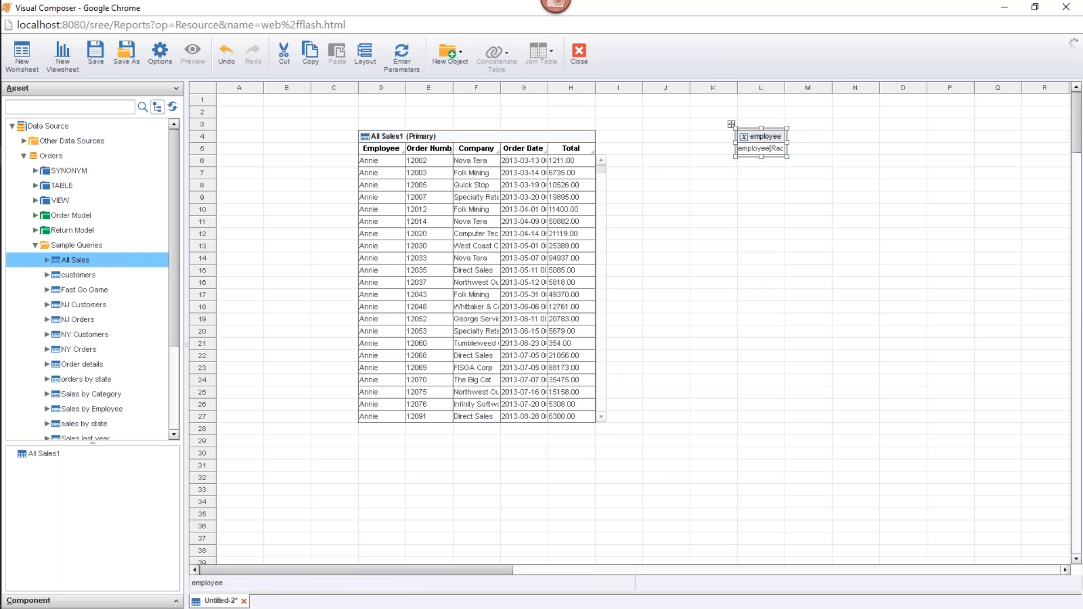
pyautogui.click(797, 142)
pyautogui.click(774, 144)
pyautogui.click(770, 270)
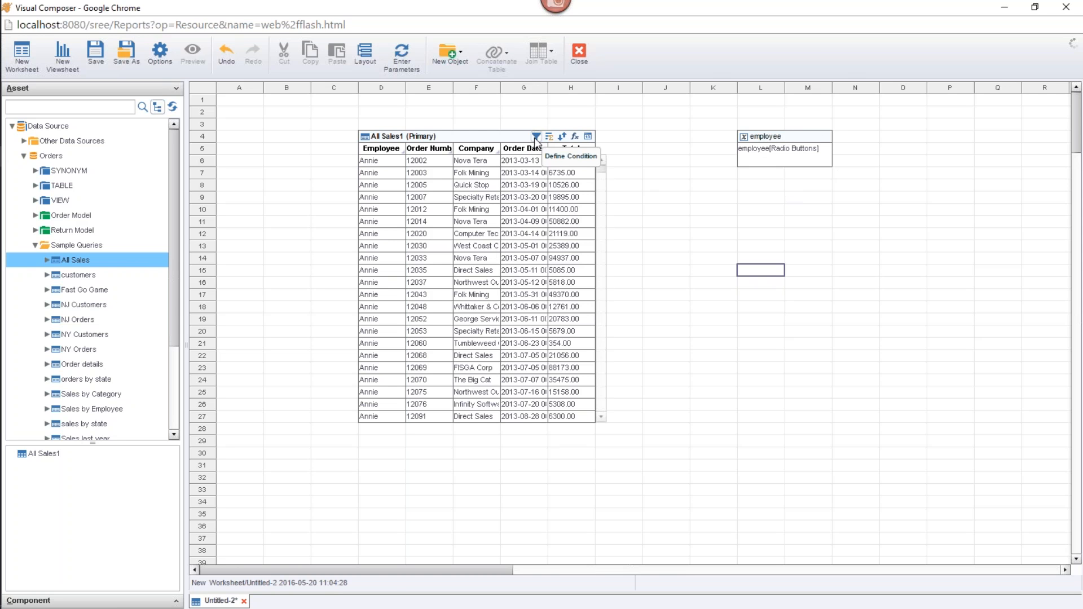
# Add a condition to the All Sales1 table with Employee is equal to, using a variable as the value source
pyautogui.click(536, 137)
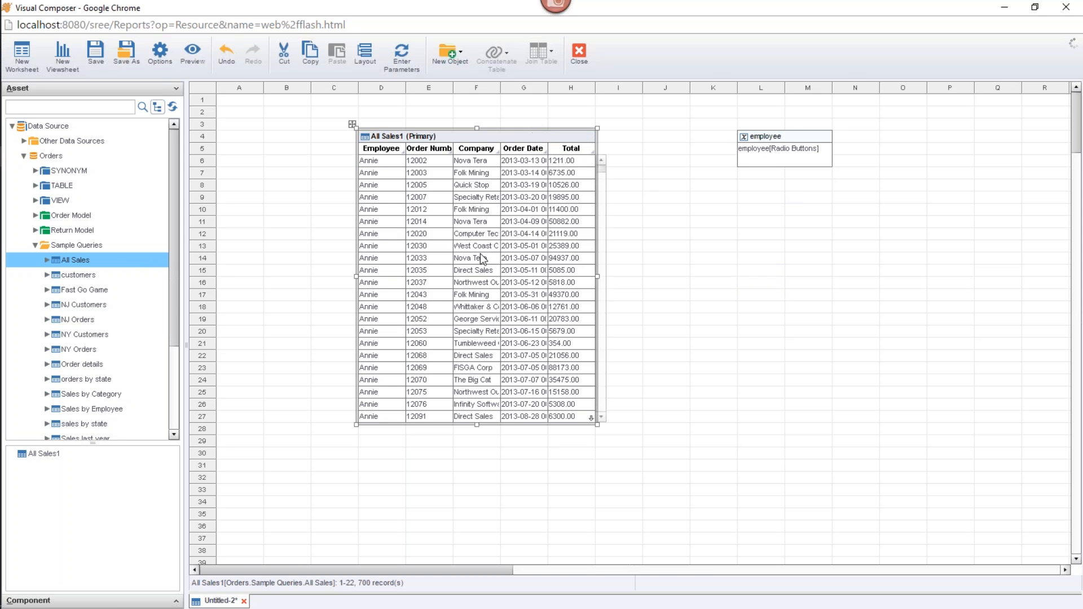
pyautogui.click(649, 330)
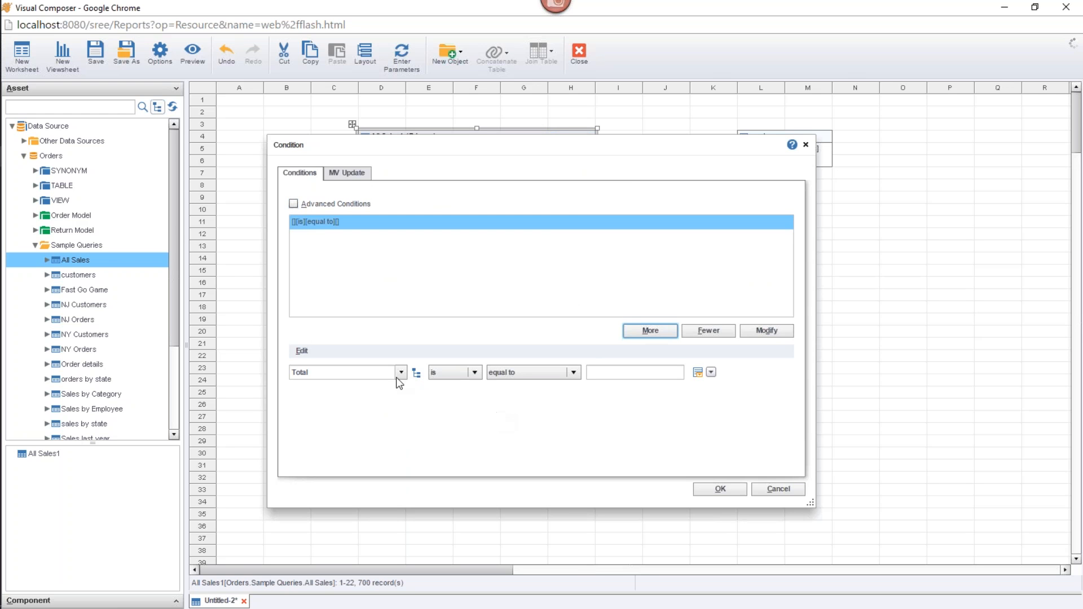
pyautogui.click(401, 372)
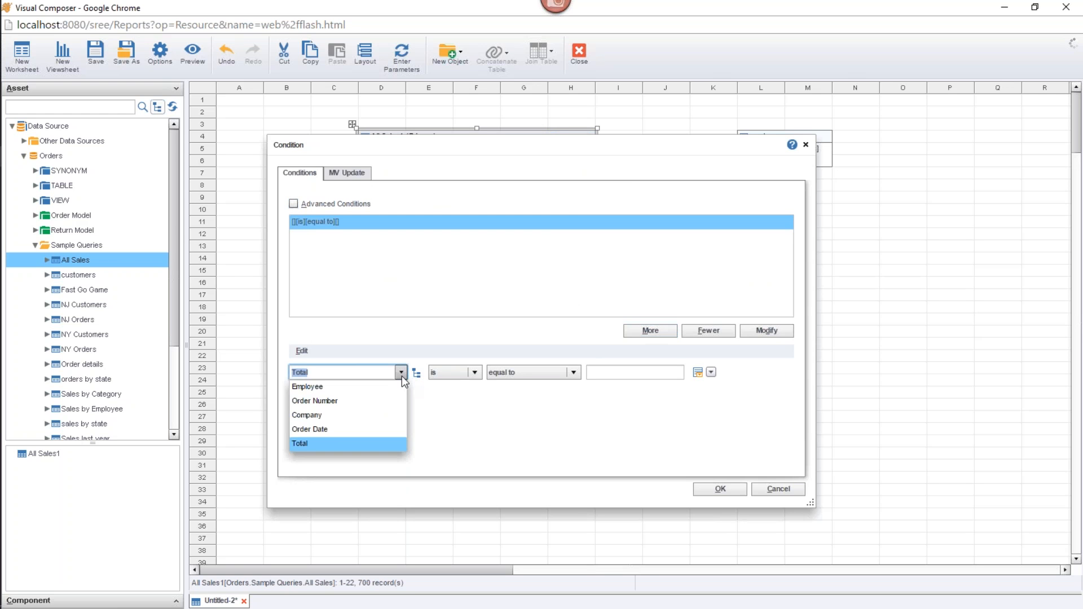
pyautogui.click(327, 386)
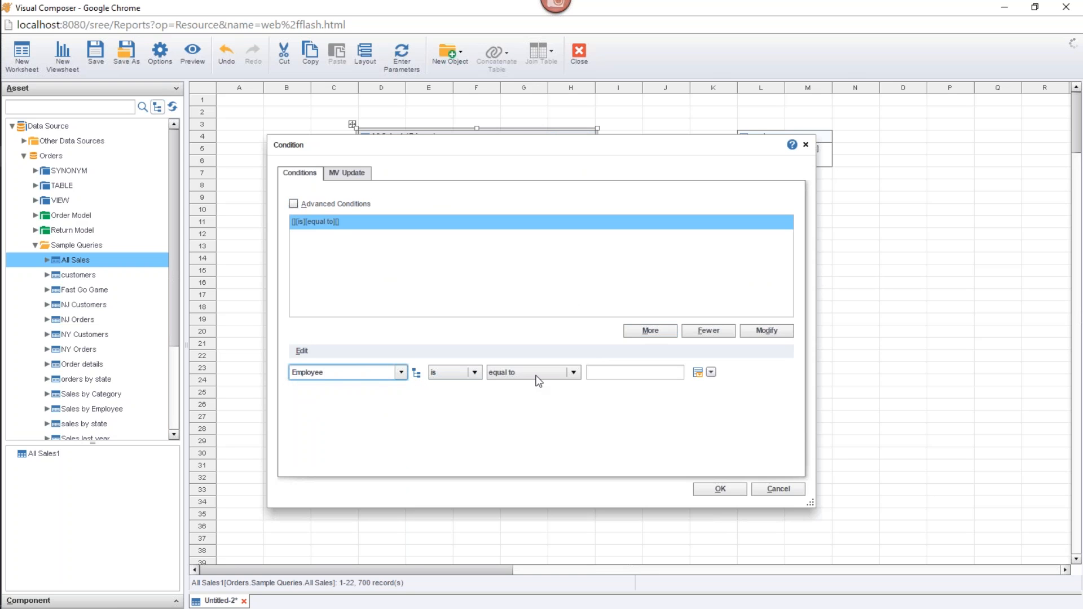
pyautogui.click(712, 373)
pyautogui.click(671, 406)
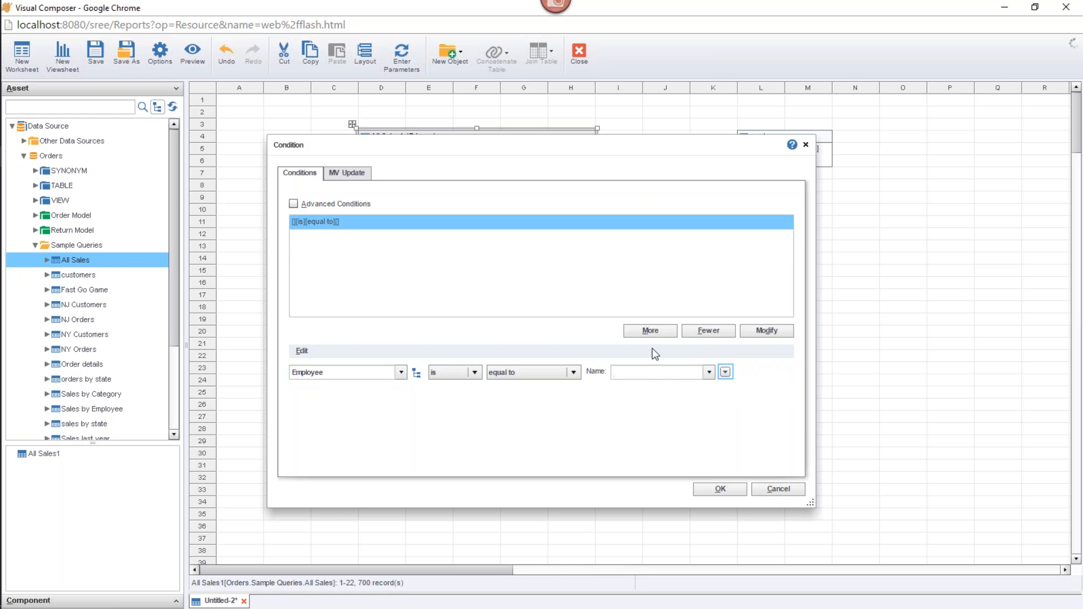
# Move the condition dialog clear of the table, select the employee variable as the comparison value, and apply the condition
pyautogui.click(708, 372)
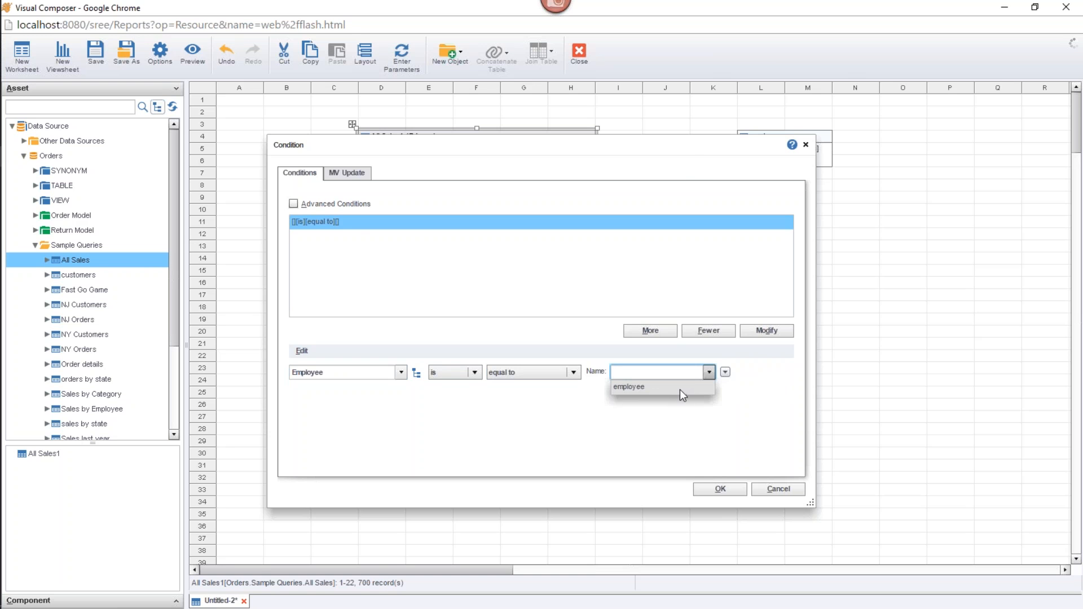
pyautogui.moveTo(702, 146); pyautogui.dragTo(673, 199)
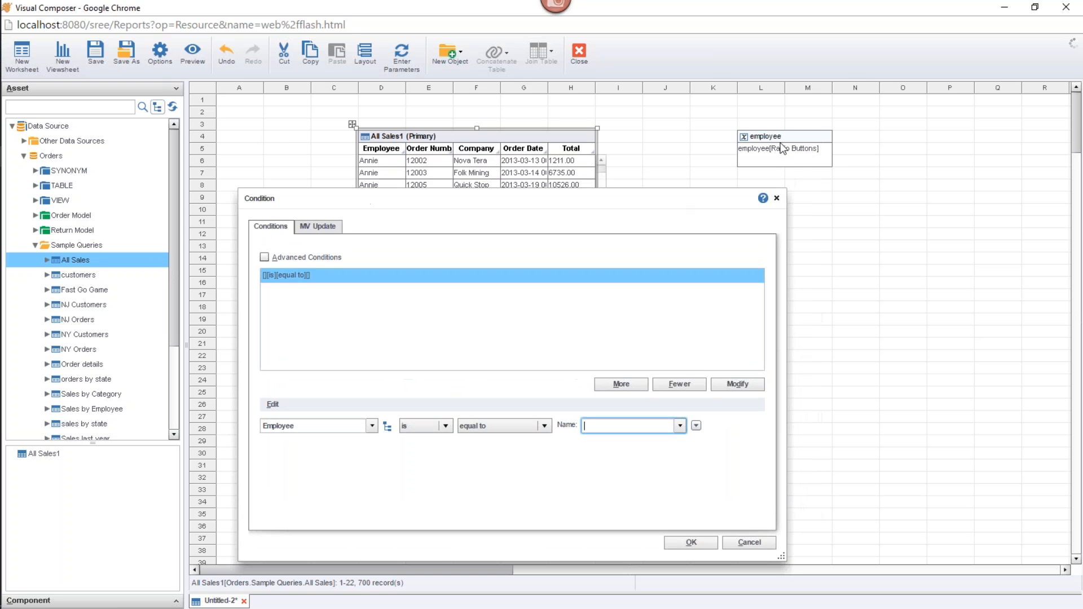
pyautogui.click(680, 426)
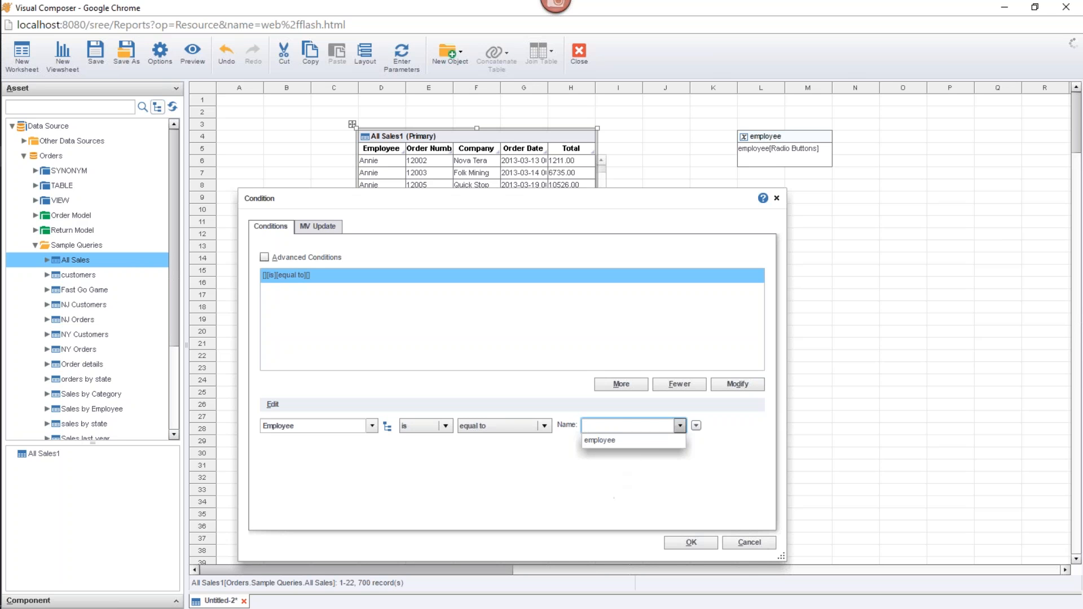
pyautogui.click(610, 441)
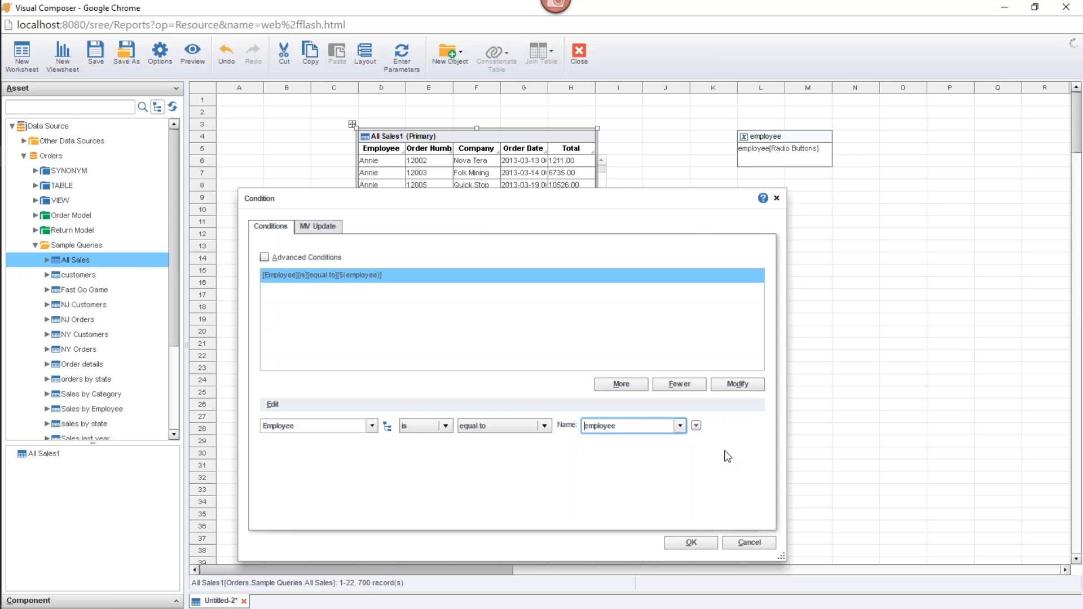
pyautogui.click(709, 544)
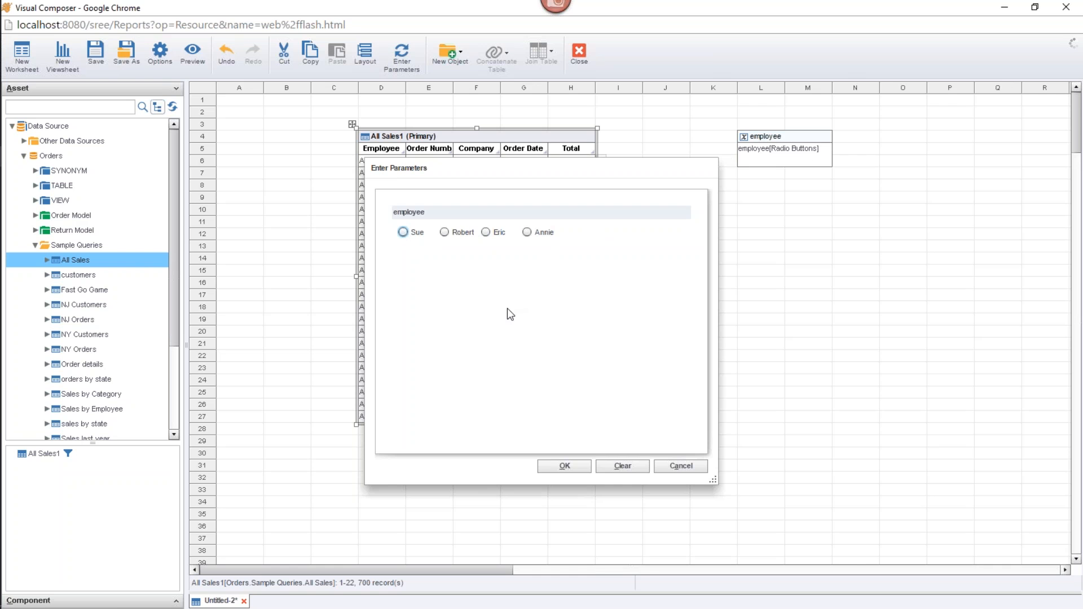
# Choose the third listed employee for the employee parameter, apply it to the table, and select the employee variable on the sheet
pyautogui.click(486, 233)
pyautogui.moveTo(499, 168); pyautogui.dragTo(579, 259)
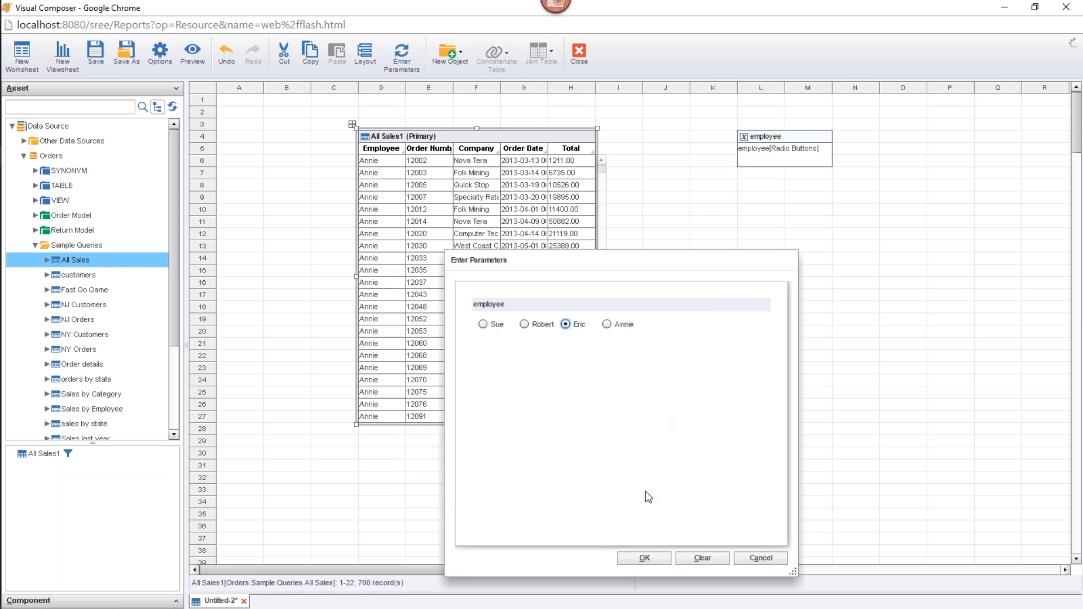
pyautogui.click(657, 557)
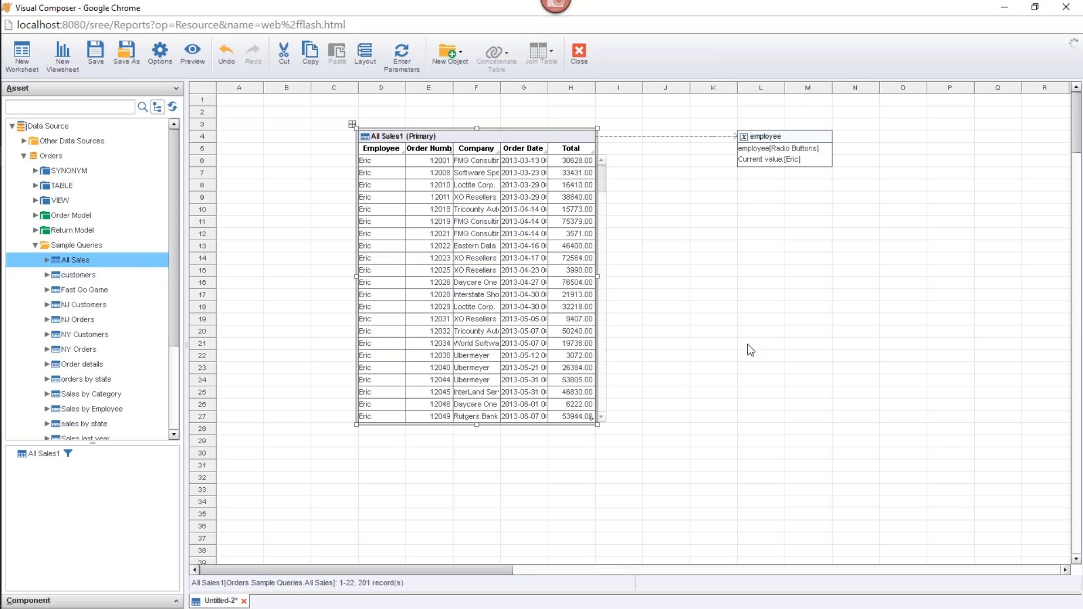
pyautogui.click(795, 137)
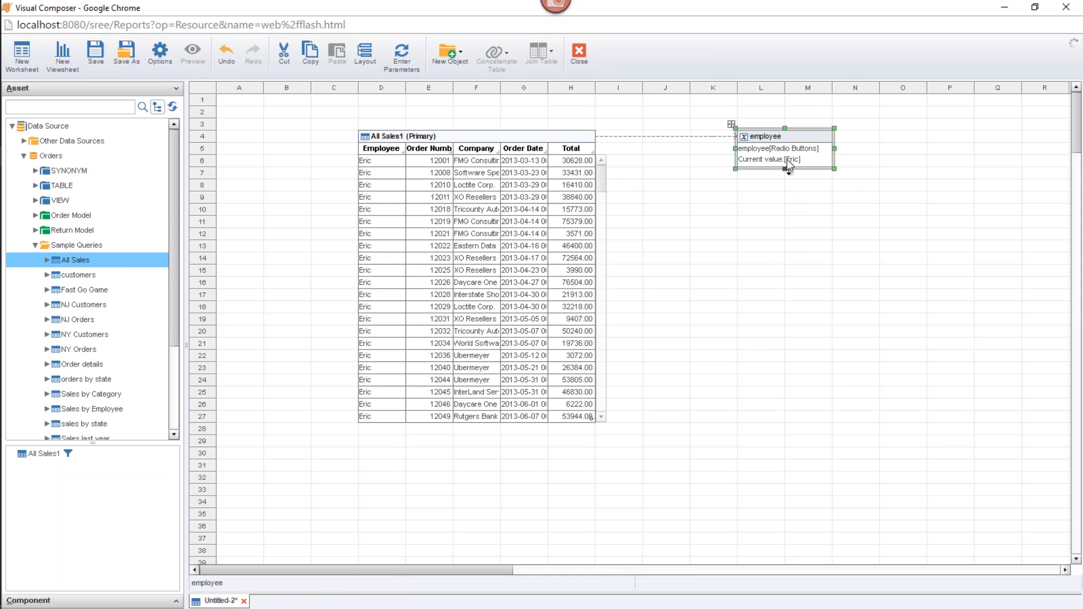
# Switch the All Sales1 table's Employee condition from the variable to a literal value and try applying it with the value blank
pyautogui.click(476, 137)
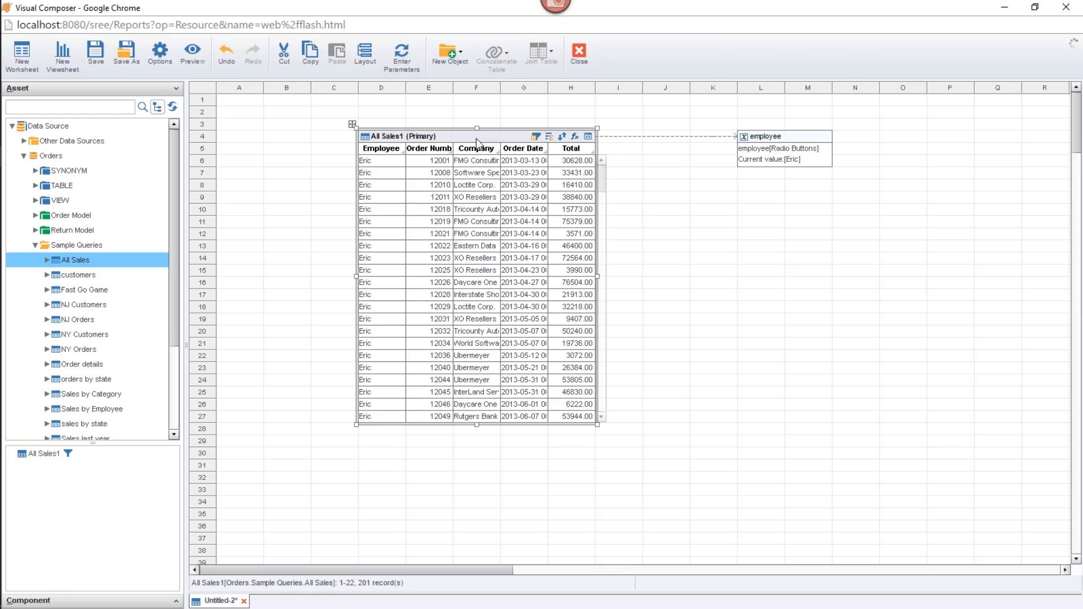
pyautogui.click(535, 137)
pyautogui.click(435, 221)
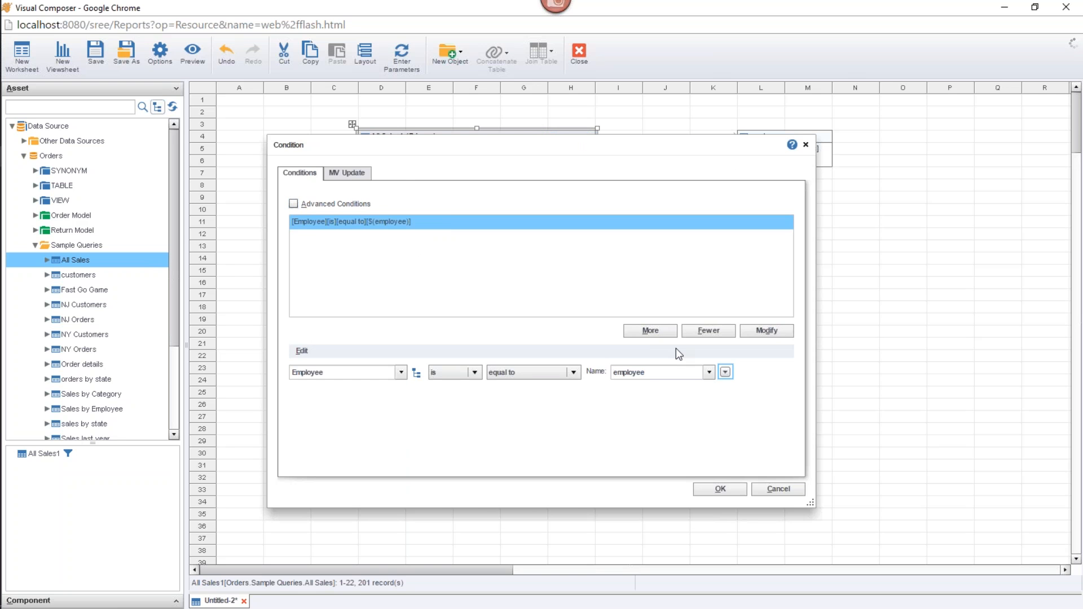
pyautogui.click(725, 373)
pyautogui.click(679, 392)
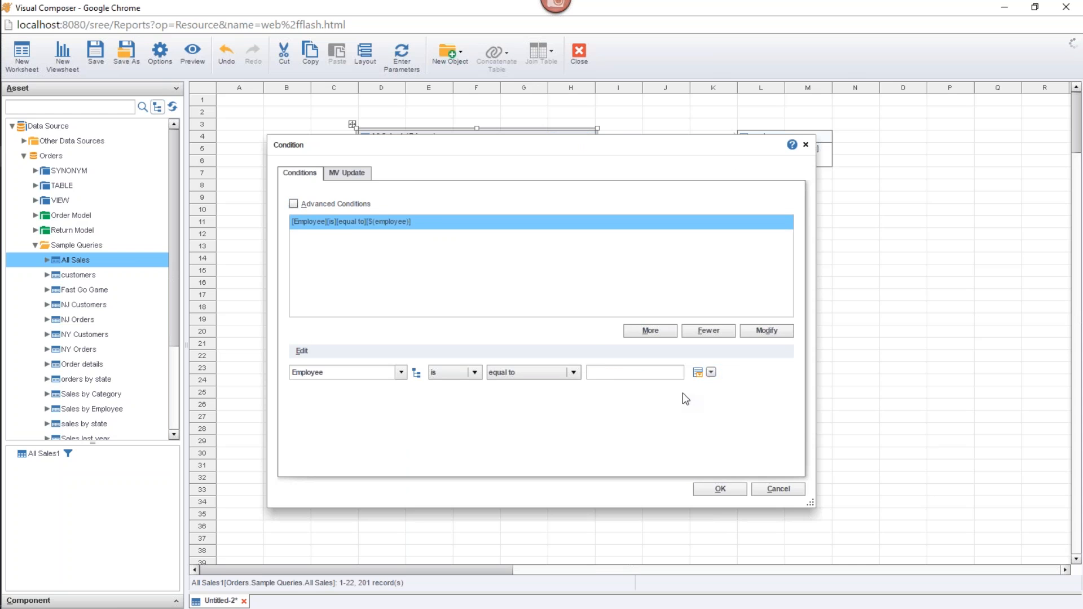
pyautogui.click(716, 493)
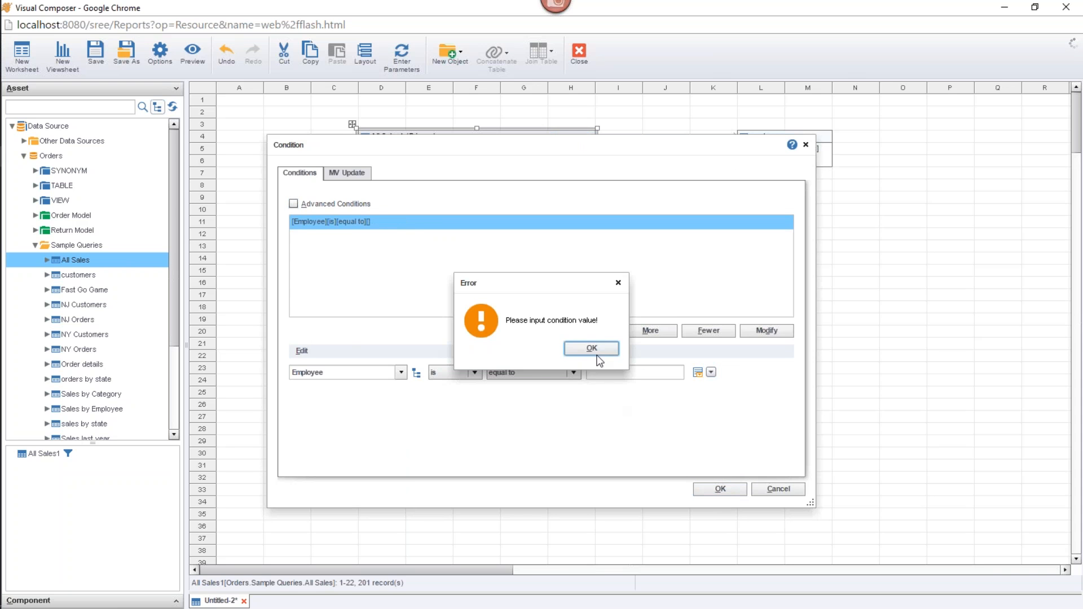
pyautogui.click(608, 351)
# Browse the Employee data, pick the first listed employee as the condition's value, and apply the condition
pyautogui.click(621, 370)
pyautogui.click(697, 372)
pyautogui.click(648, 388)
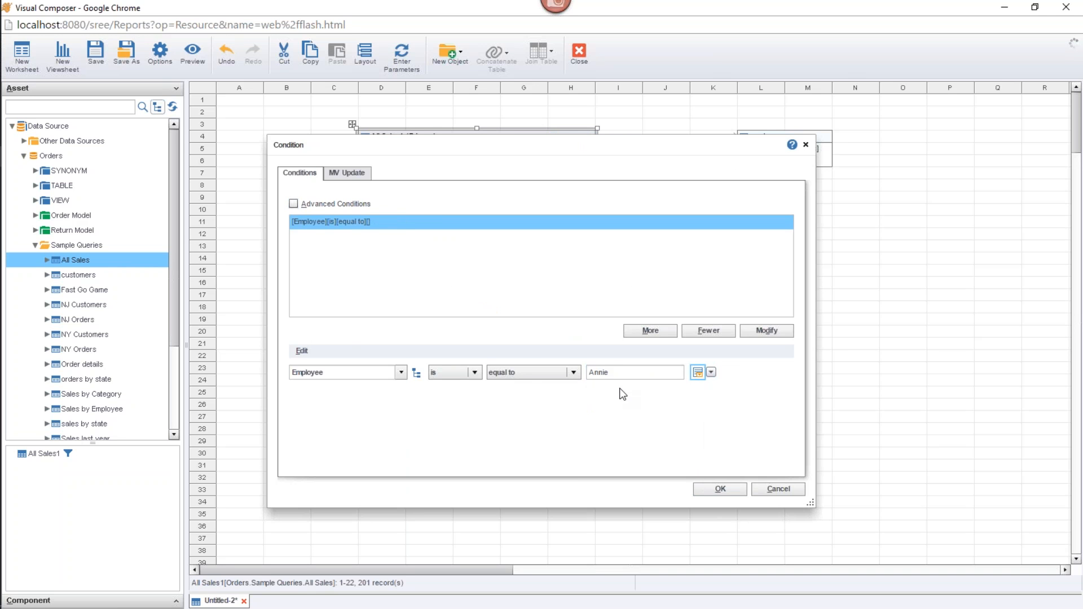
pyautogui.click(709, 488)
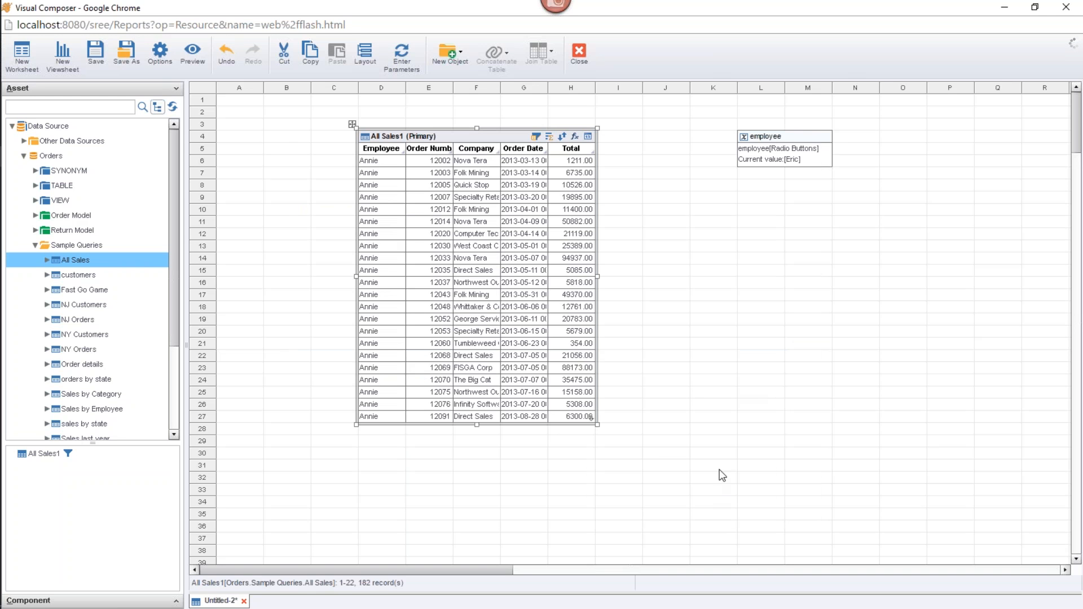
# Delete the employee variable from the worksheet
pyautogui.click(745, 135)
pyautogui.click(828, 211)
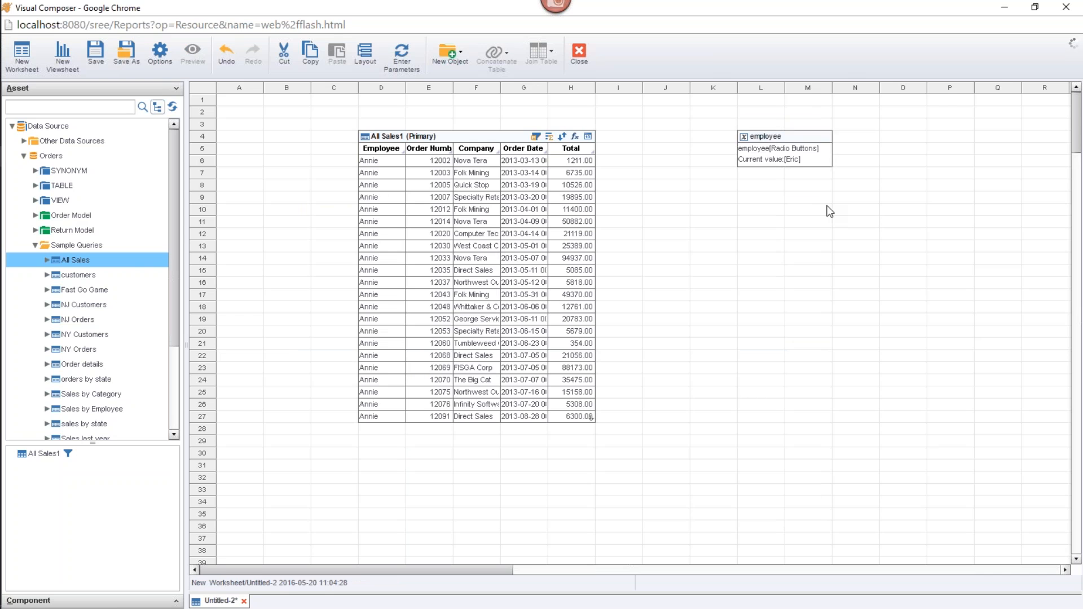
pyautogui.press('Delete')
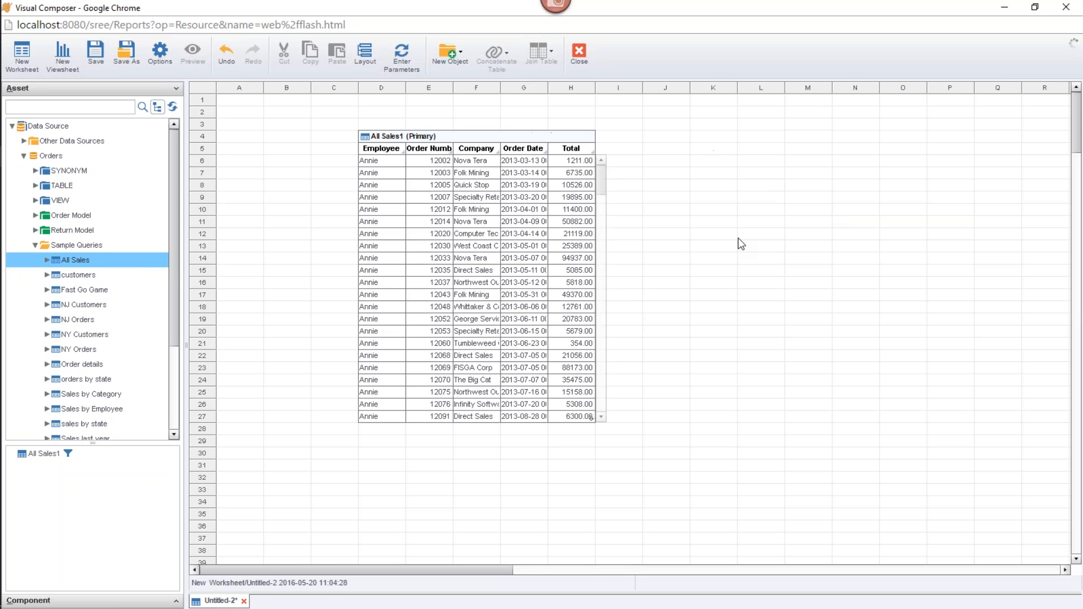
# Switch the All Sales1 table's Employee condition from a fixed value to a variable and enter employee as its name
pyautogui.click(535, 137)
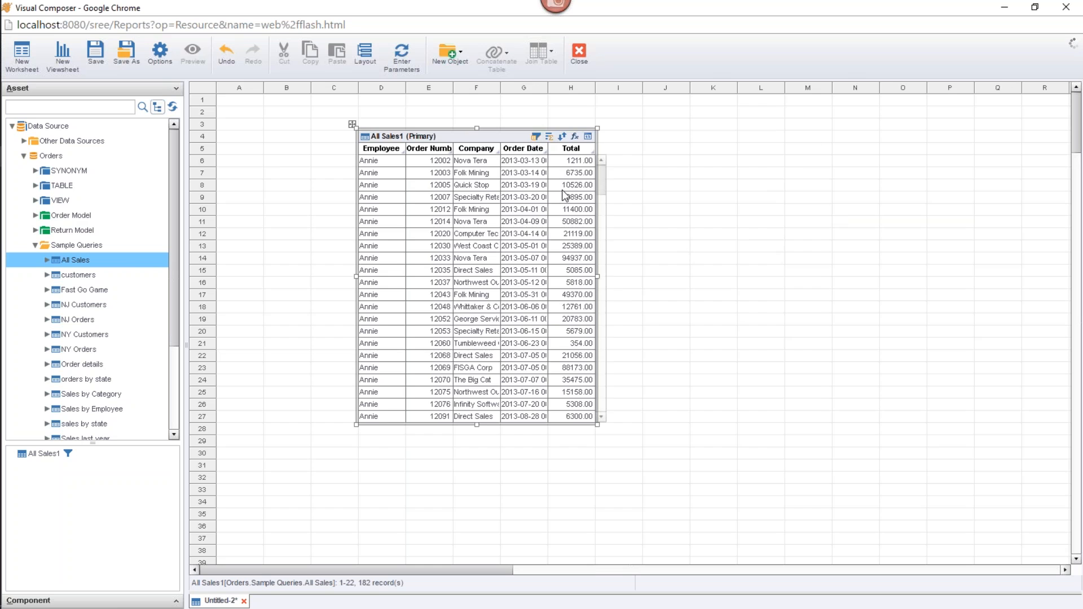
pyautogui.click(398, 225)
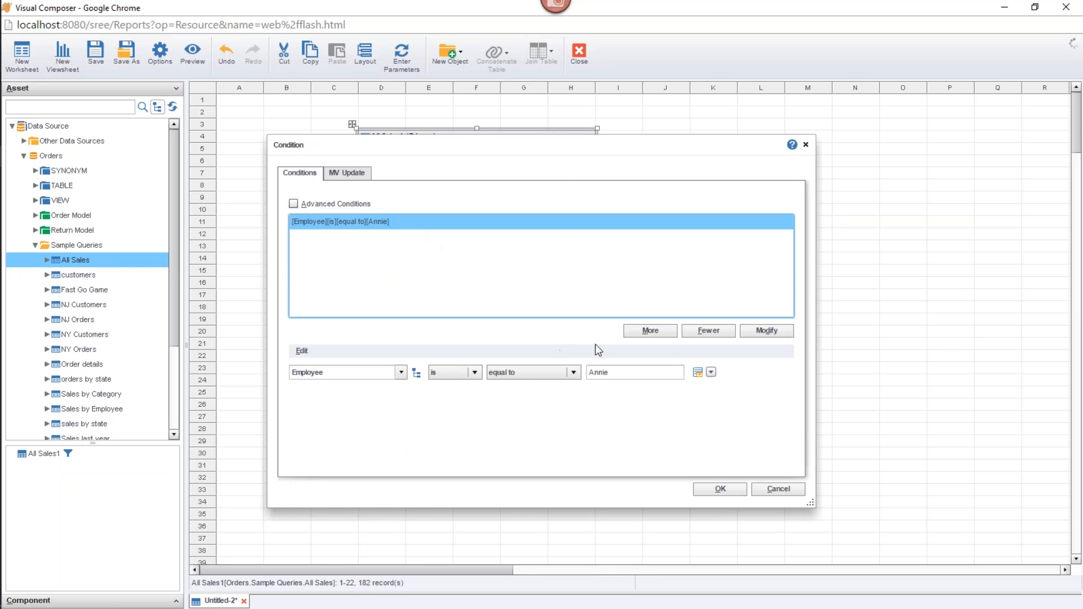
pyautogui.click(711, 372)
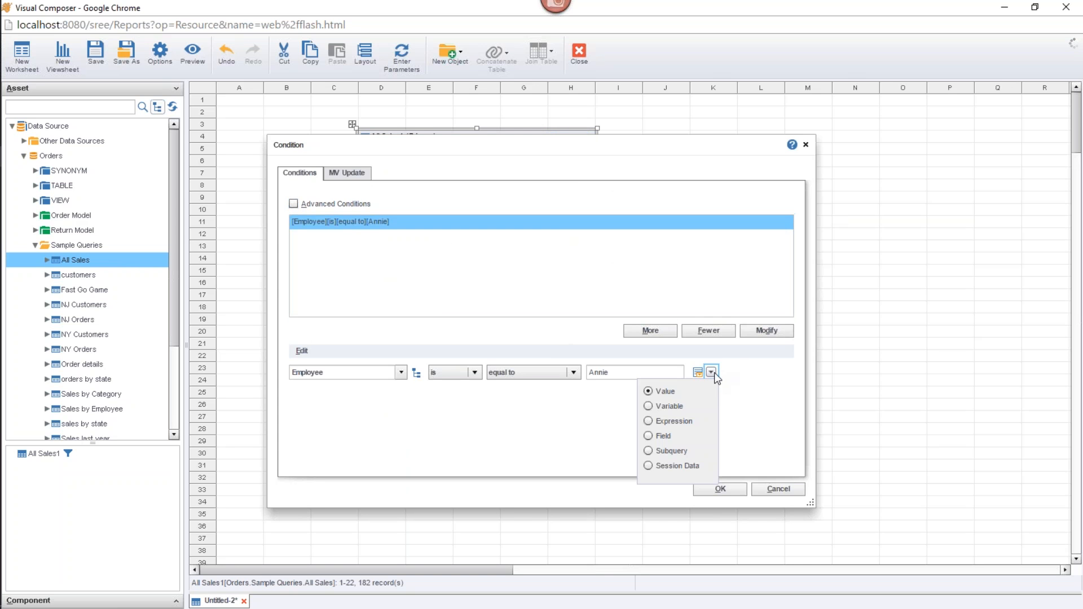
pyautogui.click(668, 406)
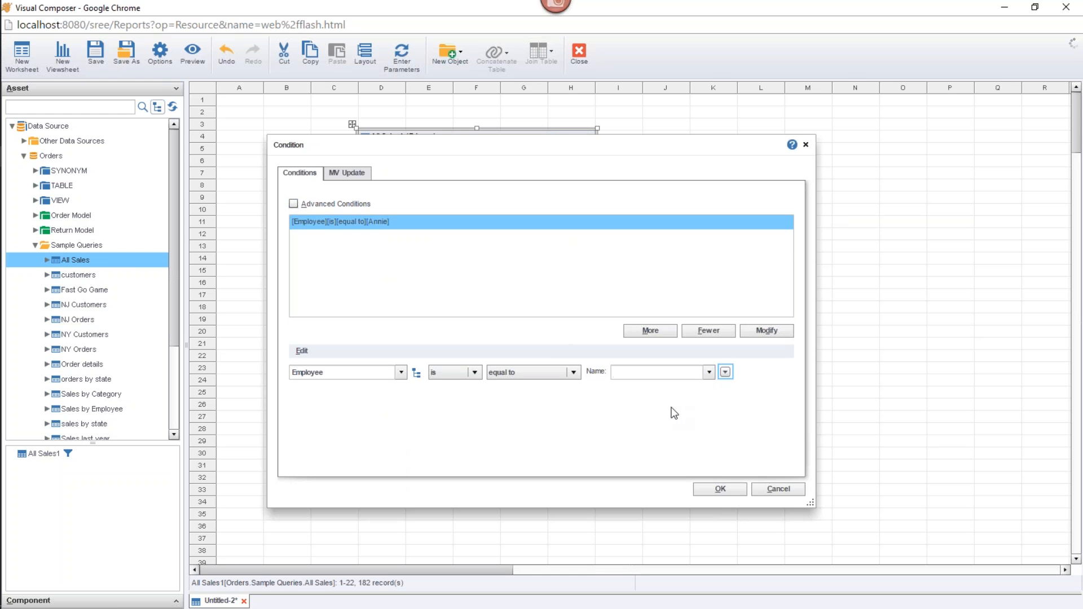
pyautogui.click(709, 372)
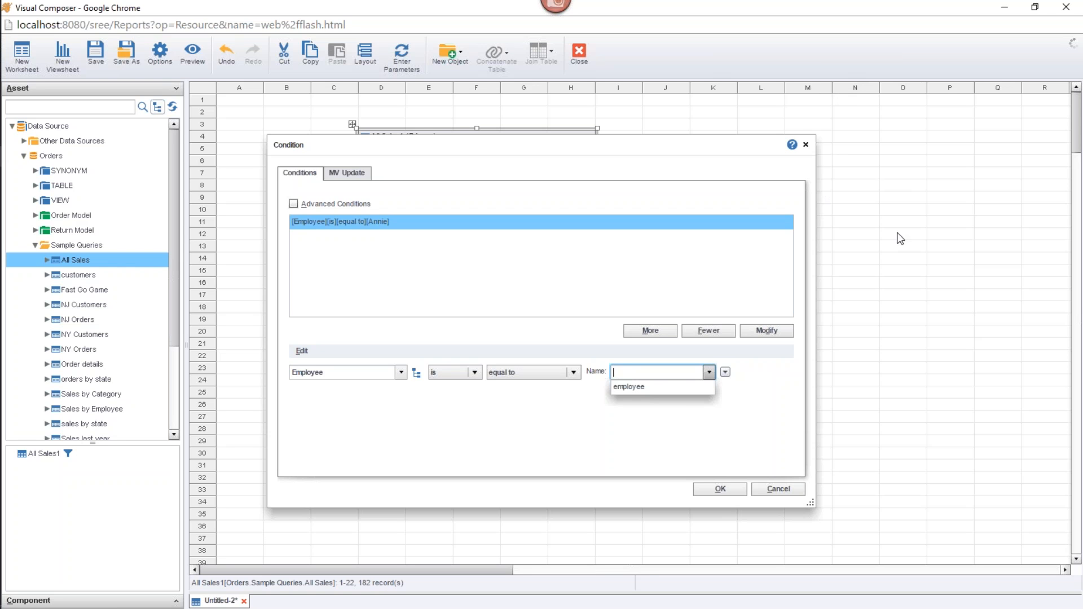
pyautogui.click(663, 372)
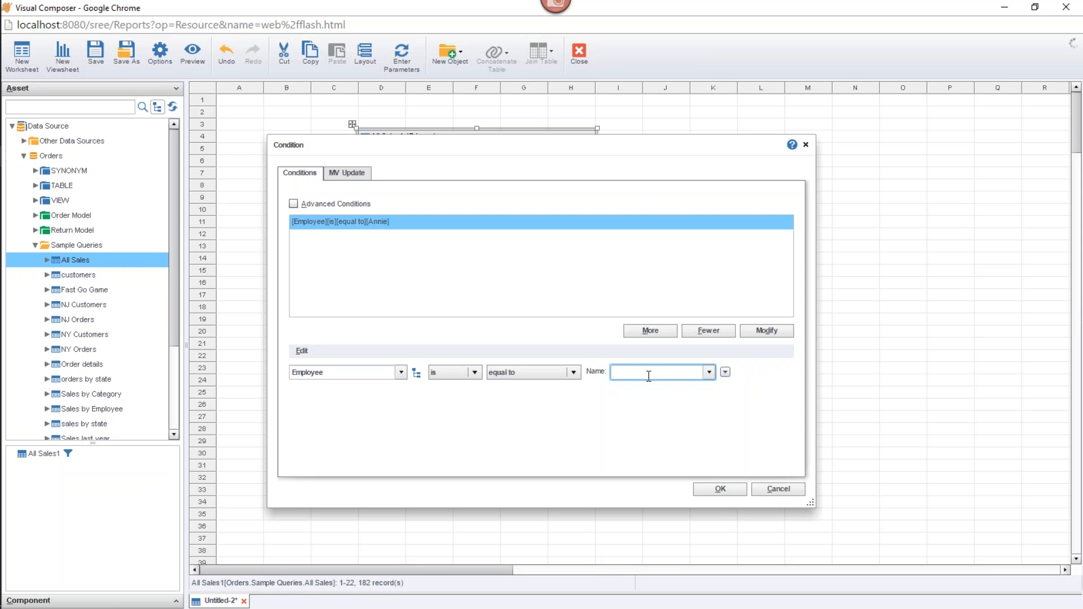
pyautogui.write('em')
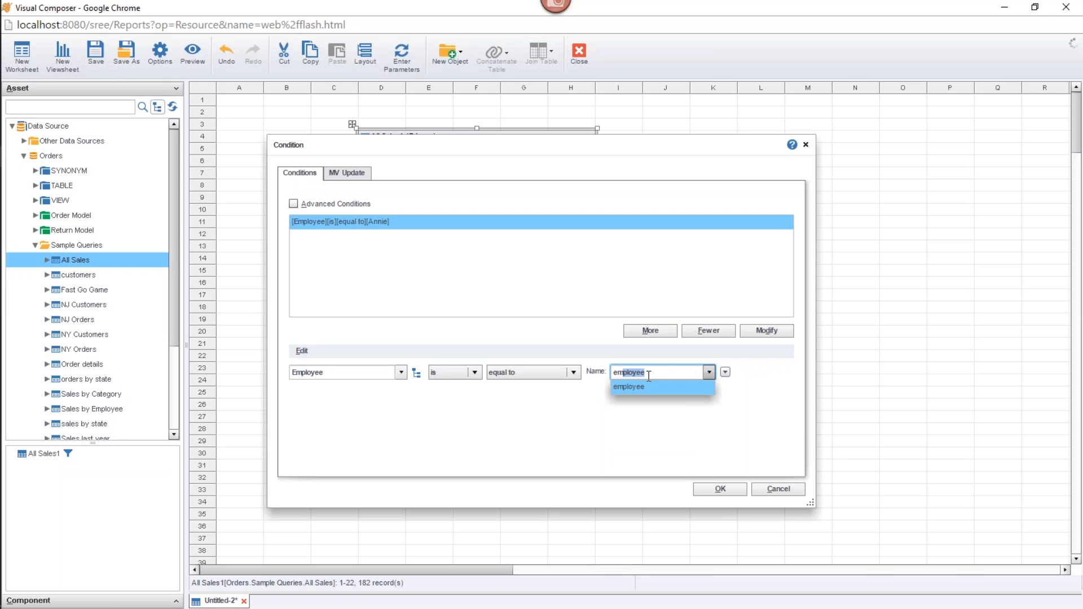
pyautogui.write('ployee')
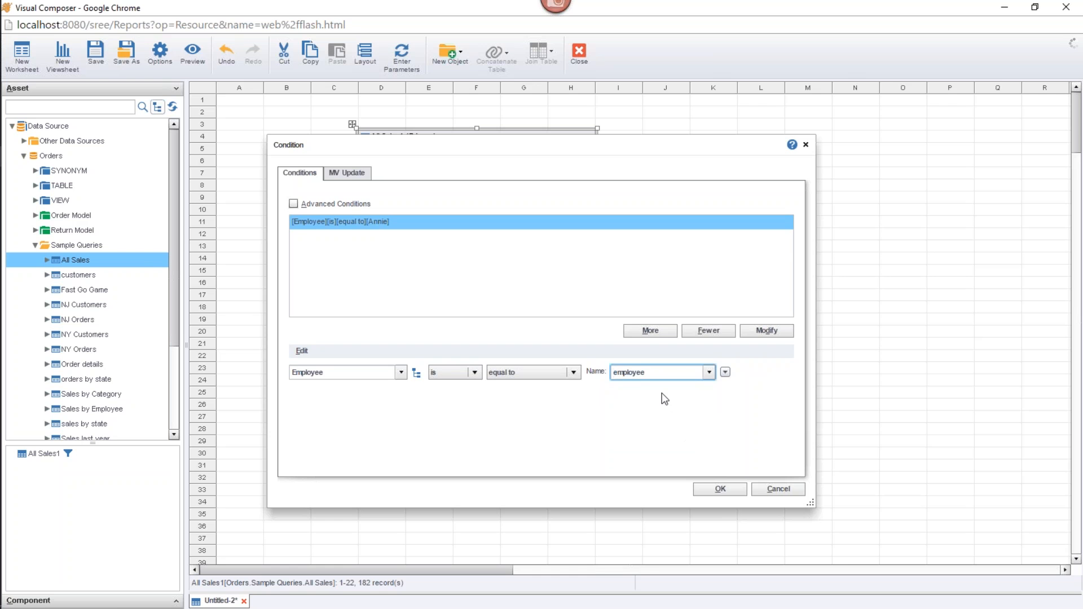
# Shorten the condition's variable name to emp, then apply the condition with an employee's first name as the parameter value
pyautogui.press('BackSpace')
pyautogui.press('BackSpace')
pyautogui.press('BackSpace')
pyautogui.press('BackSpace')
pyautogui.click(744, 412)
pyautogui.click(732, 490)
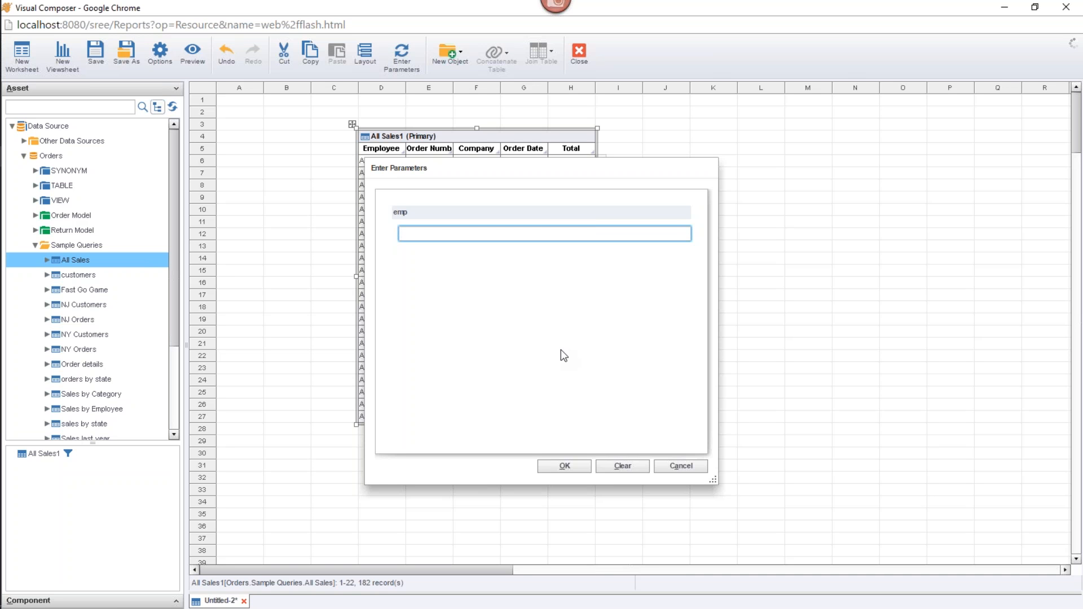
pyautogui.write('Sue')
pyautogui.click(564, 466)
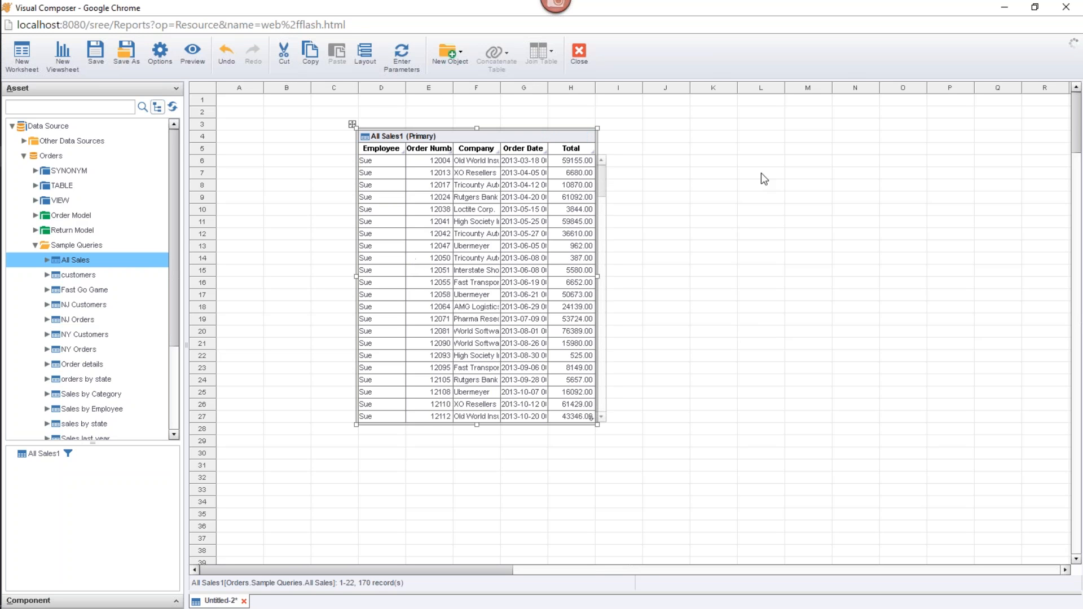
# Undo the last three changes: the emp condition, the employee variable's deletion, and the fixed-value Employee condition
pyautogui.moveTo(446, 204)
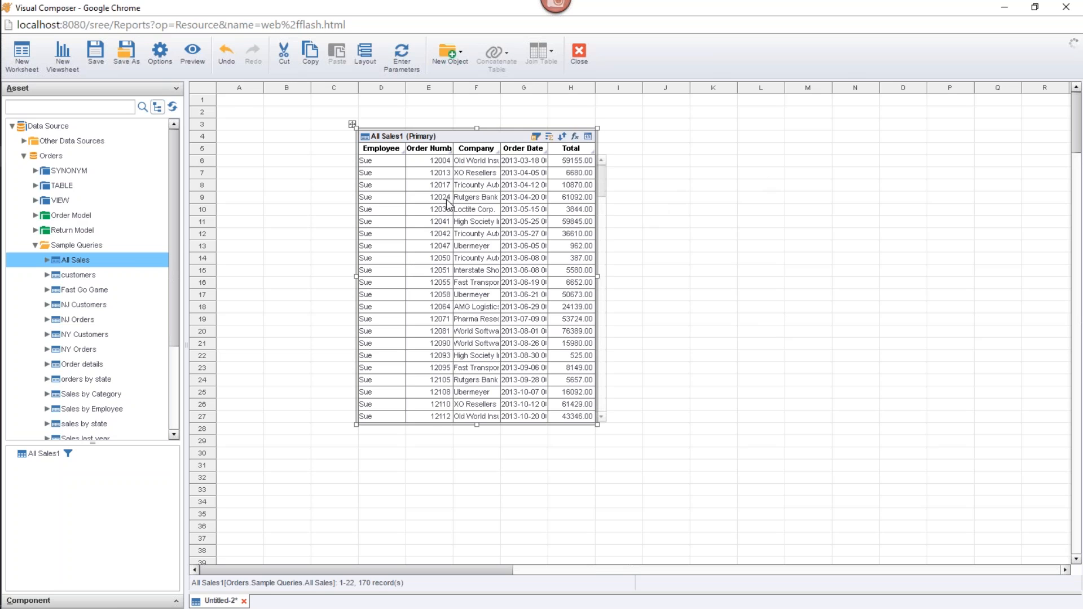
pyautogui.click(228, 61)
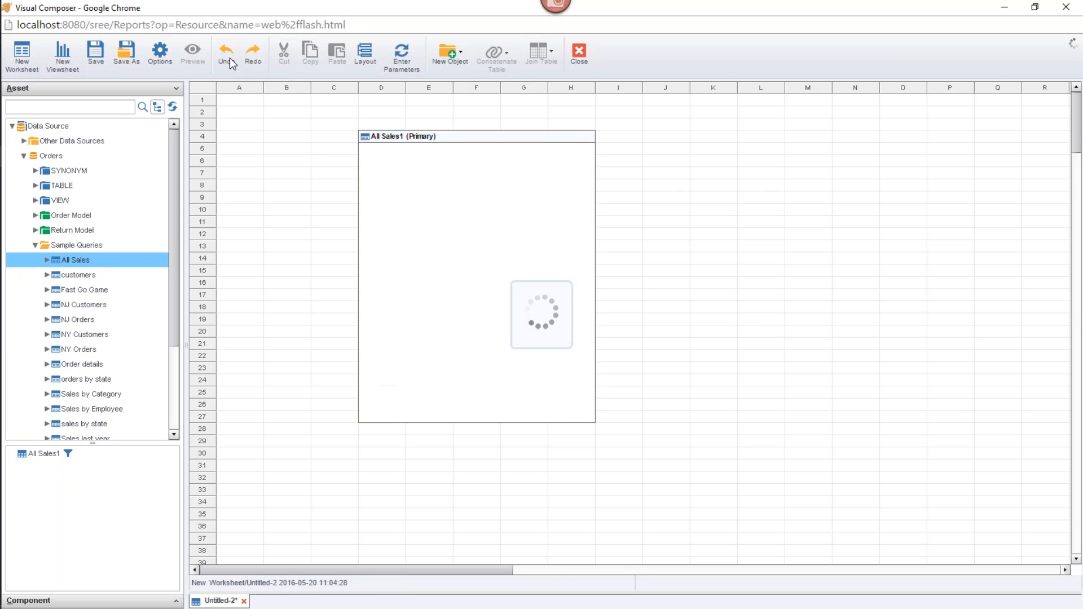
pyautogui.click(230, 58)
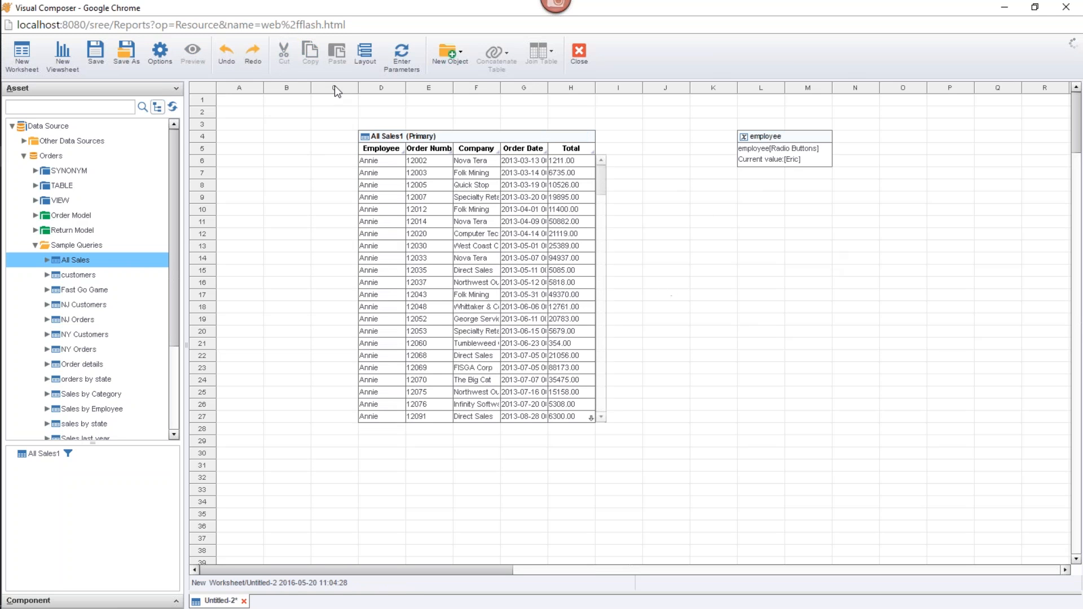
pyautogui.click(232, 62)
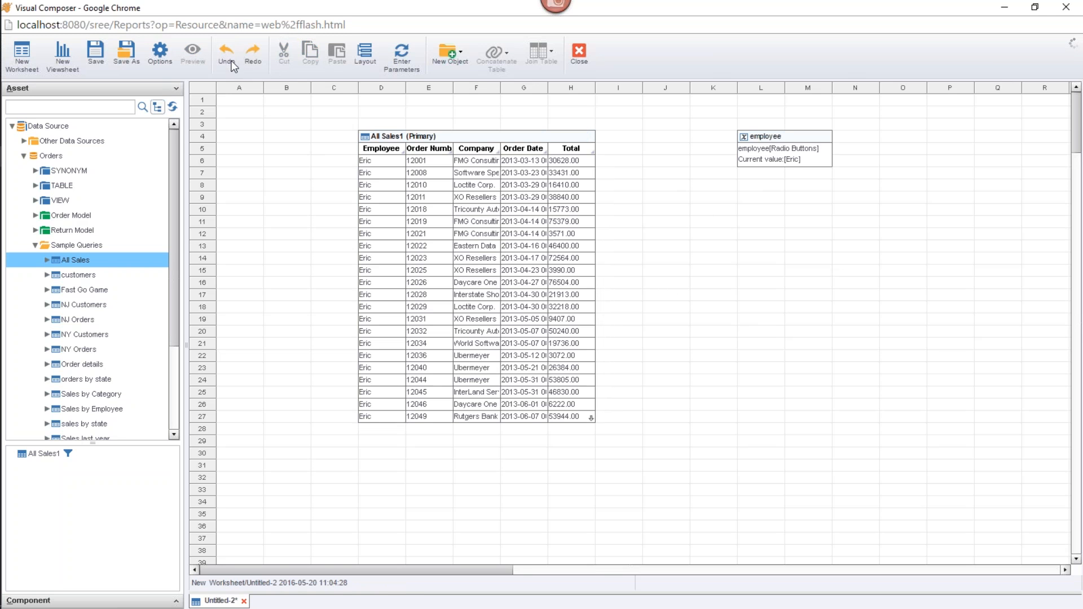
# Review the All Sales1 table's Employee condition that uses the employee variable and accept it as is
pyautogui.click(507, 141)
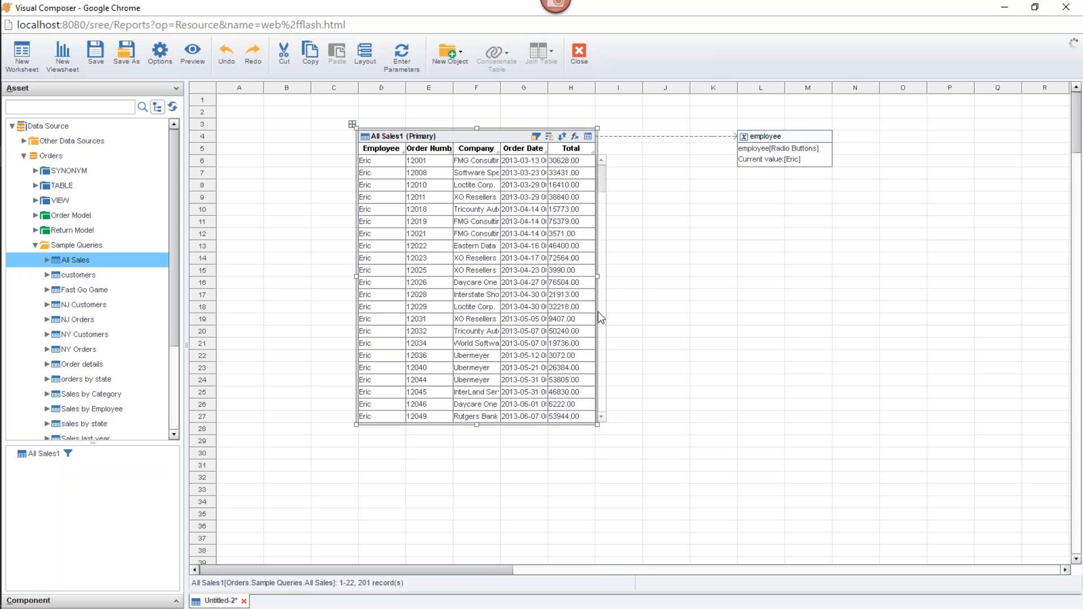
pyautogui.click(387, 222)
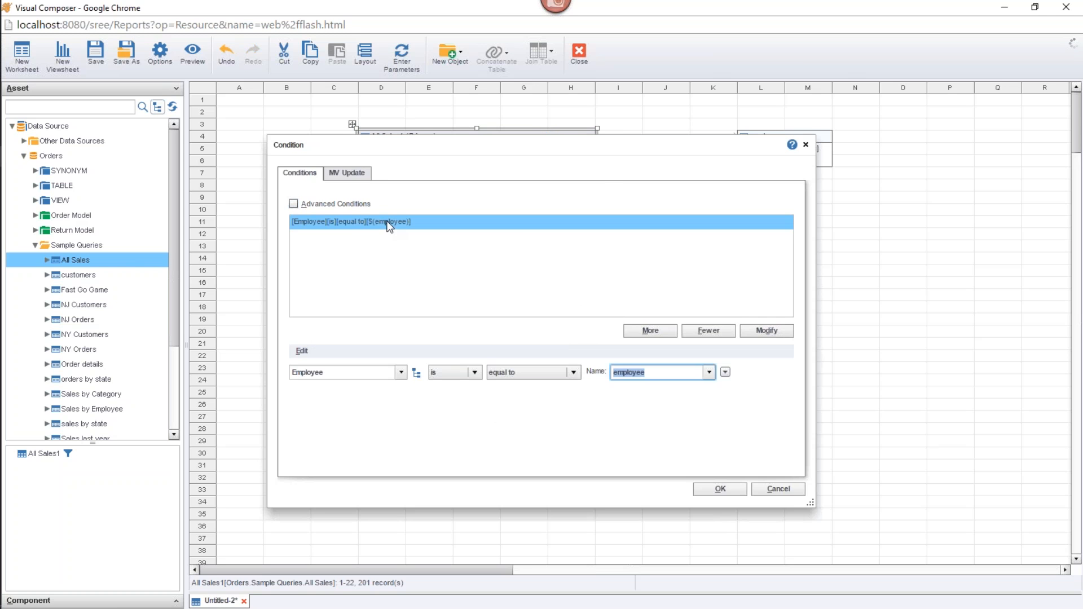
pyautogui.click(727, 490)
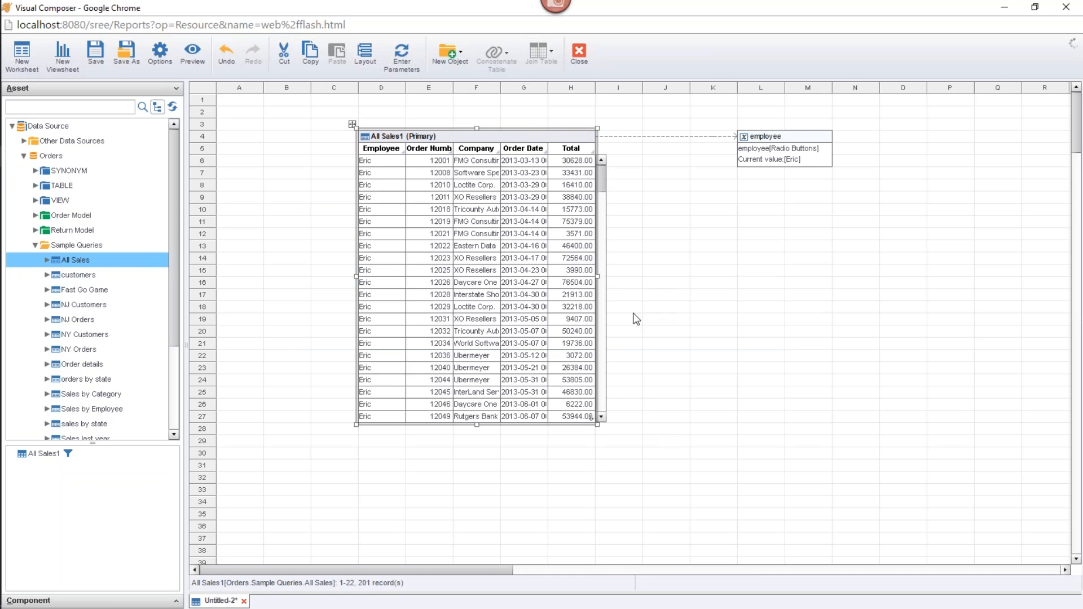
# Choose the second listed employee for the employee parameter, apply it to the table, and recheck the parameter choices without changing them
pyautogui.click(411, 56)
pyautogui.click(403, 232)
pyautogui.click(443, 232)
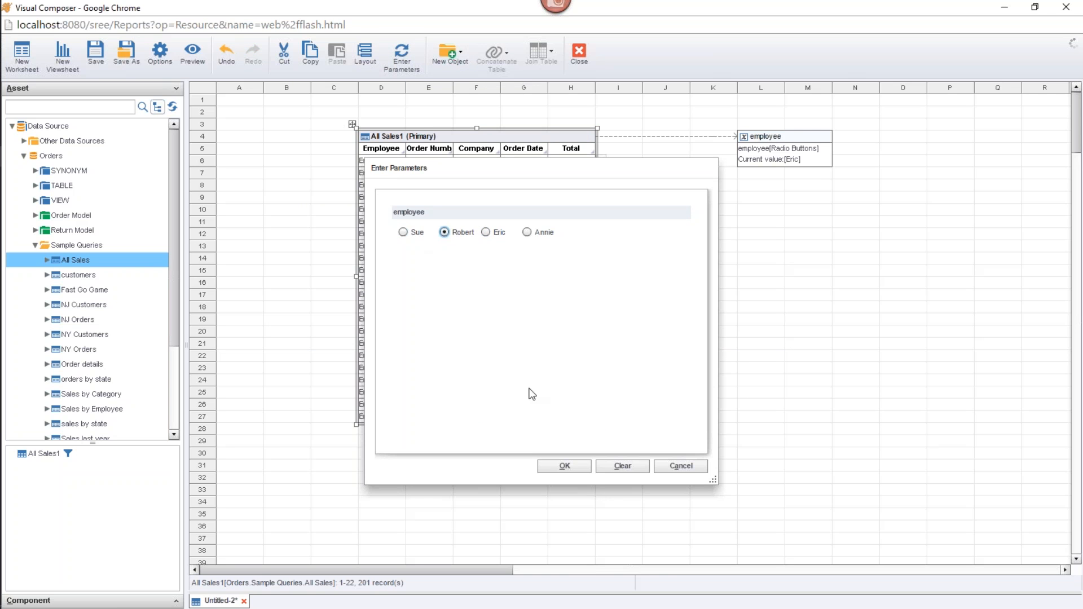
pyautogui.click(565, 466)
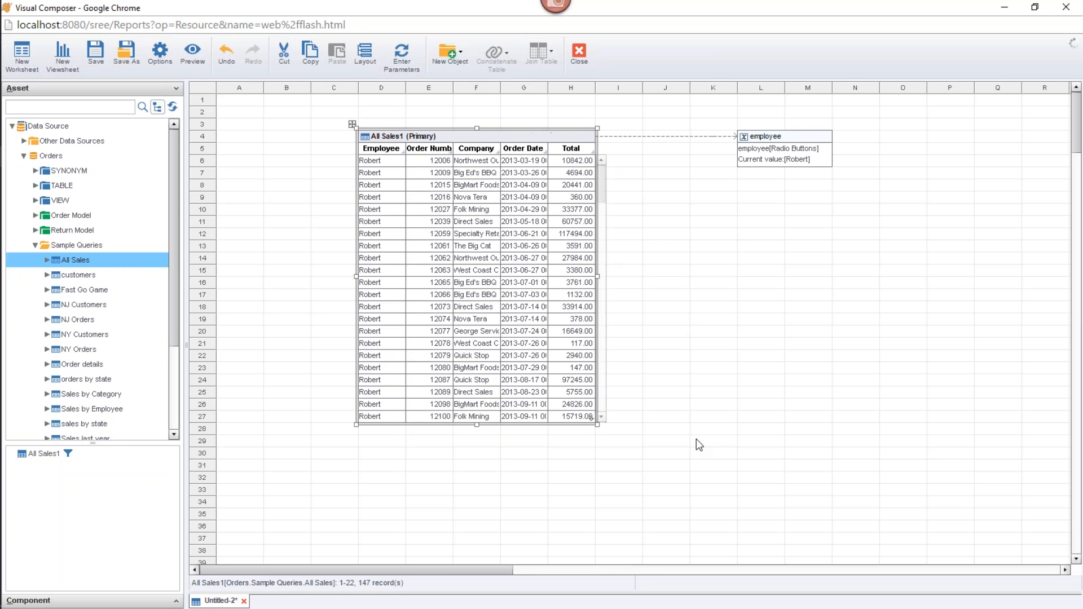
pyautogui.click(405, 67)
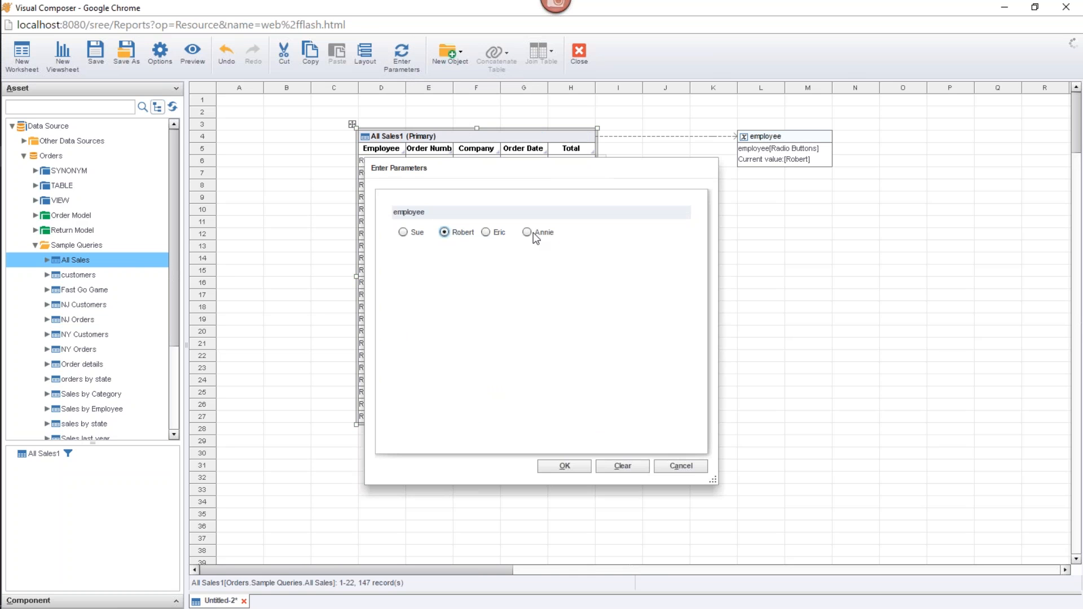
pyautogui.click(678, 466)
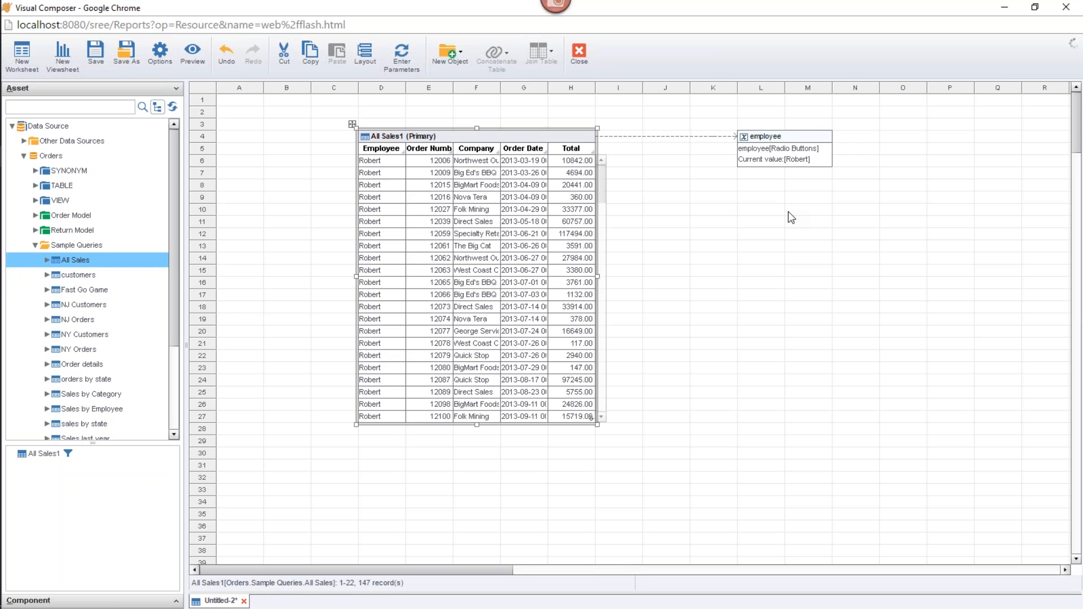
# Save the worksheet under Global Worksheet with the name conditionExample
pyautogui.click(97, 53)
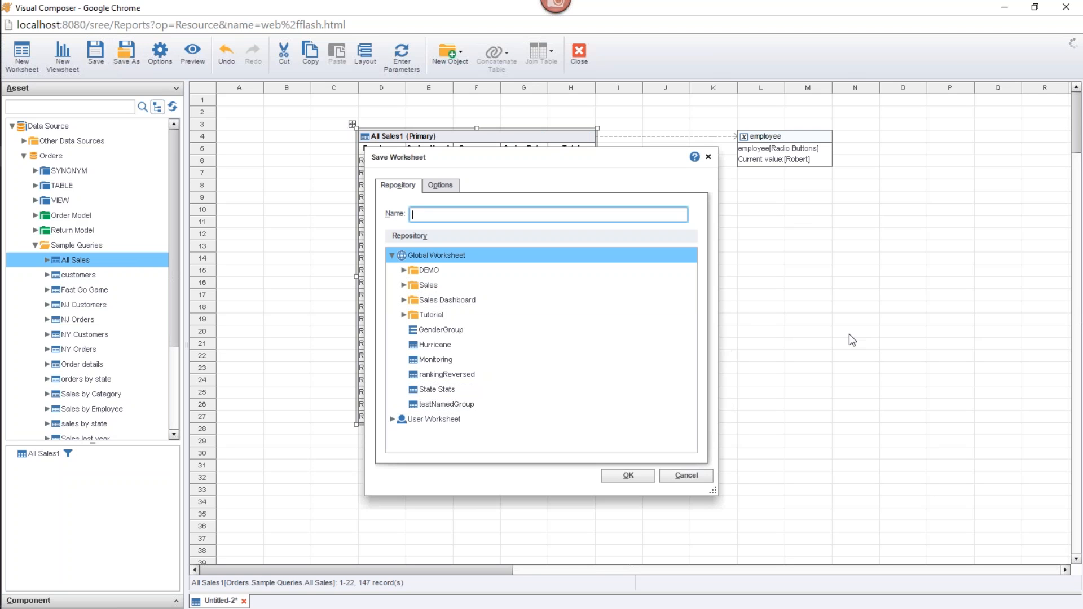
pyautogui.write('conditionExample')
pyautogui.click(628, 475)
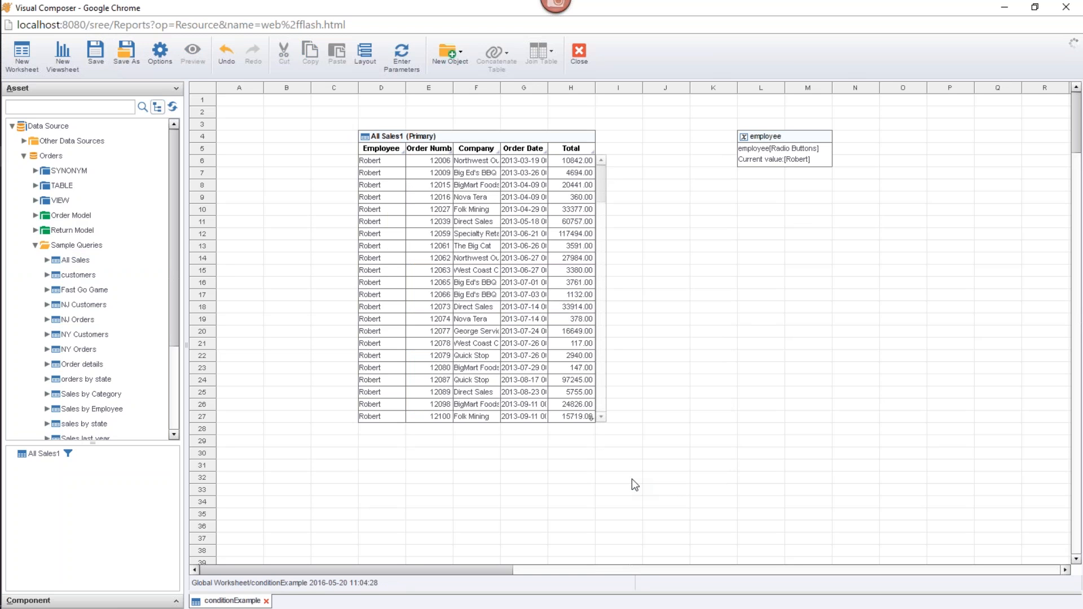
# Create a new viewsheet based on the conditionExample global worksheet, leaving the employee parameter unselected
pyautogui.click(70, 55)
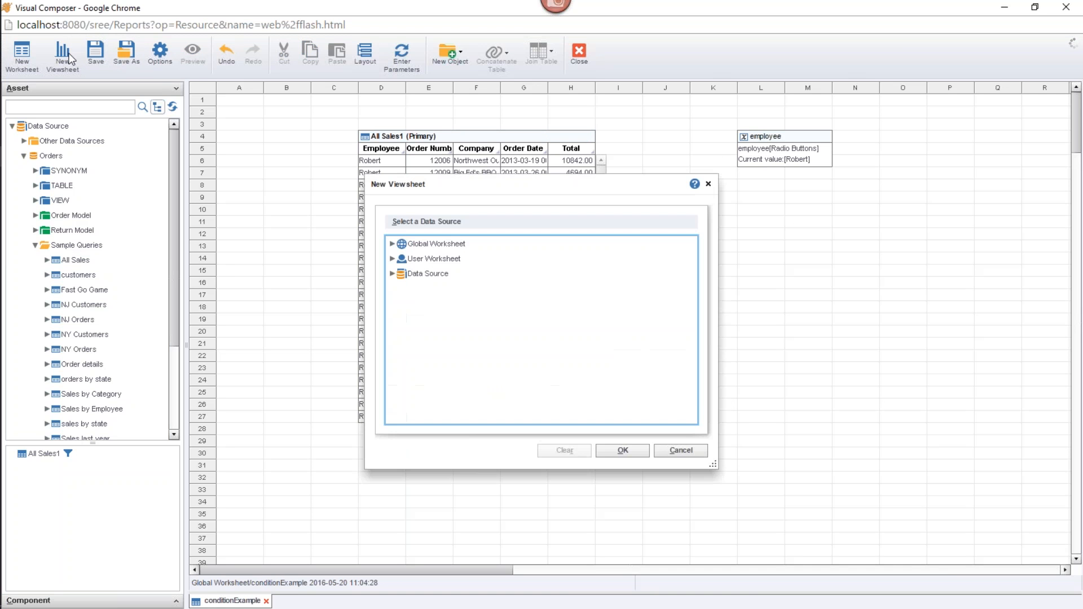
pyautogui.click(390, 244)
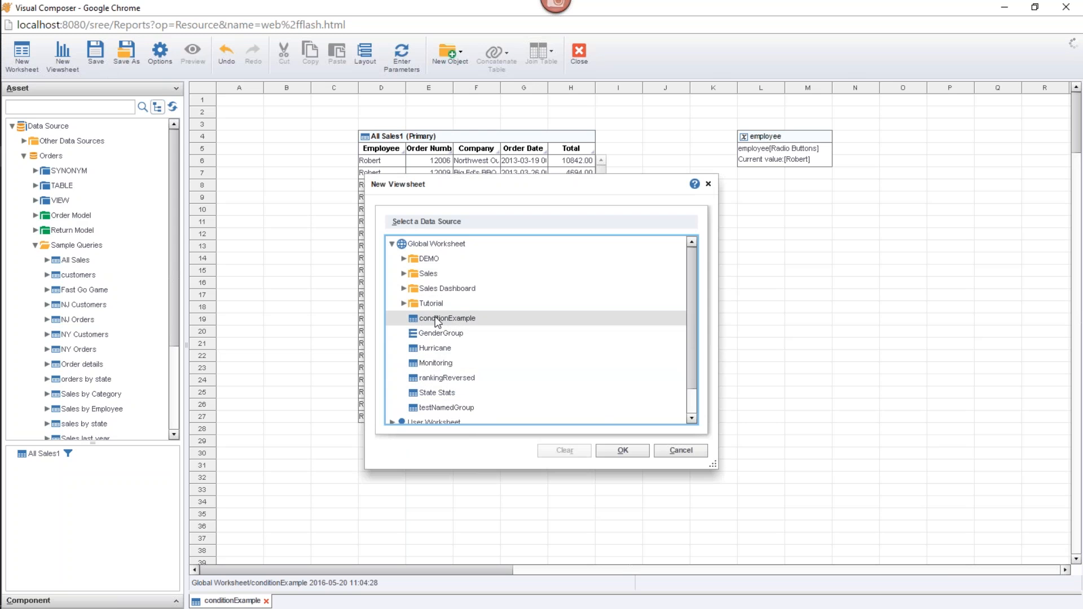
pyautogui.click(411, 321)
pyautogui.click(620, 449)
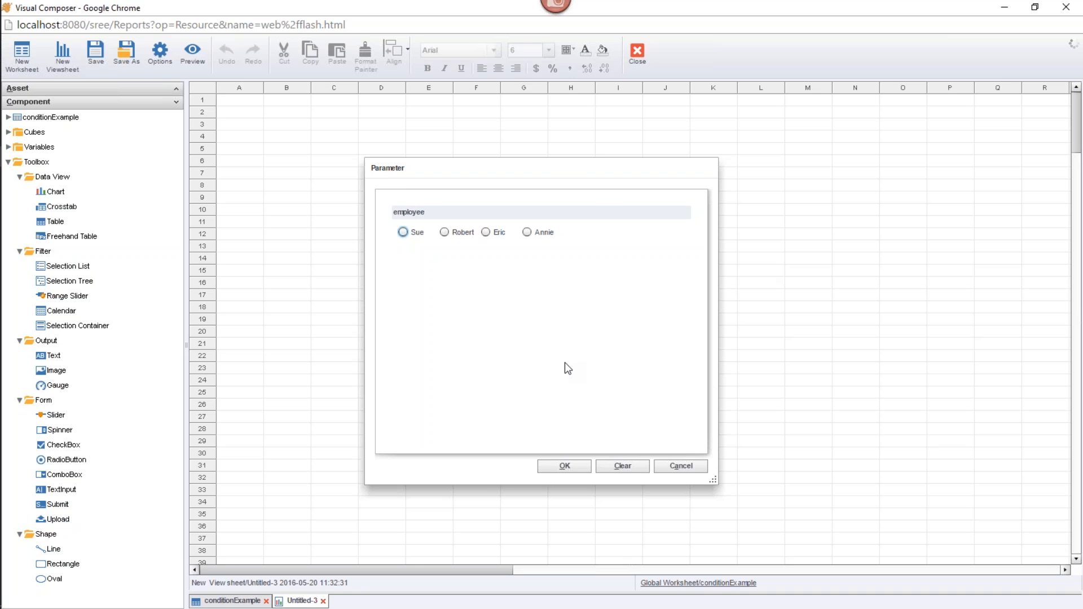
pyautogui.click(581, 465)
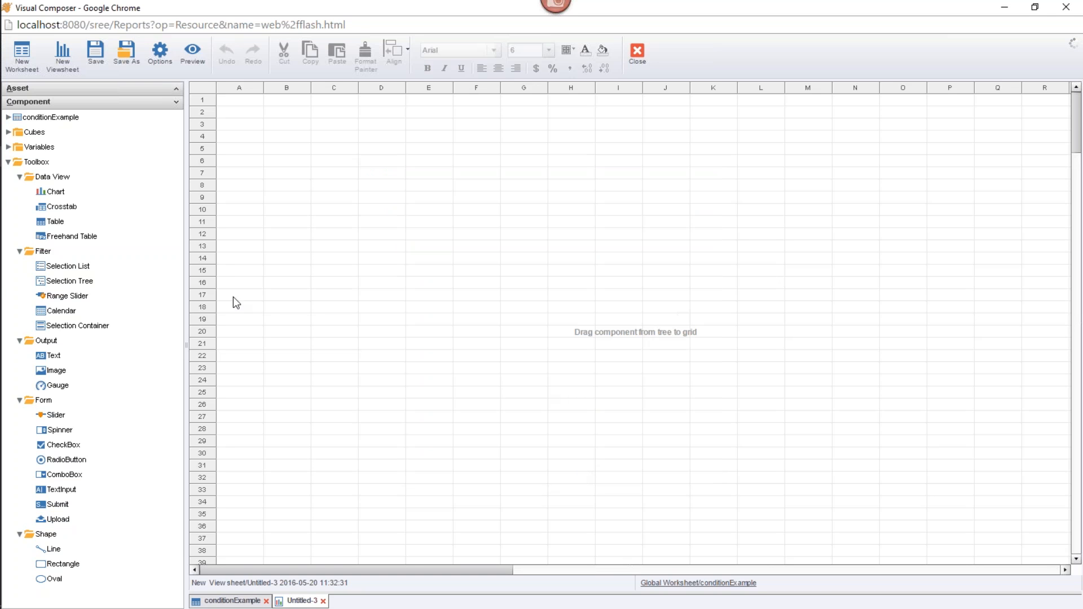
# Add a chart spanning about columns C to L, rows 4 to 21, with Employee as color, Company on X and Total on Y
pyautogui.moveTo(59, 194); pyautogui.dragTo(331, 131)
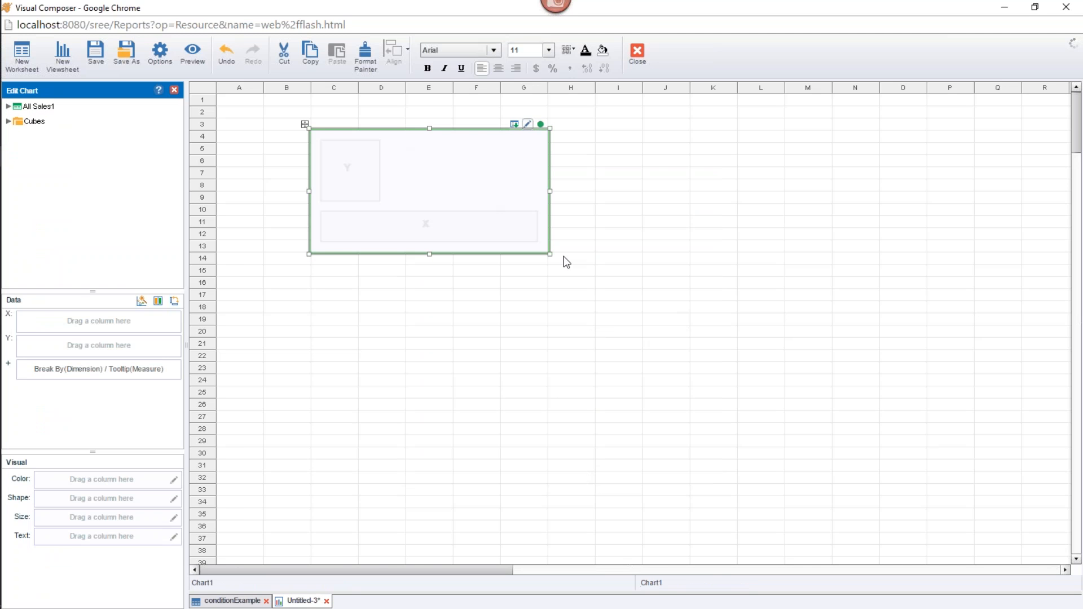
pyautogui.moveTo(550, 255); pyautogui.dragTo(789, 361)
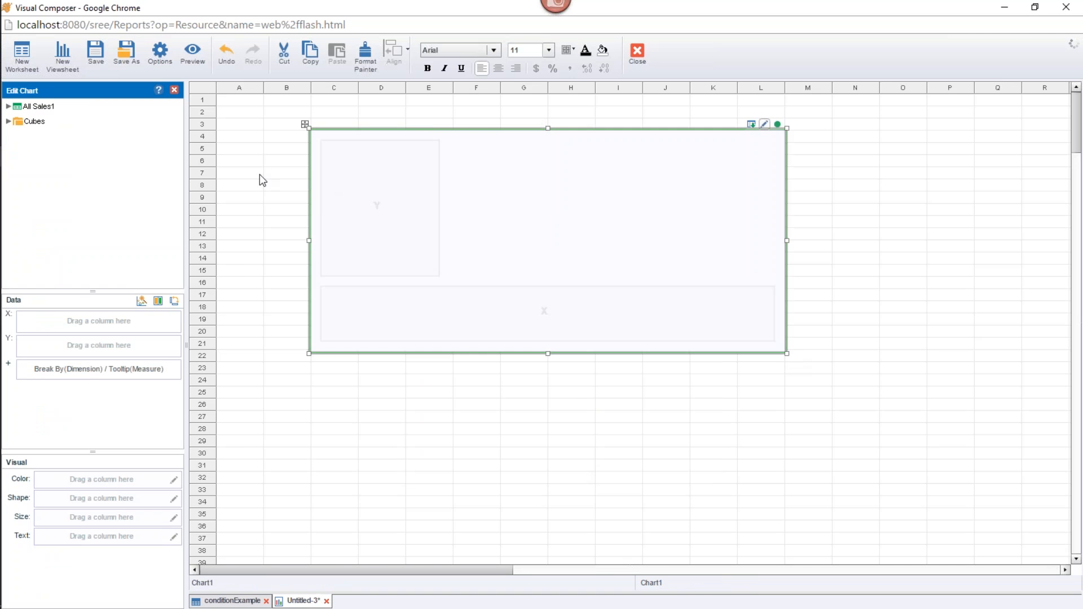
pyautogui.click(8, 106)
pyautogui.click(20, 121)
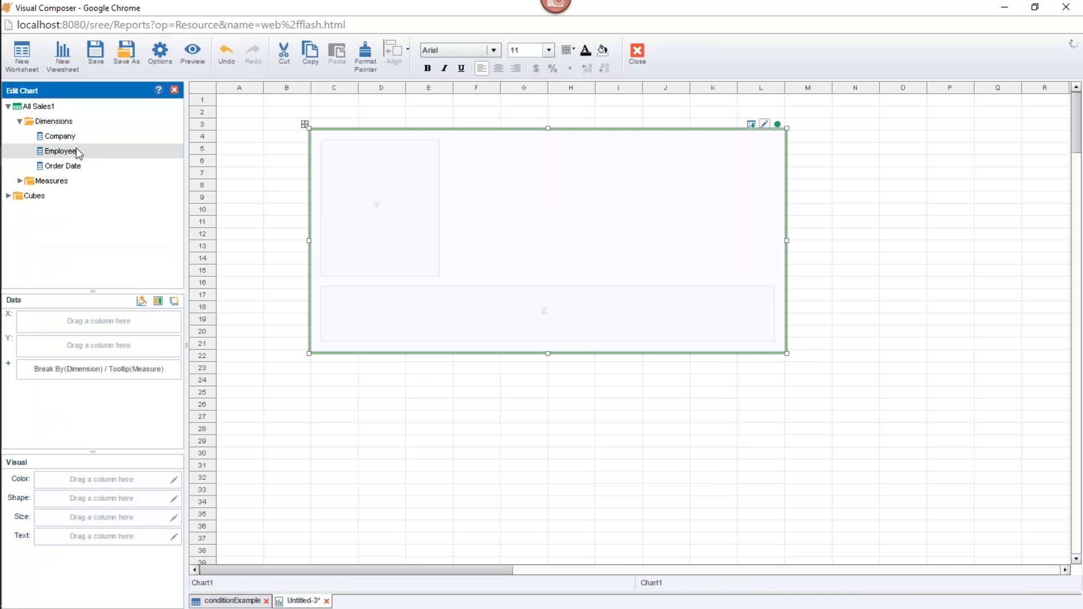
pyautogui.moveTo(62, 151); pyautogui.dragTo(79, 479)
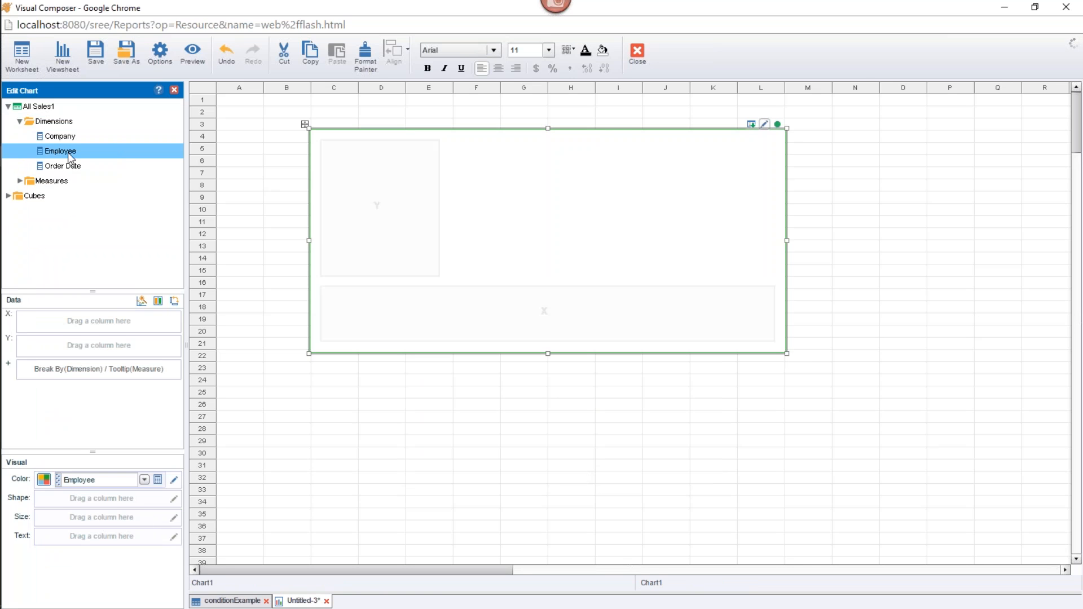
pyautogui.moveTo(64, 140); pyautogui.dragTo(67, 335)
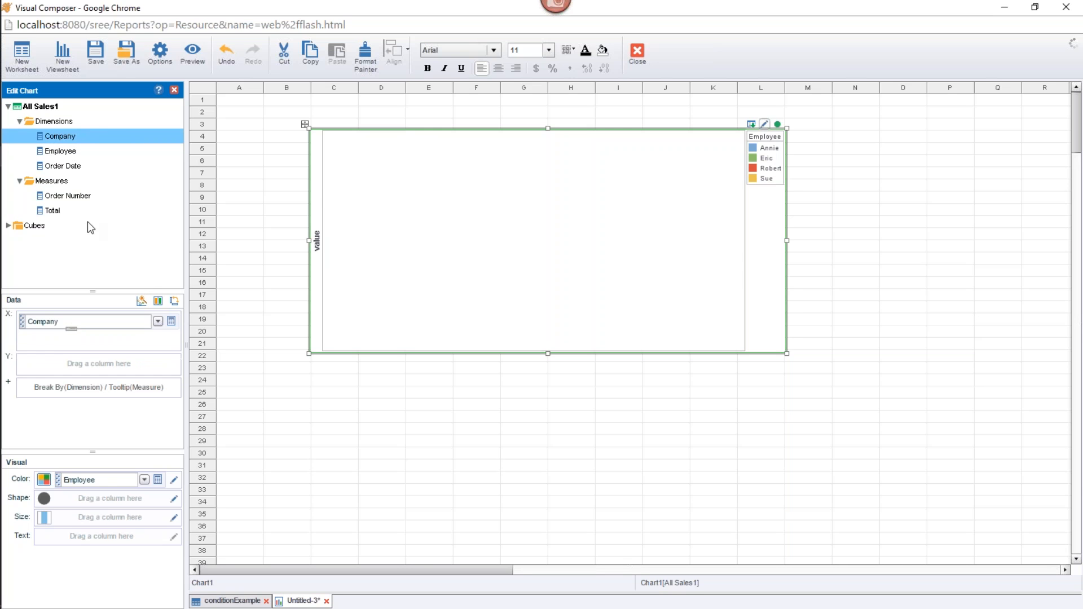
pyautogui.moveTo(54, 211); pyautogui.dragTo(77, 363)
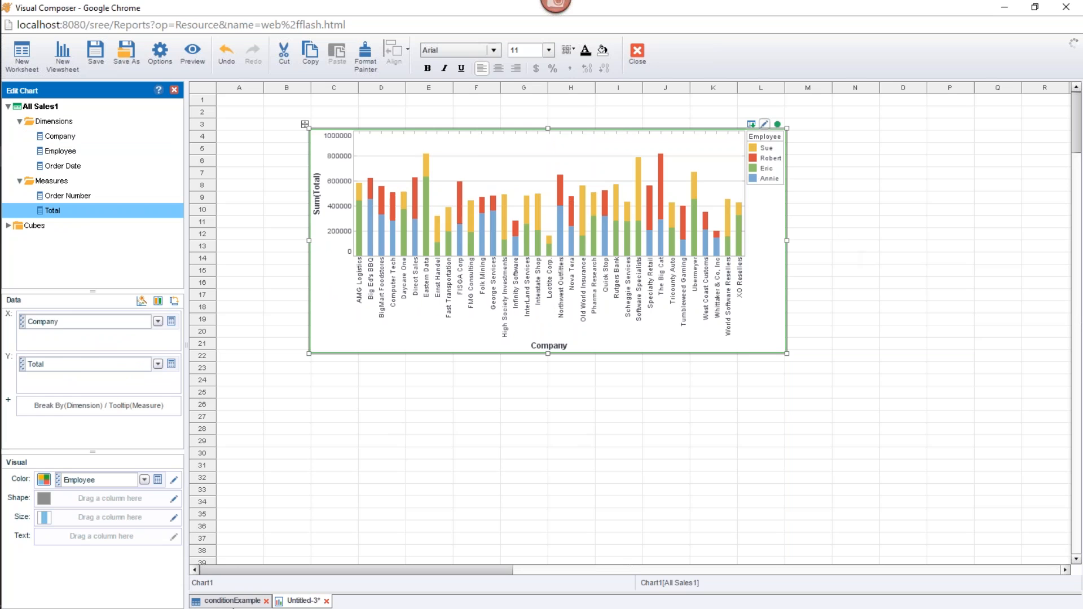
# Check the employee variable in the conditionExample worksheet and return to the chart's viewsheet
pyautogui.click(261, 603)
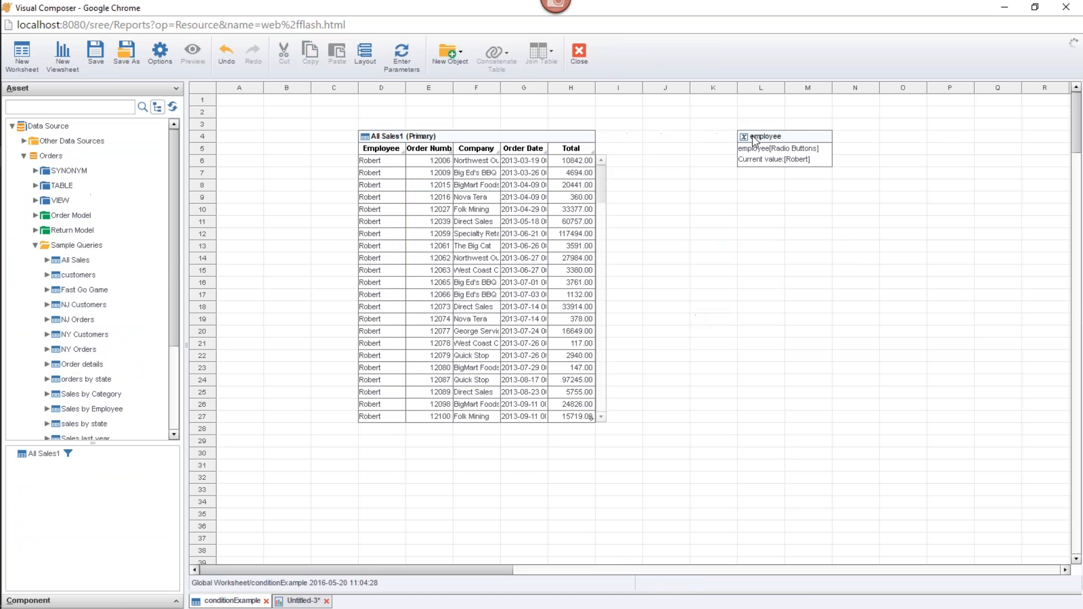
pyautogui.click(299, 603)
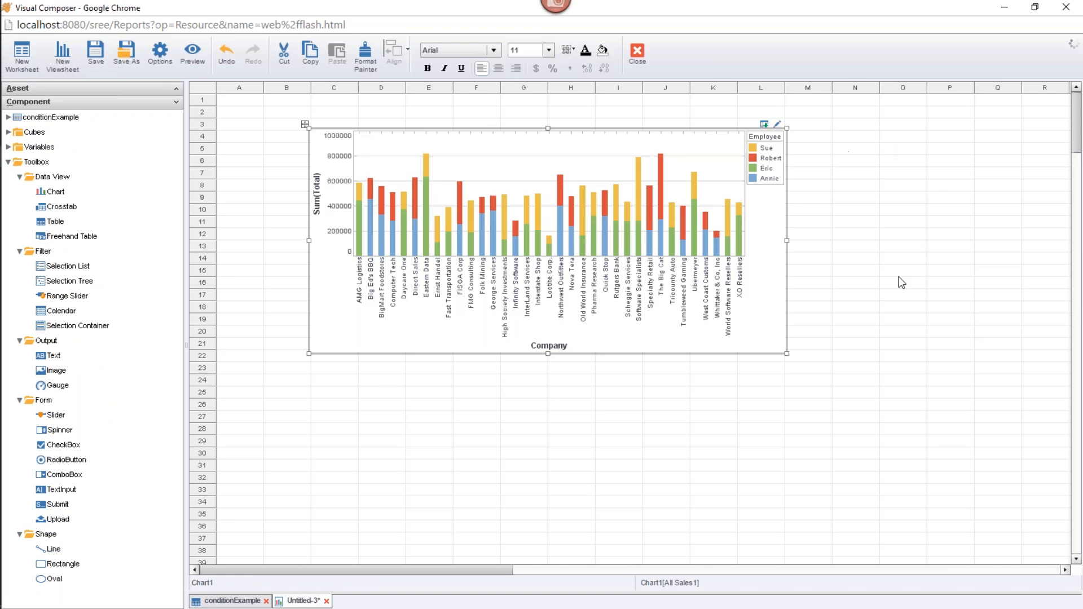
# Add an Employee selection list from All Sales1 at about cell O5, beside the chart, and delete it again
pyautogui.click(8, 116)
pyautogui.click(20, 130)
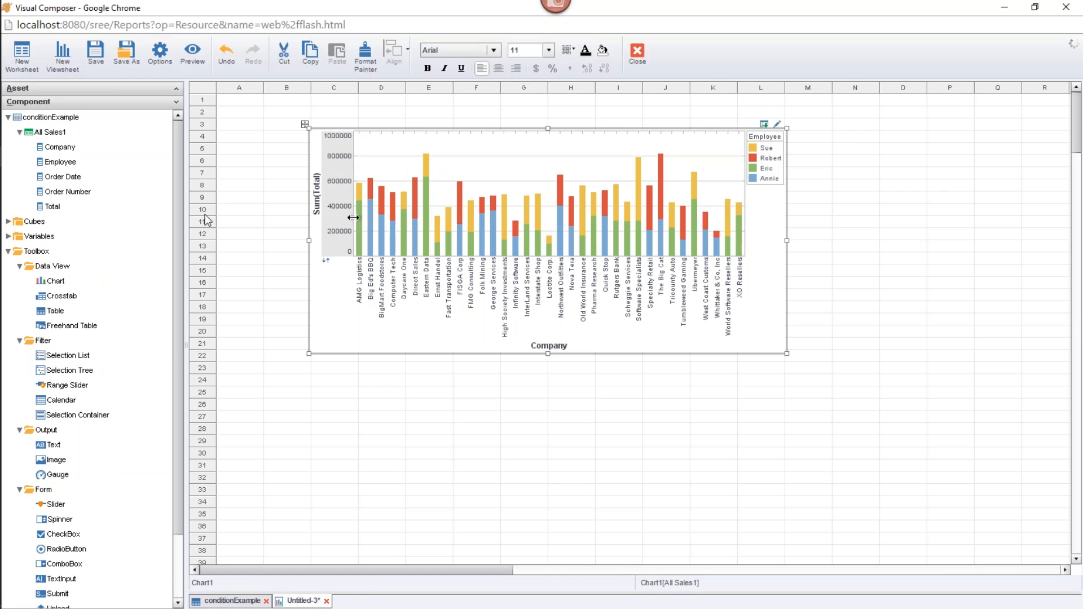
pyautogui.click(69, 163)
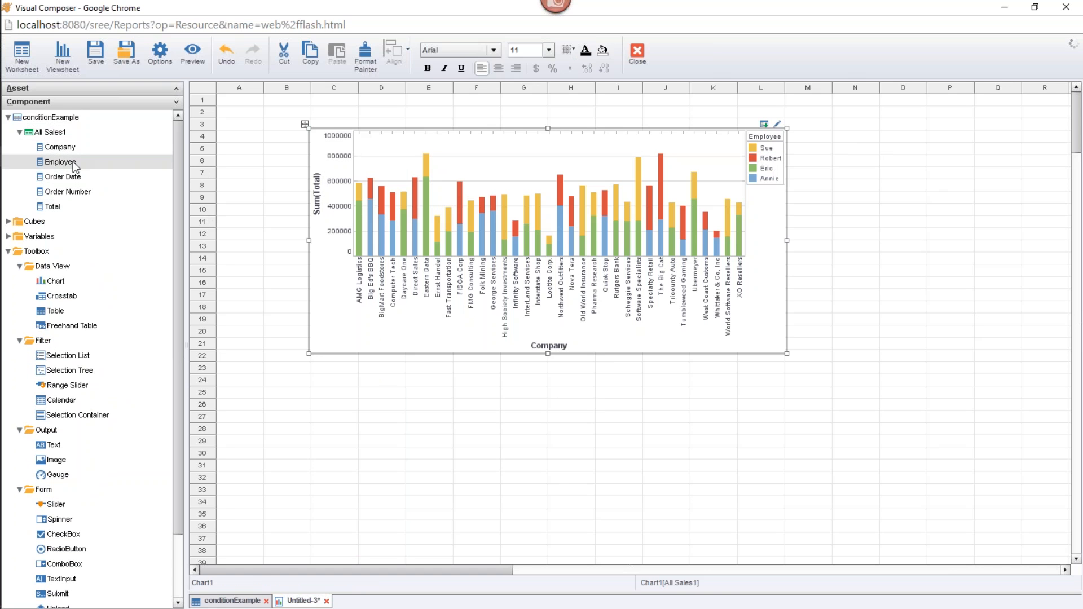
pyautogui.moveTo(72, 166); pyautogui.dragTo(917, 255)
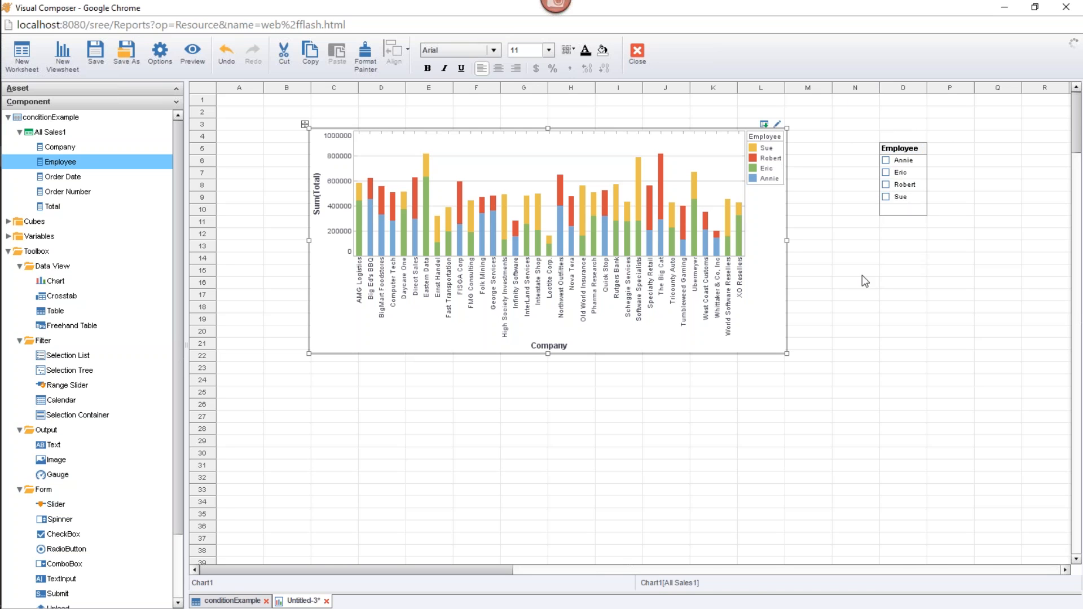
pyautogui.moveTo(848, 130); pyautogui.dragTo(930, 250)
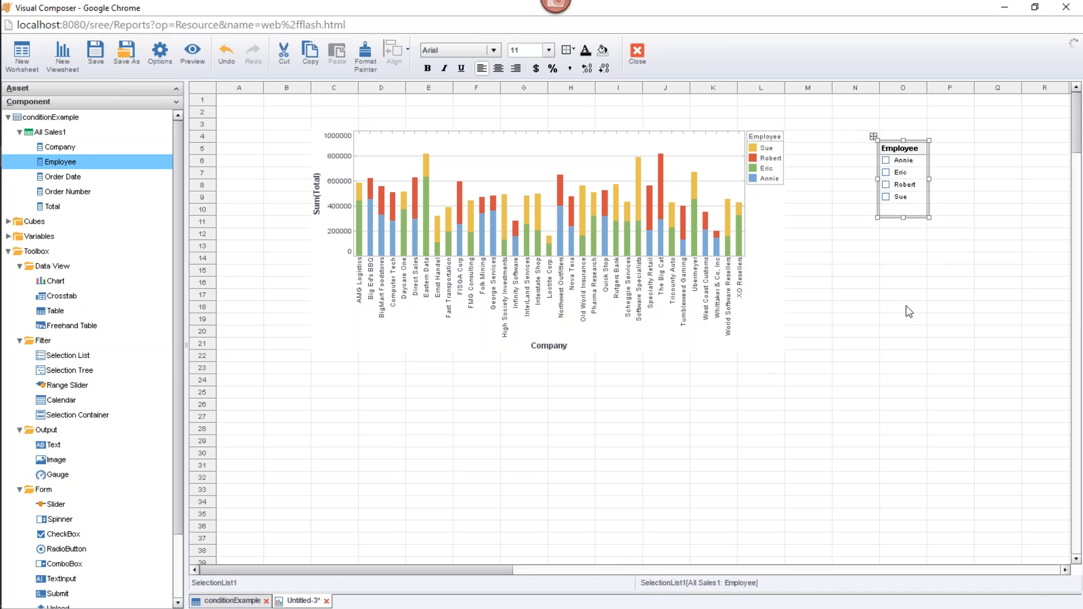
pyautogui.press('Delete')
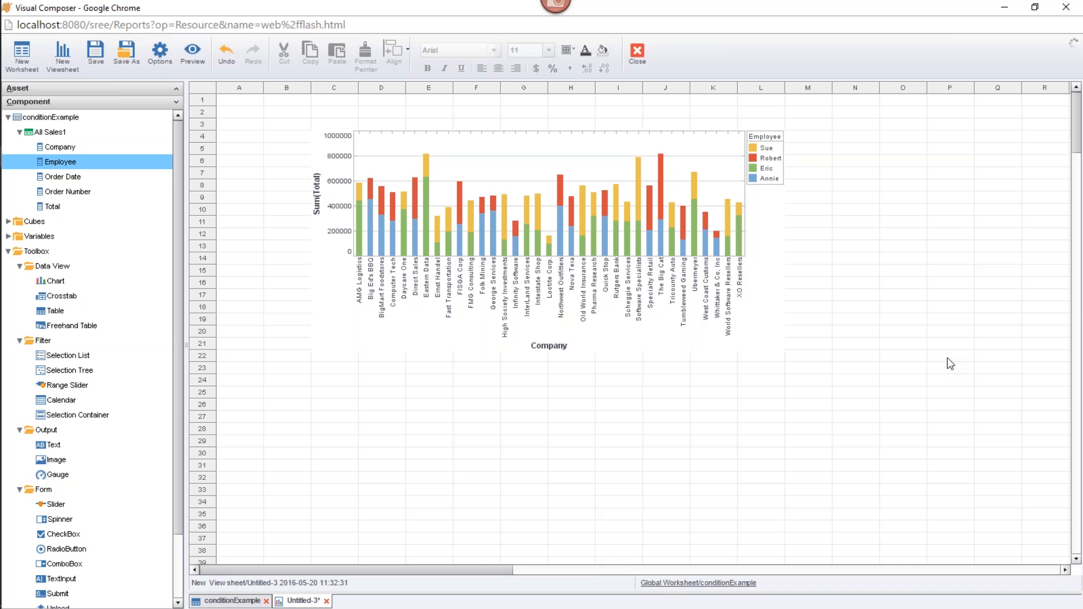
# Place a RadioButton form component at cell N4, beside the chart
pyautogui.click(178, 553)
pyautogui.moveTo(62, 474); pyautogui.dragTo(835, 137)
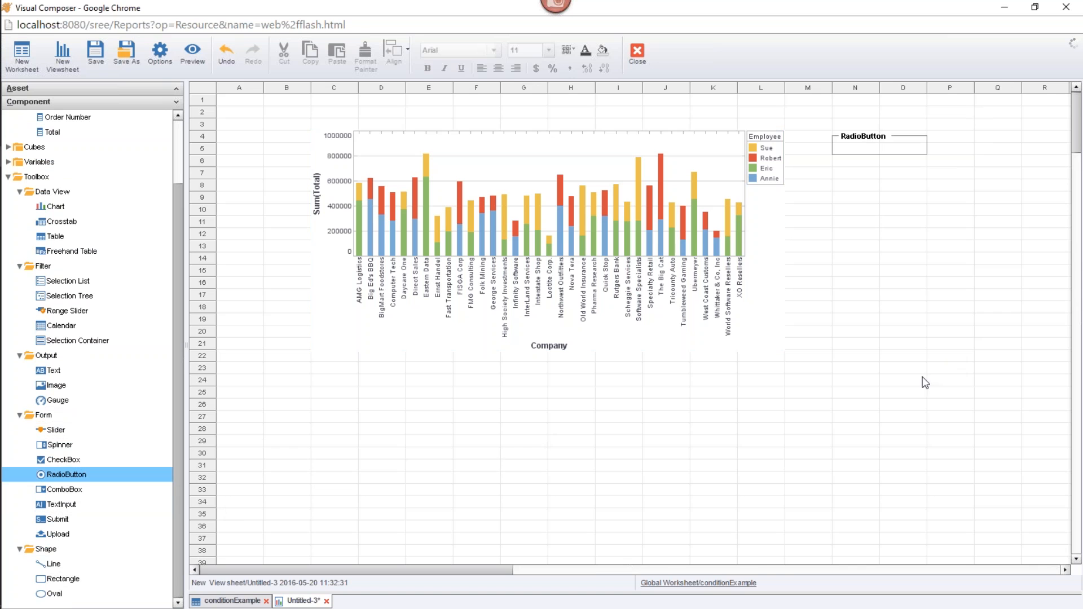
pyautogui.click(889, 144)
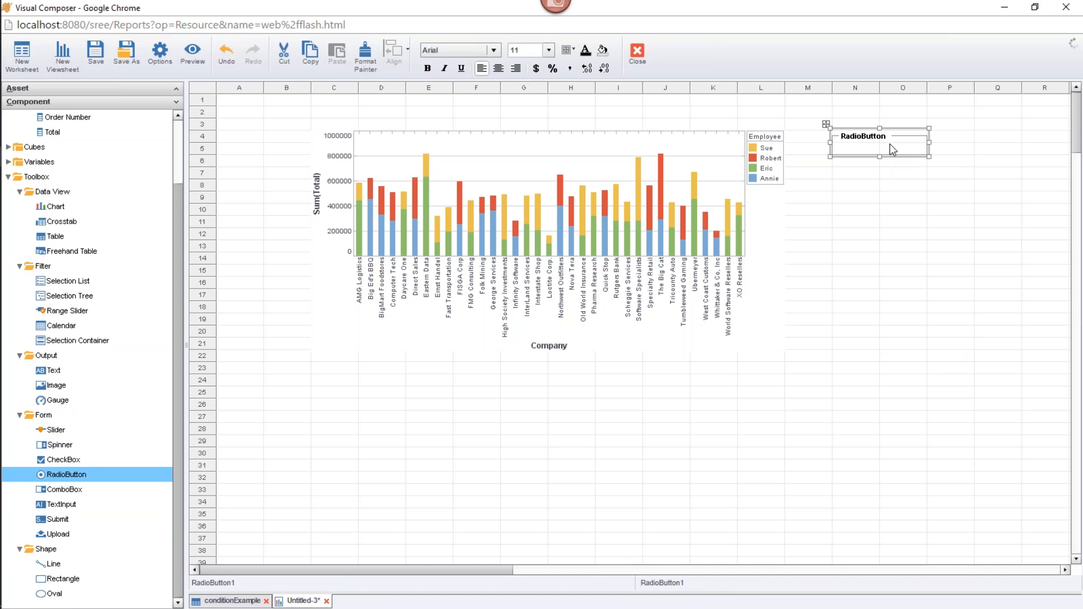
# Enable embedded list values for the radio button and enter the chart legend's first employee as both label and value
pyautogui.rightClick(889, 144)
pyautogui.click(913, 157)
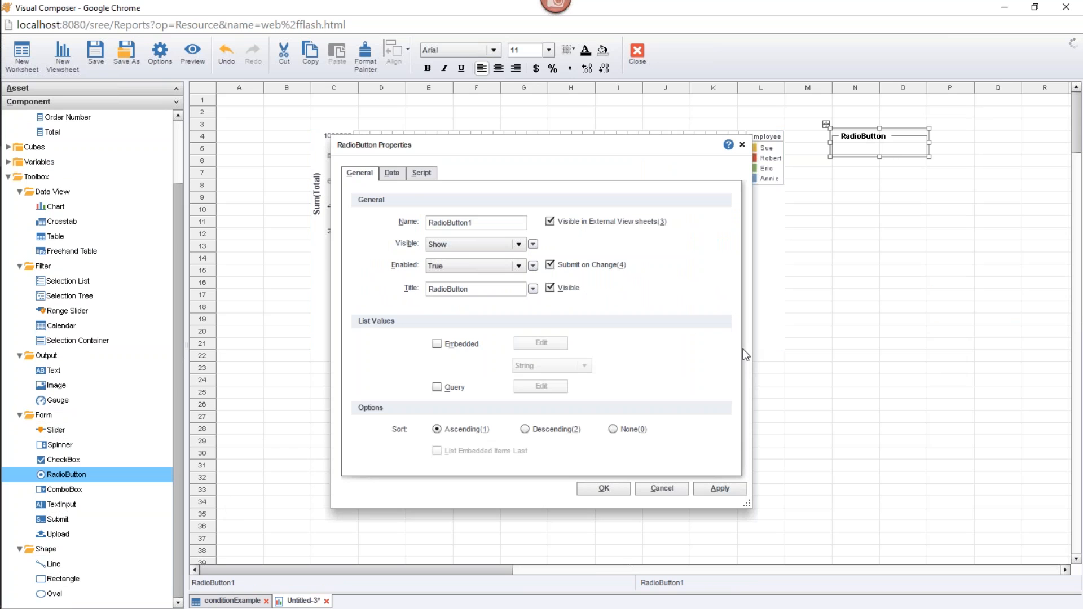
pyautogui.click(435, 346)
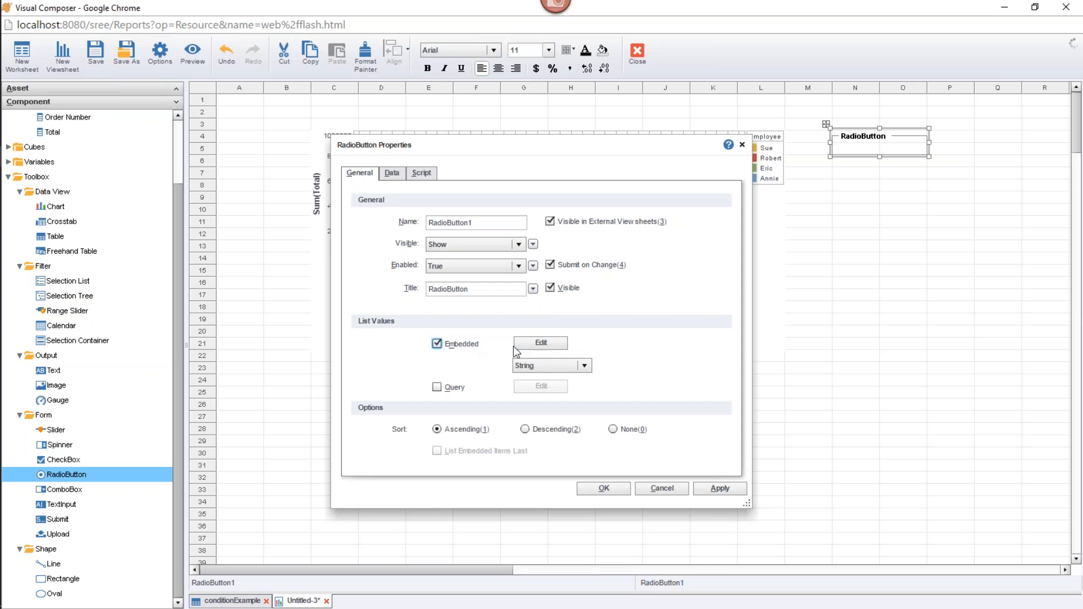
pyautogui.click(544, 344)
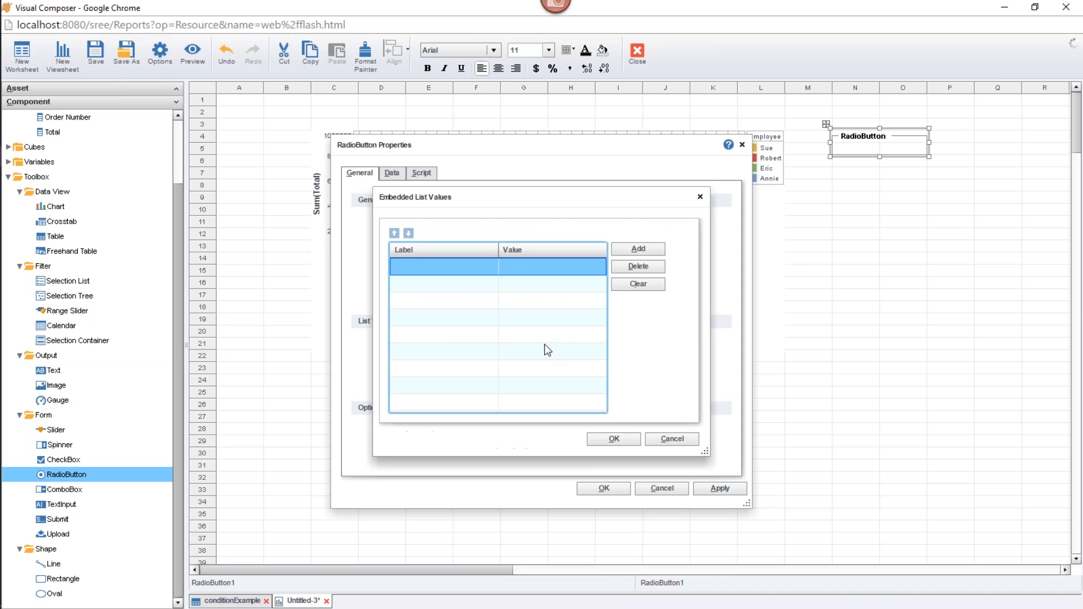
pyautogui.click(447, 264)
pyautogui.write('Sue')
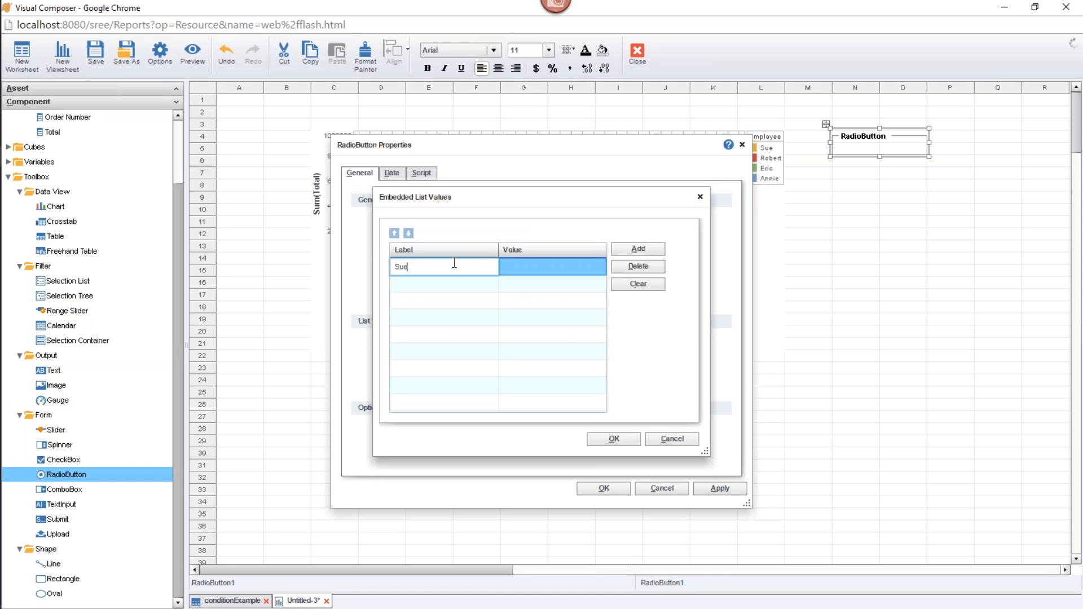
pyautogui.press('Tab')
pyautogui.write('Sue')
# Add the chart legend's second employee as another embedded entry, with the same label and value, and accept the list
pyautogui.click(625, 250)
pyautogui.write('Rober')
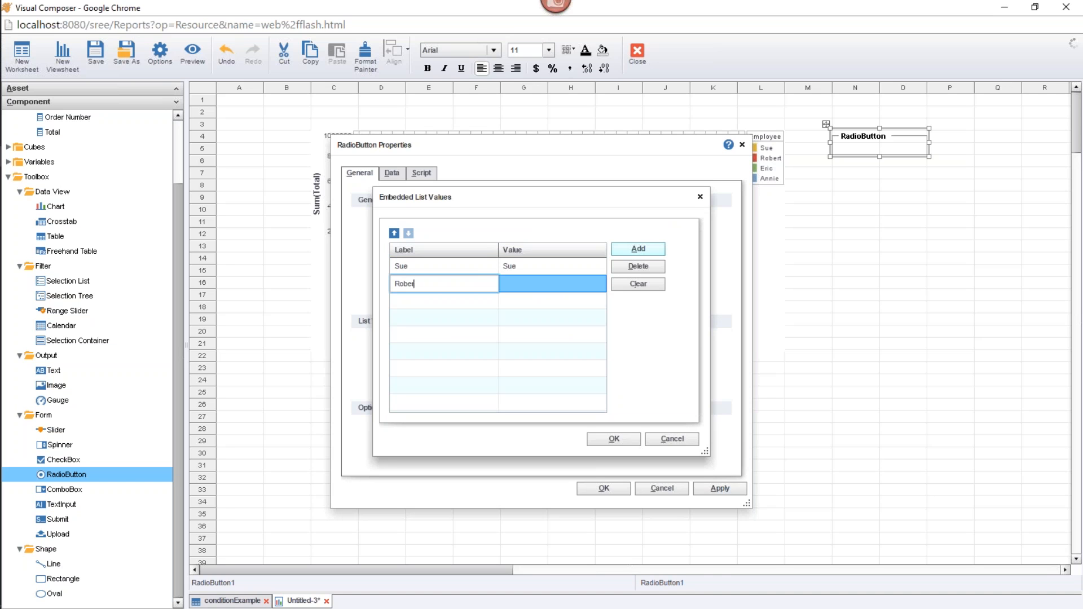
pyautogui.write('t')
pyautogui.press('Tab')
pyautogui.write('Robert')
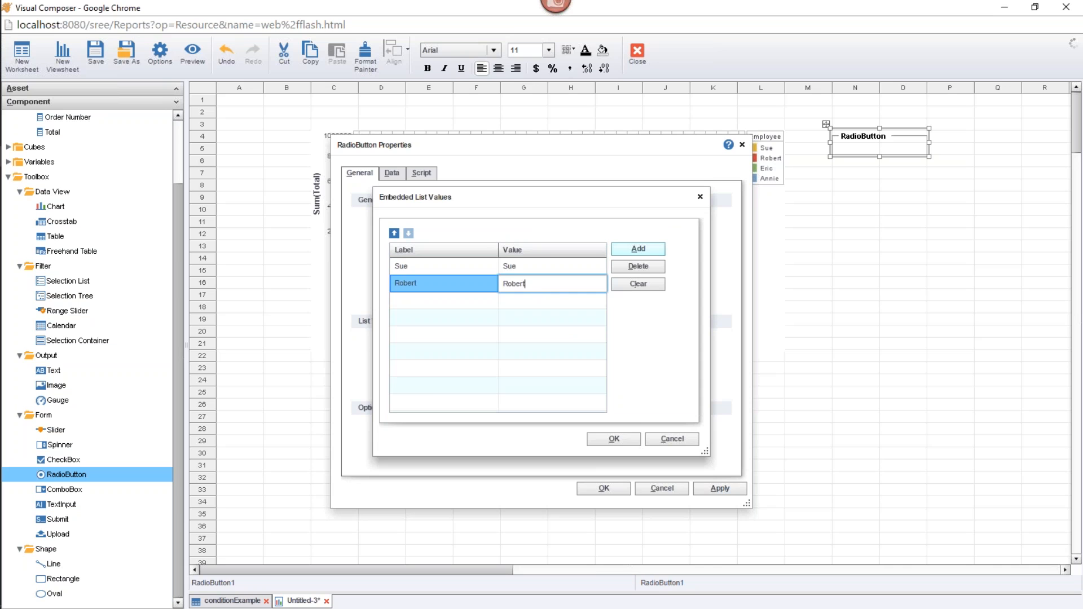
pyautogui.click(613, 439)
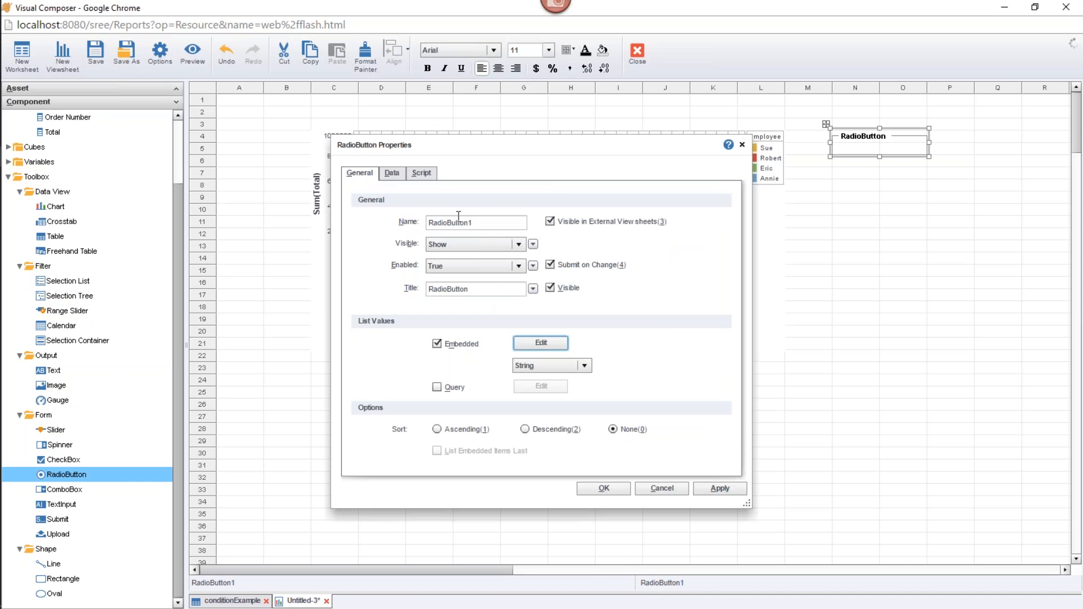
# Title the radio button Choose Employee and set its data target to the employee variable
pyautogui.doubleClick(447, 287)
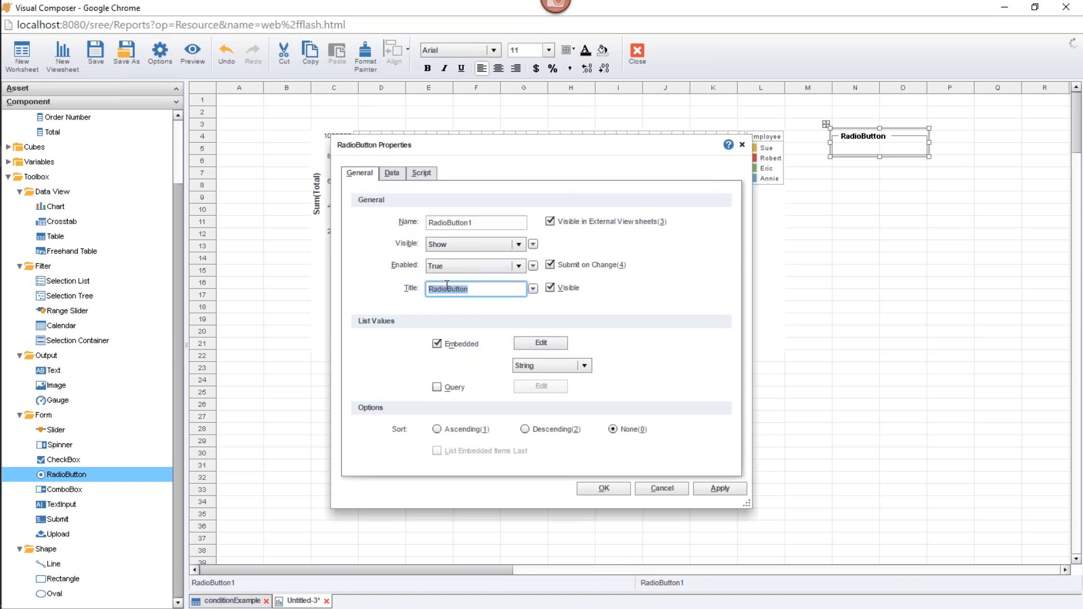
pyautogui.write('Choose Employee')
pyautogui.click(391, 173)
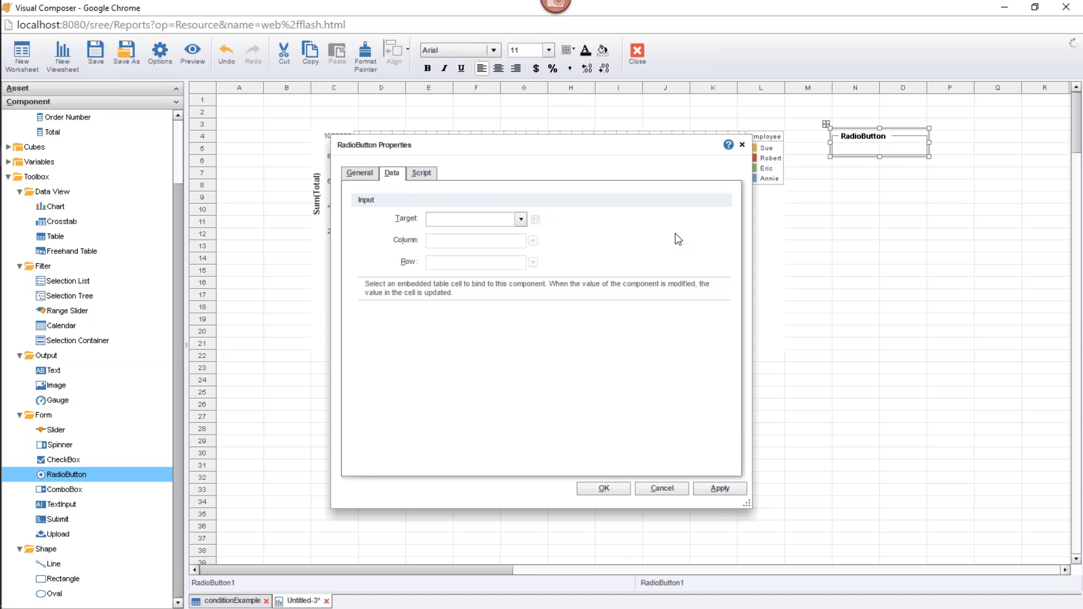
pyautogui.click(520, 220)
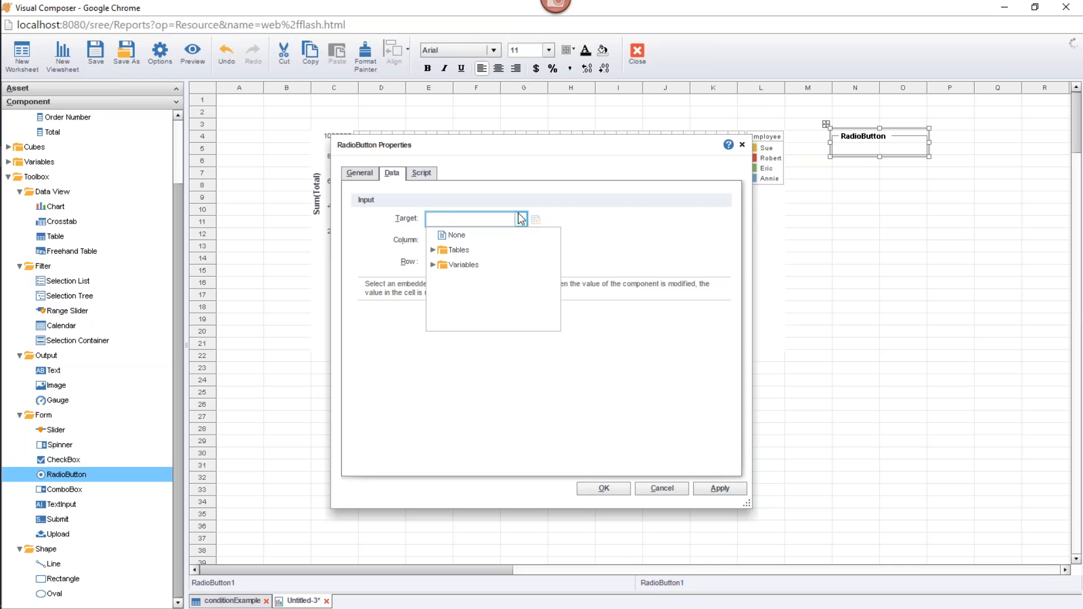
pyautogui.click(433, 265)
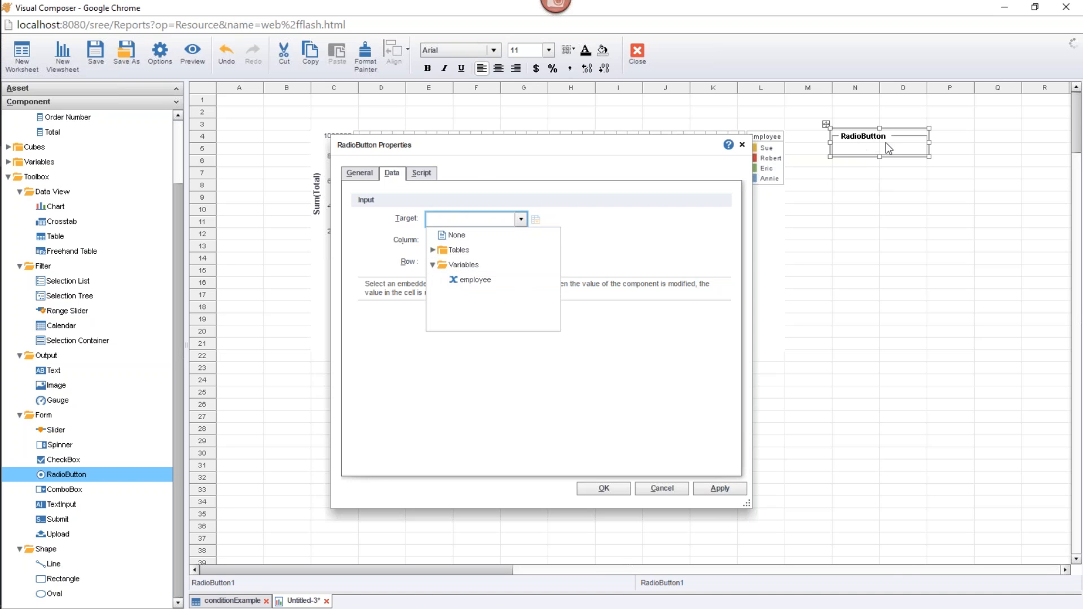
pyautogui.click(481, 282)
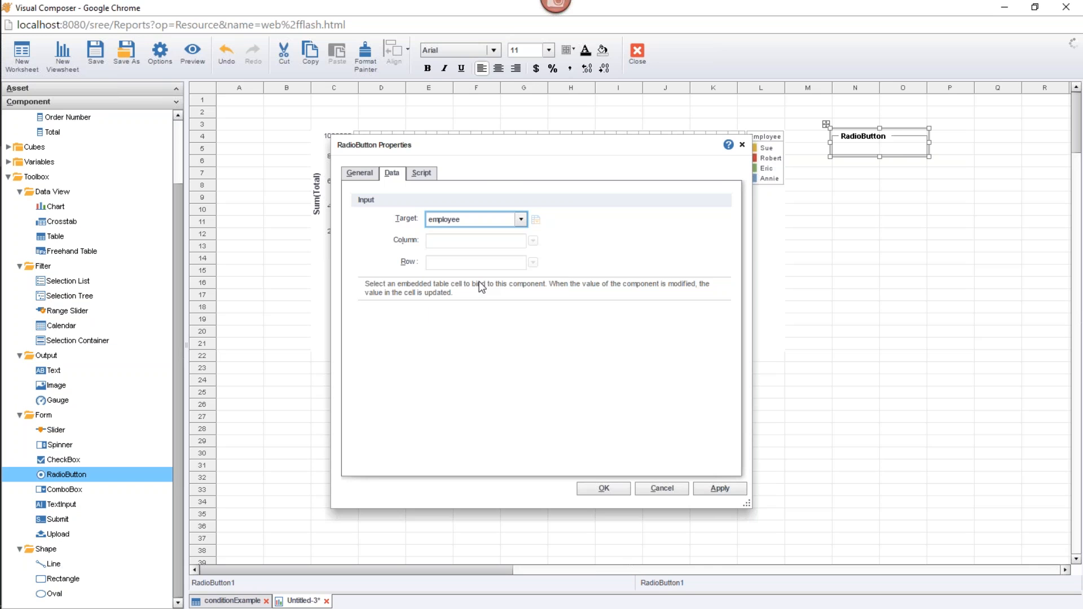
pyautogui.click(617, 486)
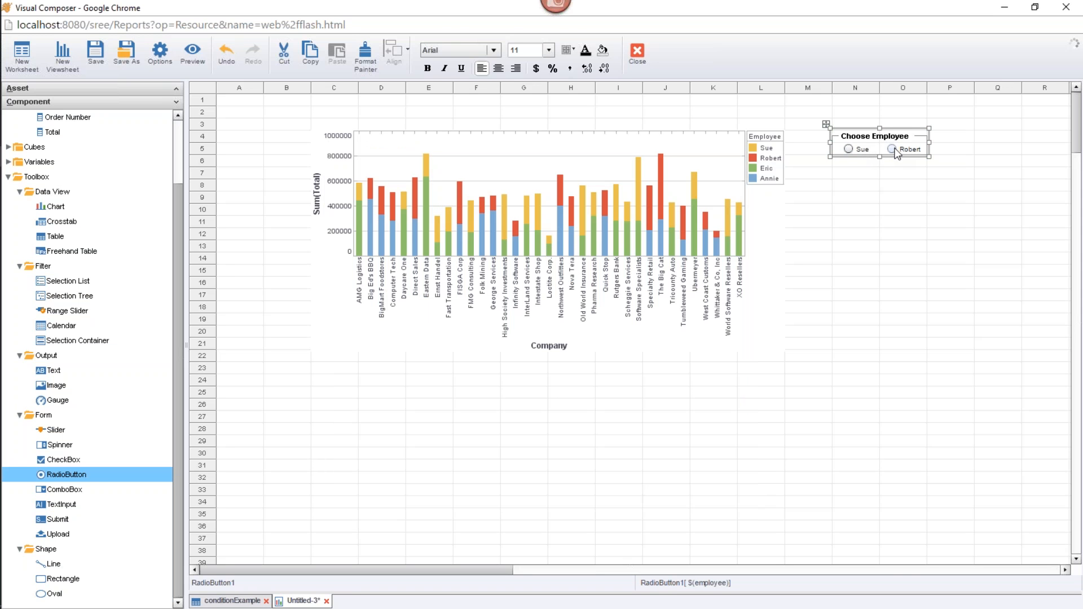
# Examine the employee variable in the conditionExample worksheet and return to the untitled viewsheet
pyautogui.click(239, 601)
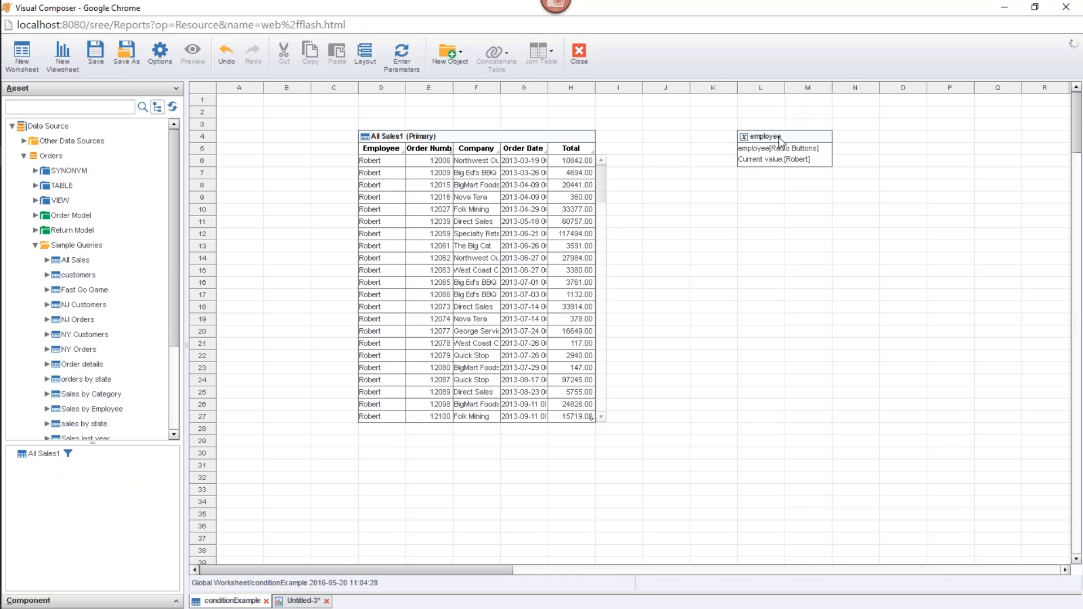
pyautogui.click(803, 160)
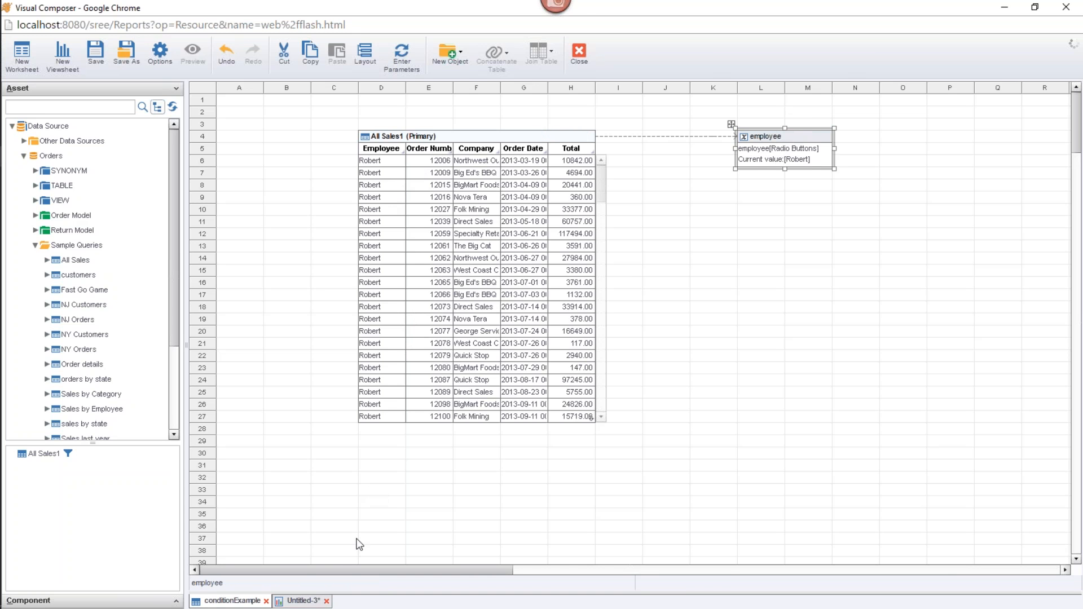
pyautogui.click(303, 601)
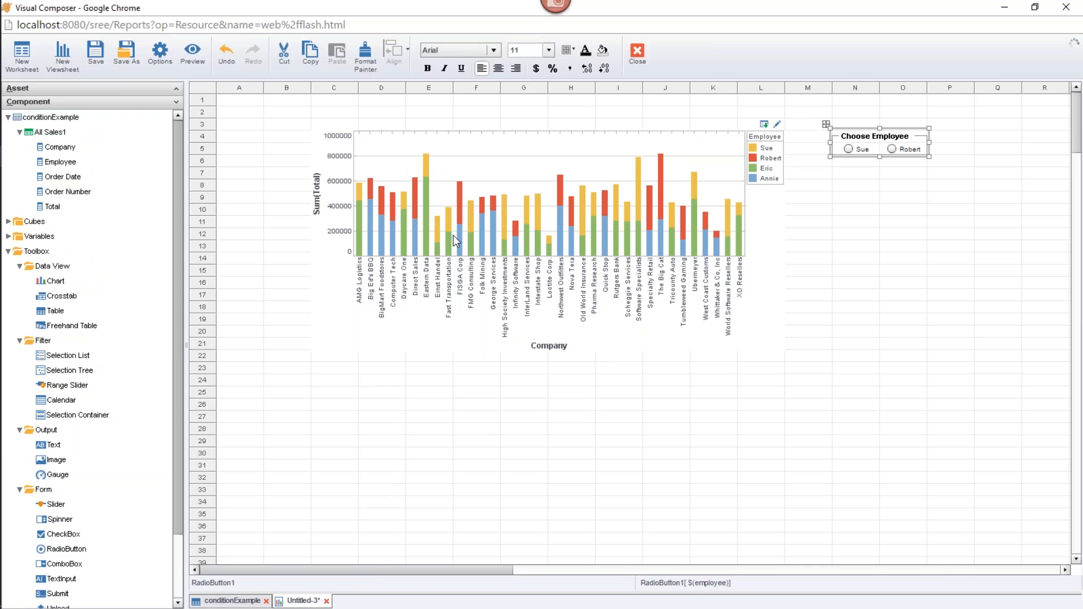
# Test both Choose Employee options on the chart, compare with the conditionExample worksheet, and return to the viewsheet
pyautogui.click(848, 149)
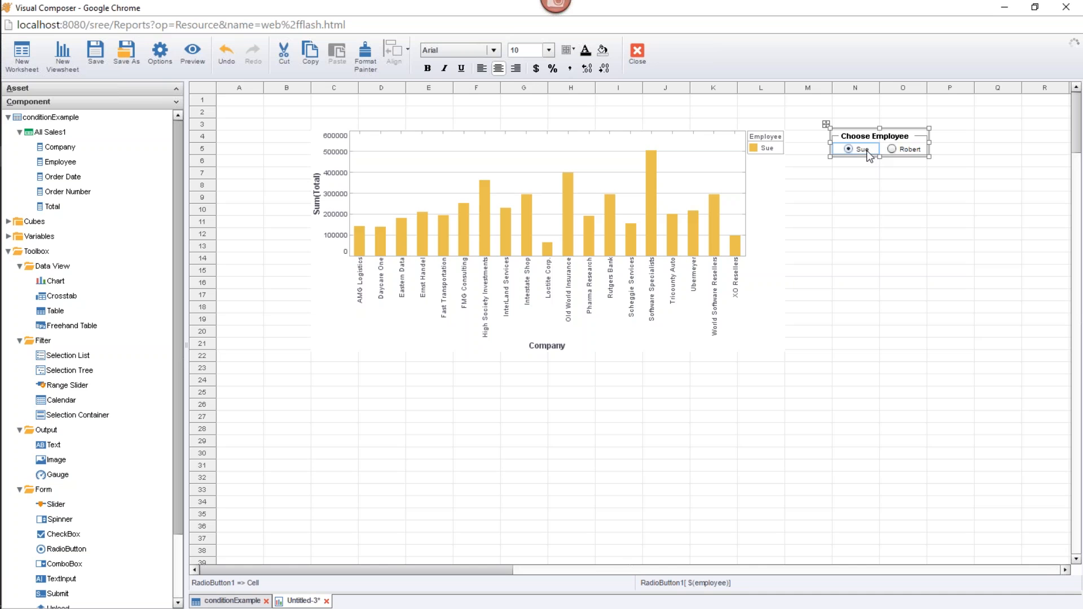
pyautogui.click(892, 150)
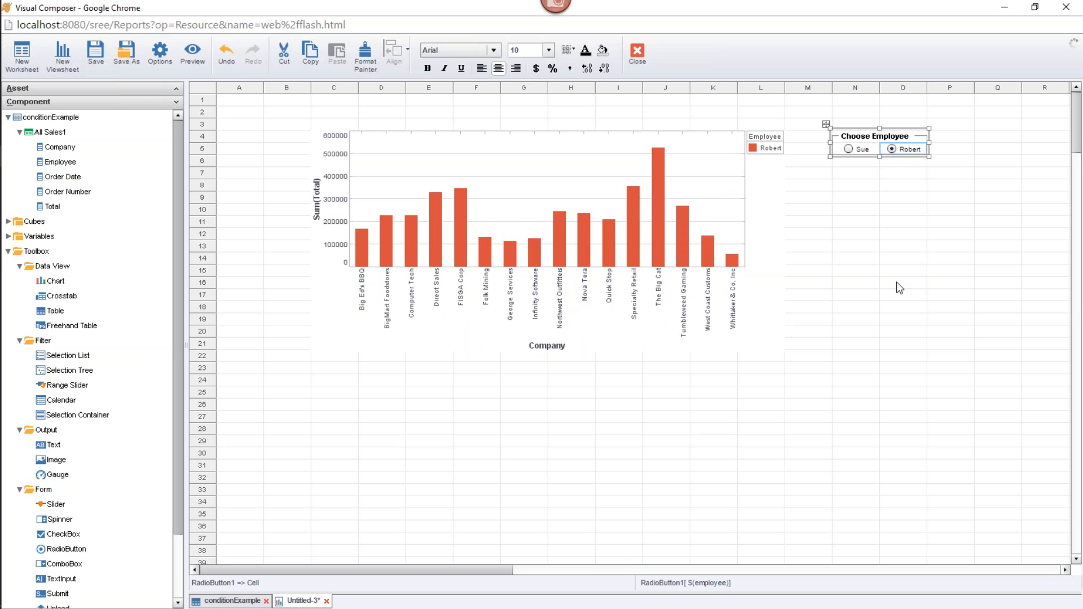
pyautogui.click(231, 600)
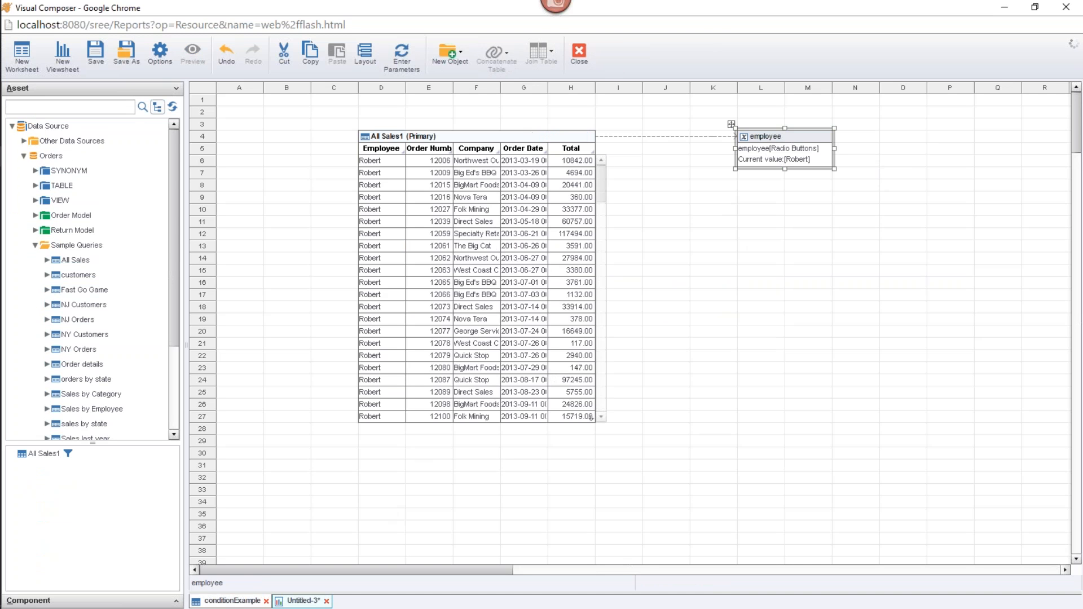
pyautogui.click(301, 601)
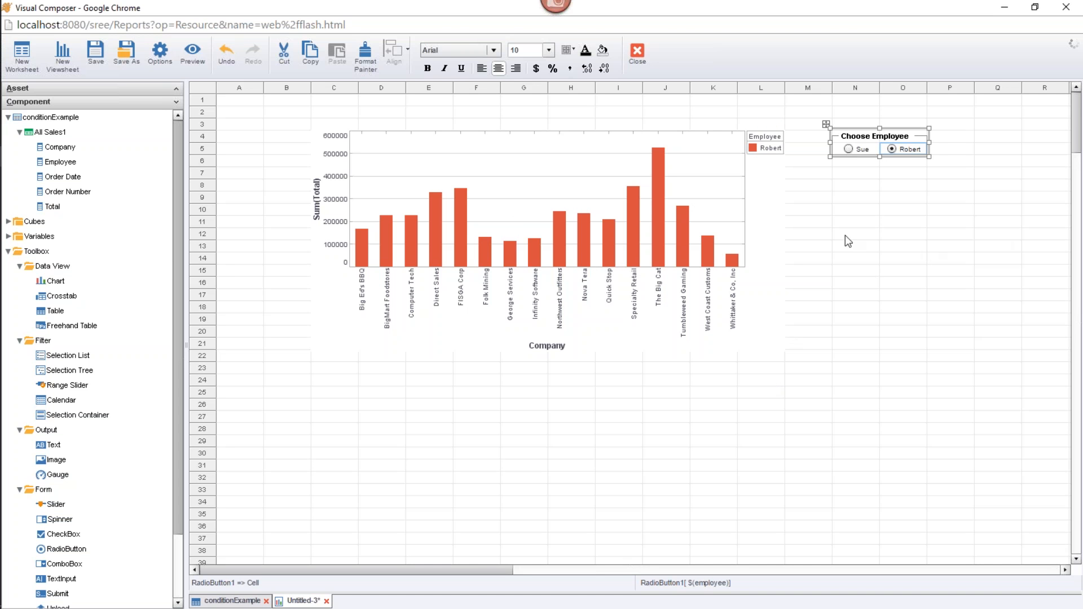
# Delete the Choose Employee radio button from the viewsheet, even though it is bound to the employee variable
pyautogui.click(844, 129)
pyautogui.press('Delete')
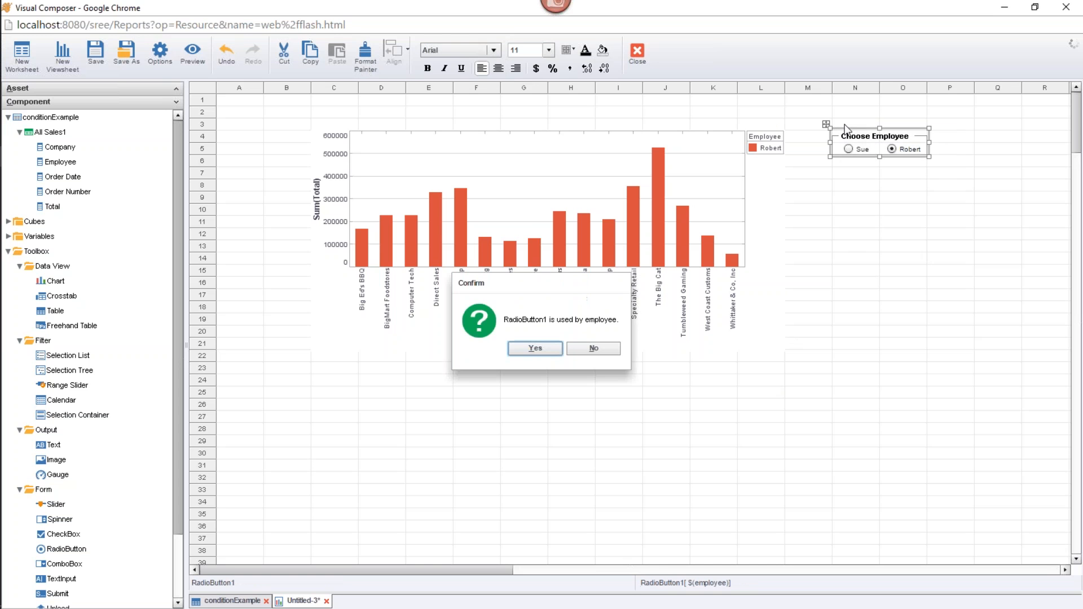
pyautogui.click(535, 348)
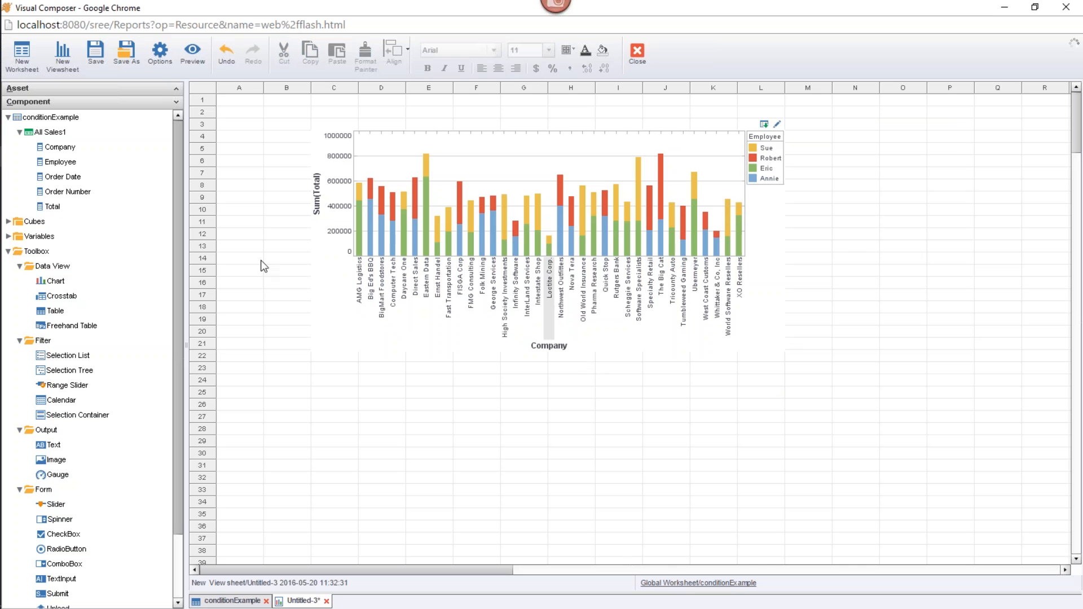
# Add an Employee selection list at cell N4 and filter the chart to the legend's second and third employees
pyautogui.moveTo(47, 168); pyautogui.dragTo(839, 136)
pyautogui.click(841, 166)
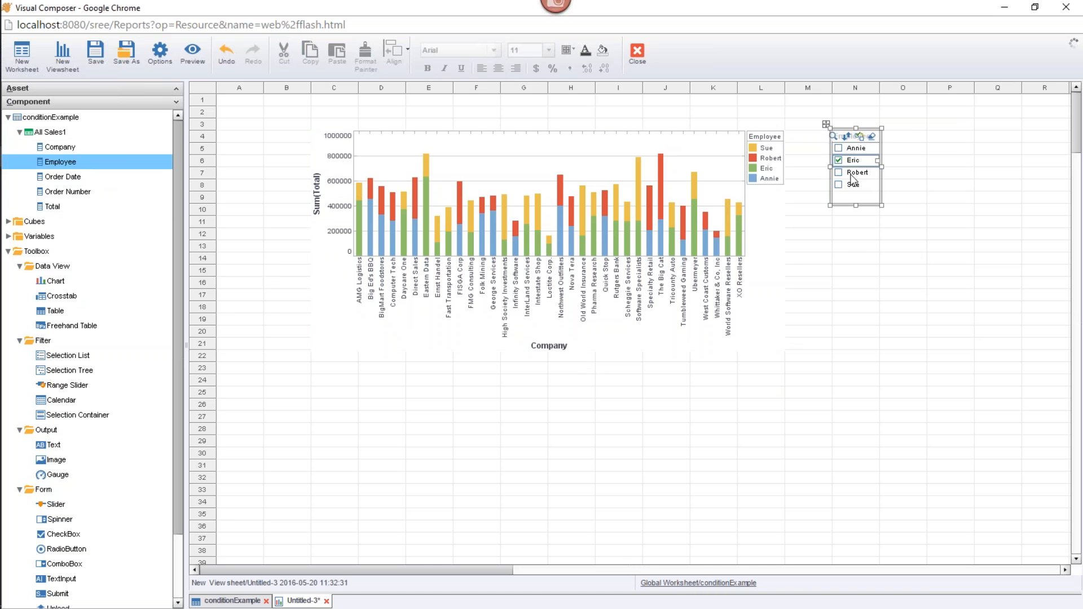
pyautogui.click(841, 172)
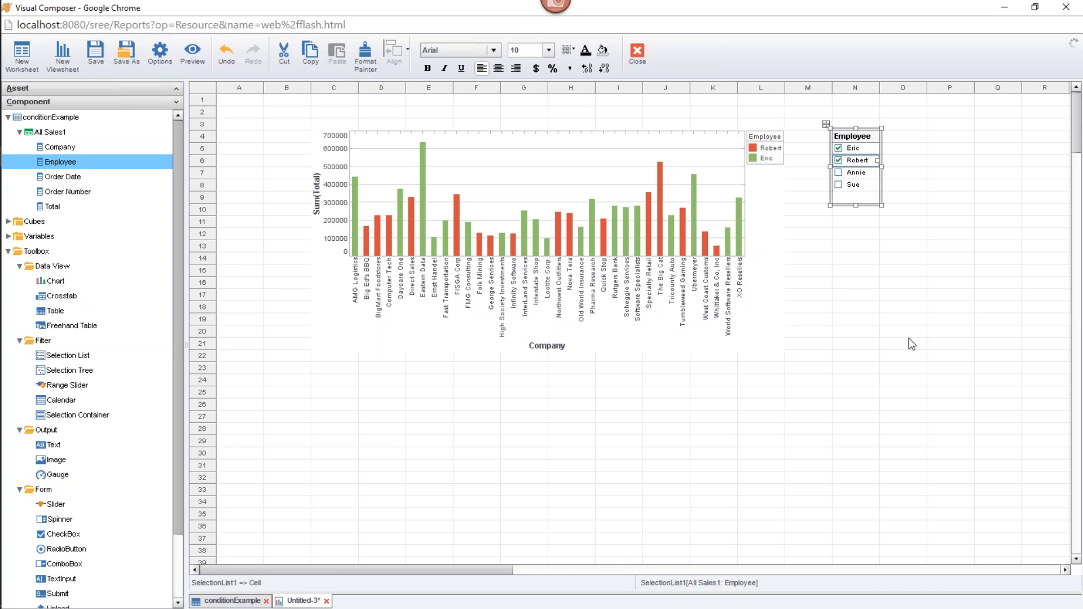
# Close the untitled viewsheet without saving it and return to the conditionExample worksheet
pyautogui.click(231, 601)
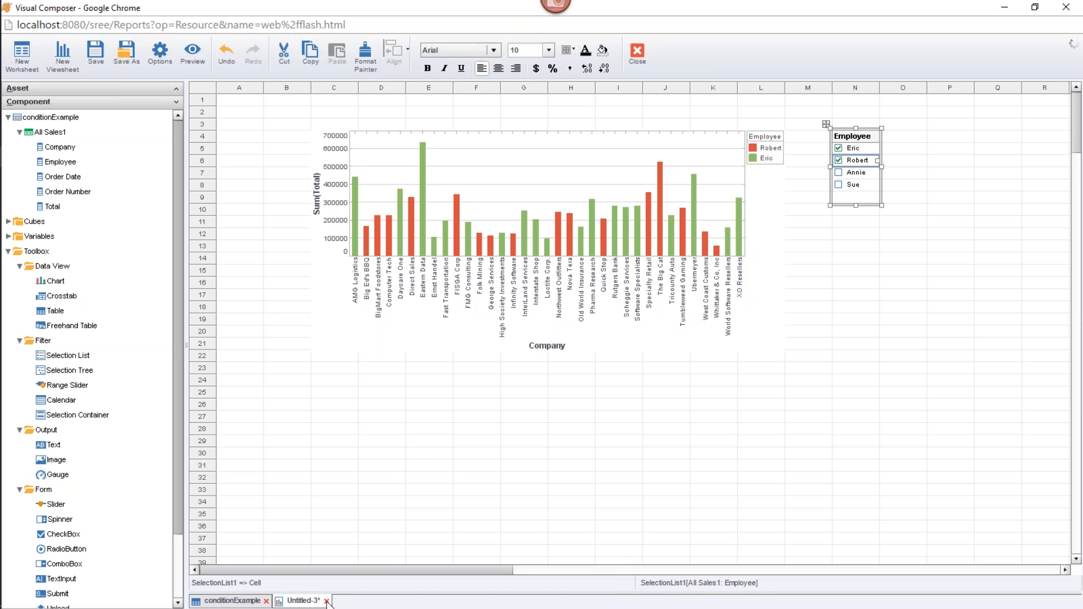
pyautogui.click(327, 602)
pyautogui.click(559, 350)
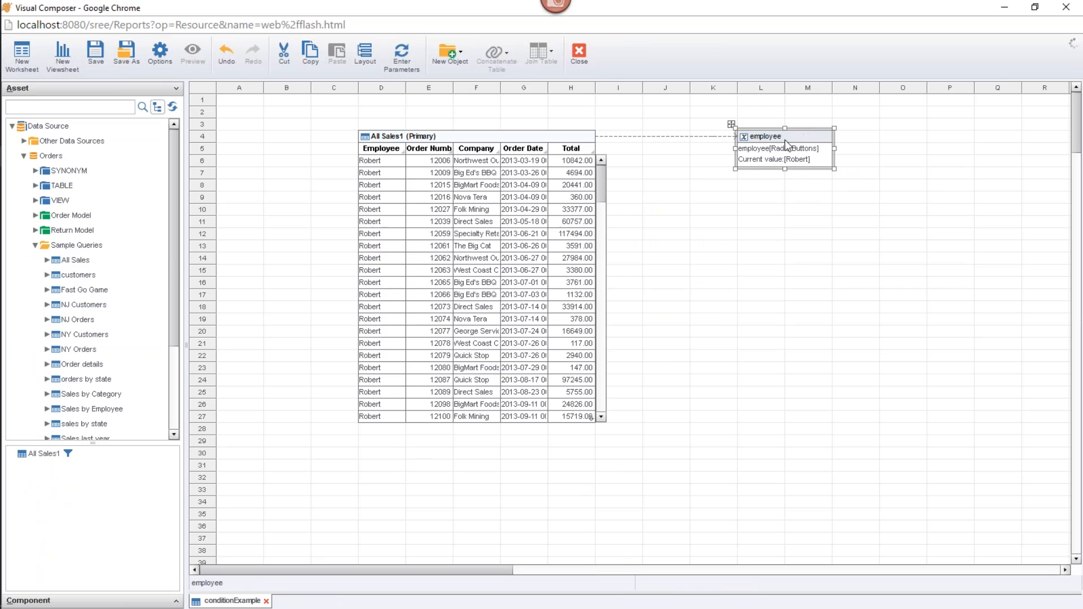
# Try to base the employee variable's selection list on the Employee column of the All Sales1 table
pyautogui.rightClick(785, 144)
pyautogui.click(825, 154)
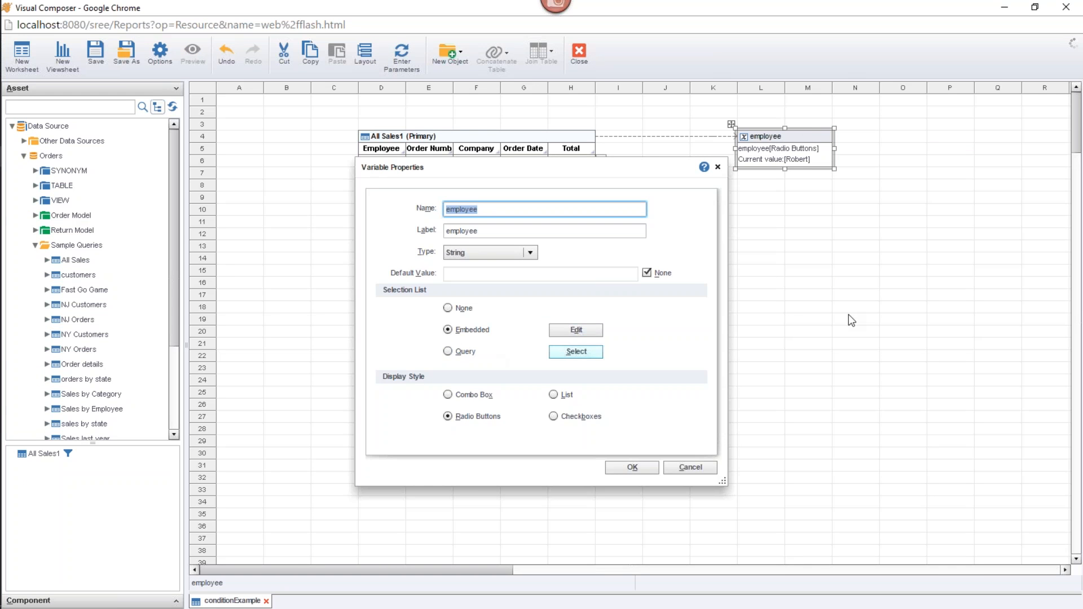
pyautogui.click(464, 351)
pyautogui.click(562, 350)
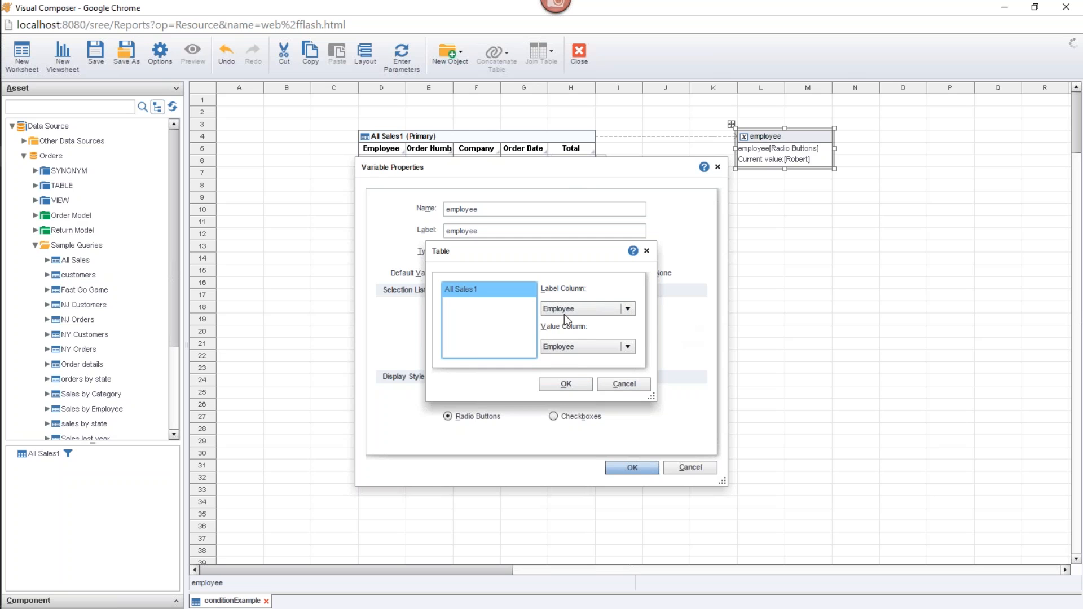
pyautogui.click(575, 383)
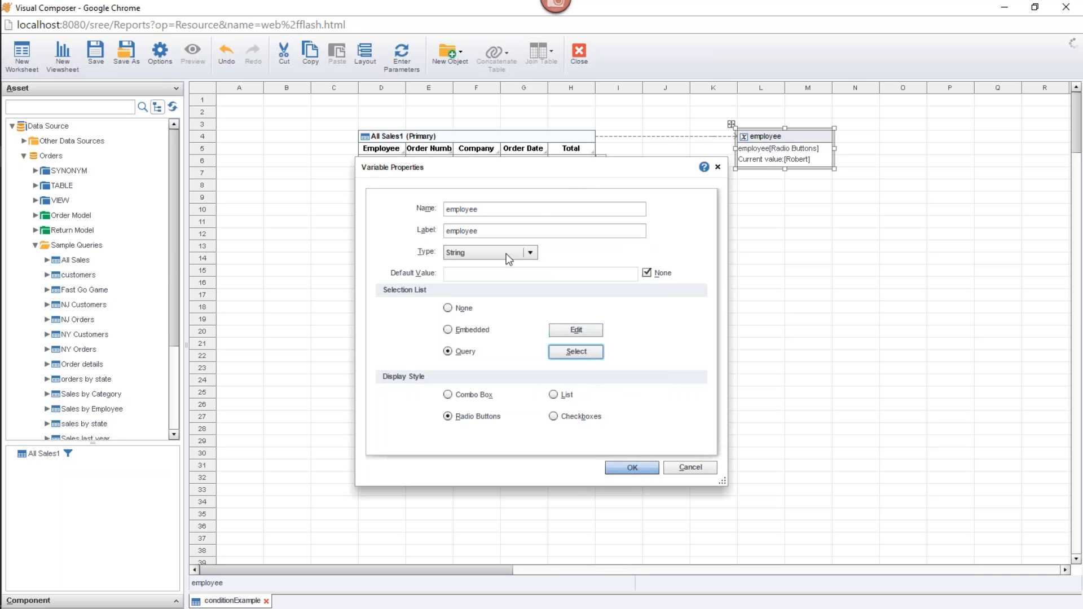
pyautogui.click(573, 354)
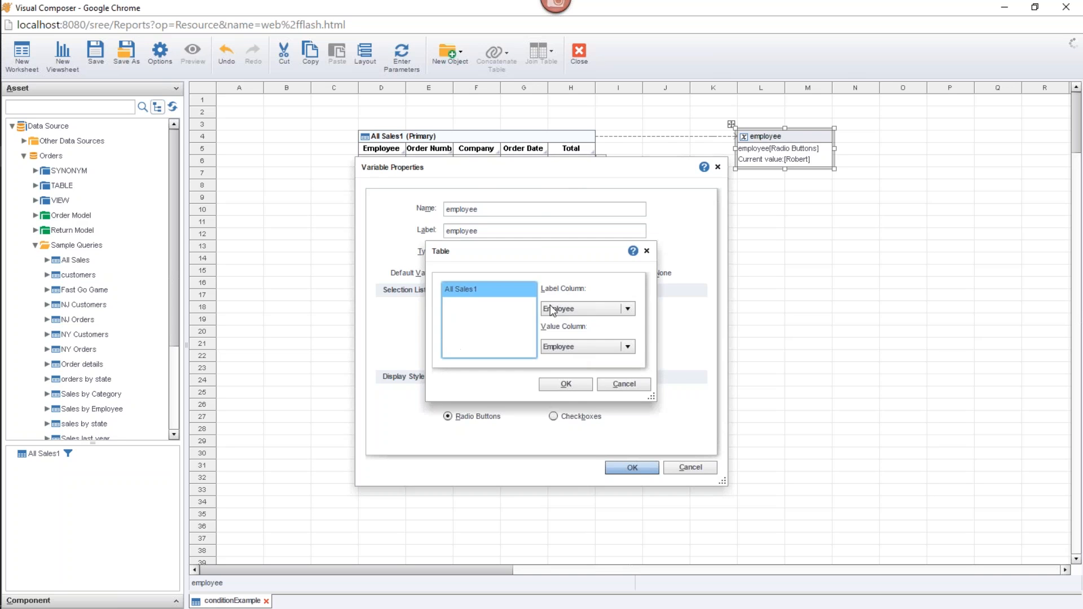
pyautogui.click(585, 385)
pyautogui.click(632, 467)
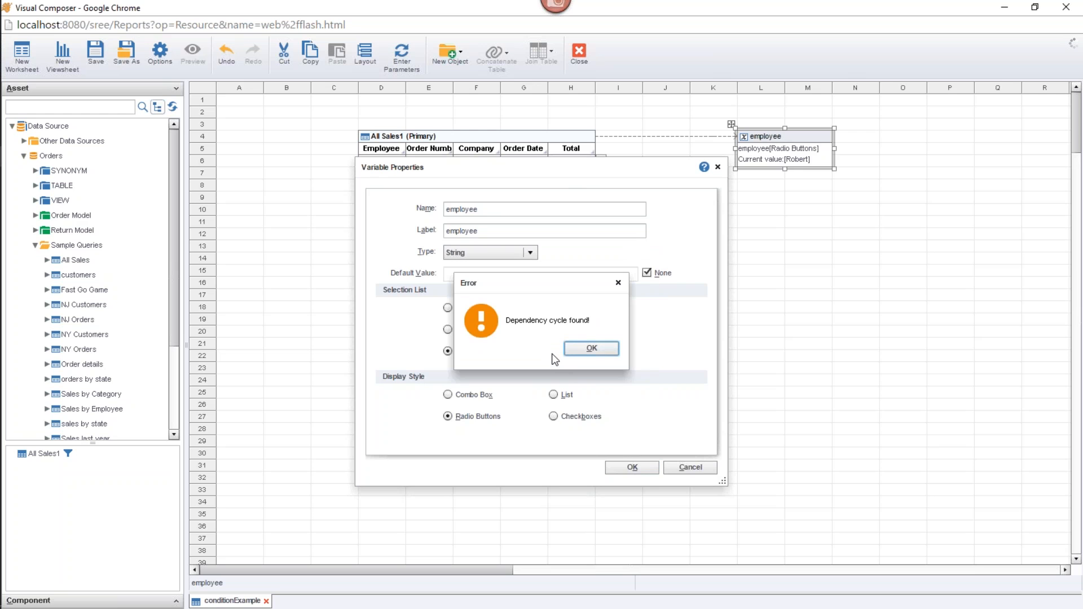
pyautogui.click(577, 349)
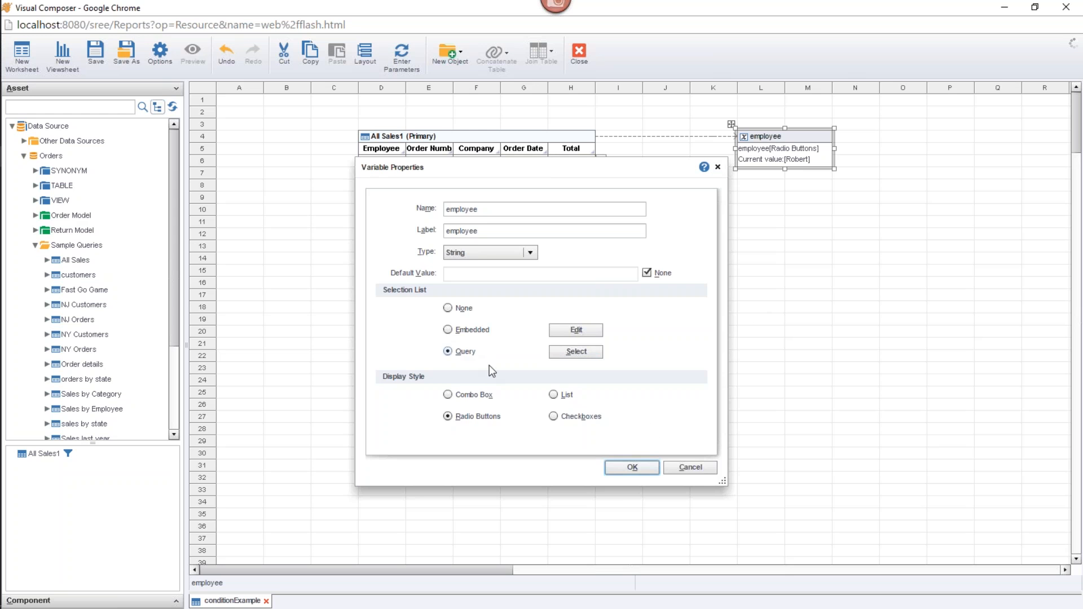
pyautogui.click(697, 467)
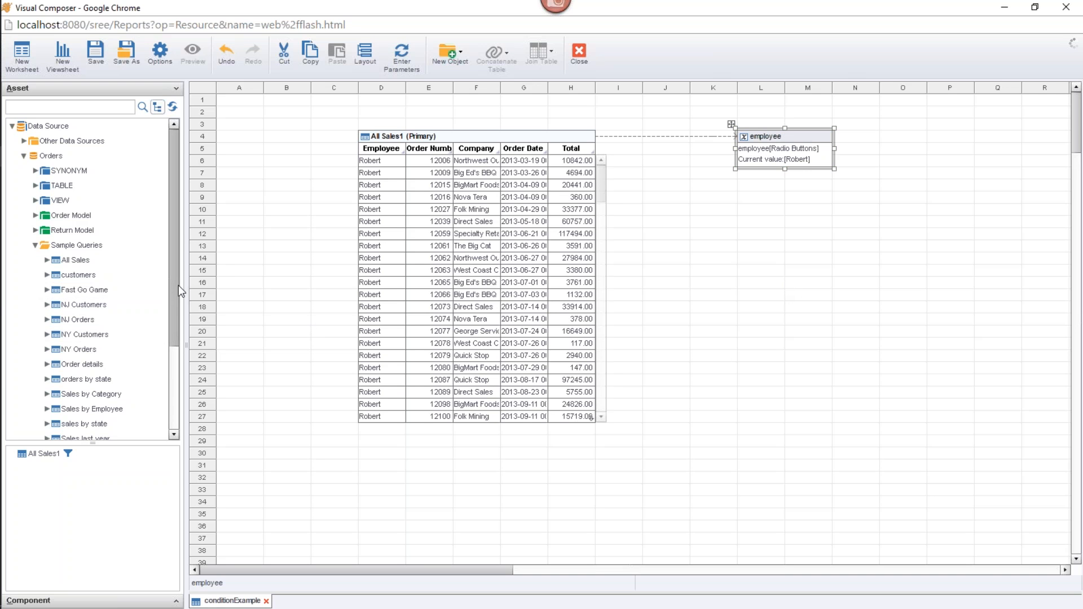
# Add the Sales by Employee sample query to the worksheet at cell M17 and show its live data
pyautogui.moveTo(178, 293); pyautogui.dragTo(180, 375)
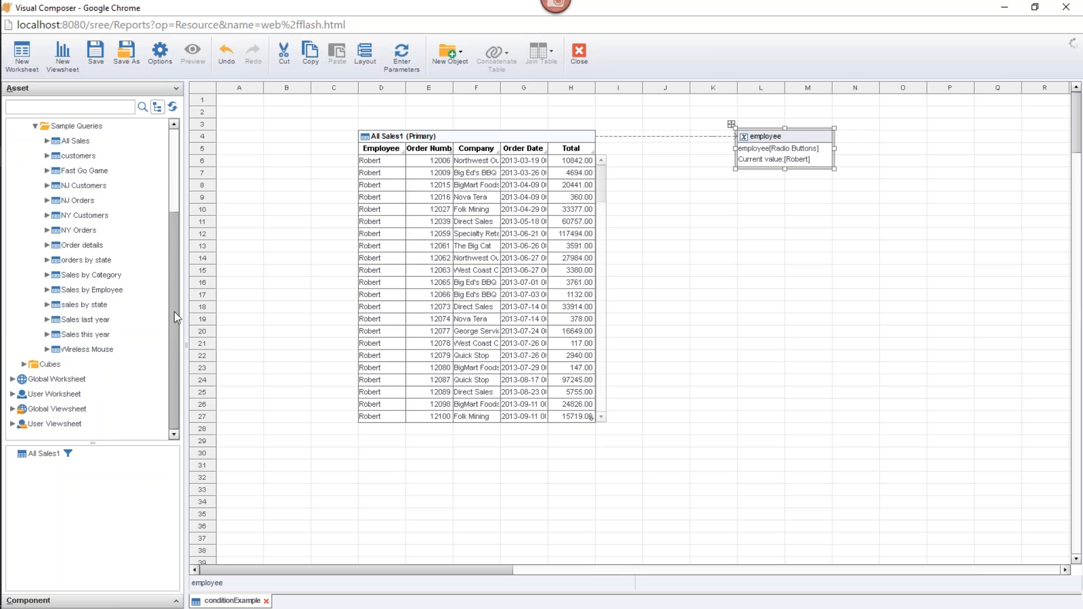
pyautogui.moveTo(65, 290); pyautogui.dragTo(834, 282)
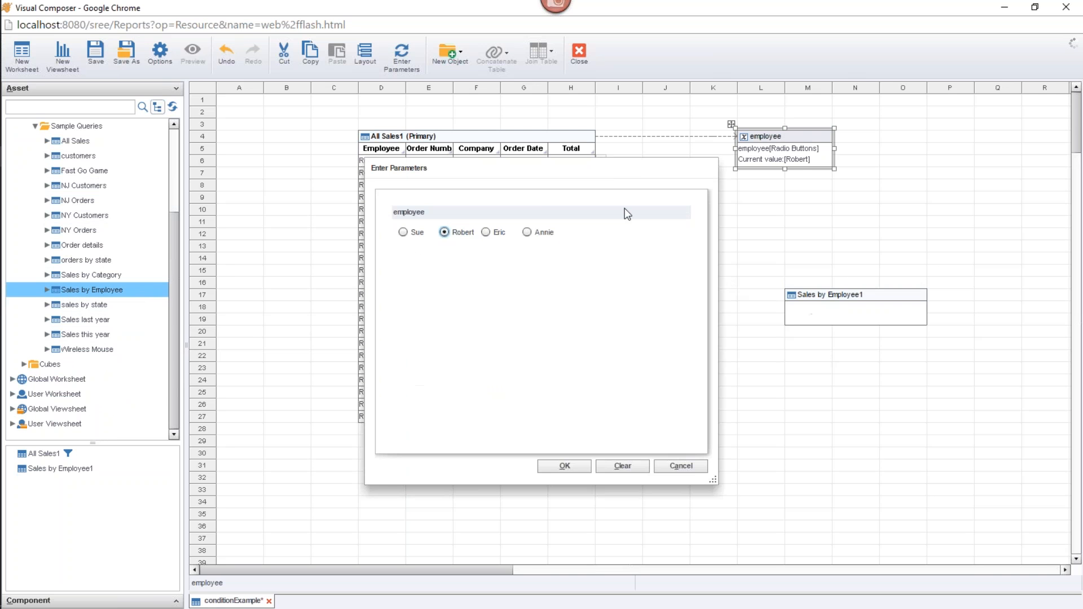
pyautogui.click(589, 465)
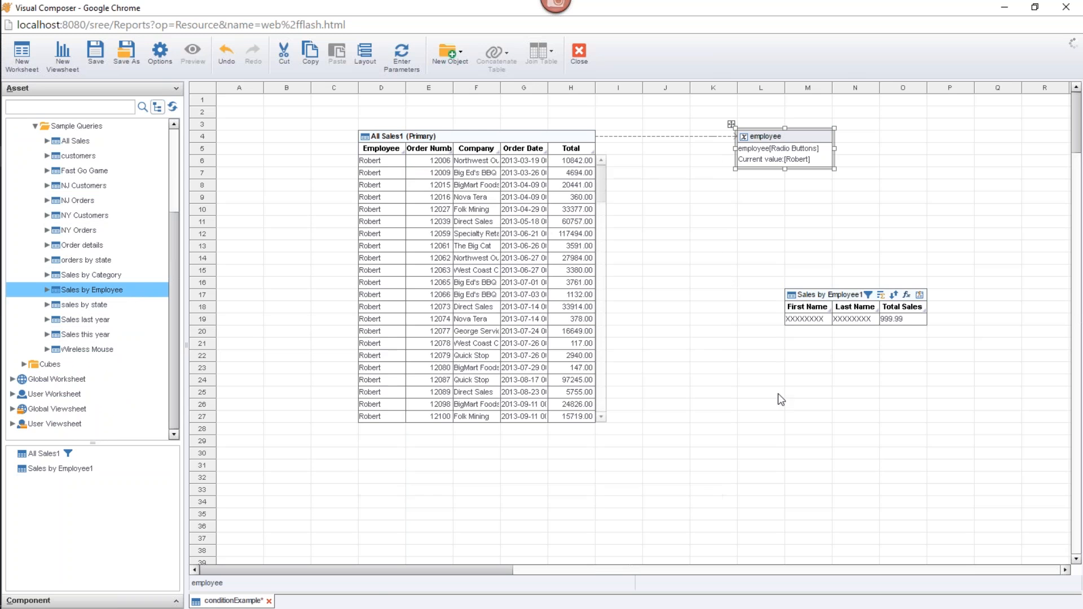
pyautogui.click(919, 295)
pyautogui.click(958, 321)
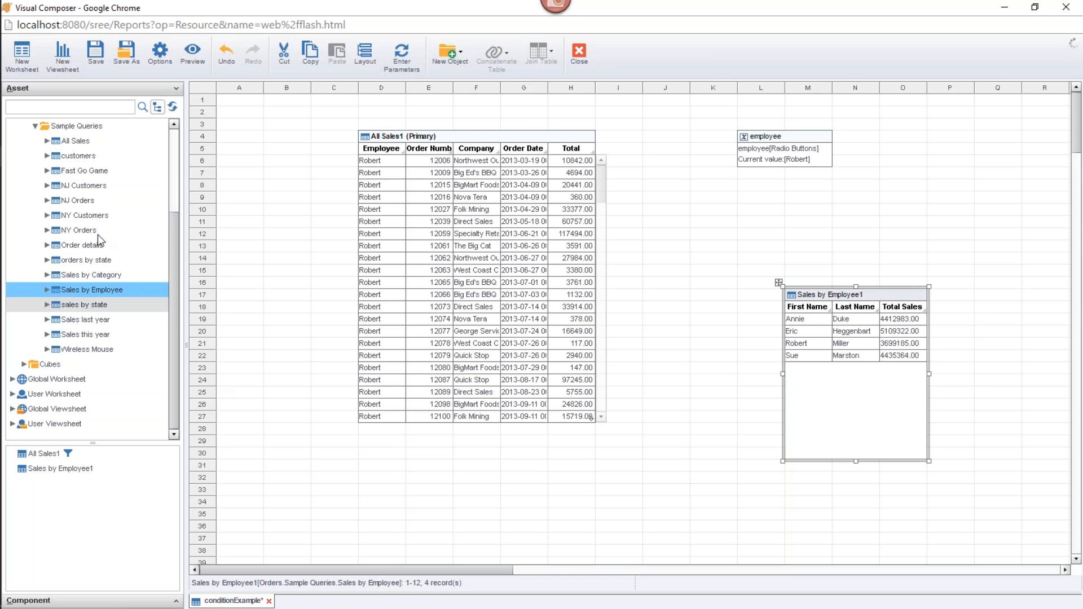
pyautogui.click(997, 355)
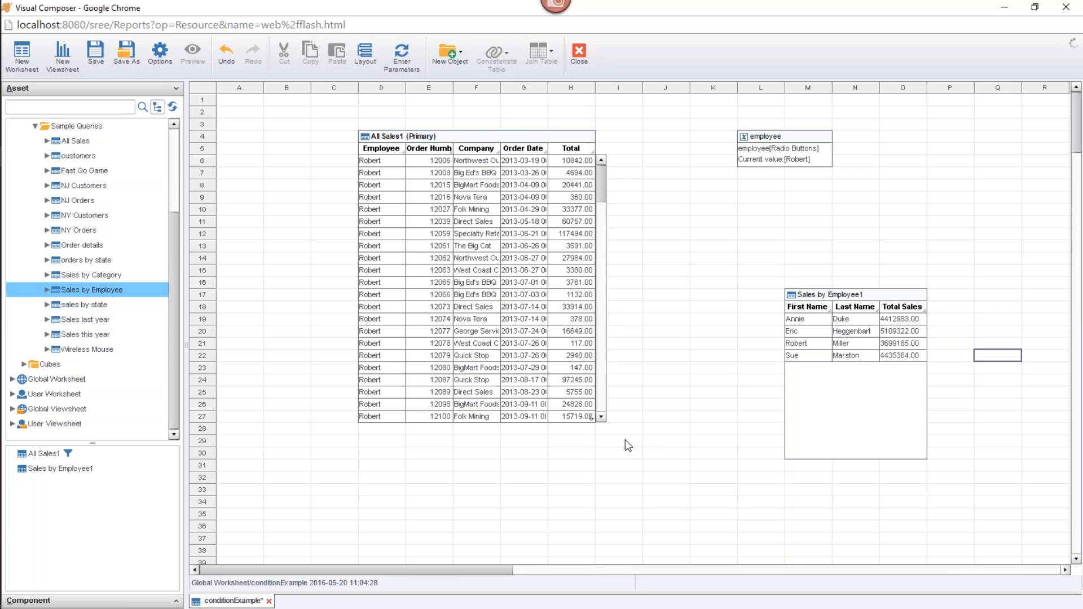
# Make the employee variable's selection list query-based, using Sales by Employee1 with First Name as both label and value column
pyautogui.click(787, 138)
pyautogui.rightClick(787, 138)
pyautogui.click(797, 147)
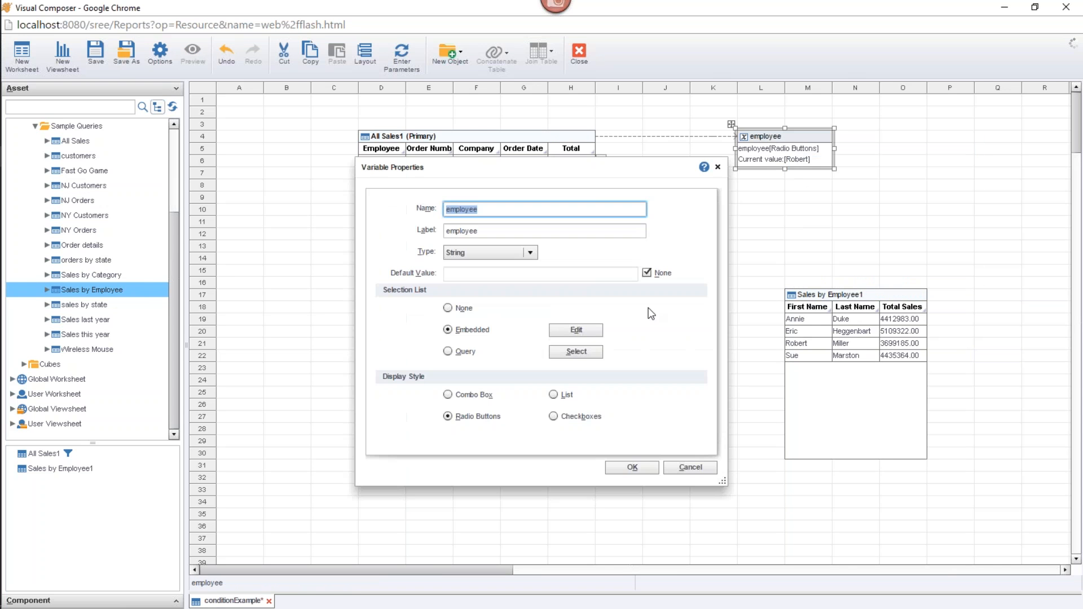
pyautogui.click(449, 352)
pyautogui.click(575, 352)
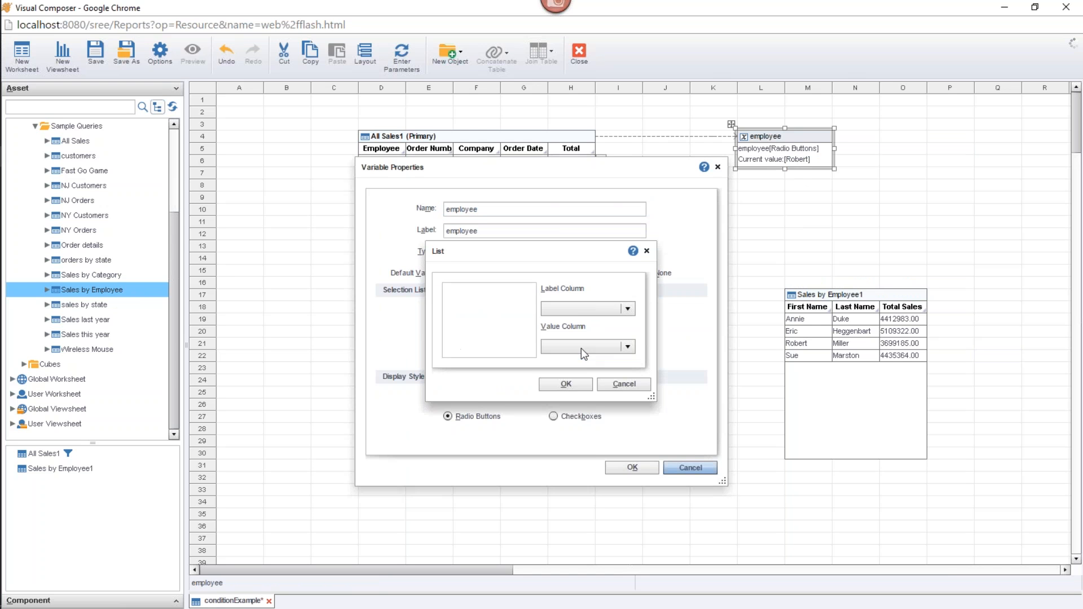
pyautogui.click(477, 304)
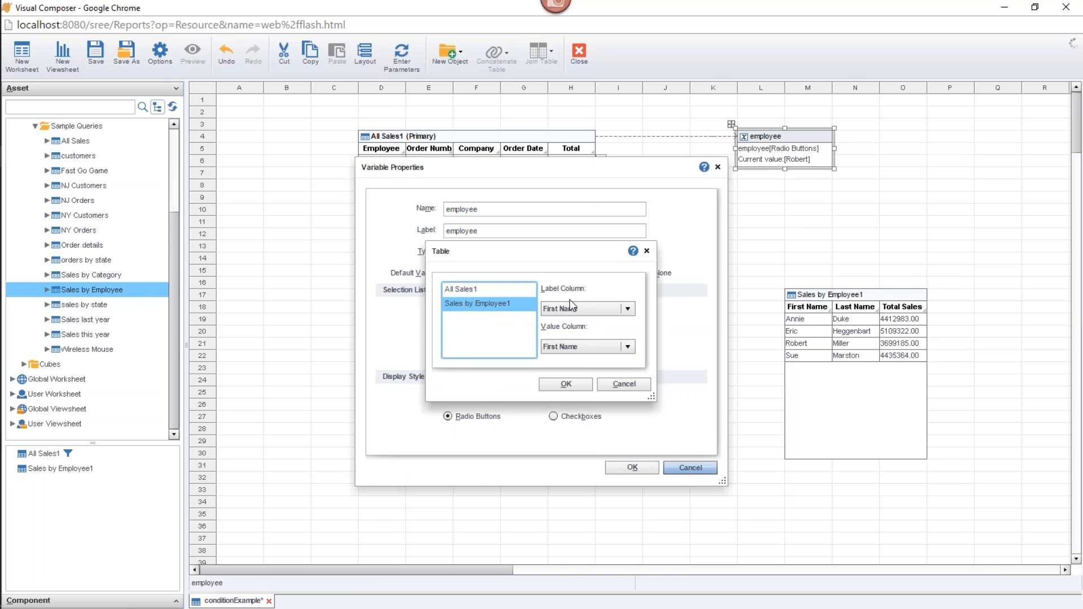
pyautogui.click(591, 307)
pyautogui.click(591, 307)
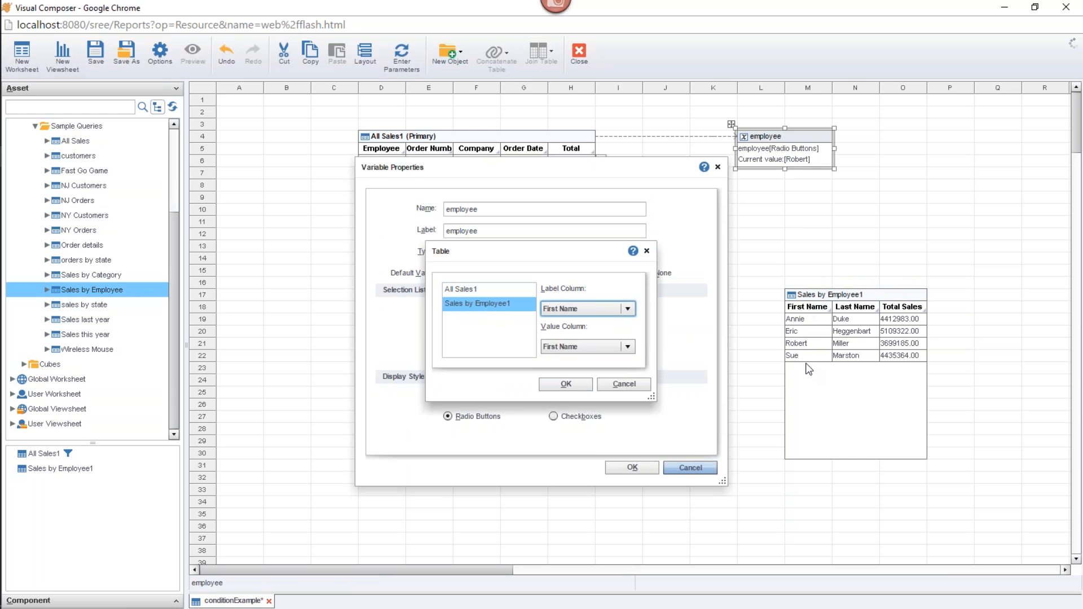
pyautogui.click(564, 384)
pyautogui.click(631, 464)
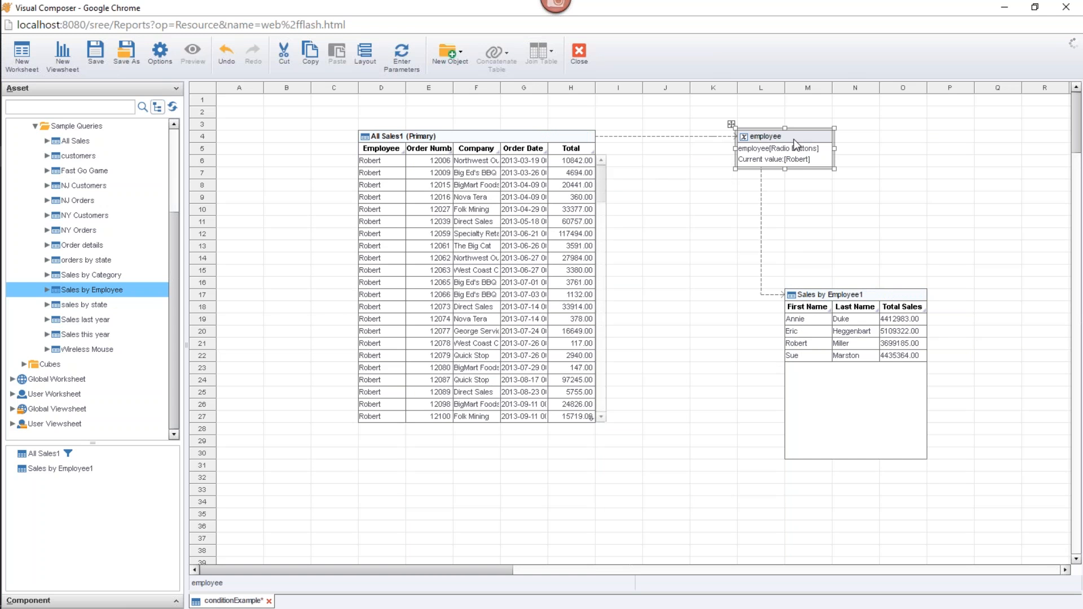
# Set the employee parameter to the first option offered, so that All Sales1 is filtered by it
pyautogui.click(410, 53)
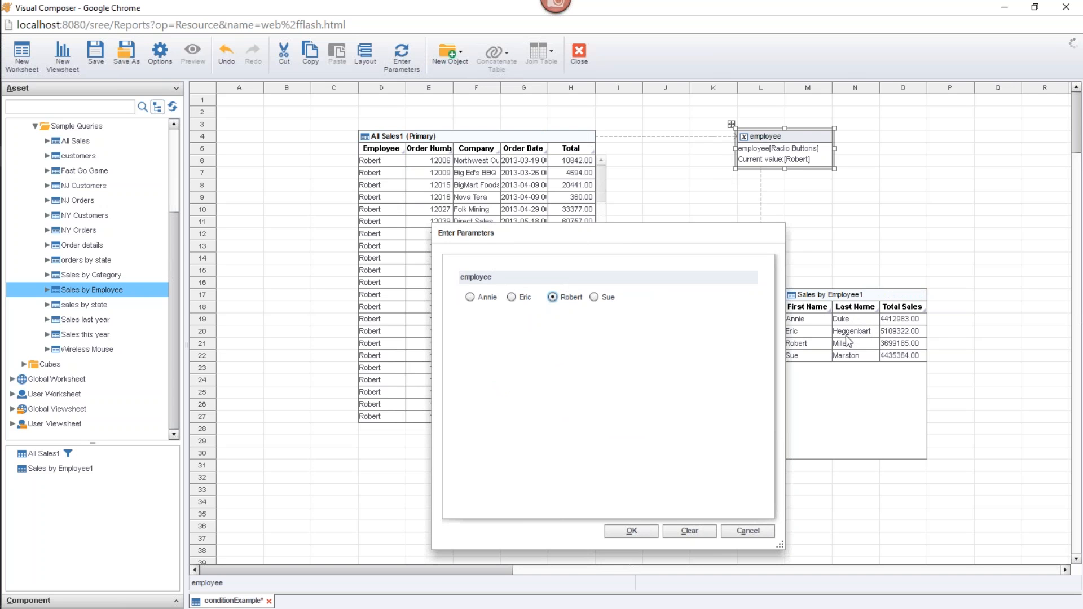
pyautogui.click(471, 297)
pyautogui.click(631, 532)
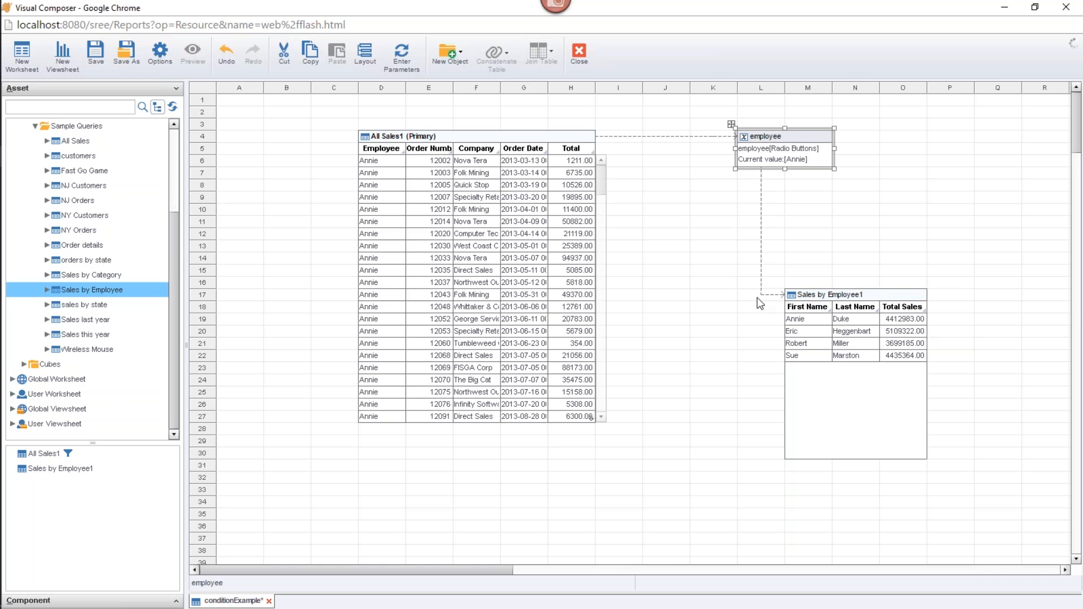
pyautogui.rightClick(485, 501)
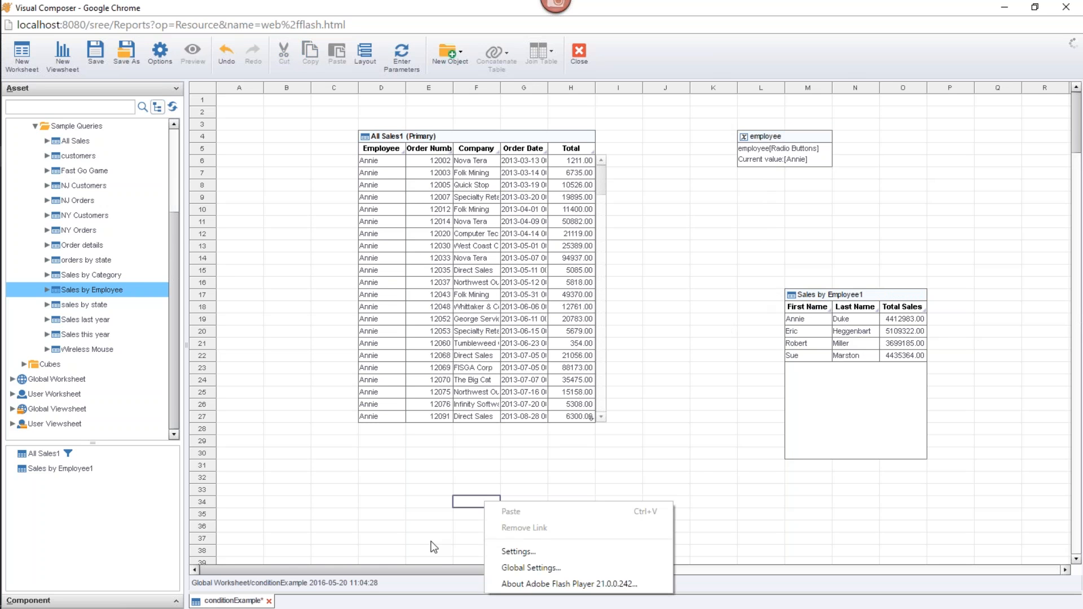
pyautogui.click(683, 467)
pyautogui.click(696, 489)
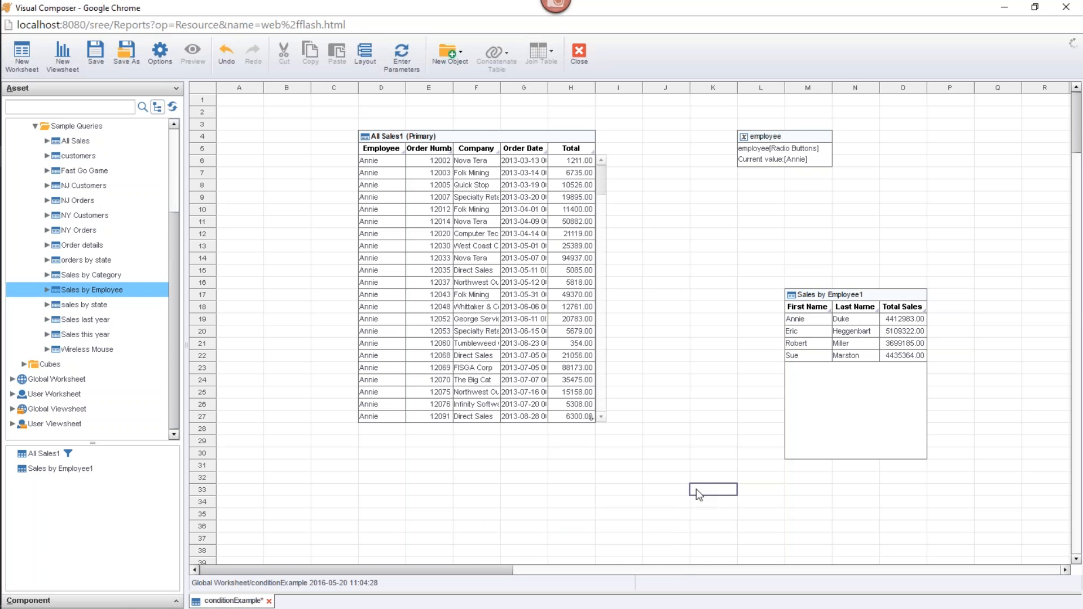
pyautogui.moveTo(3, 323)
pyautogui.moveTo(729, 144); pyautogui.dragTo(911, 423)
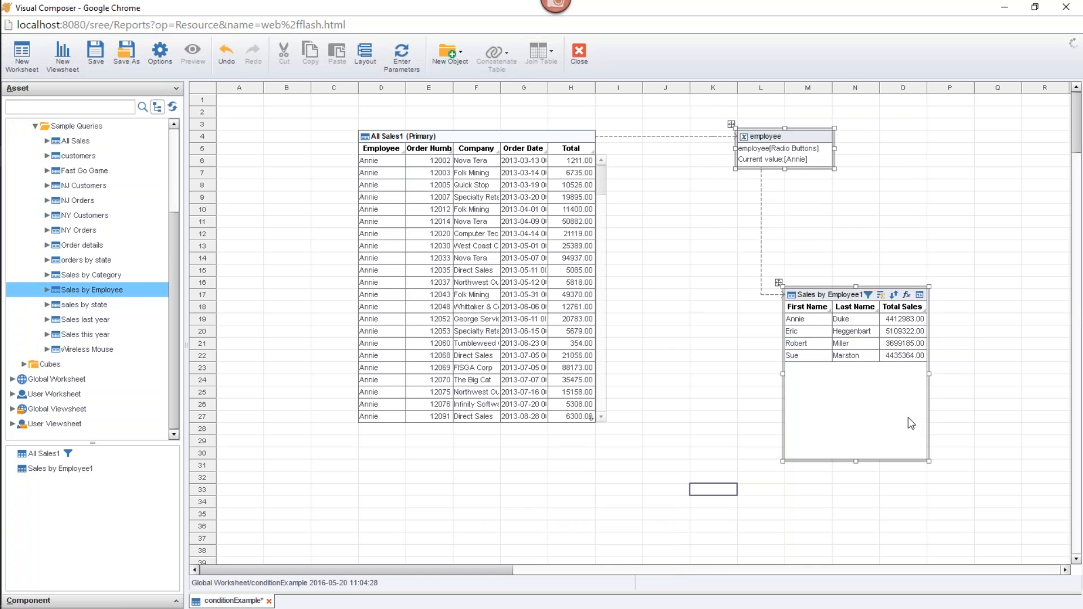
# Change the All Sales1 condition from the variable to a fixed value, with Employee equal to the second name in the browsed list
pyautogui.click(536, 136)
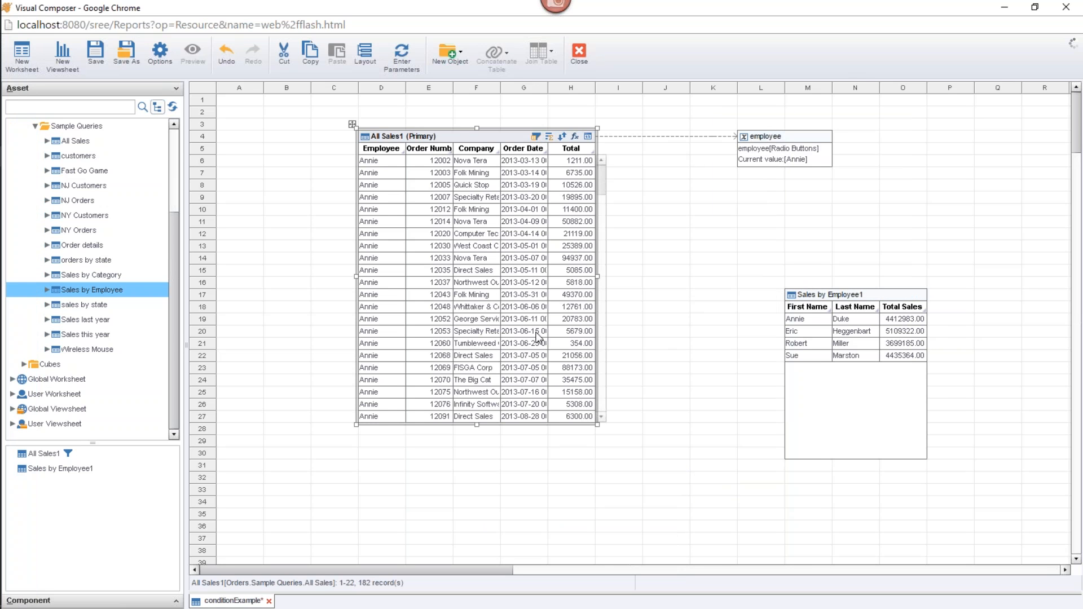
pyautogui.click(383, 226)
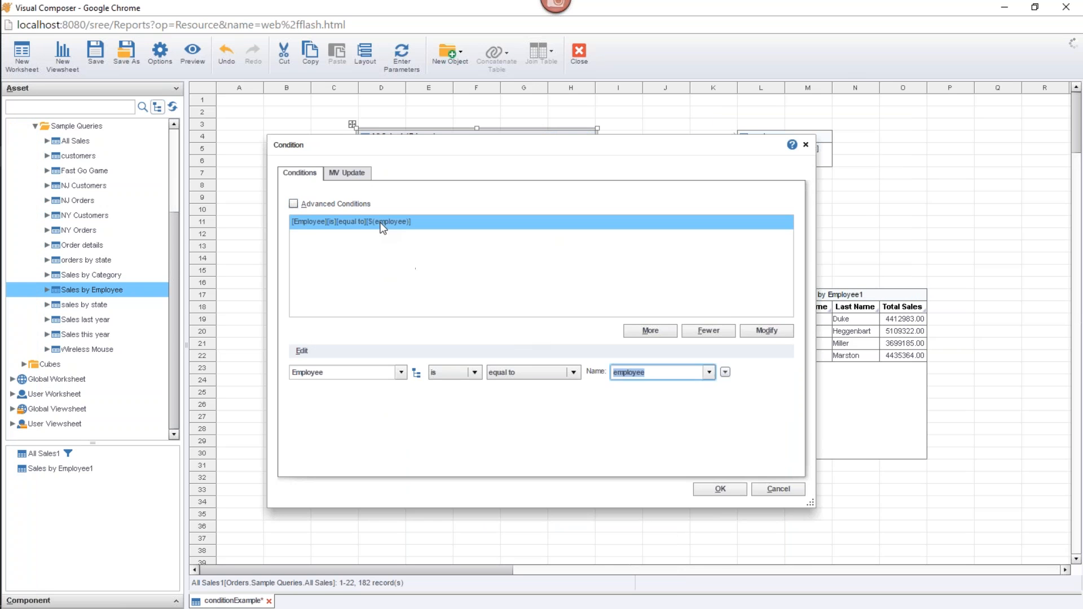
pyautogui.click(724, 372)
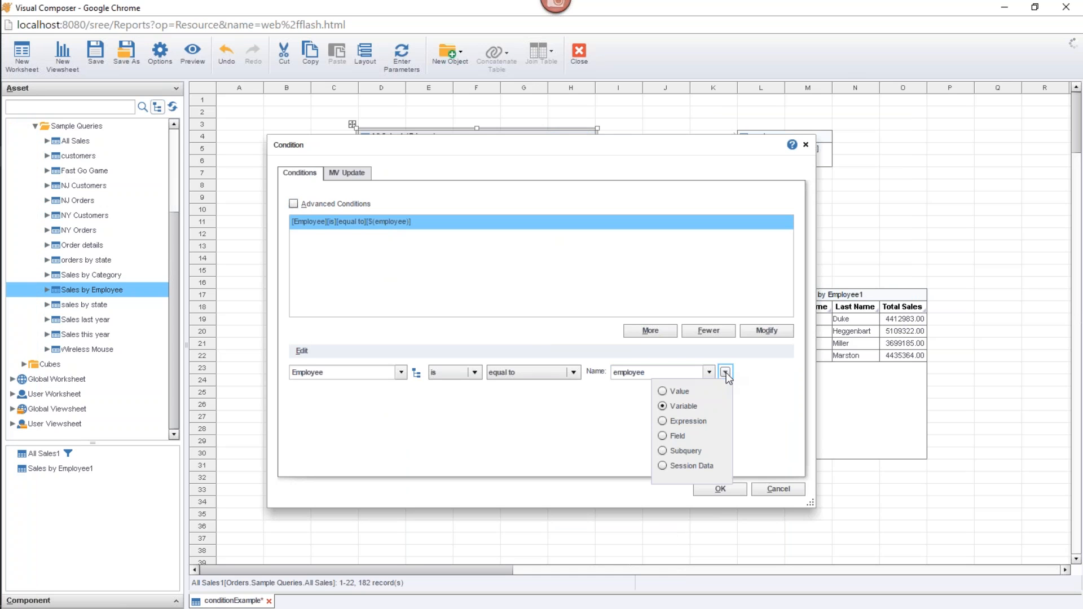
pyautogui.click(689, 393)
pyautogui.click(660, 373)
pyautogui.click(697, 372)
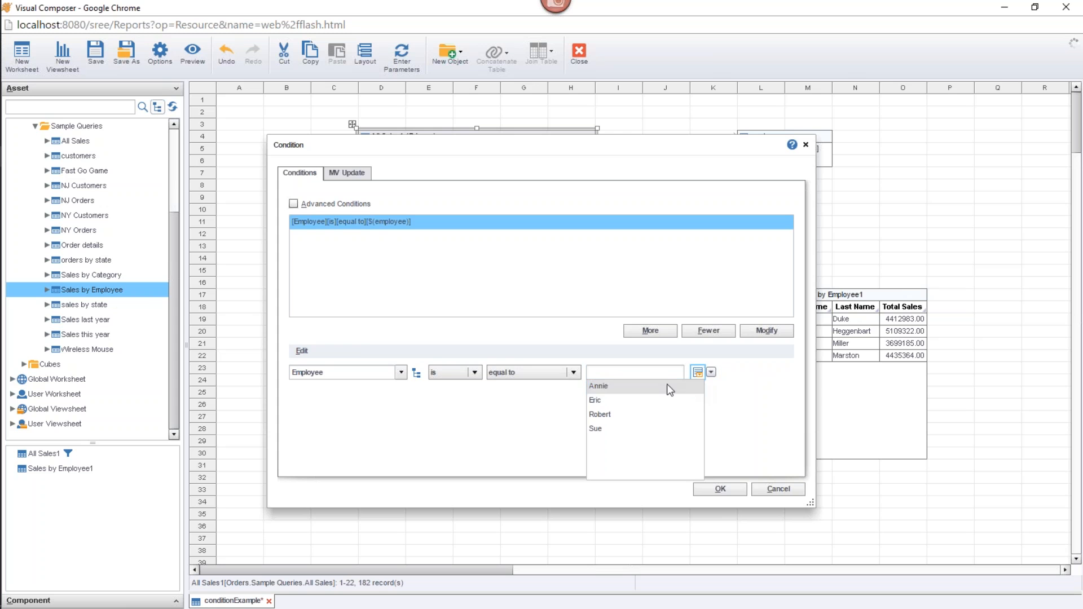
pyautogui.click(599, 401)
pyautogui.click(710, 486)
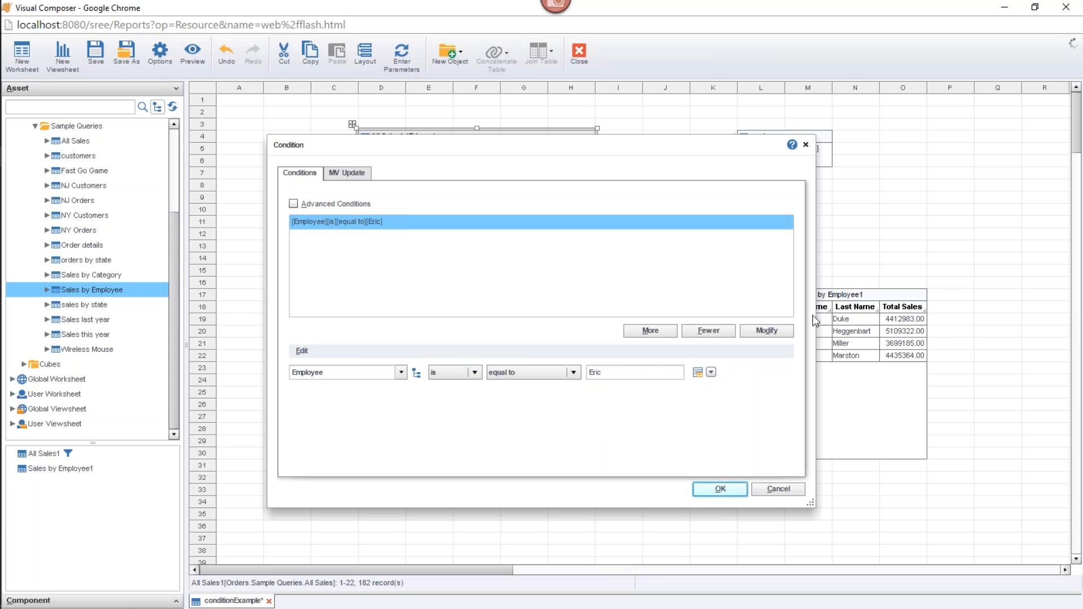
# Delete the employee variable and the Sales by Employee1 table from the worksheet
pyautogui.moveTo(793, 138); pyautogui.dragTo(922, 406)
pyautogui.press('Delete')
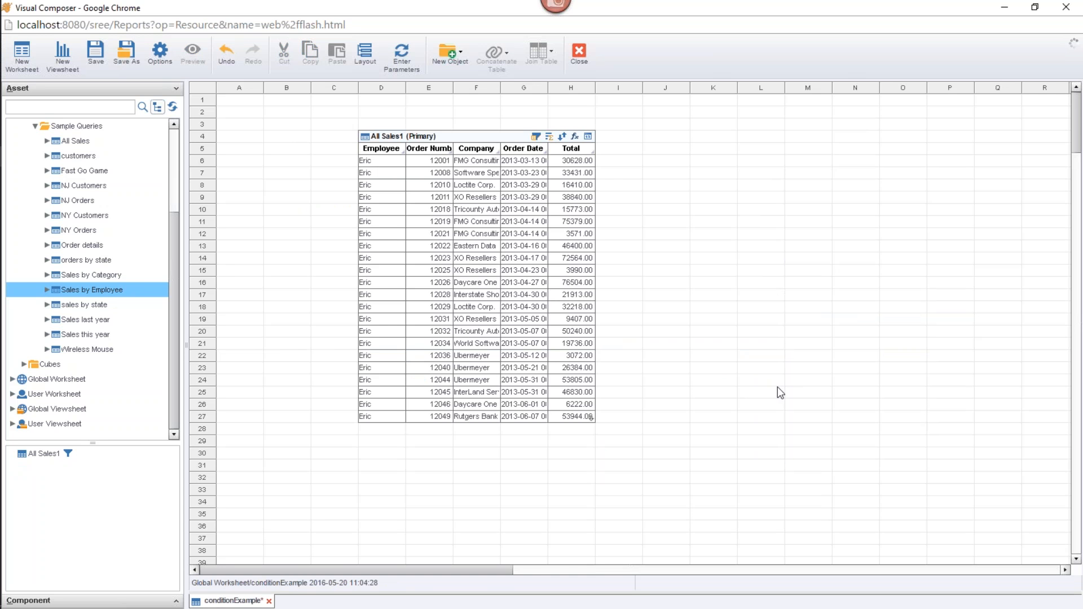
# Review the value source choices for the All Sales1 Employee condition, and close the condition settings without changes
pyautogui.click(535, 139)
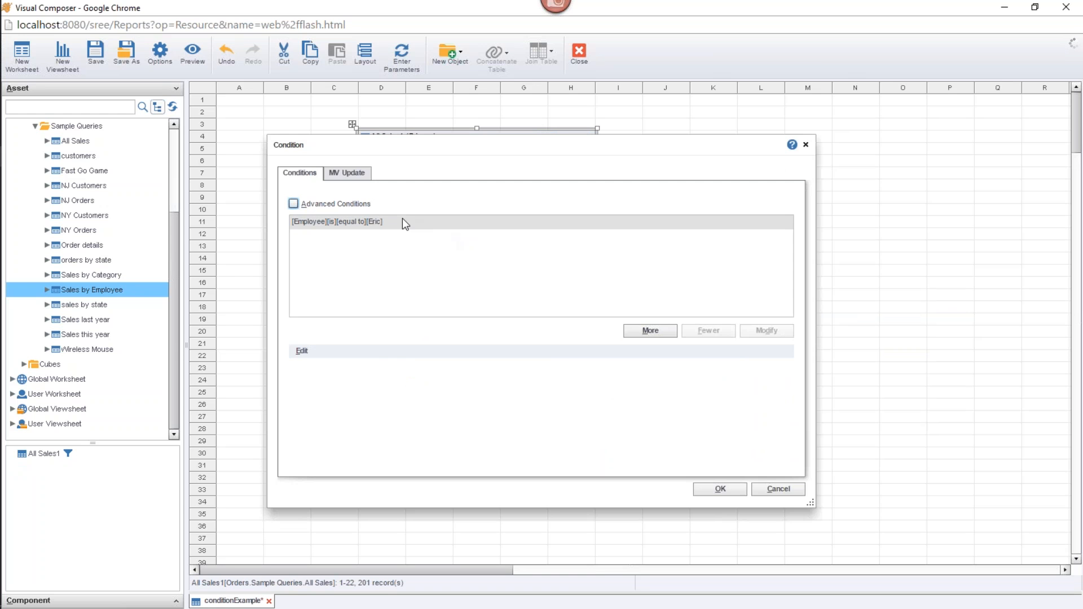
pyautogui.click(403, 221)
pyautogui.click(712, 373)
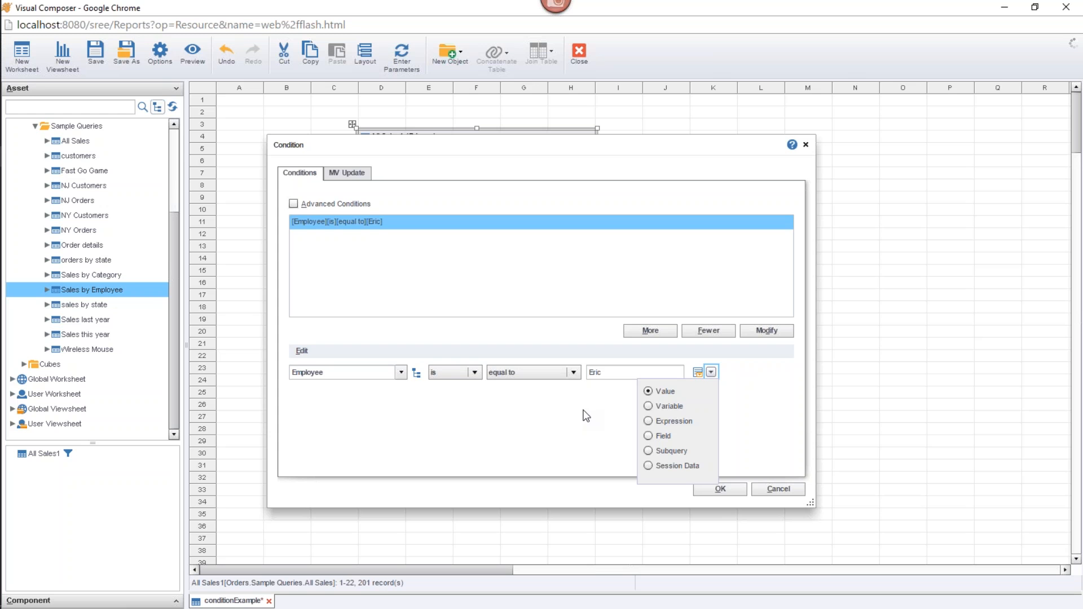
pyautogui.click(564, 146)
pyautogui.moveTo(557, 139); pyautogui.dragTo(558, 285)
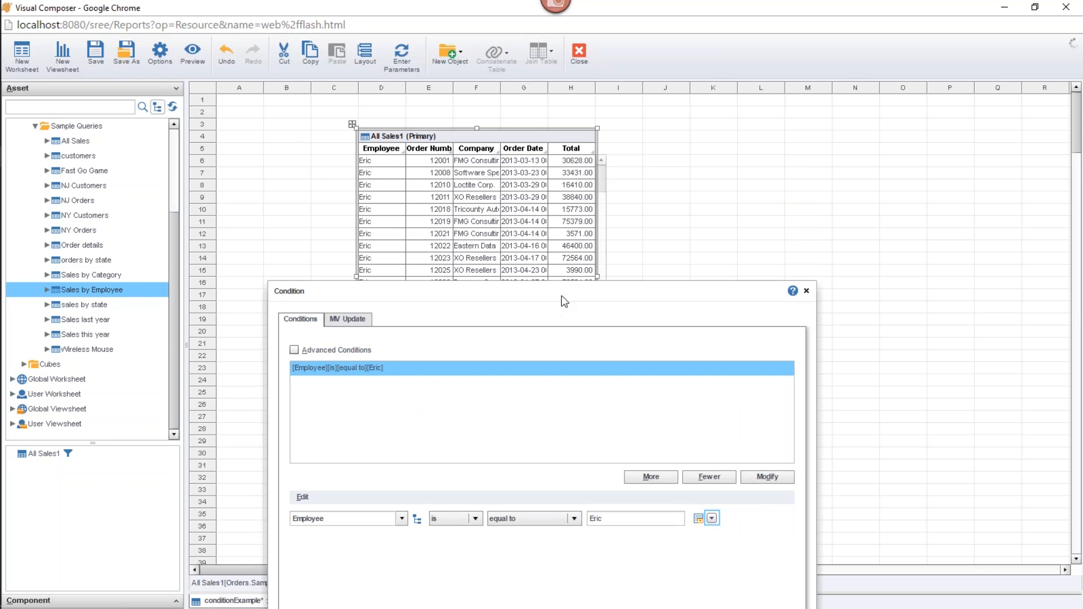
pyautogui.moveTo(641, 293); pyautogui.dragTo(639, 185)
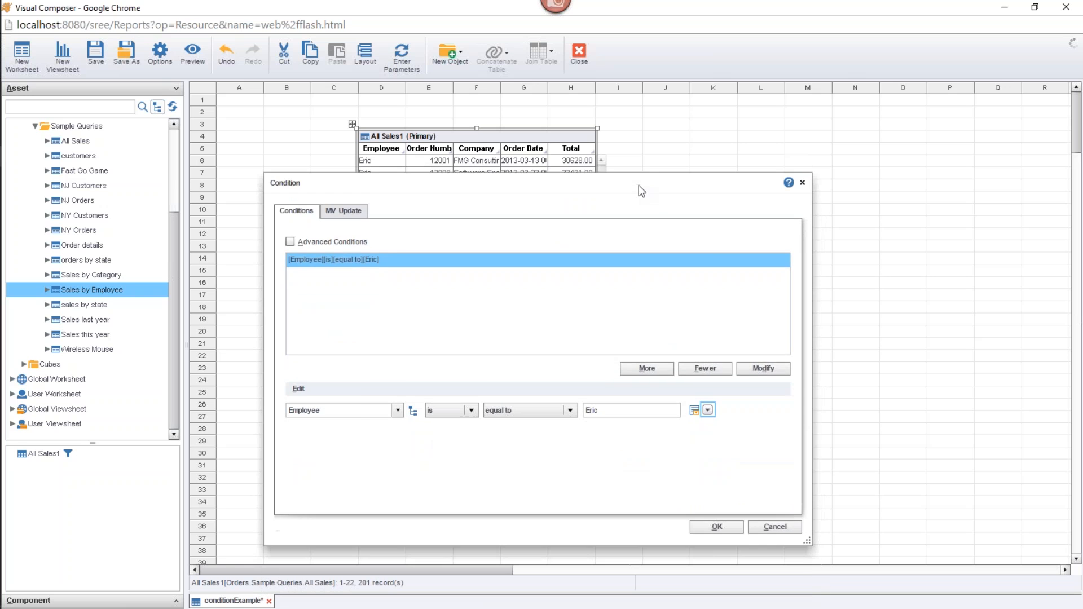
pyautogui.click(800, 183)
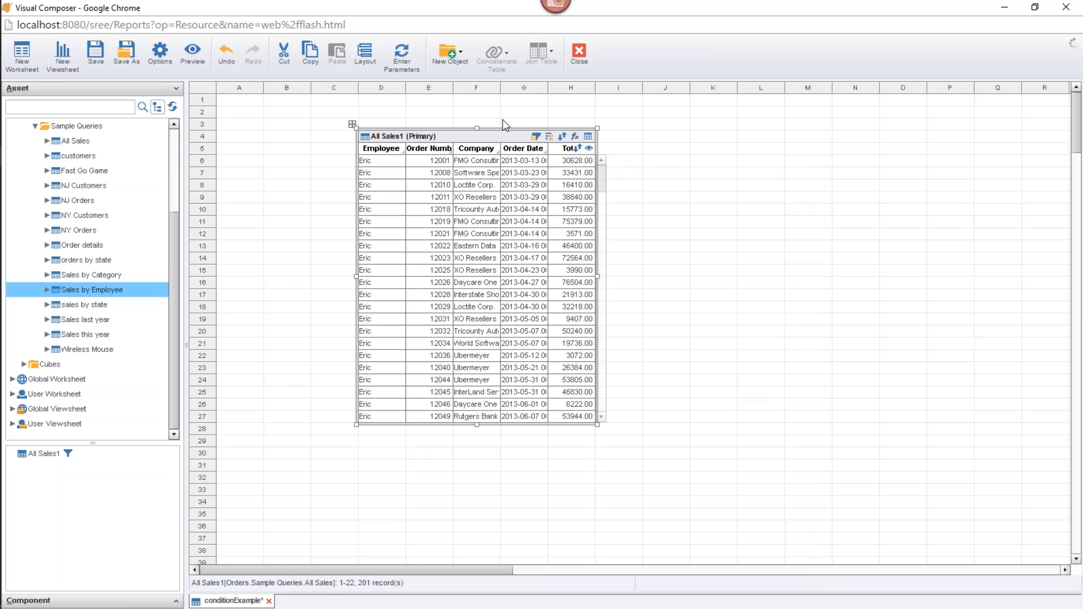
# Create a new variable named period that uses an embedded selection list
pyautogui.click(441, 59)
pyautogui.click(450, 180)
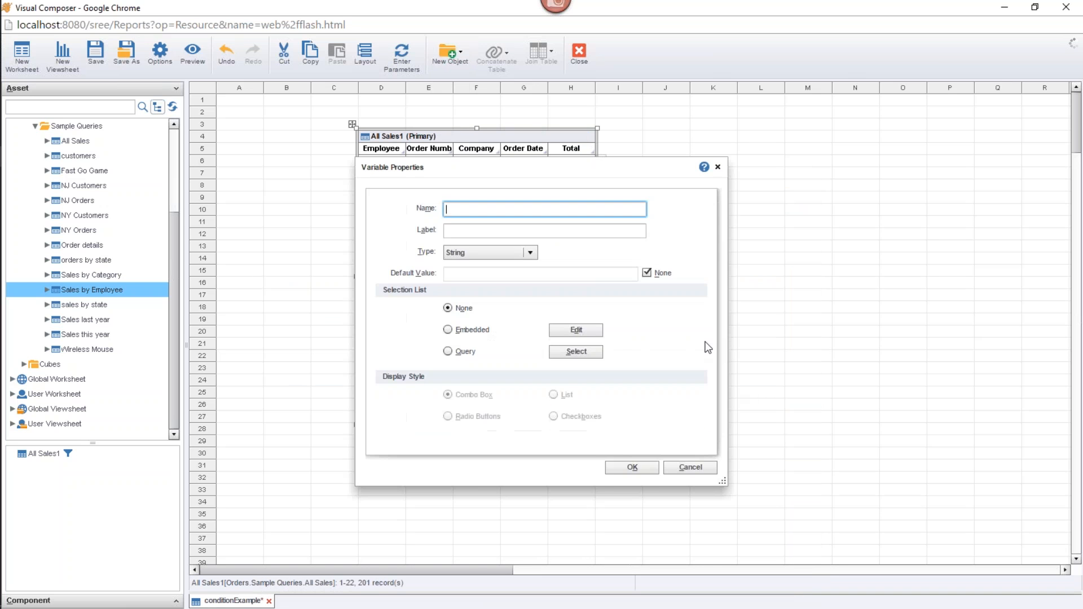
pyautogui.write('period')
pyautogui.click(449, 329)
# Define the first embedded list entry of the period variable with label Last Year and value lastYear
pyautogui.click(587, 330)
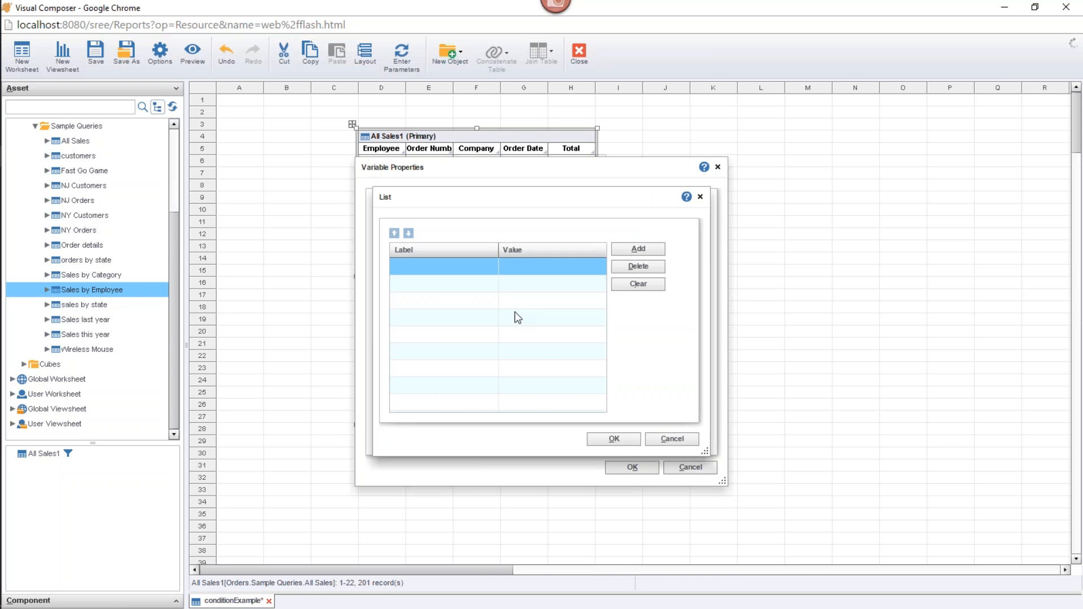
pyautogui.click(470, 272)
pyautogui.write('Last')
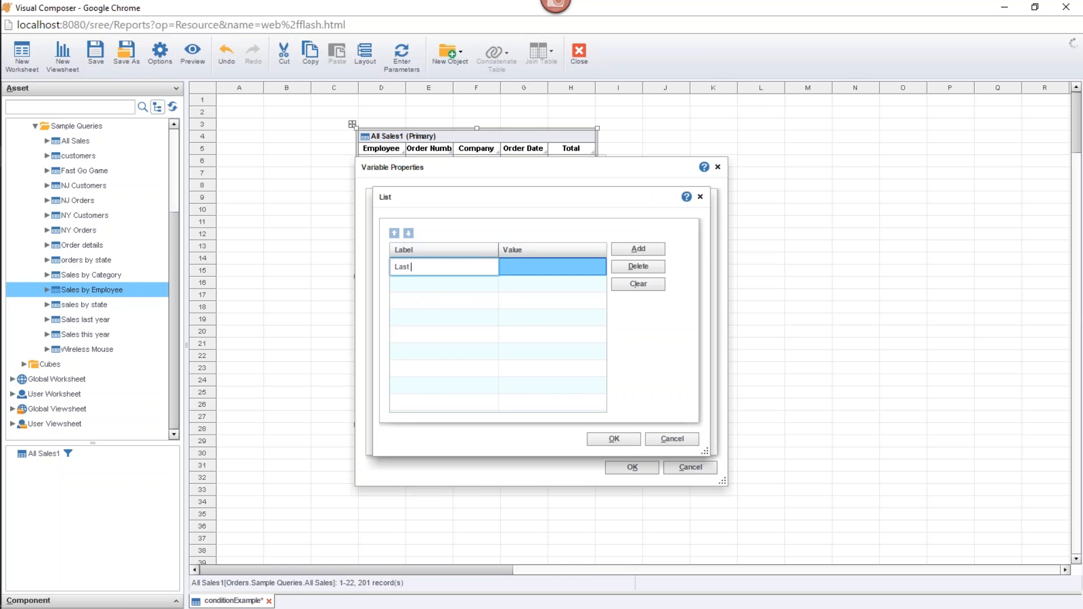
pyautogui.write(' Year')
pyautogui.click(585, 274)
pyautogui.click(583, 270)
pyautogui.write('las')
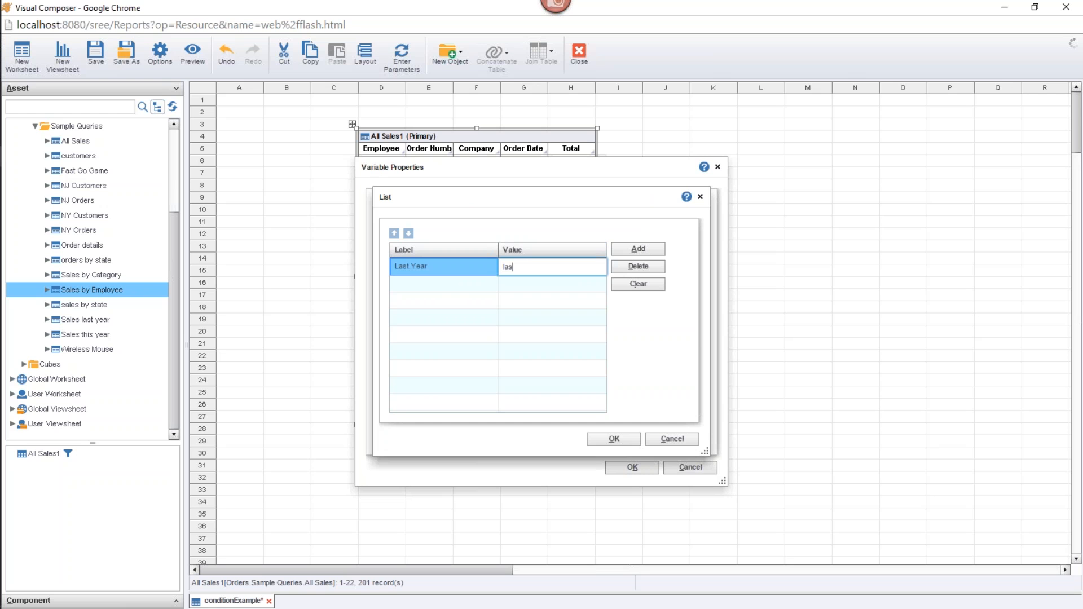
pyautogui.write('tYear')
# Add a second entry to the embedded list with label This Year and value thisYear
pyautogui.click(638, 249)
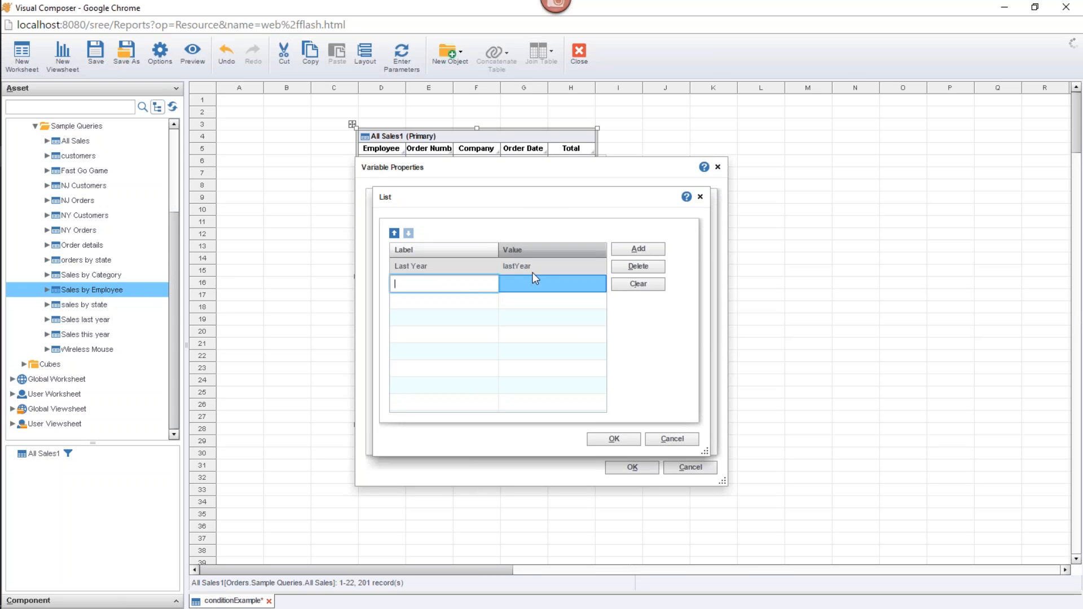
pyautogui.write('Th')
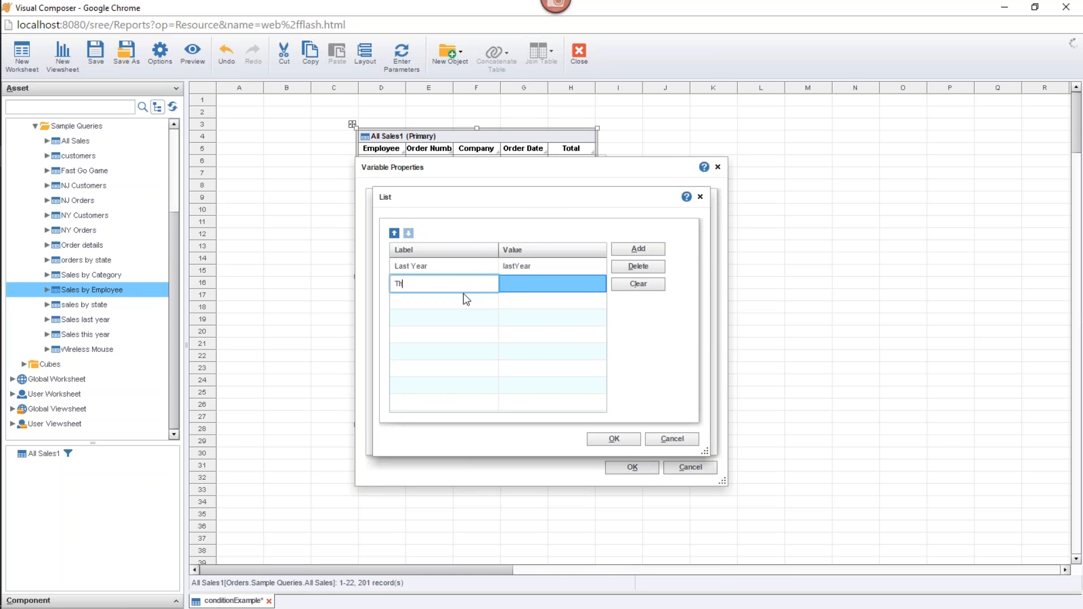
pyautogui.write('is yea')
pyautogui.press('BackSpace')
pyautogui.press('BackSpace')
pyautogui.press('BackSpace')
pyautogui.write('Year')
pyautogui.click(521, 285)
pyautogui.write('thisYear')
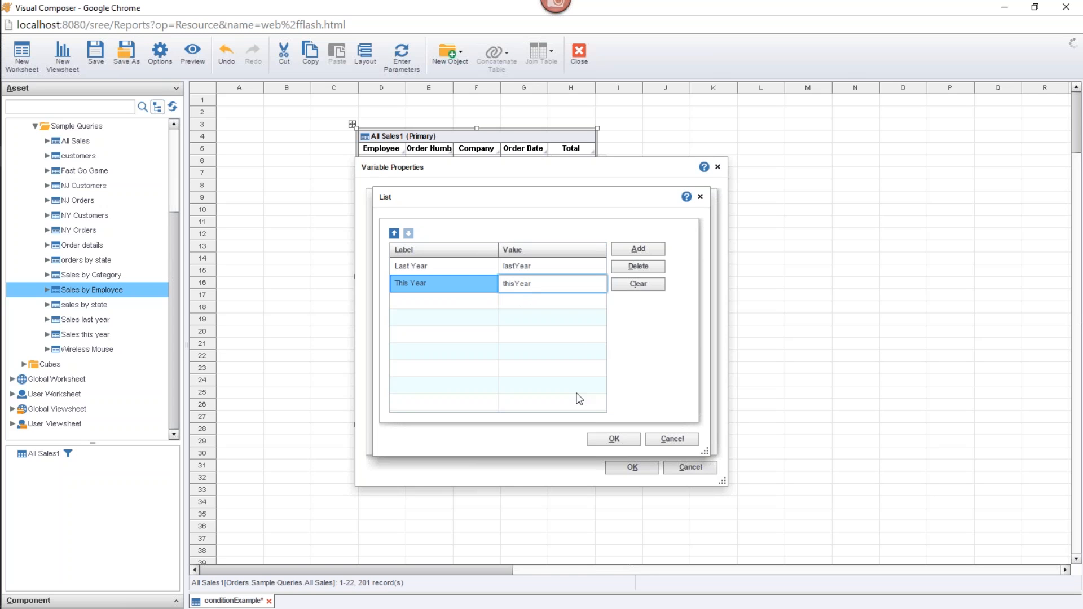
# Accept the list and the period variable, and place the variable beside the All Sales1 table with its corner at cell K4
pyautogui.click(613, 439)
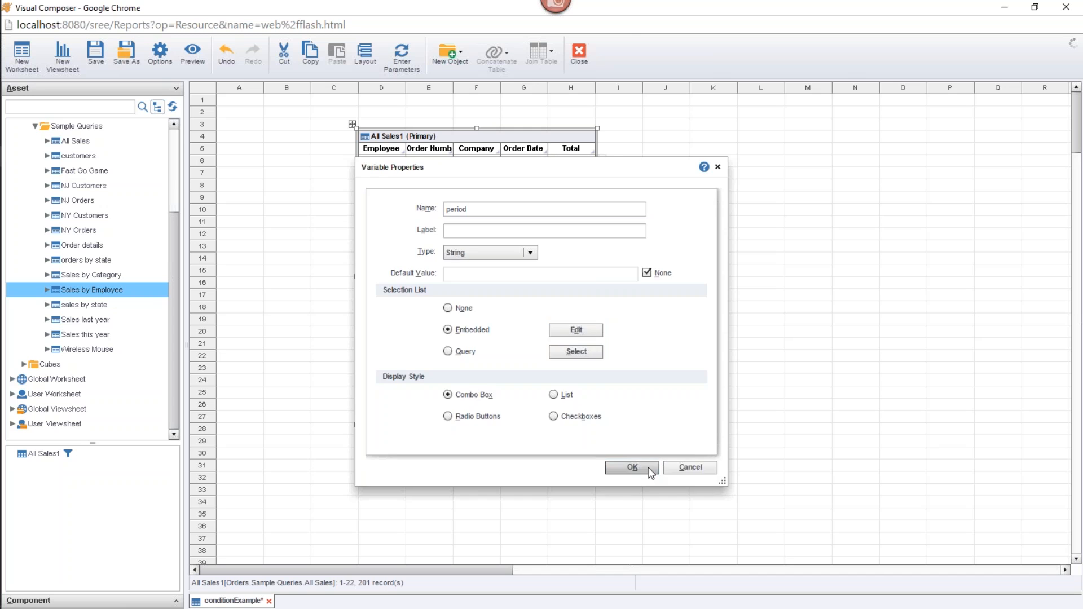
pyautogui.click(632, 468)
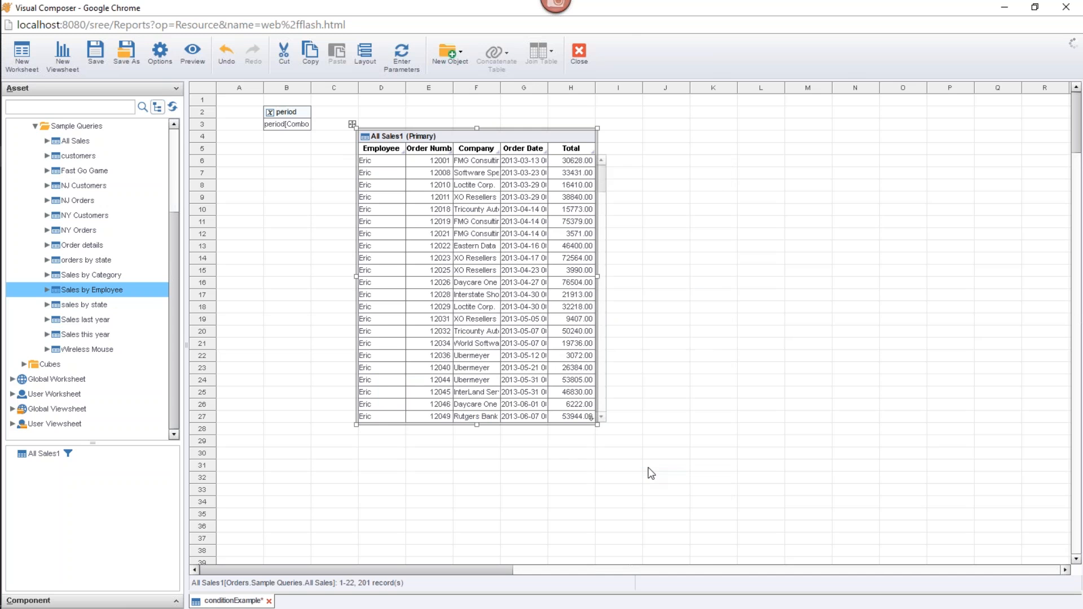
pyautogui.click(284, 113)
pyautogui.moveTo(284, 113); pyautogui.dragTo(756, 169)
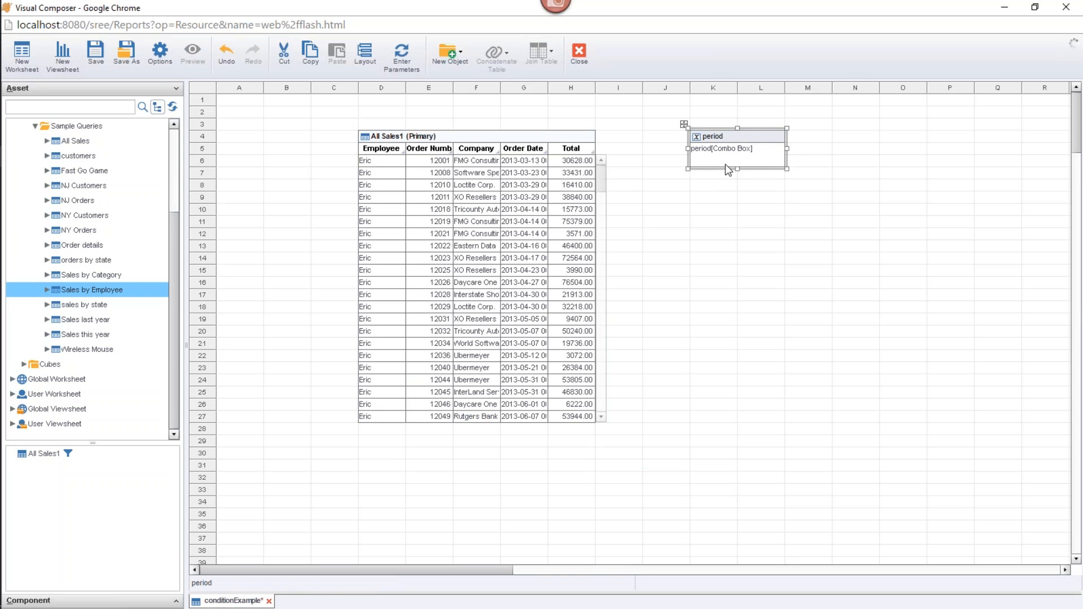
# Open the condition settings of All Sales1 and select the existing Employee condition
pyautogui.click(483, 146)
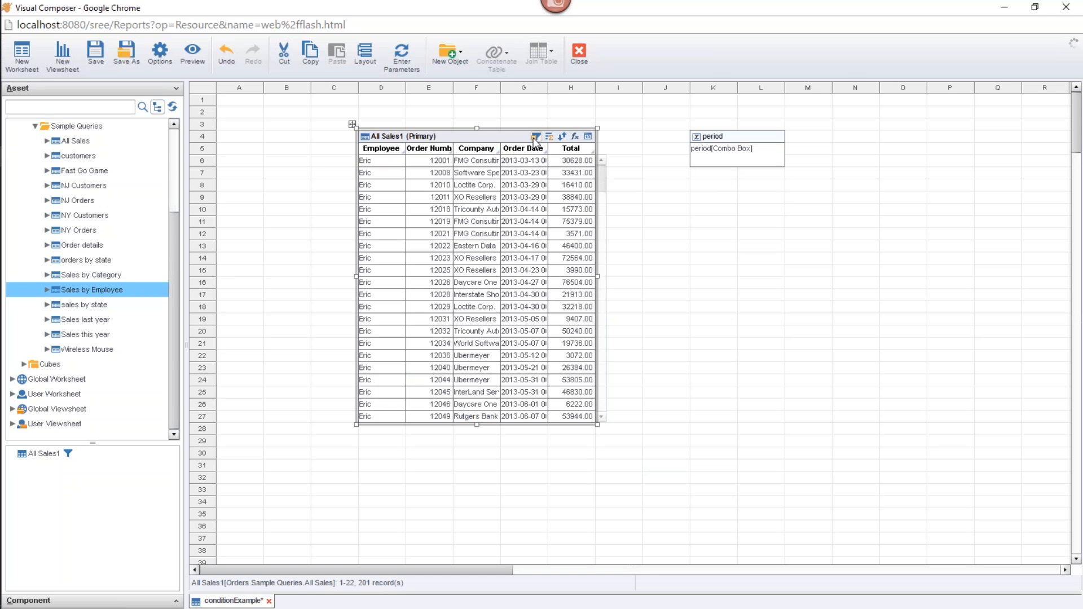
pyautogui.click(382, 220)
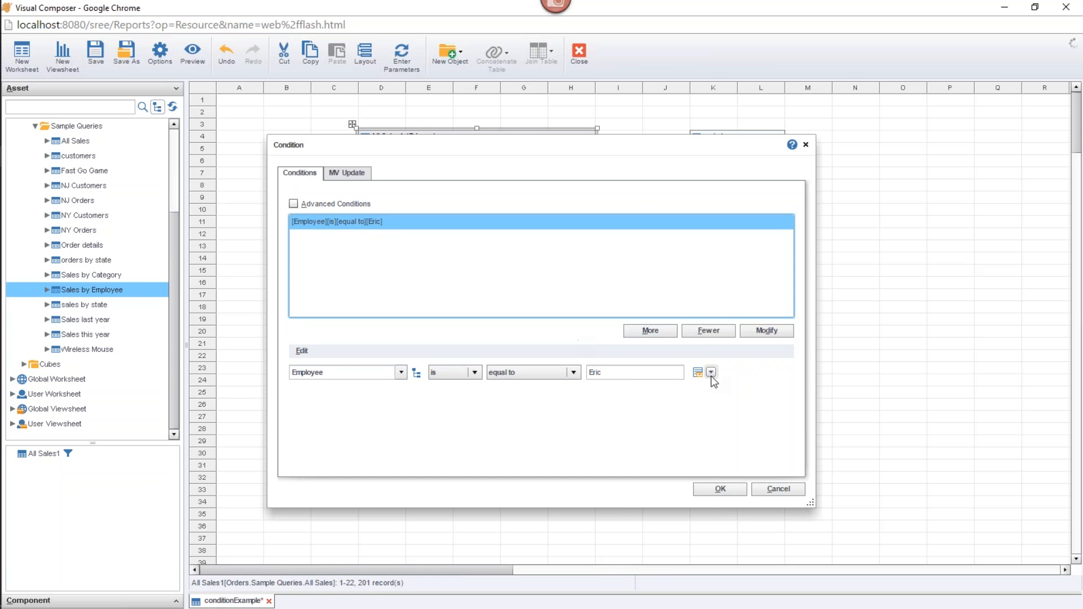
# Switch the condition's comparison value to a variable and set the condition's field to Order Date
pyautogui.click(711, 372)
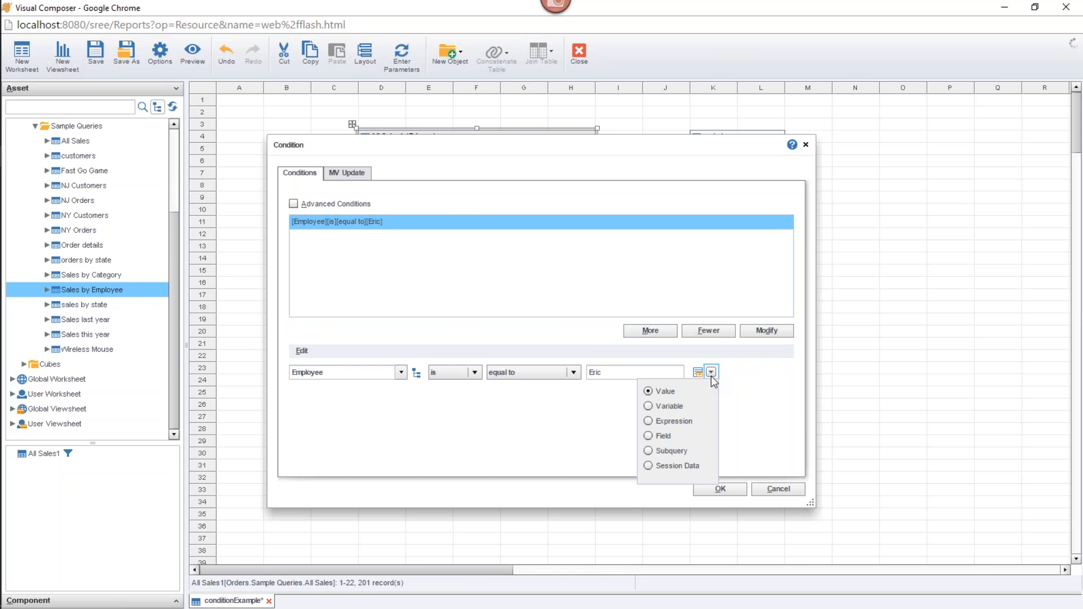
pyautogui.click(652, 407)
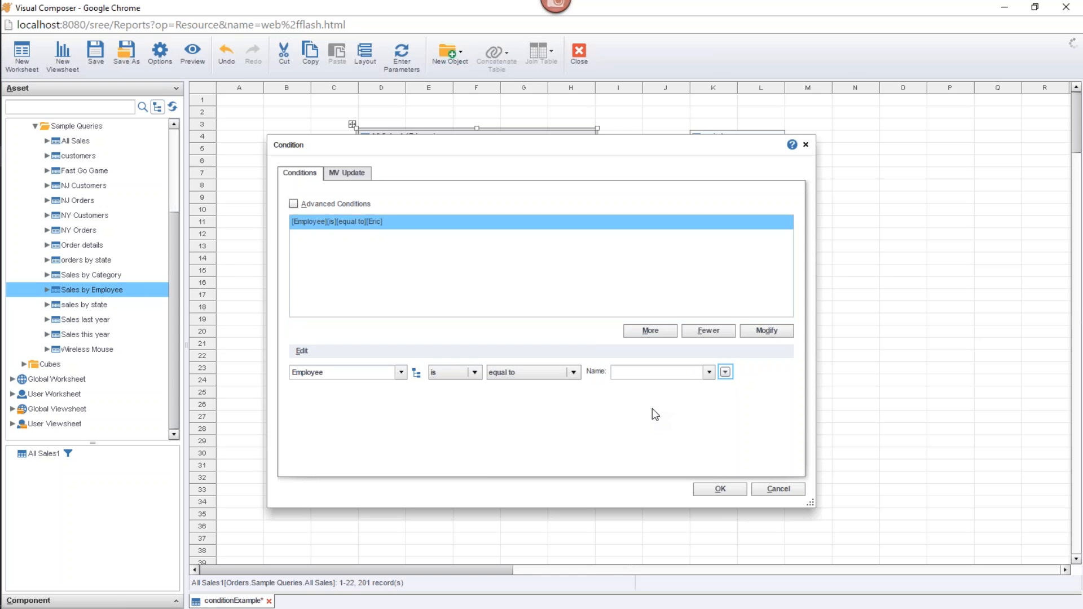
pyautogui.click(573, 374)
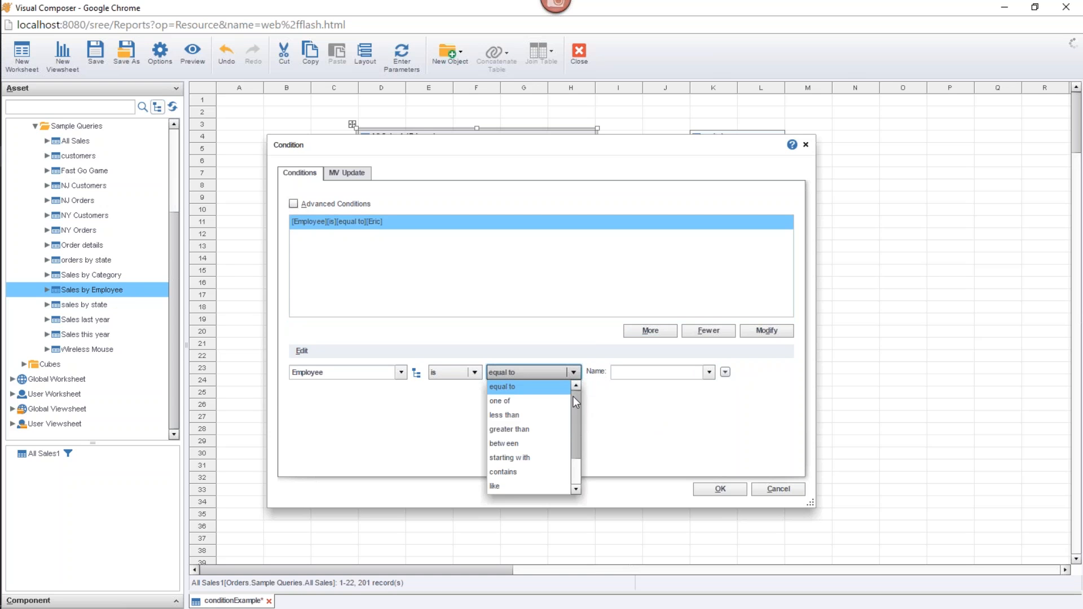
pyautogui.click(401, 372)
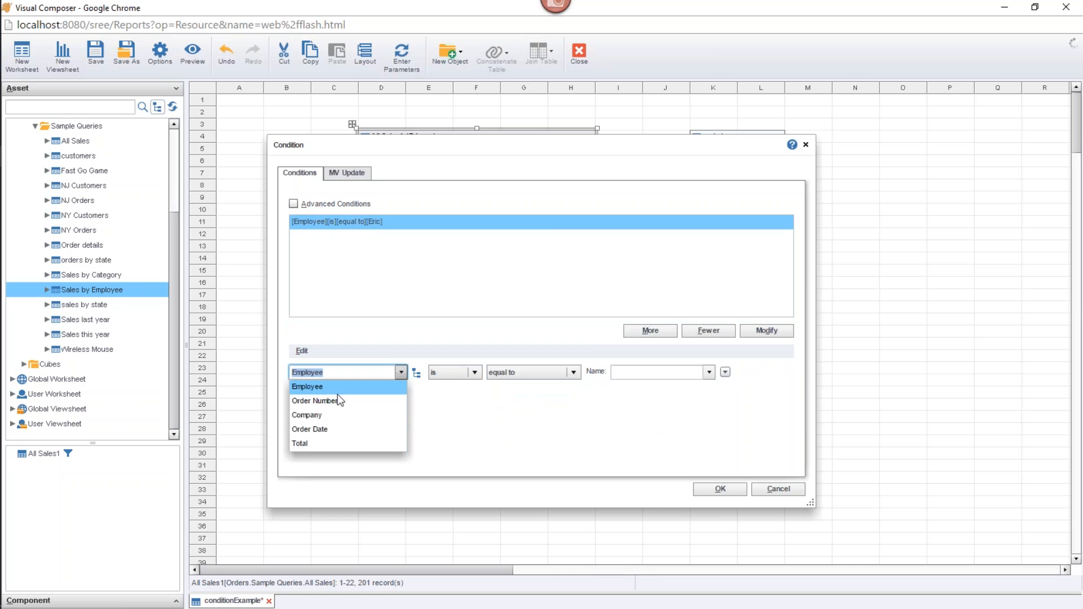
pyautogui.click(321, 426)
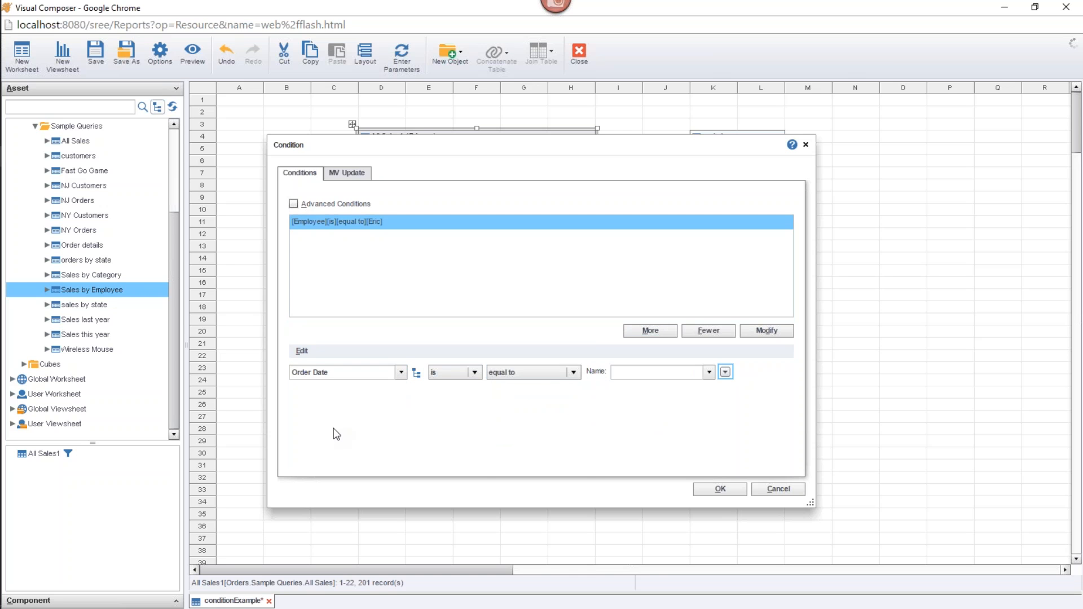
# Set the Order Date condition's operator to in range and choose Last year as the range
pyautogui.click(514, 375)
pyautogui.click(520, 408)
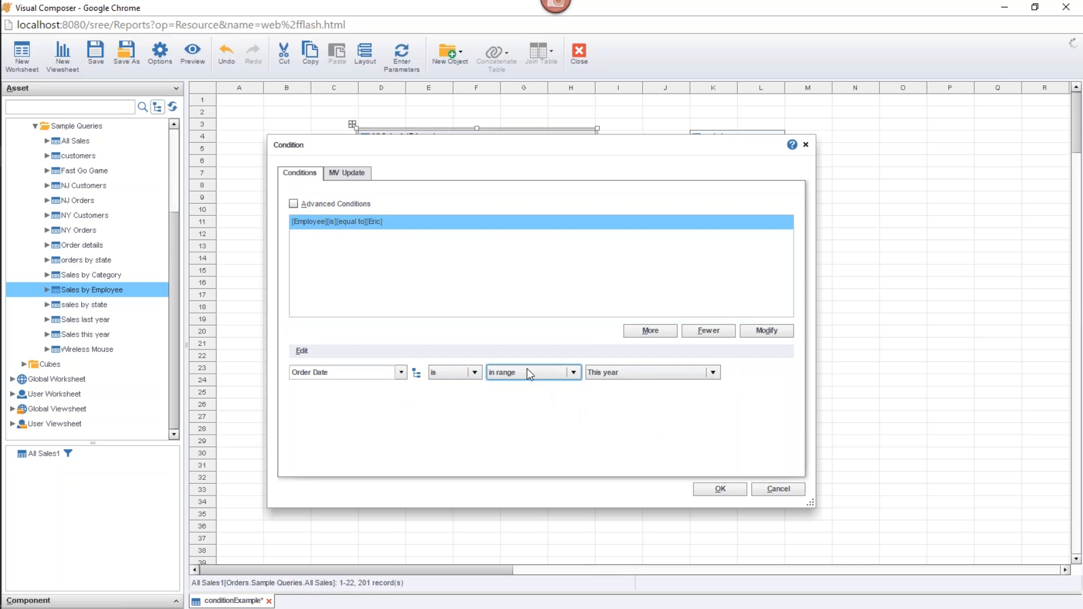
pyautogui.click(630, 373)
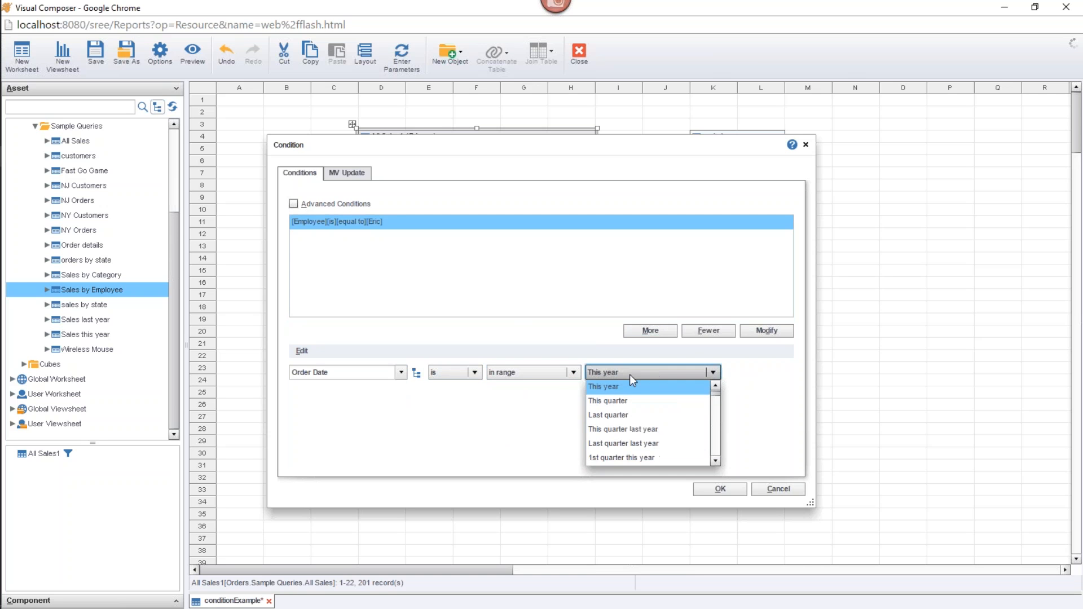
pyautogui.click(716, 387)
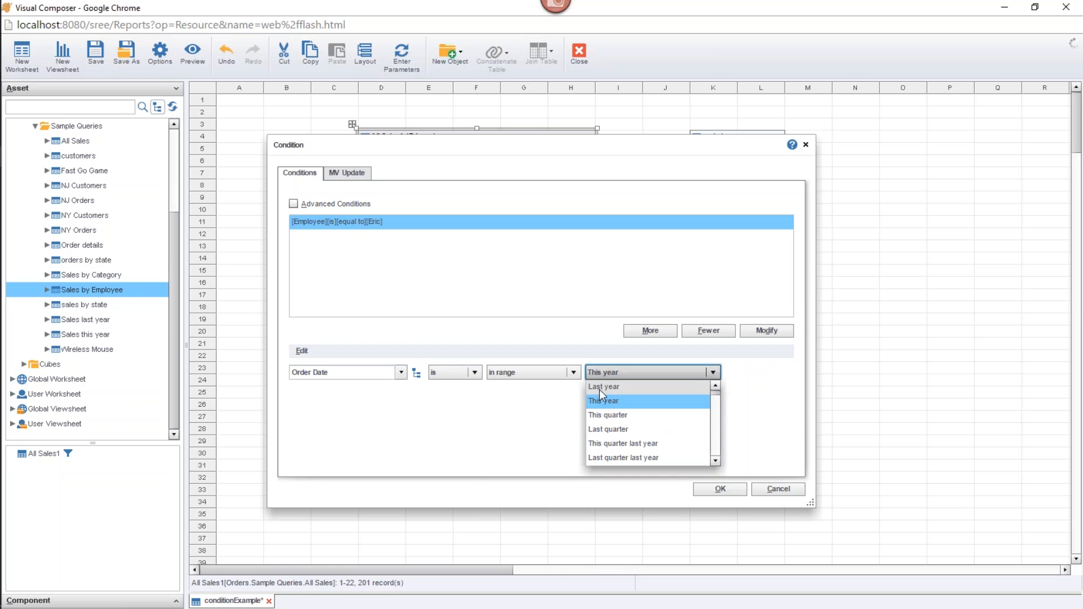
pyautogui.click(751, 376)
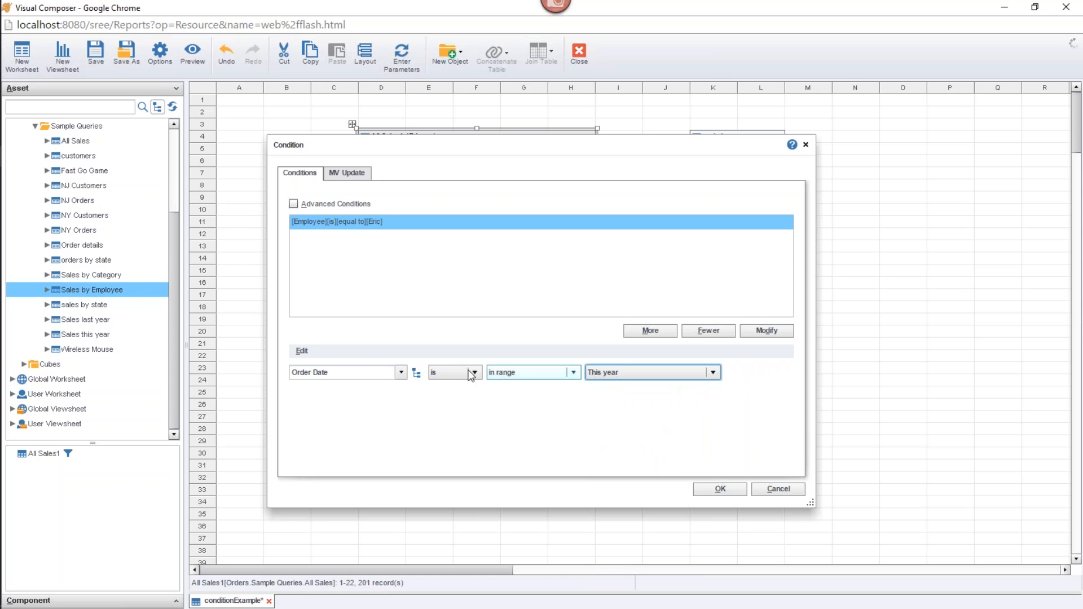
pyautogui.click(621, 370)
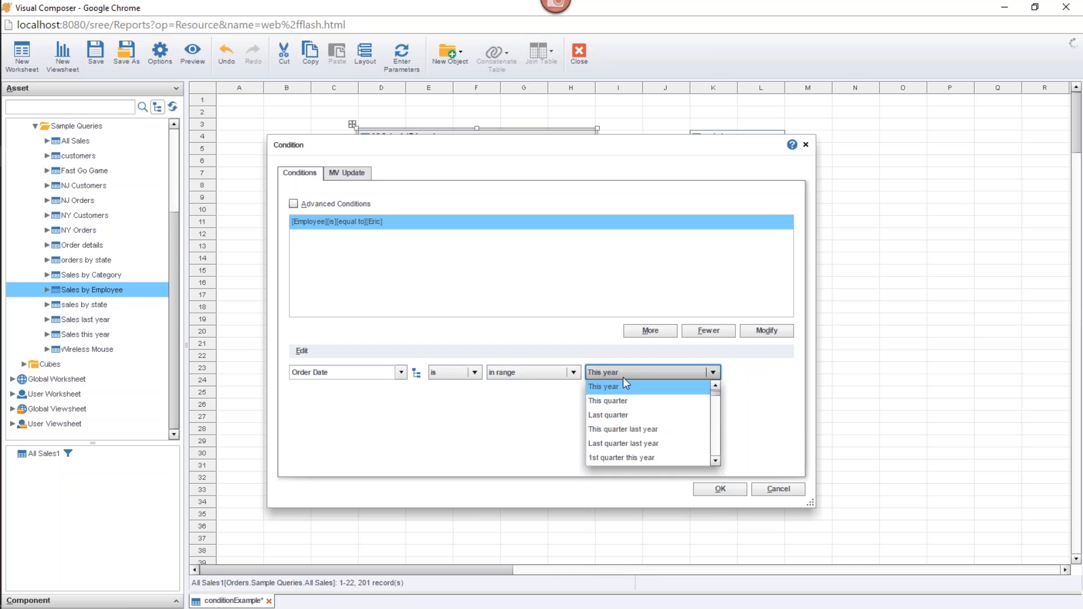
pyautogui.click(624, 402)
pyautogui.click(713, 373)
pyautogui.click(715, 385)
pyautogui.click(715, 385)
pyautogui.click(652, 386)
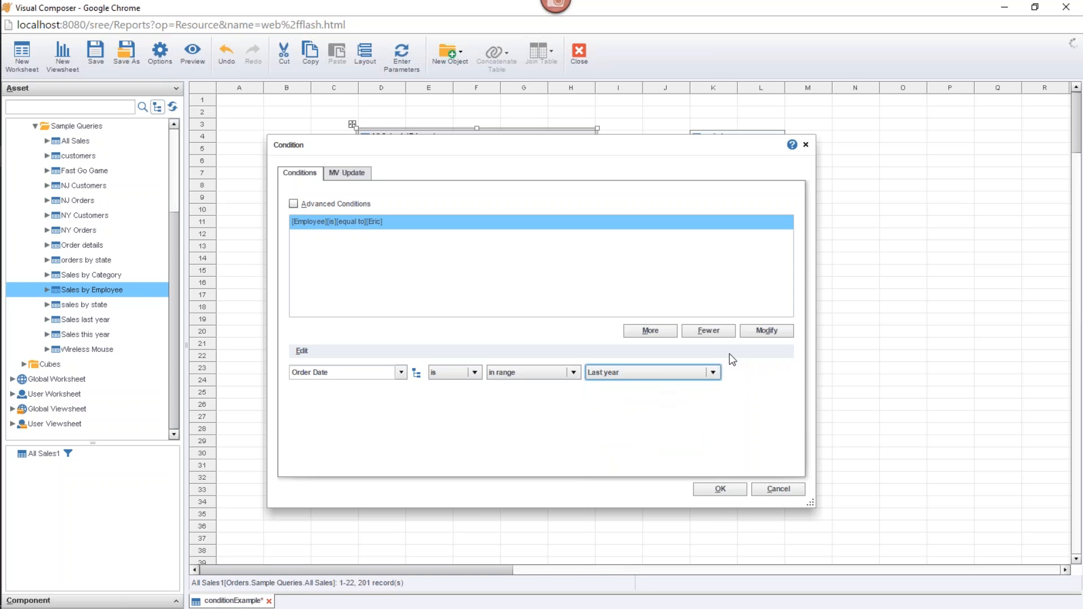
# Change the Order Date condition's operator to between
pyautogui.moveTo(652, 149); pyautogui.dragTo(636, 246)
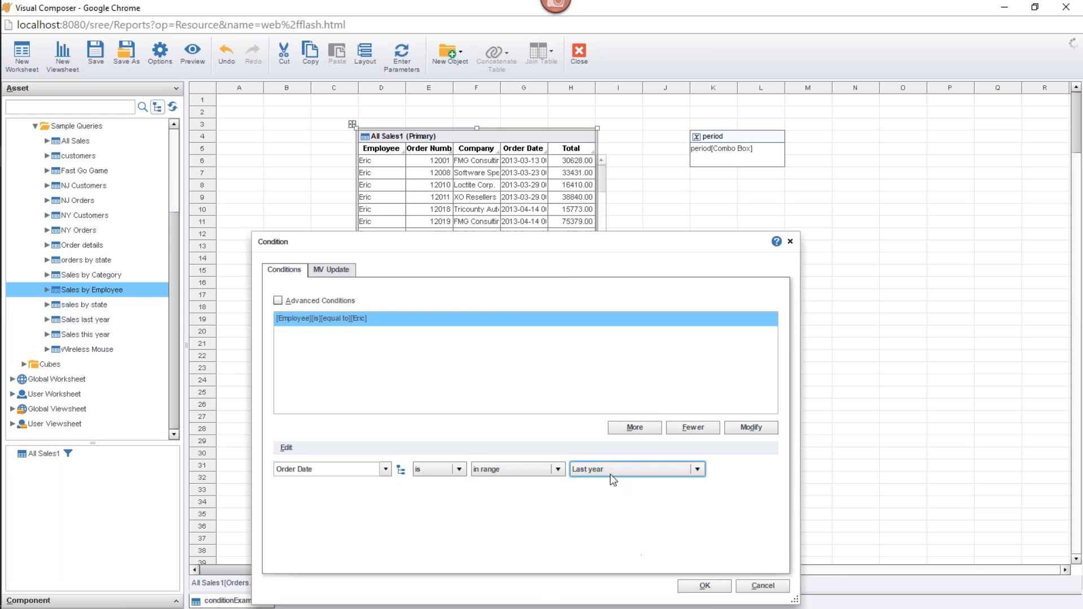
pyautogui.moveTo(547, 240); pyautogui.dragTo(585, 195)
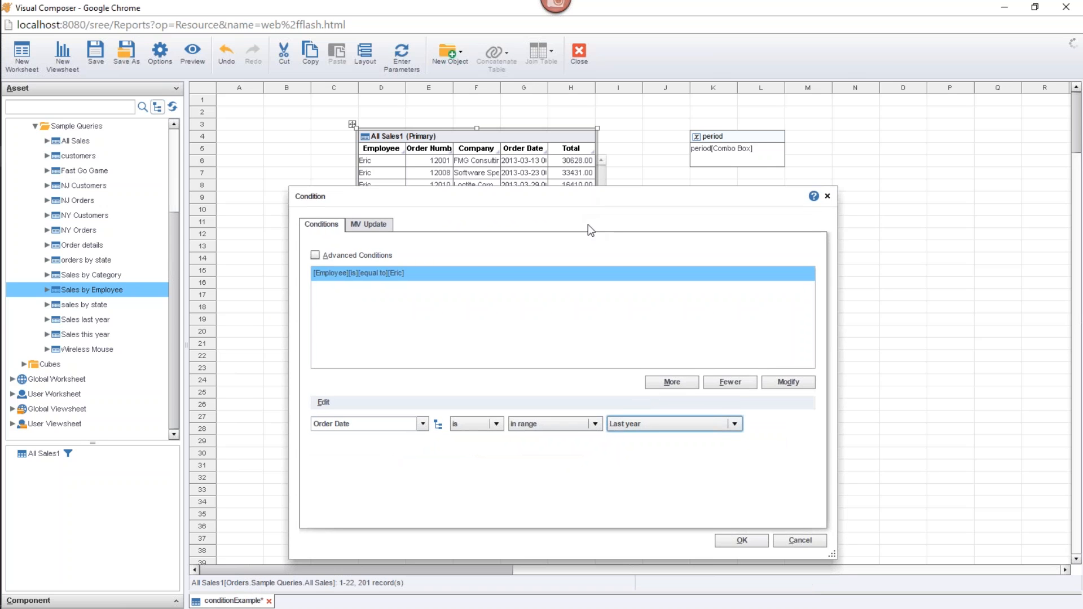
pyautogui.click(595, 424)
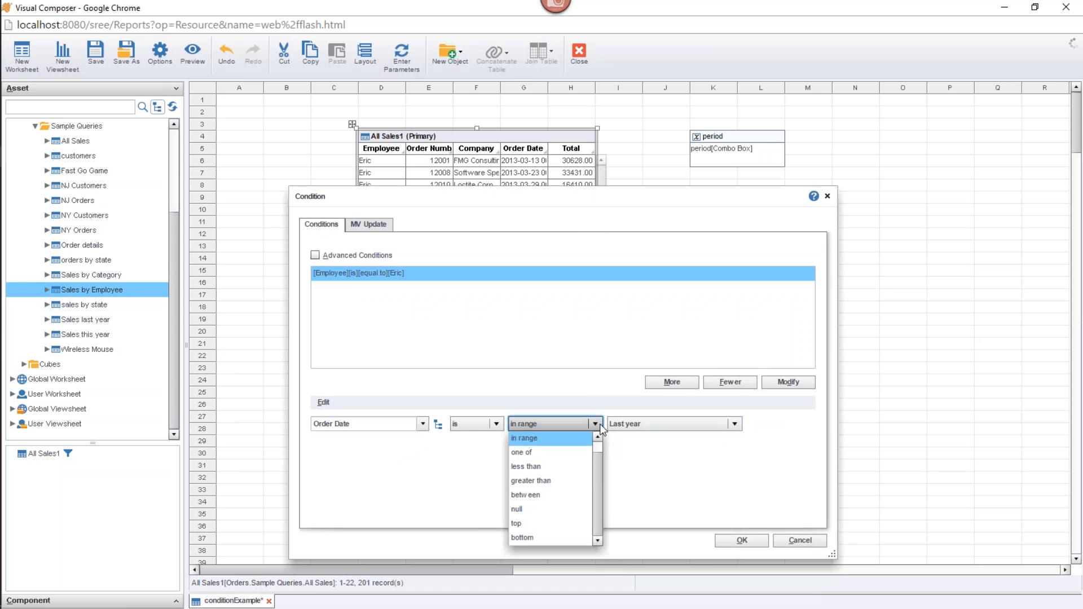
pyautogui.click(630, 452)
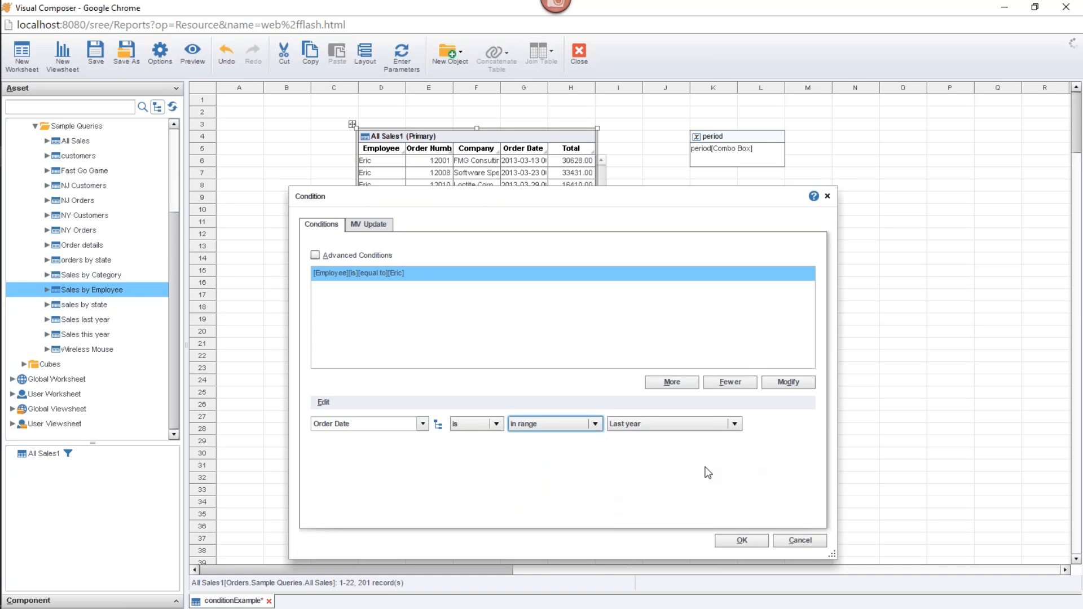
pyautogui.click(581, 423)
pyautogui.click(530, 489)
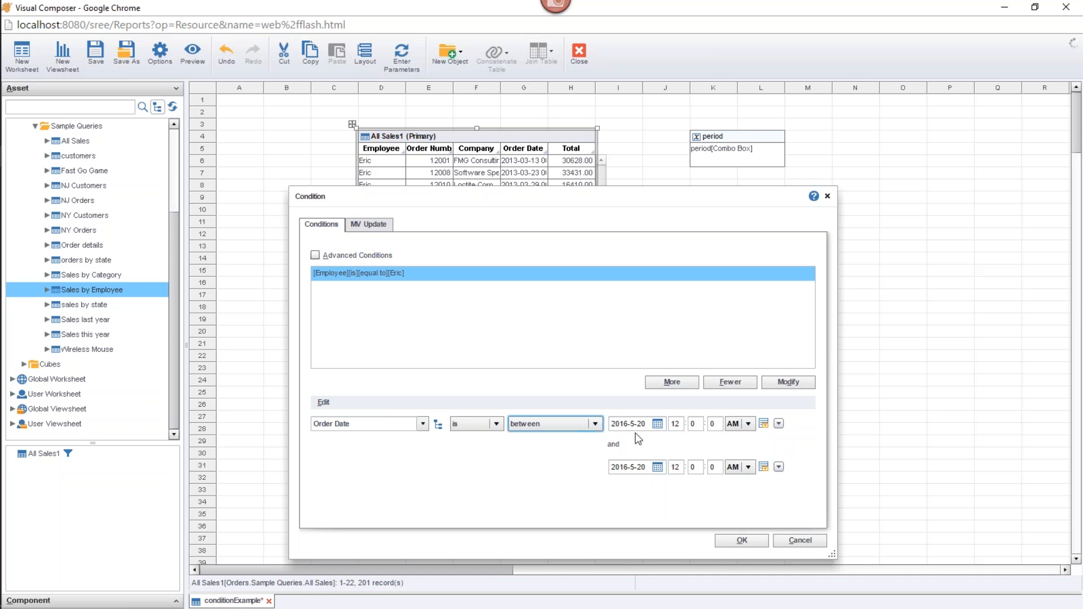
# Set both bounds of the Order Date condition to expressions and switch each one from SQL to JavaScript
pyautogui.moveTo(548, 198); pyautogui.dragTo(543, 236)
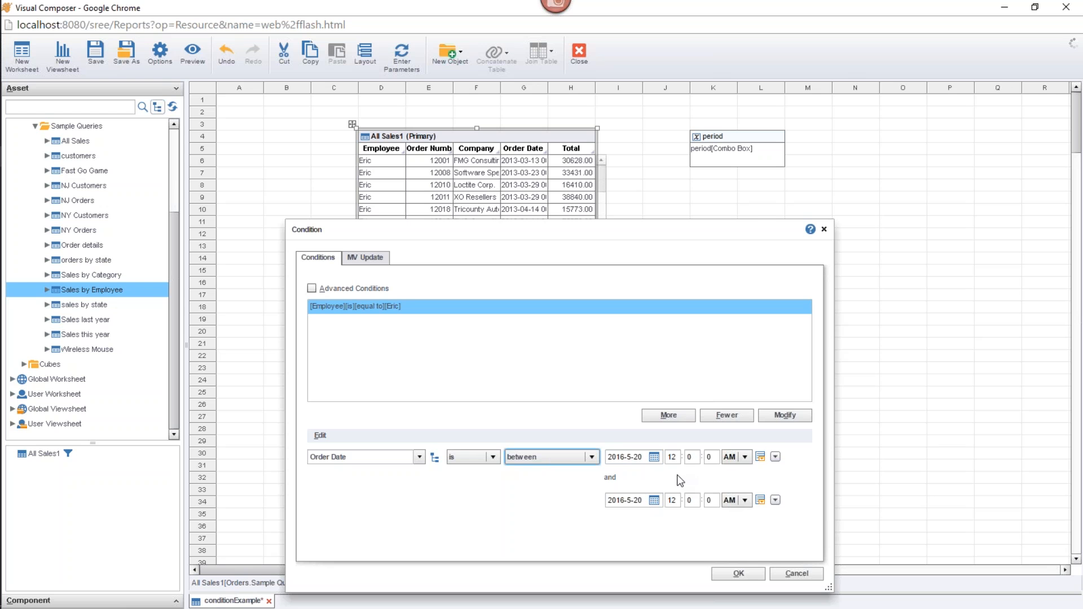
pyautogui.click(775, 457)
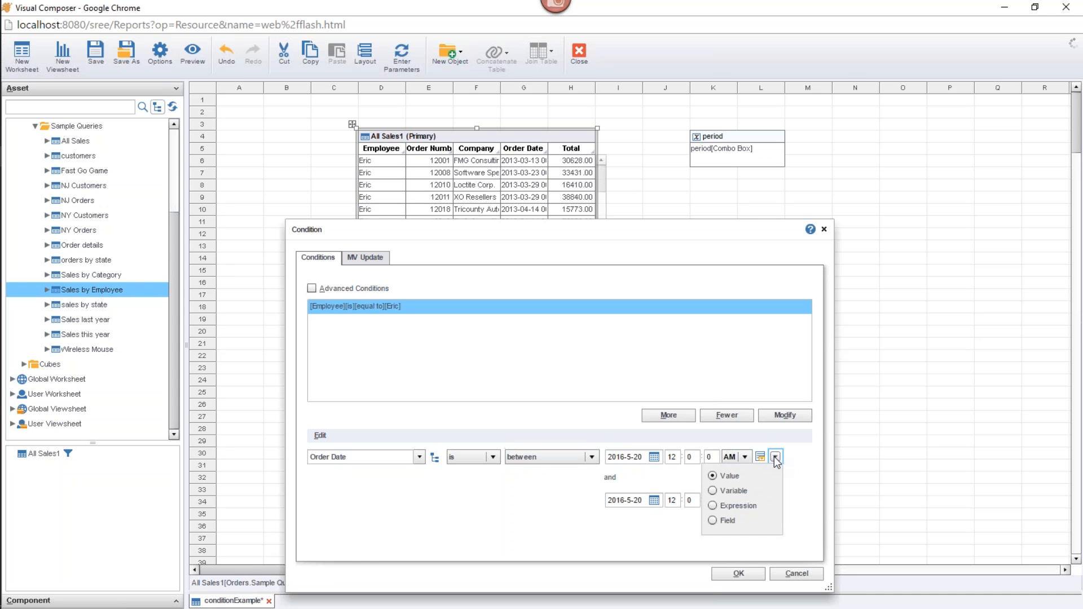
pyautogui.click(737, 505)
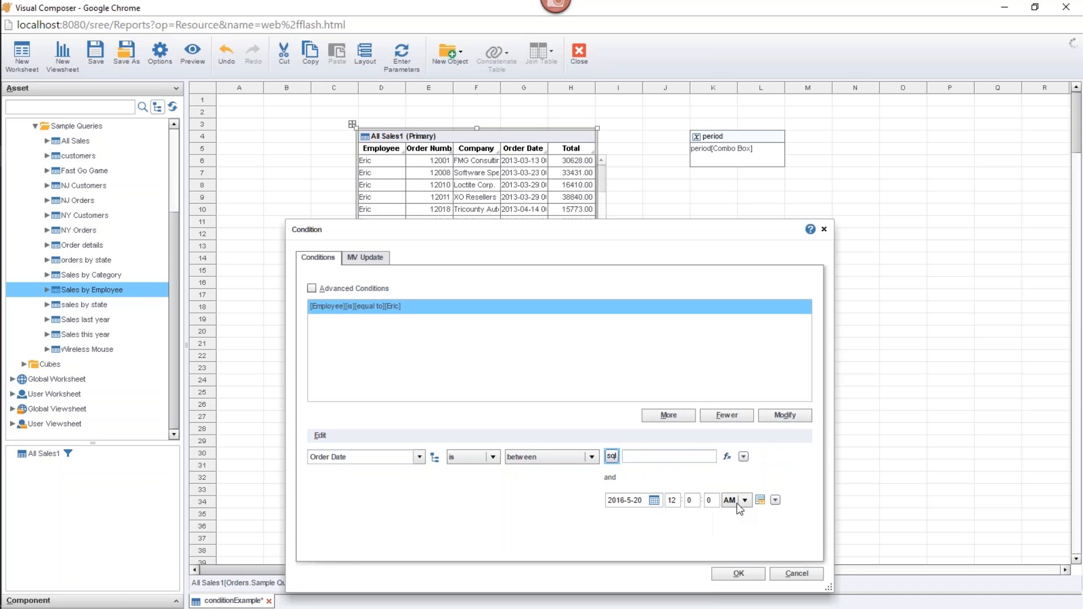
pyautogui.click(775, 500)
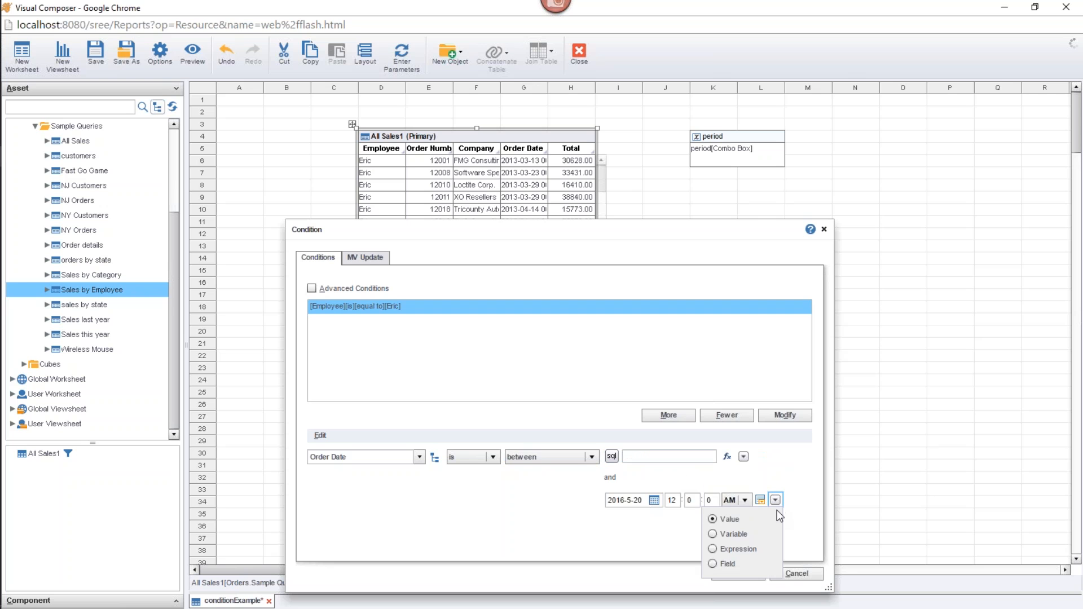
pyautogui.click(740, 548)
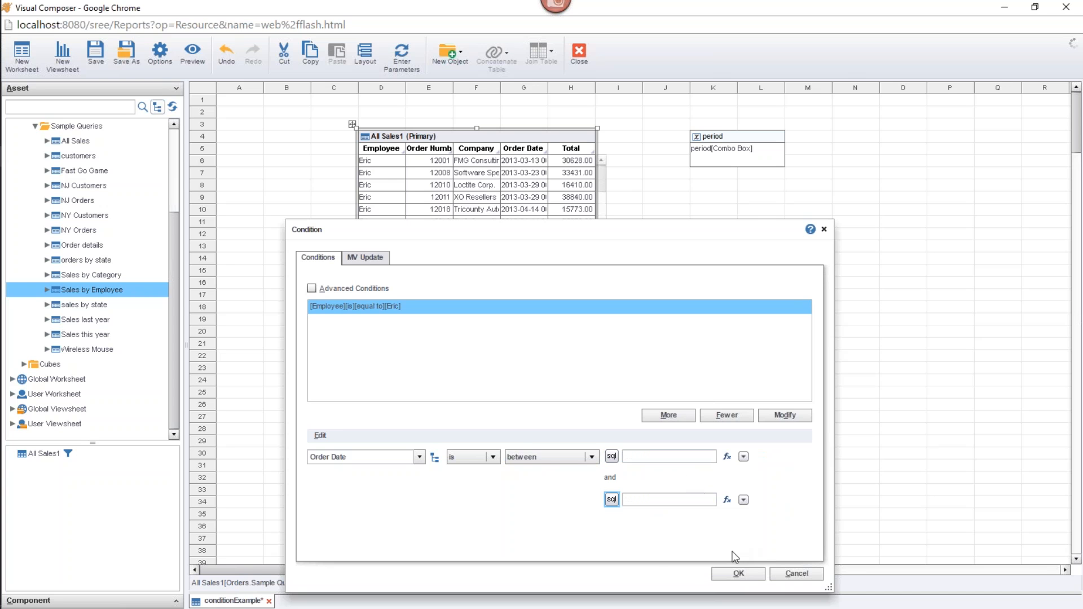
pyautogui.click(612, 456)
pyautogui.click(611, 500)
# Begin the first date bound's formula with the opening line if(parameter.period=='lastYear') {
pyautogui.click(727, 458)
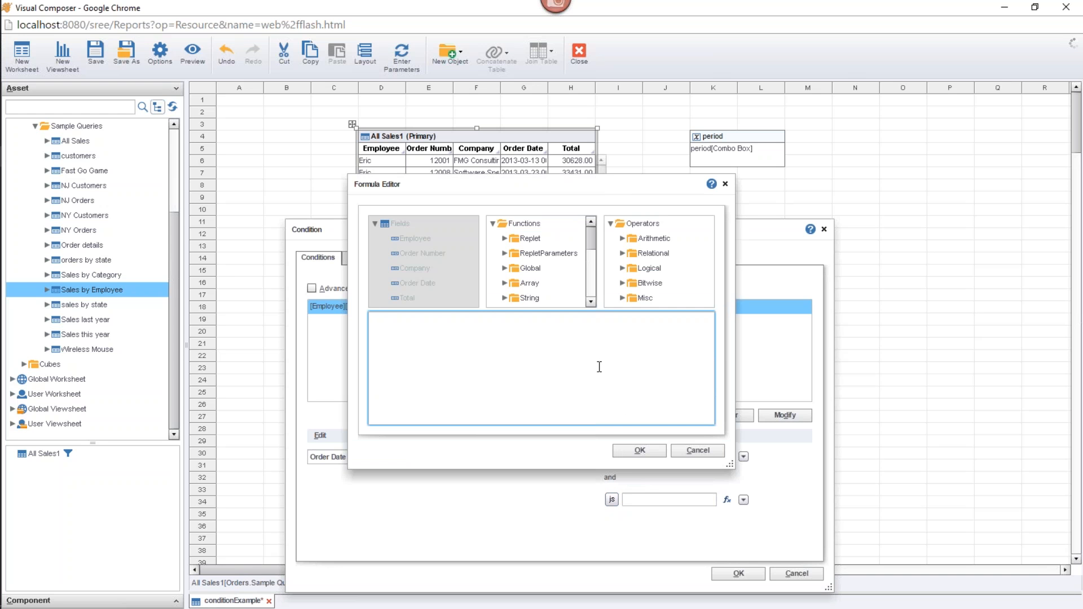
pyautogui.write('if(')
pyautogui.moveTo(483, 185); pyautogui.dragTo(543, 253)
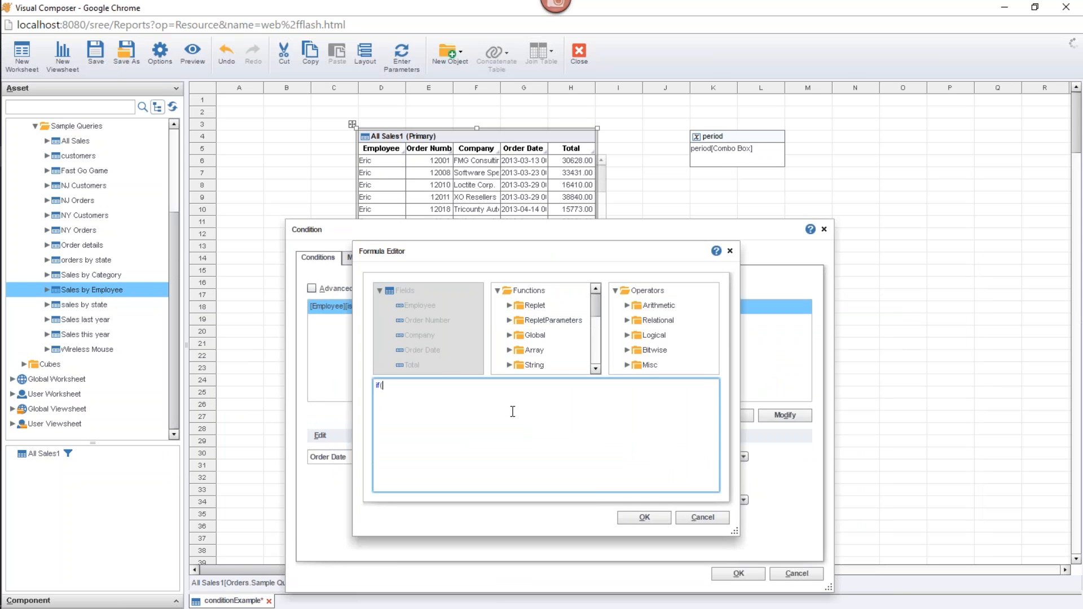
pyautogui.write('paramee')
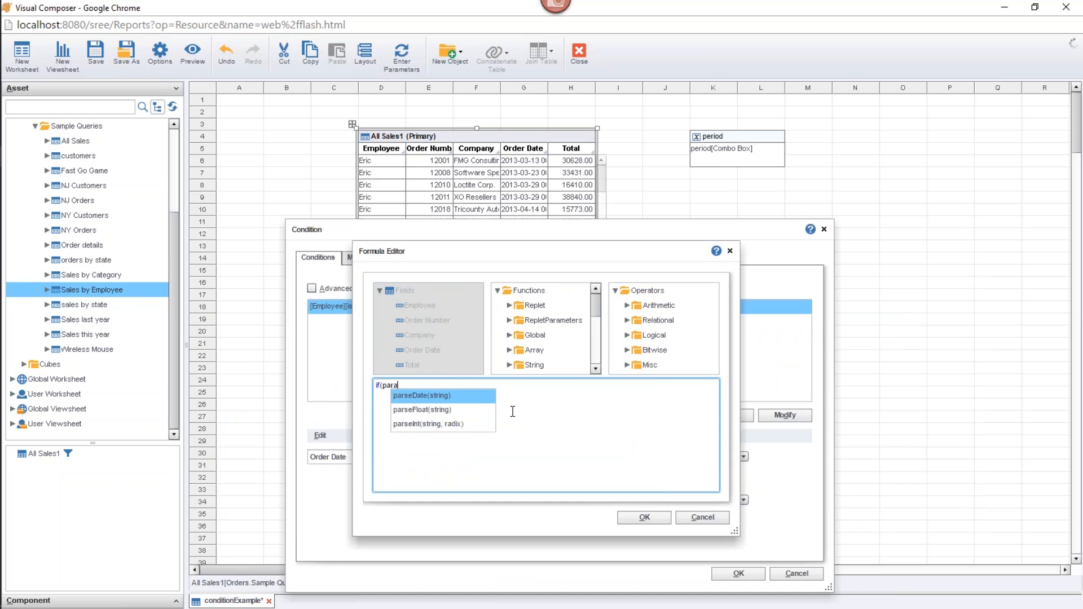
pyautogui.press('BackSpace')
pyautogui.press('BackSpace')
pyautogui.write('eter.')
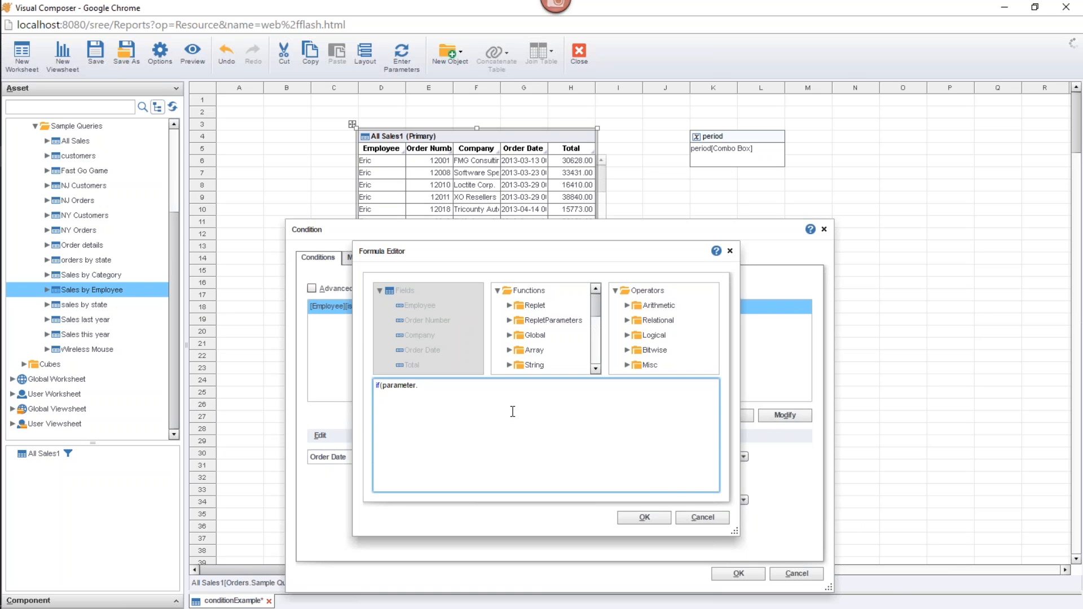
pyautogui.press('Left')
pyautogui.press('Left')
pyautogui.click(431, 387)
pyautogui.write('period')
pyautogui.write('==')
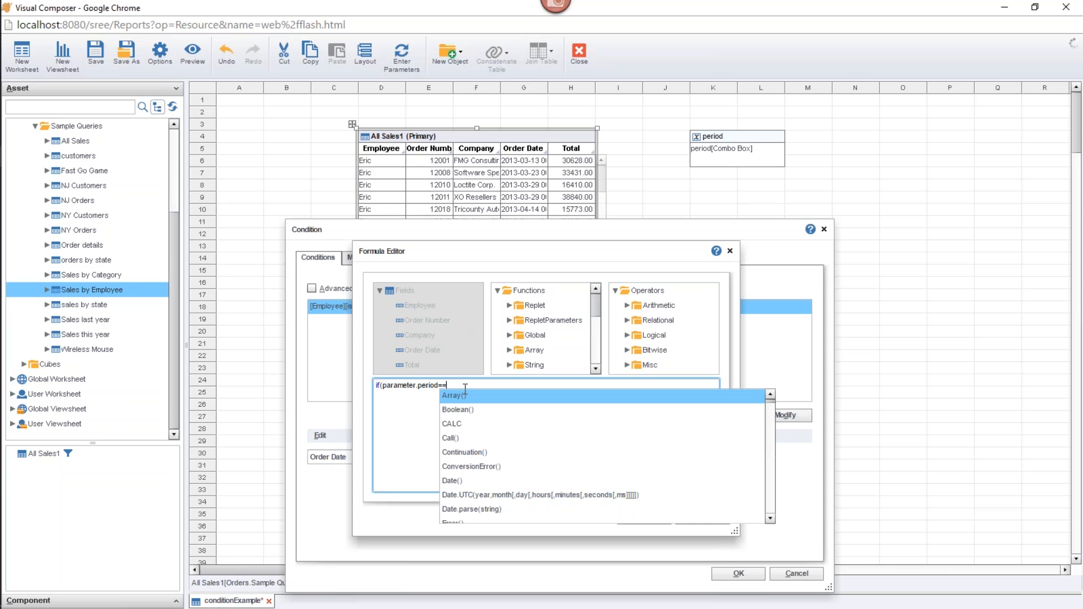
pyautogui.write("'la")
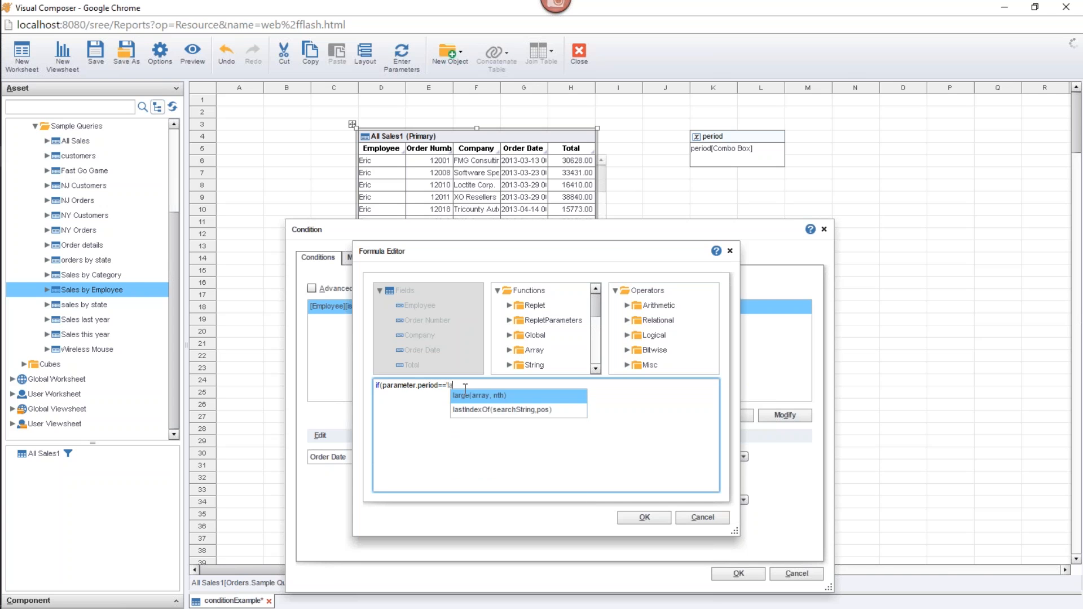
pyautogui.write('stYear')
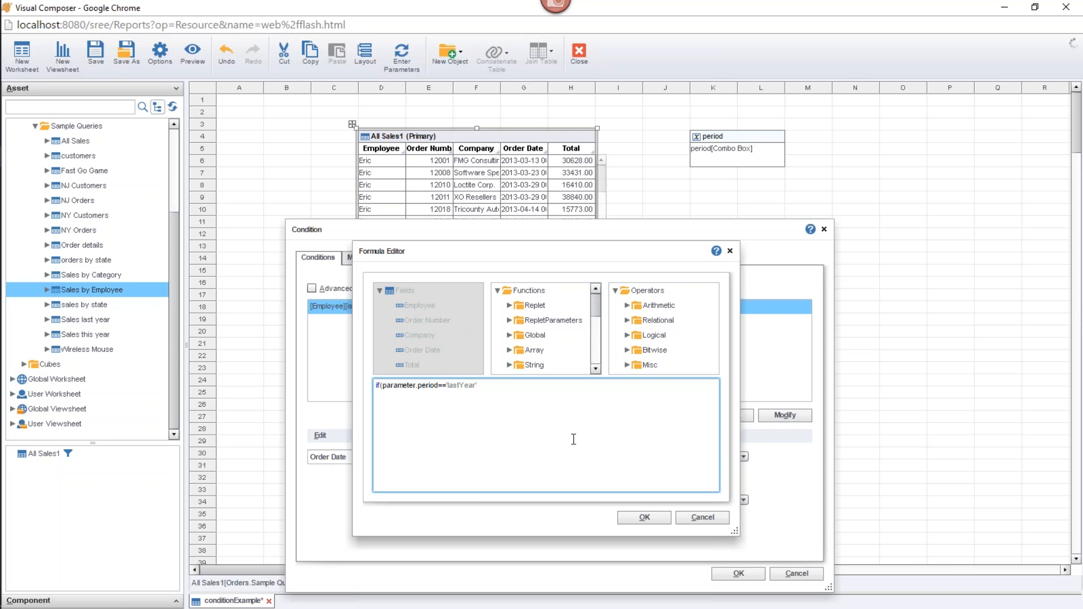
pyautogui.write("')")
pyautogui.write('{')
# Return new Date(2015,0,1); inside the formula's if block
pyautogui.press('Return')
pyautogui.write('new ')
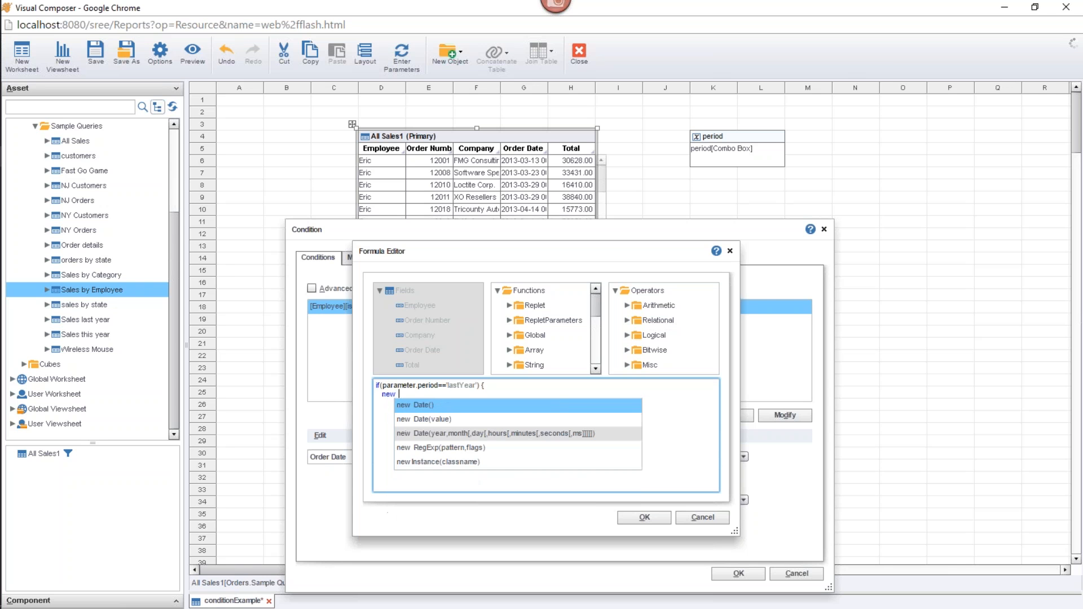
pyautogui.write('Da')
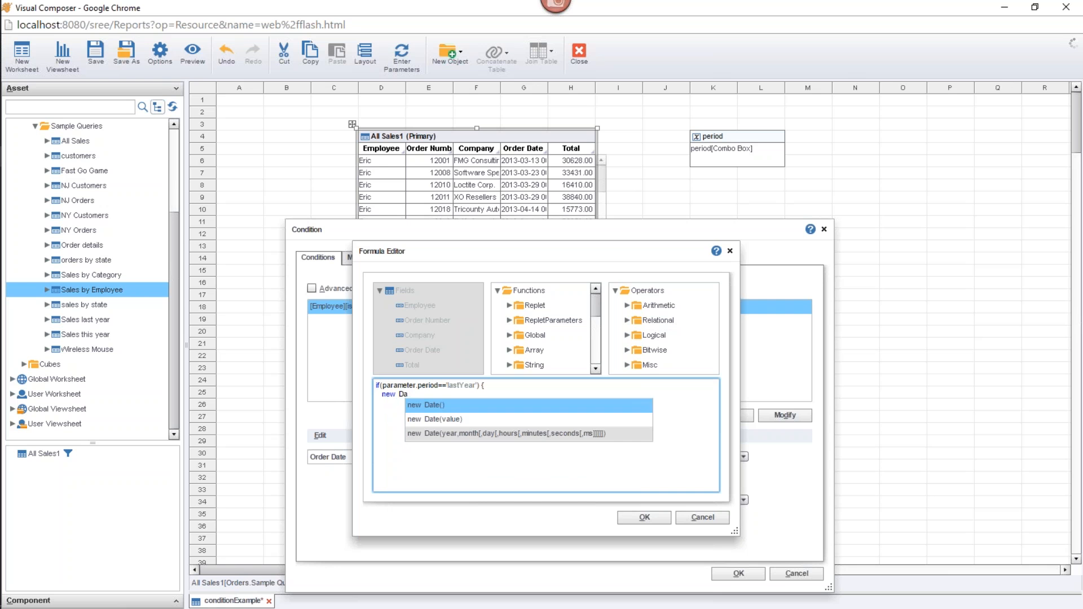
pyautogui.press('Return')
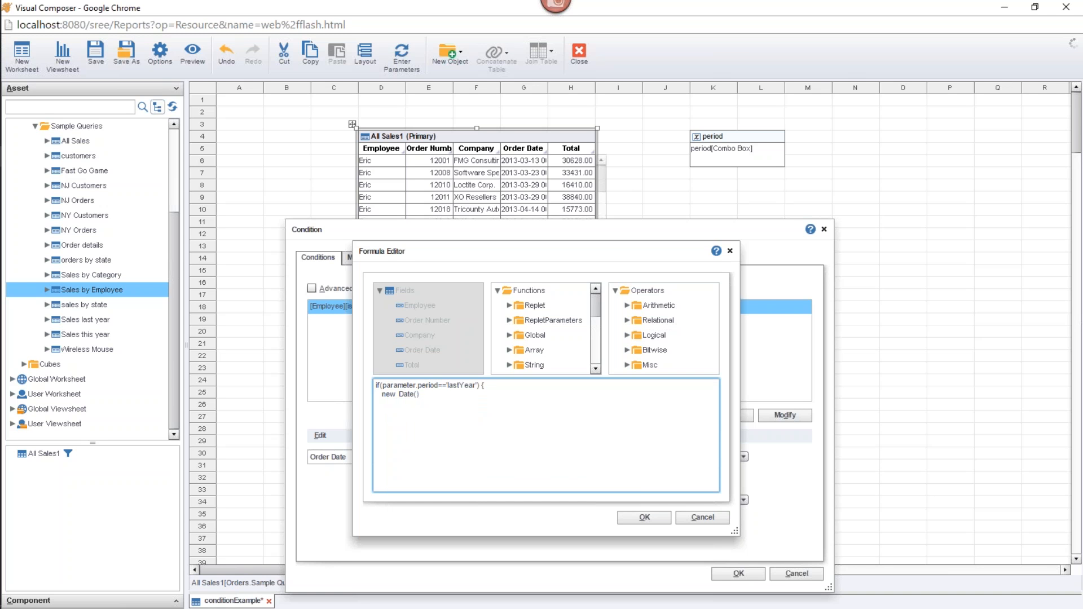
pyautogui.write('2015,0,1);')
# Add an else block to the formula that returns new Date(2016,0,1);
pyautogui.press('Return')
pyautogui.write('else {')
pyautogui.press('Return')
pyautogui.write('new')
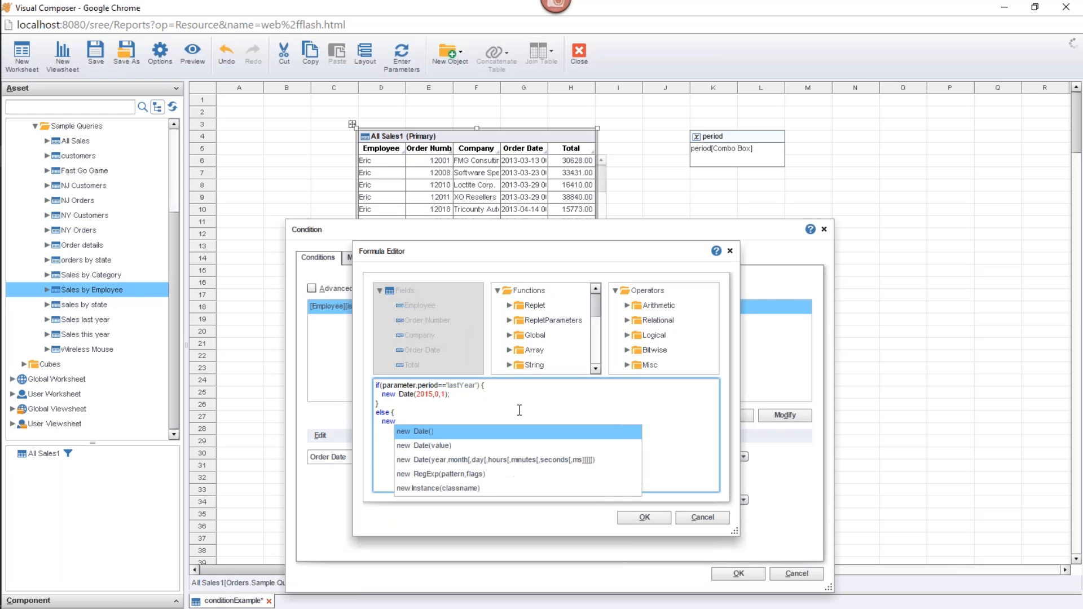
pyautogui.write(' D')
pyautogui.press('Return')
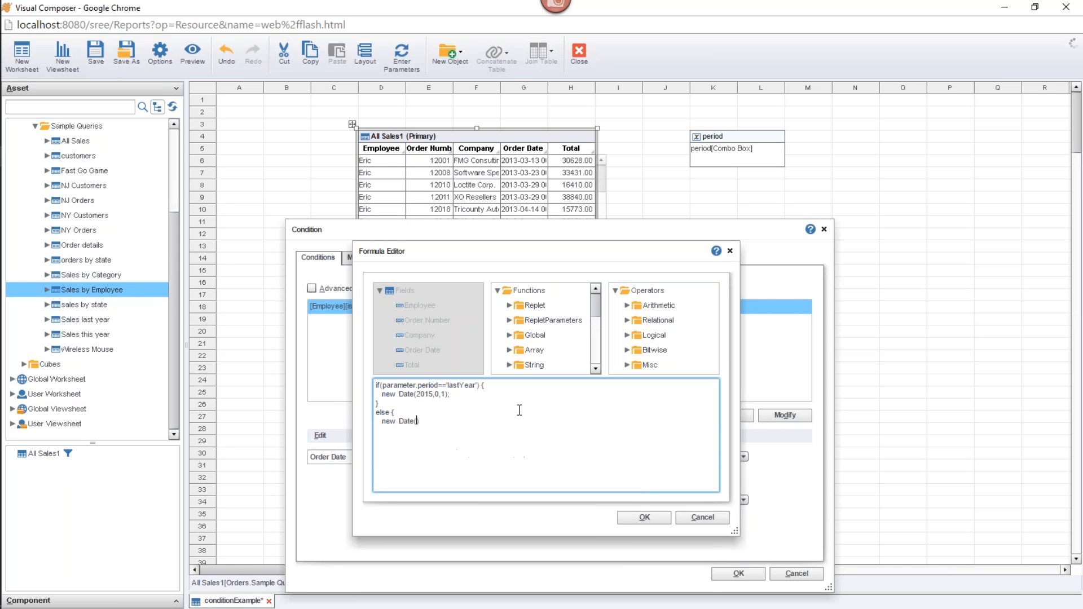
pyautogui.write('2016,0,1')
# Copy the complete if/else formula and apply it as the first bound of the Order Date condition
pyautogui.moveTo(611, 256); pyautogui.dragTo(313, 198)
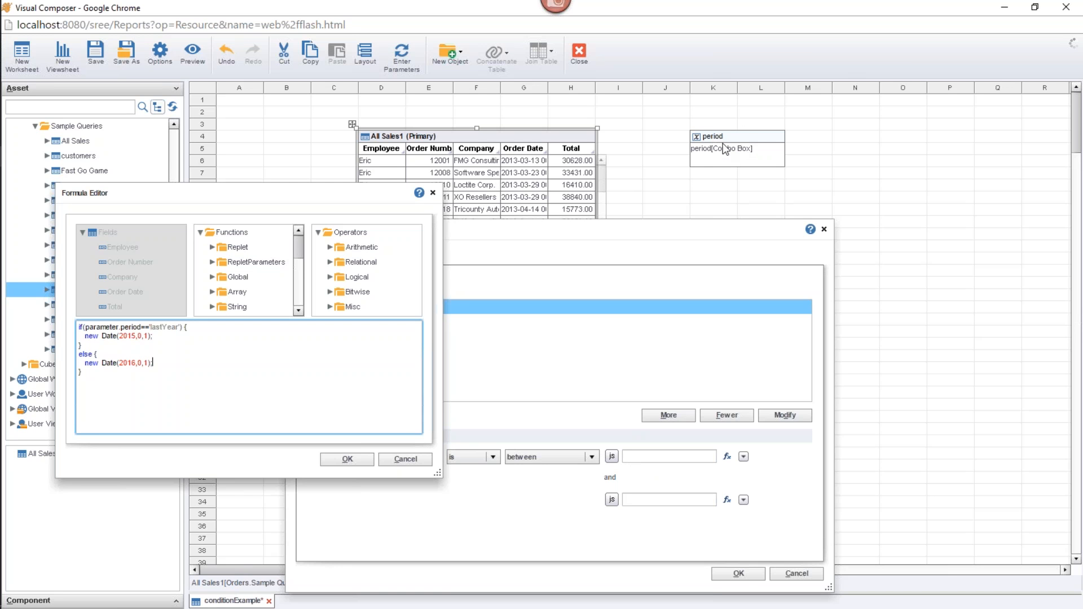
pyautogui.moveTo(149, 327); pyautogui.dragTo(180, 327)
pyautogui.click(141, 332)
pyautogui.moveTo(84, 335); pyautogui.dragTo(159, 337)
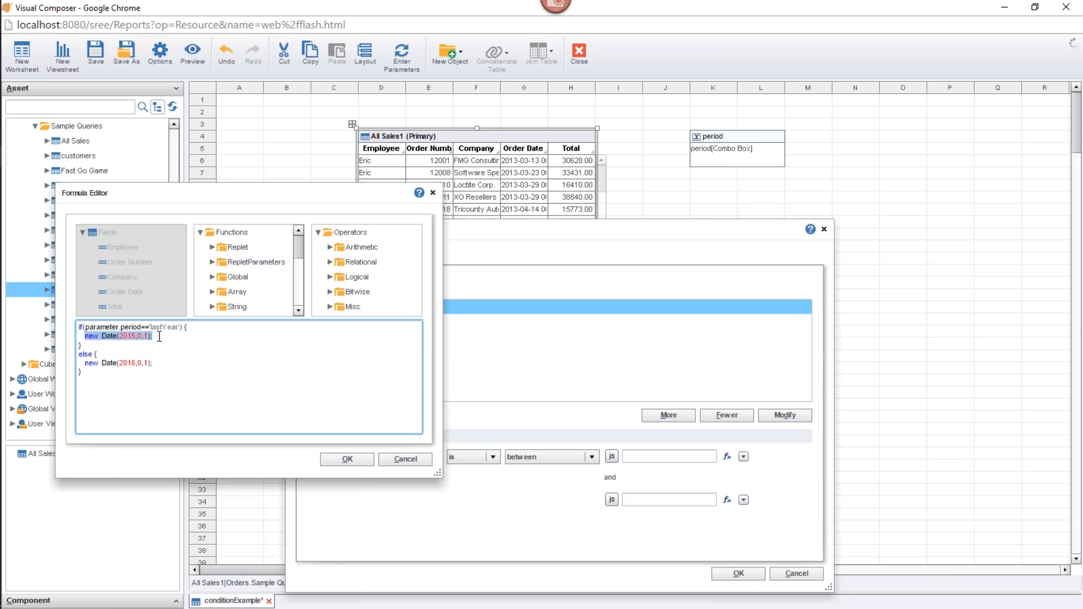
pyautogui.click(161, 345)
pyautogui.moveTo(86, 362); pyautogui.dragTo(73, 322)
pyautogui.hotkey('ctrl', 'c')
pyautogui.click(176, 372)
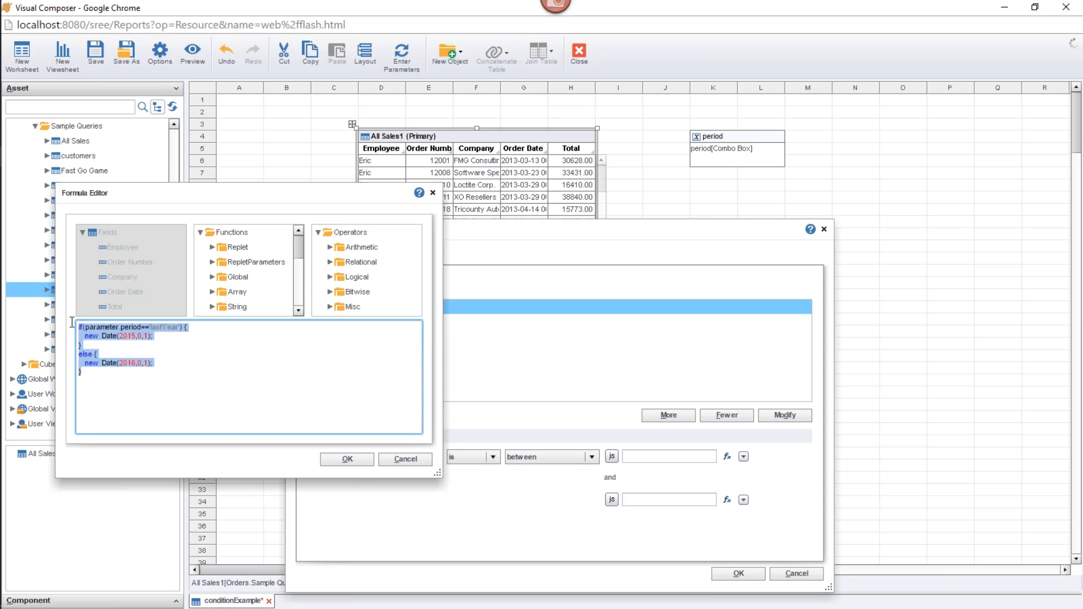
pyautogui.click(233, 358)
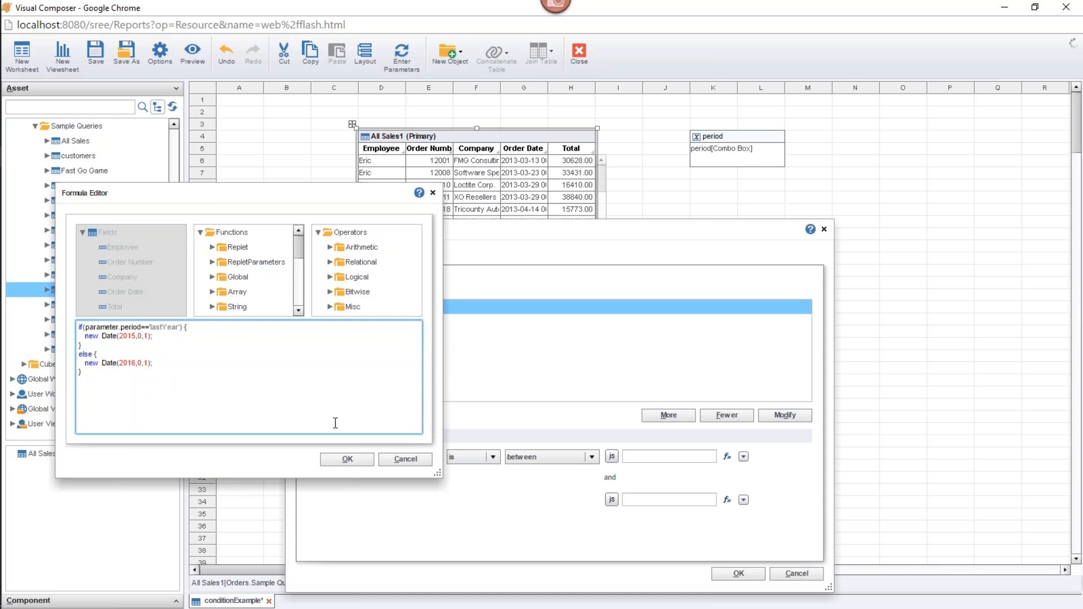
pyautogui.click(347, 459)
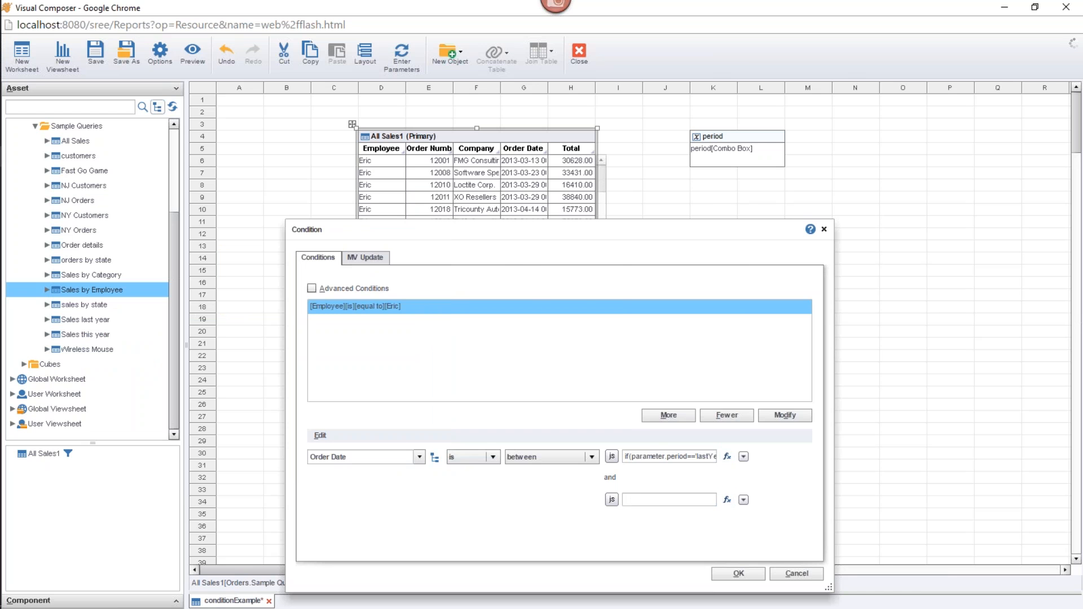
# Paste the formula into the second date bound and change its if-block date to new Date(2015,11,31);
pyautogui.click(727, 499)
pyautogui.hotkey('ctrl', 'v')
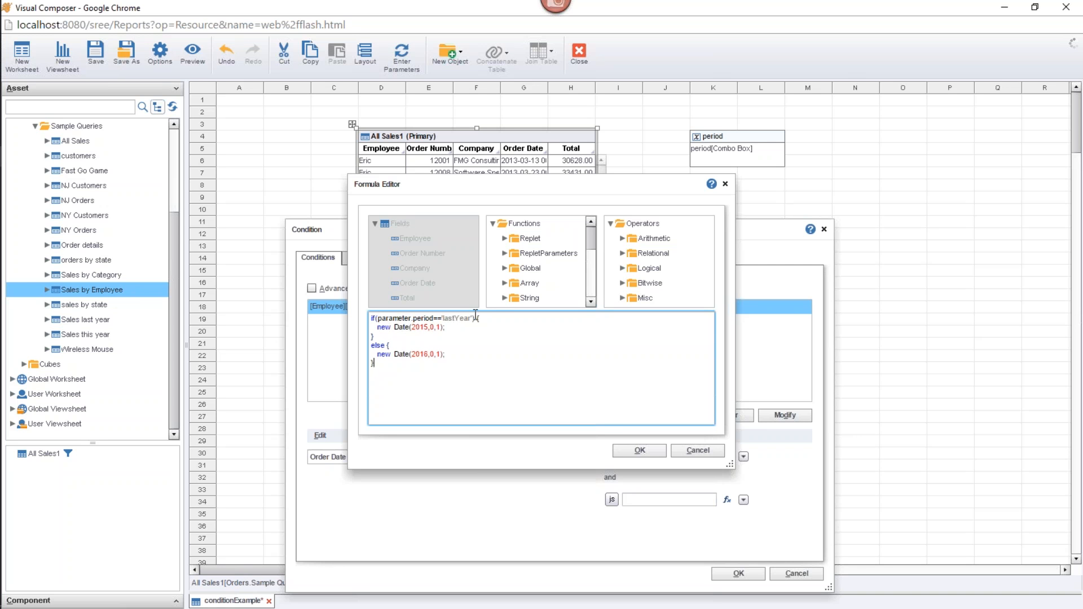
pyautogui.click(425, 327)
pyautogui.press('BackSpace')
pyautogui.write('11,3')
# Change the else-block date to new Date(2016,11,31); and apply the formula to the second bound
pyautogui.click(427, 354)
pyautogui.press('BackSpace')
pyautogui.write('11')
pyautogui.press('Delete')
pyautogui.write('31);')
pyautogui.click(634, 451)
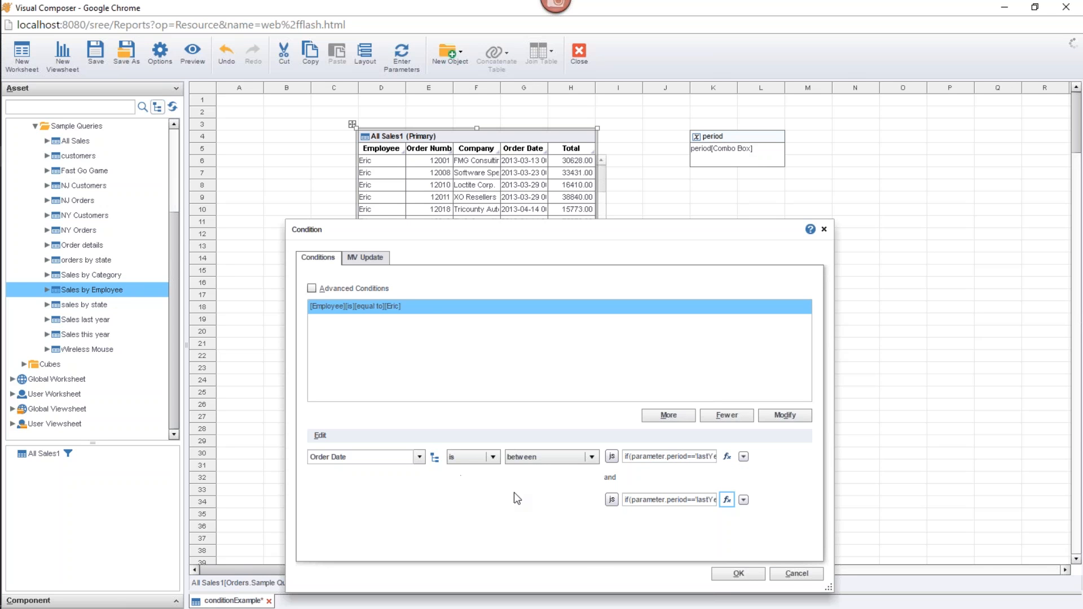
# Apply the Order Date condition and load the table with the period parameter set to Last Year
pyautogui.click(736, 577)
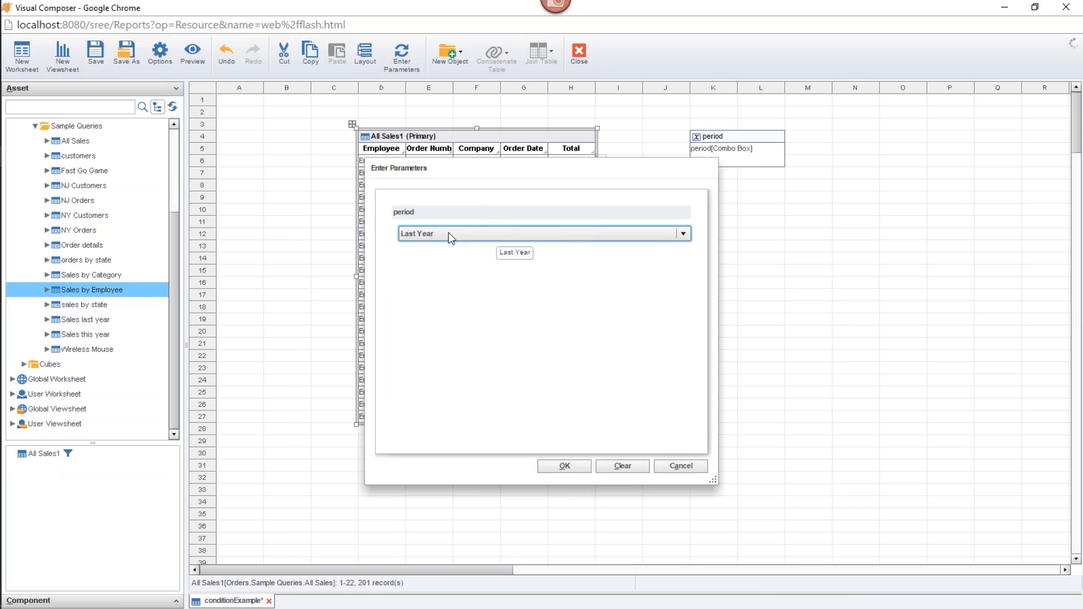
pyautogui.click(576, 470)
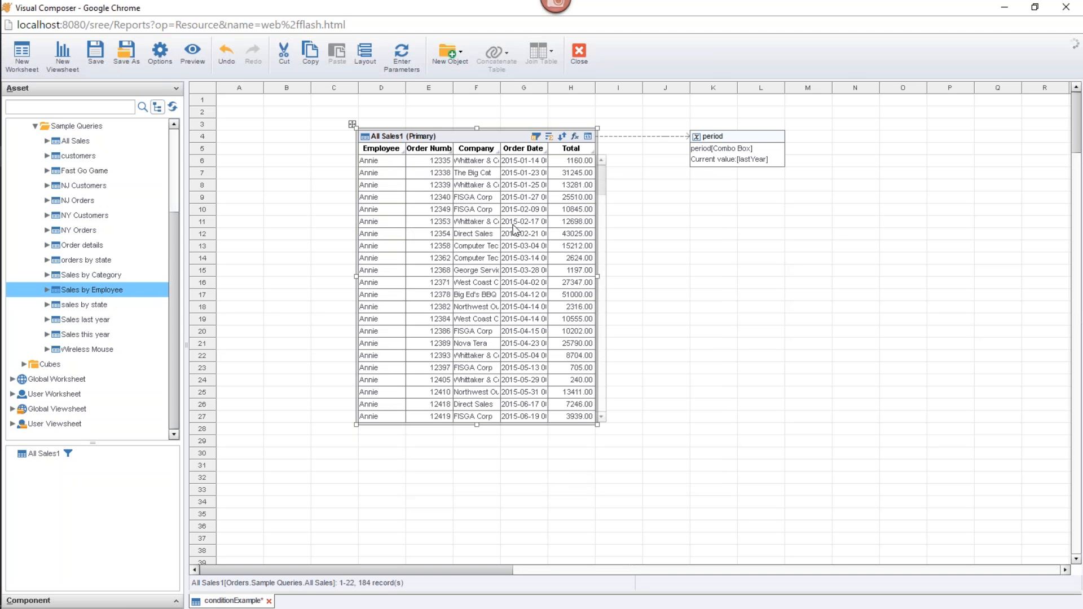
pyautogui.moveTo(600, 181)
pyautogui.mouseDown()
pyautogui.moveTo(606, 406)
pyautogui.moveTo(598, 160)
pyautogui.mouseUp()
# Set the period parameter to This Year and scroll through the reloaded All Sales1 rows
pyautogui.click(410, 53)
pyautogui.click(496, 233)
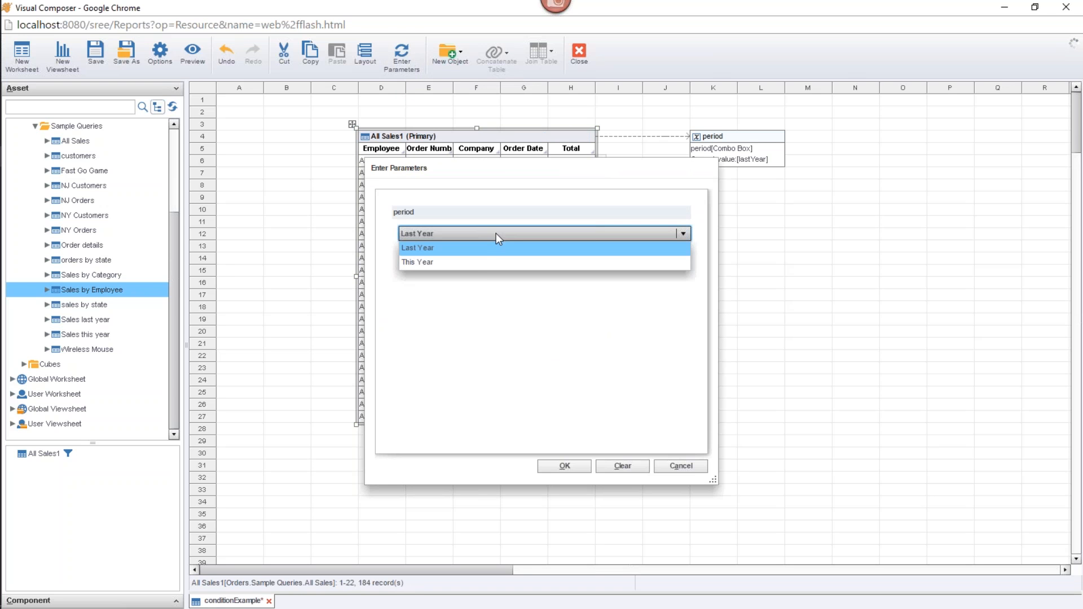
pyautogui.click(486, 262)
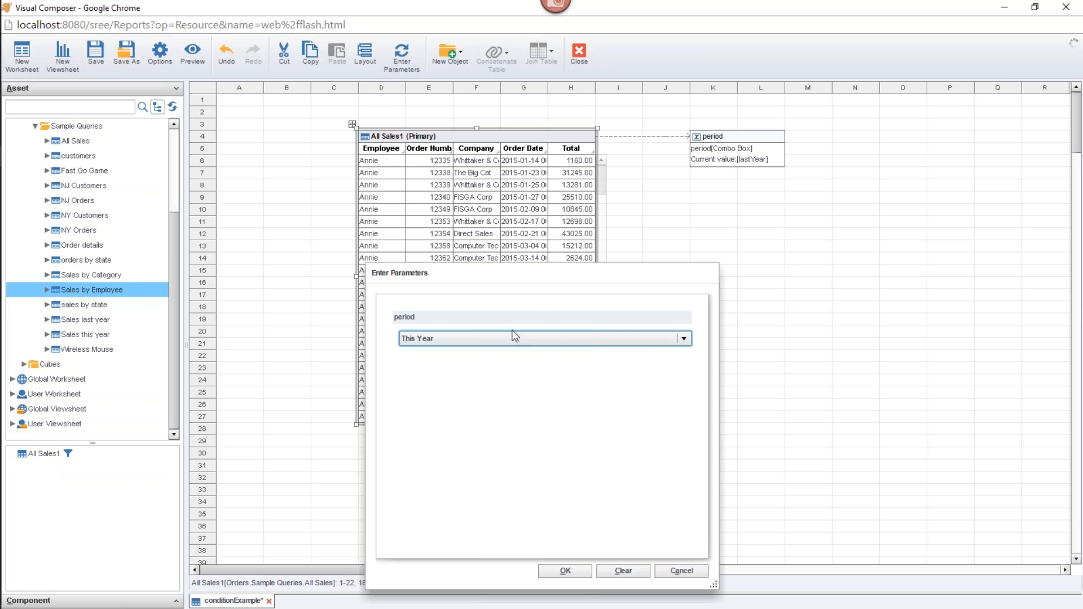
pyautogui.click(582, 571)
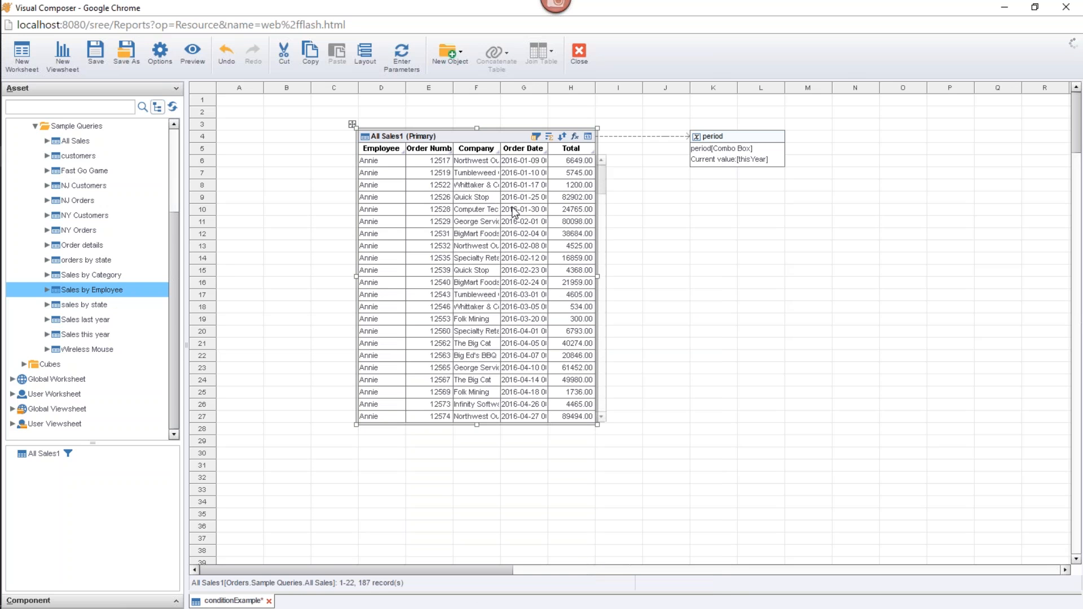
pyautogui.moveTo(602, 179); pyautogui.dragTo(604, 337)
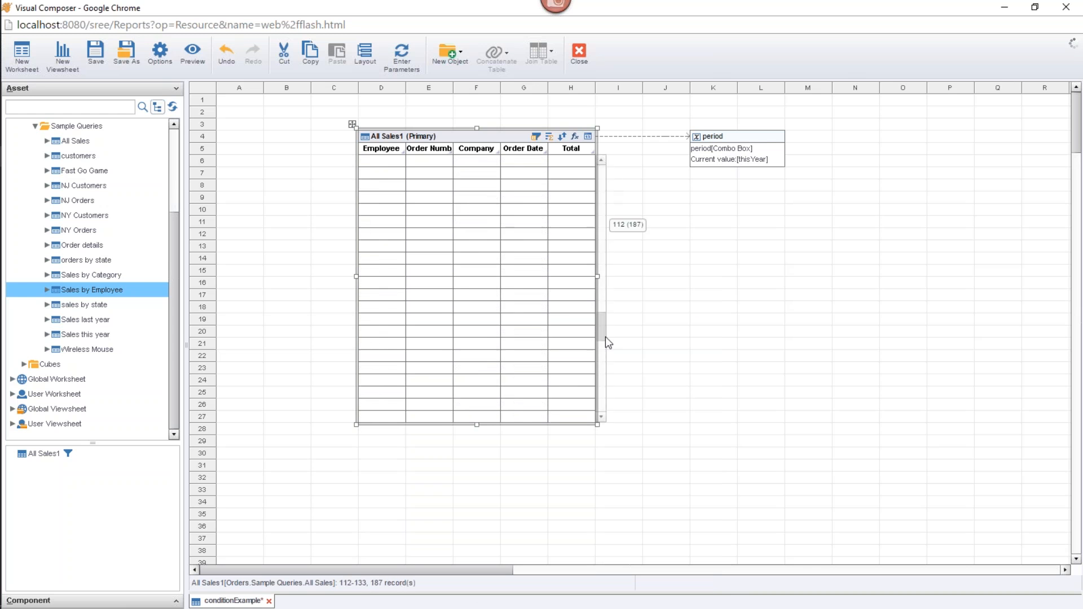
# Review the Order Date condition's two bound formulas and the value types offered for the first bound
pyautogui.click(534, 137)
pyautogui.click(446, 225)
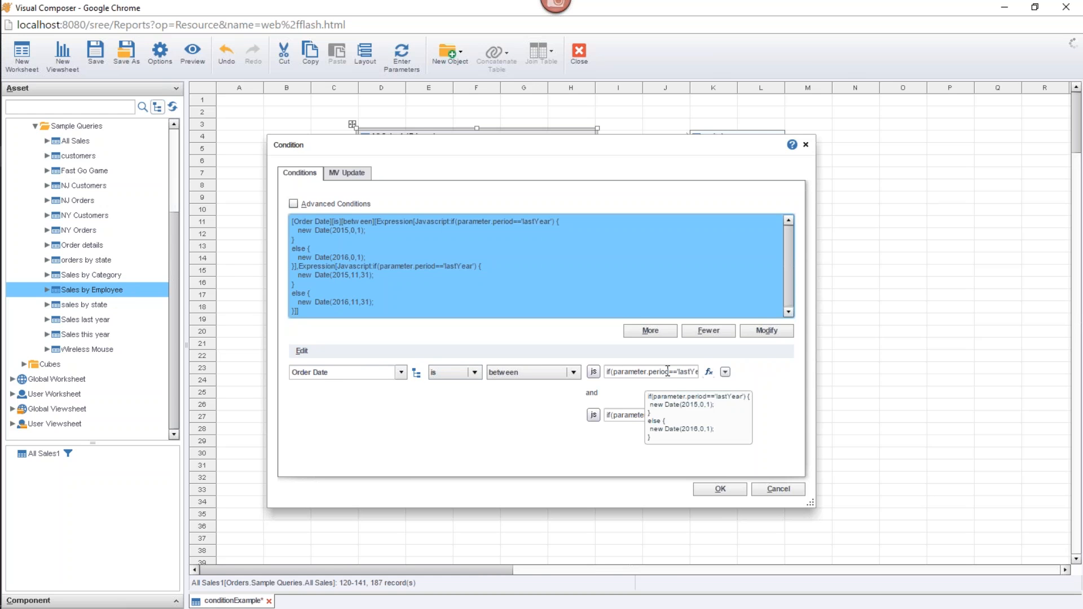
pyautogui.click(709, 372)
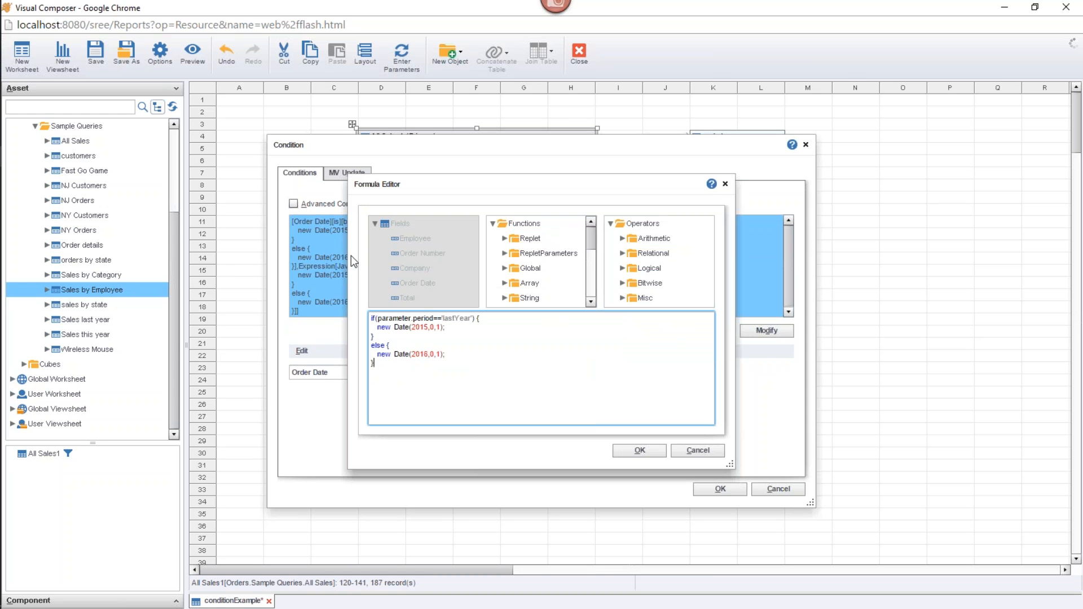
pyautogui.click(697, 450)
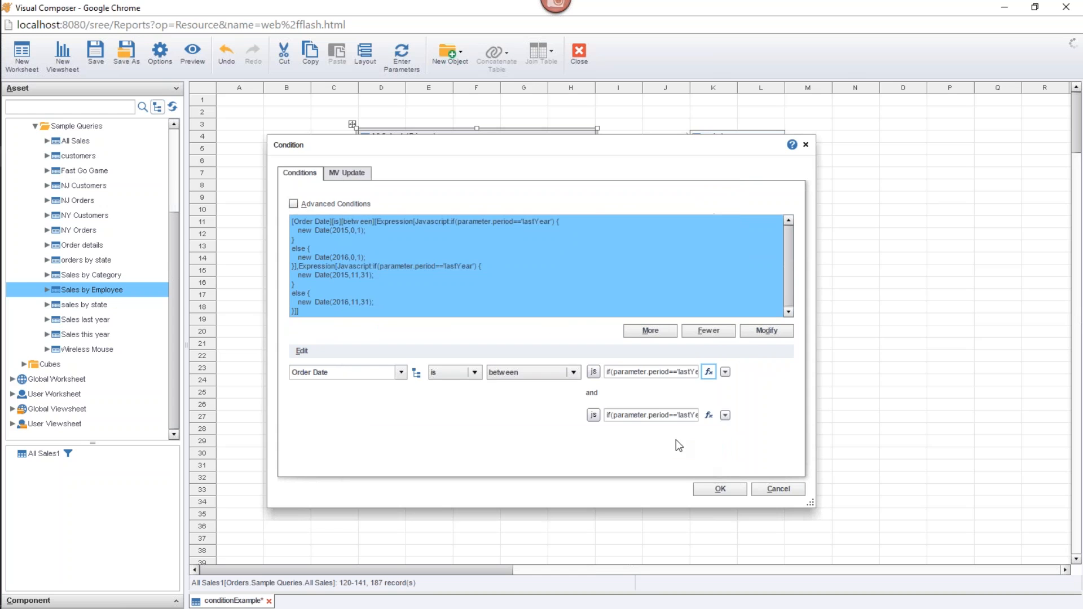
pyautogui.click(709, 414)
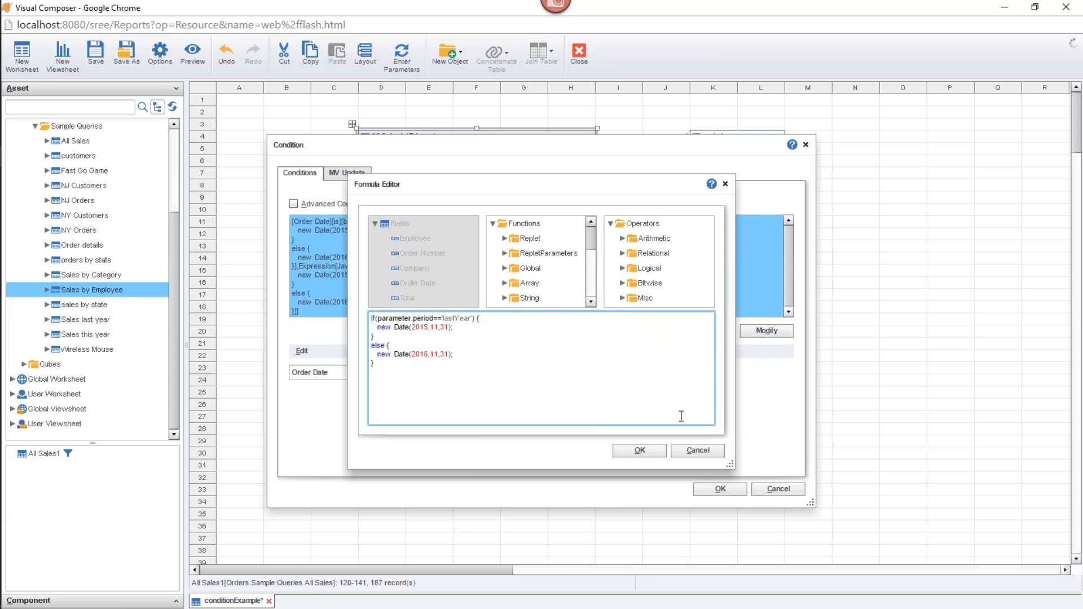
pyautogui.click(697, 451)
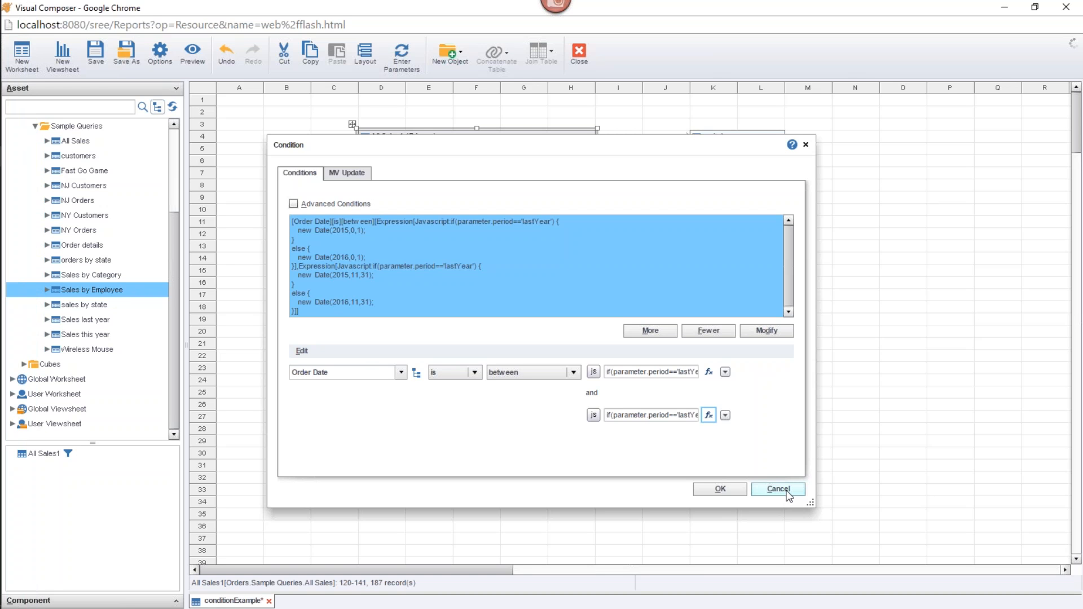
pyautogui.click(725, 373)
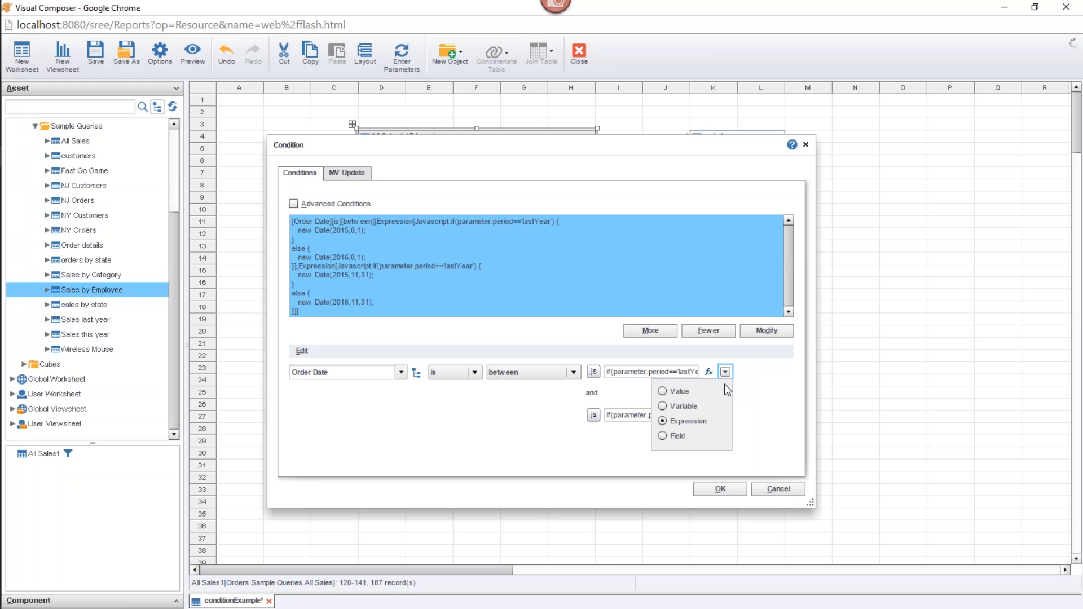
pyautogui.click(572, 418)
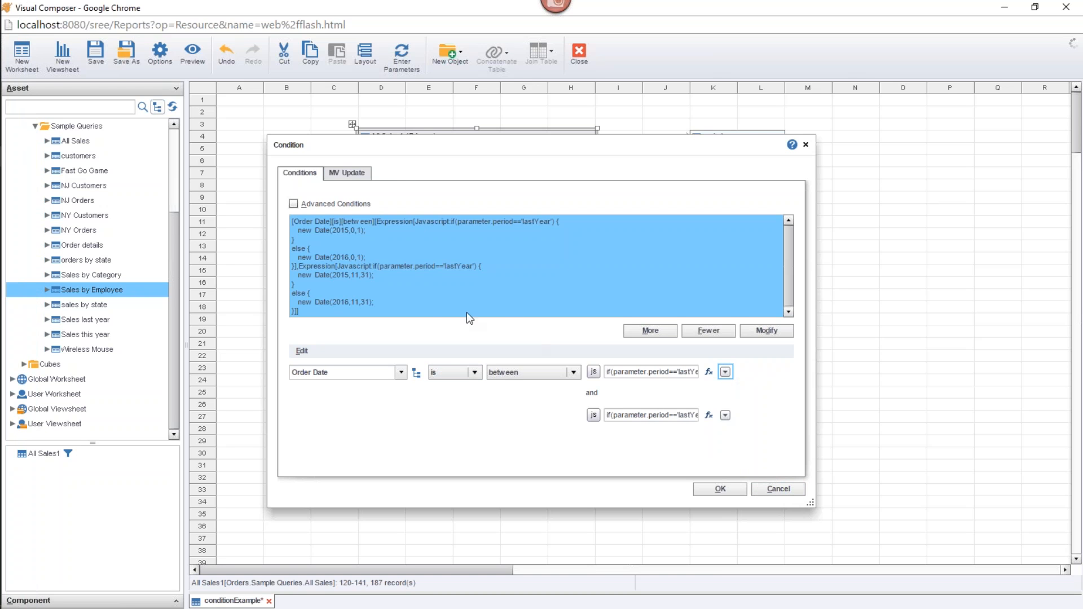
# Remove the Order Date condition from the All Sales1 table and apply the change
pyautogui.click(686, 333)
pyautogui.click(720, 489)
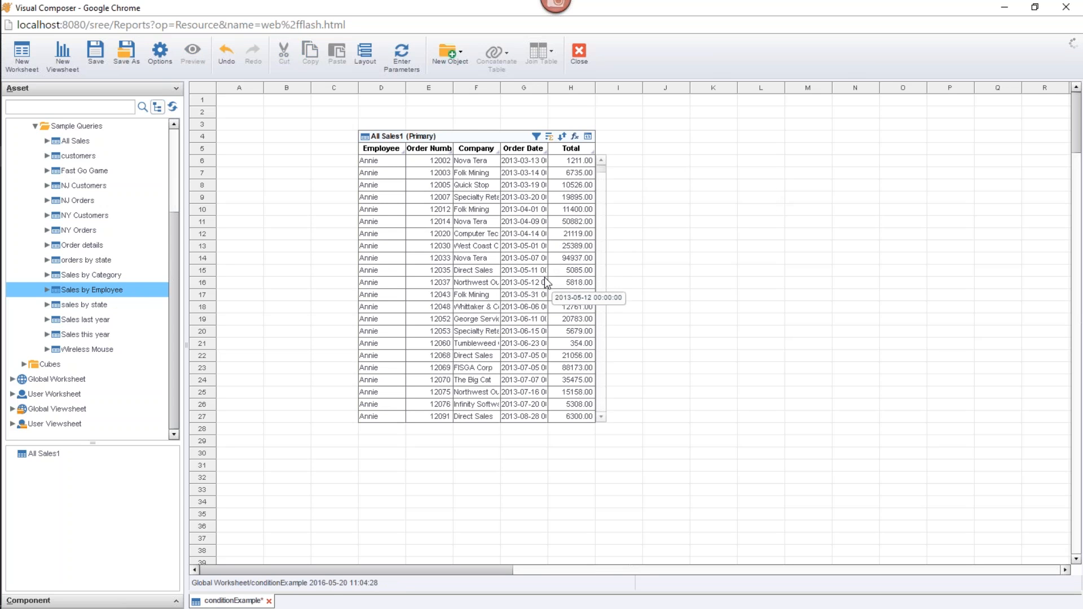
# Start a blank condition on All Sales1 and examine the value types offered for the Order Date and Employee fields
pyautogui.click(536, 136)
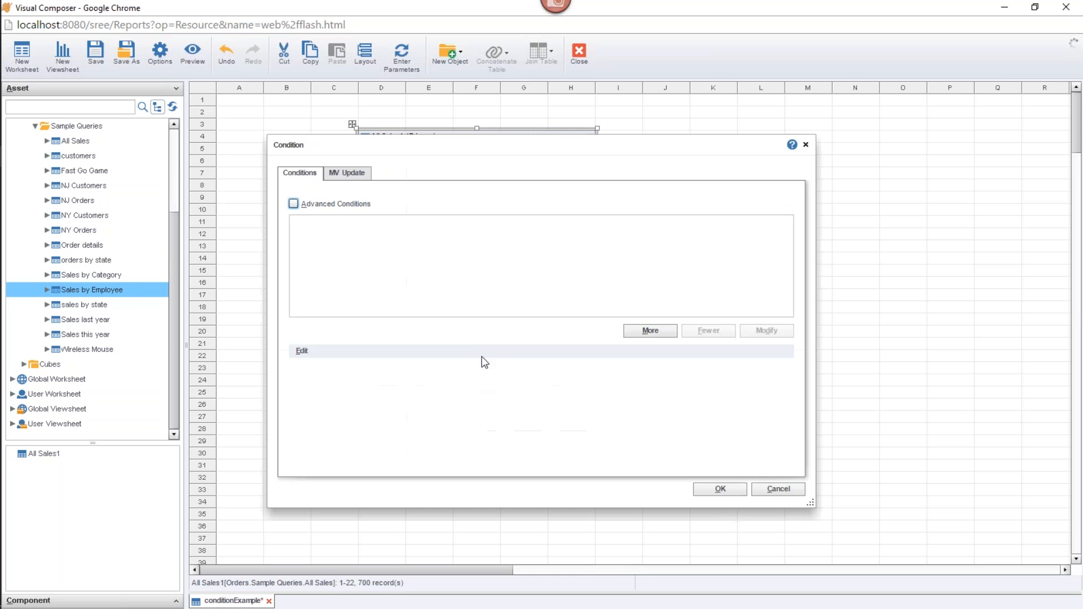
pyautogui.click(643, 333)
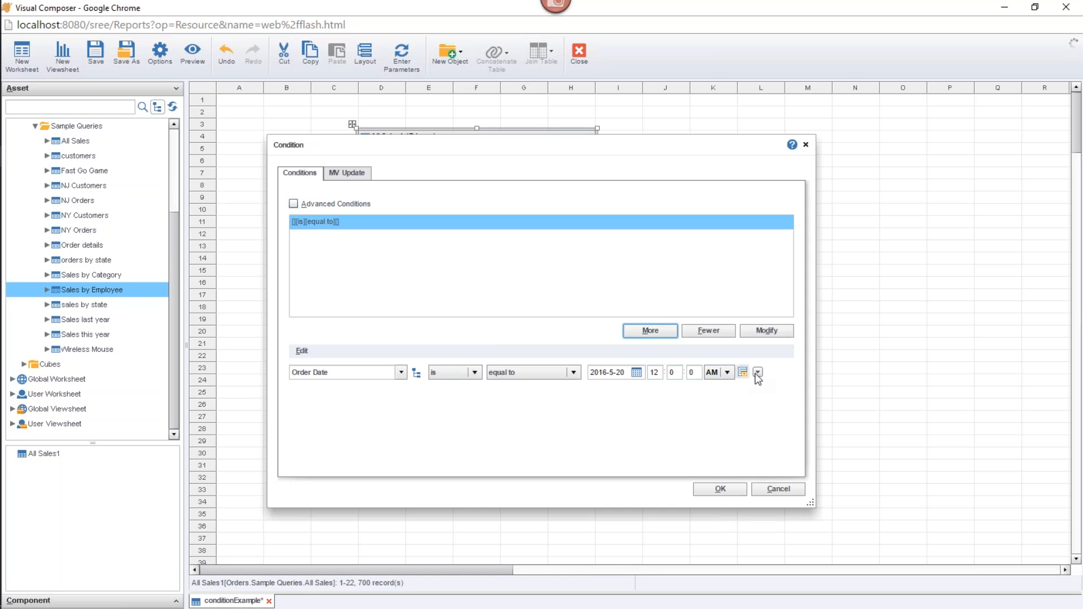
pyautogui.click(757, 371)
pyautogui.click(758, 372)
pyautogui.click(401, 373)
pyautogui.click(375, 387)
pyautogui.click(710, 373)
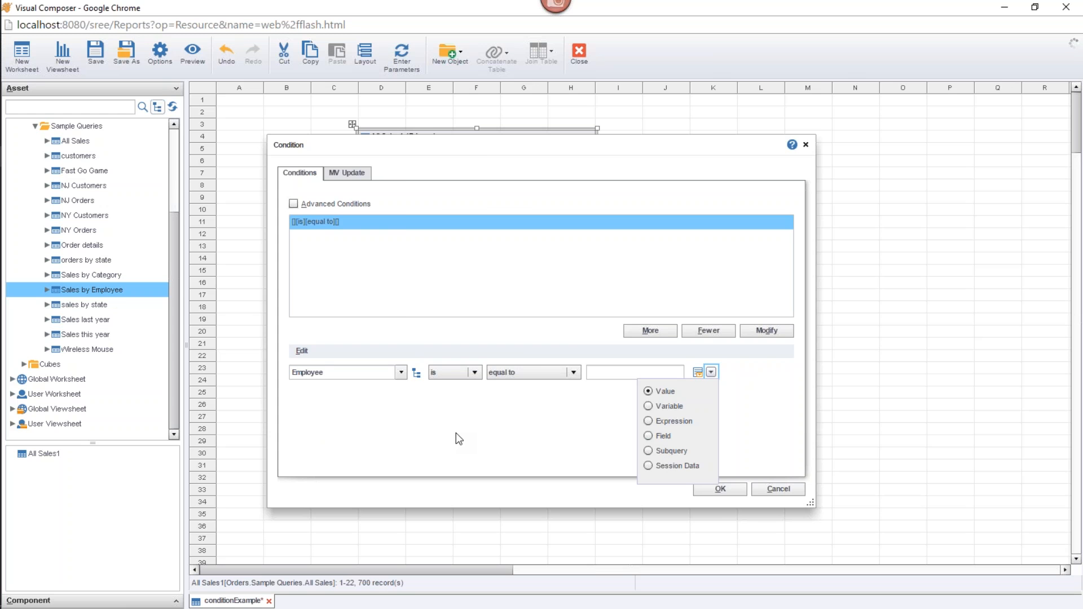
pyautogui.click(737, 489)
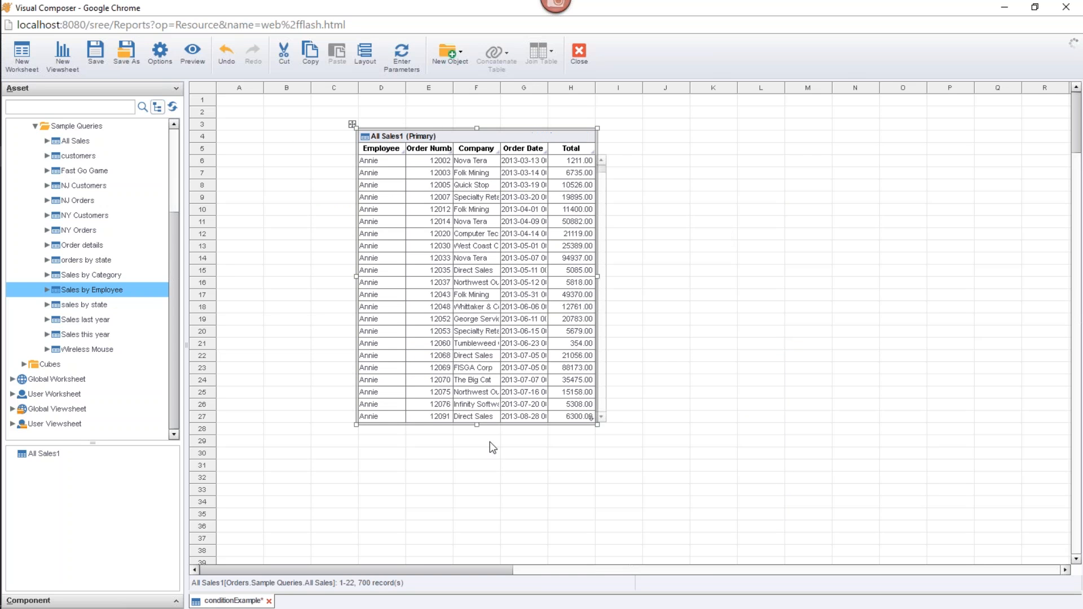
# Shorten the All Sales1 table to end at row 12 and rename it This Year
pyautogui.moveTo(477, 428); pyautogui.dragTo(487, 242)
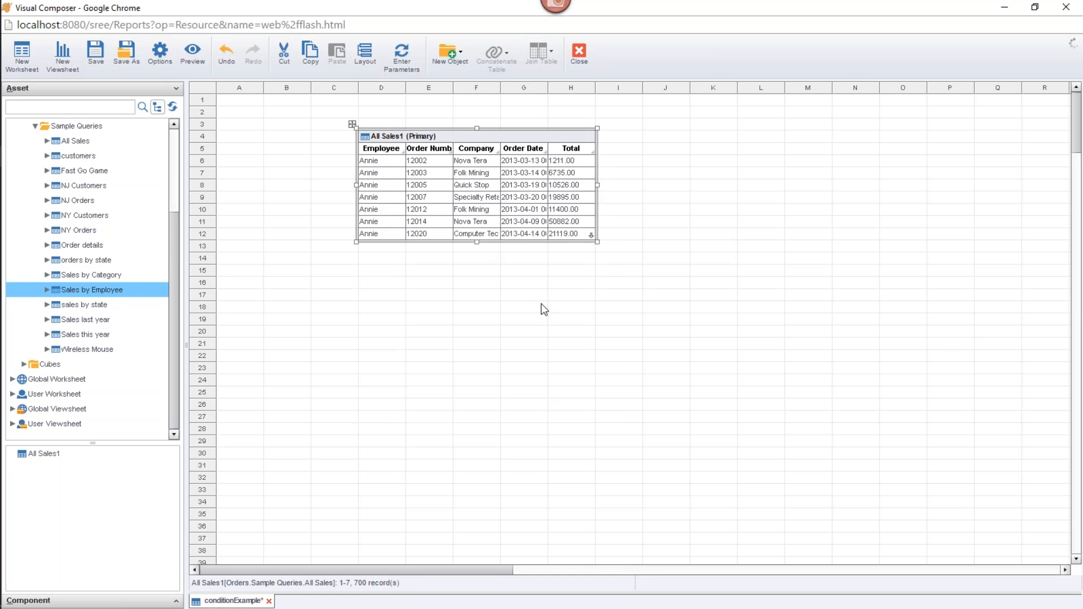
pyautogui.moveTo(490, 185)
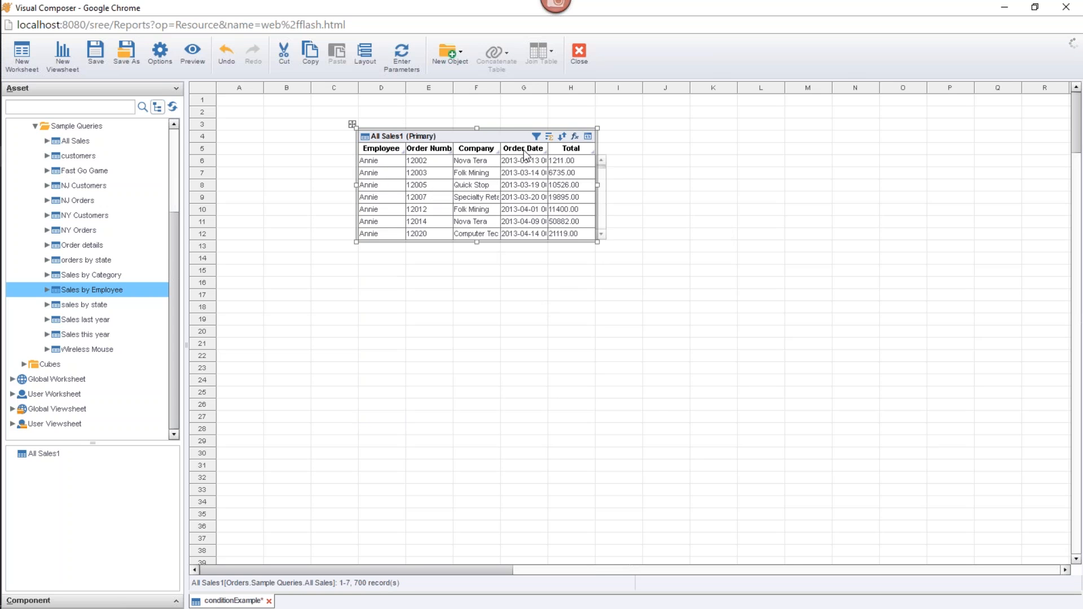
pyautogui.rightClick(462, 140)
pyautogui.click(486, 146)
pyautogui.write('This Year')
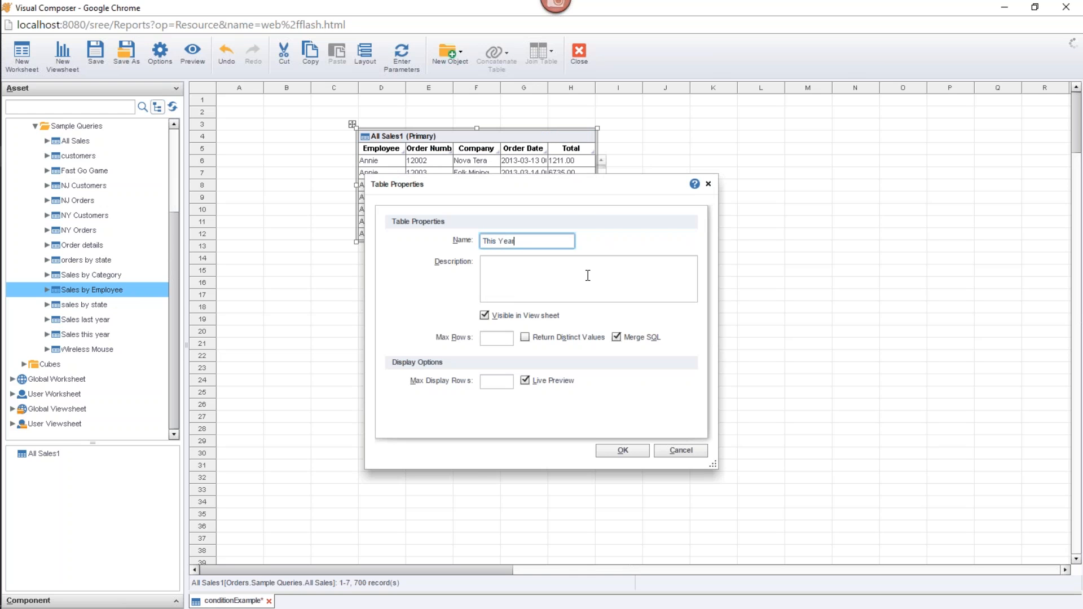
pyautogui.click(622, 451)
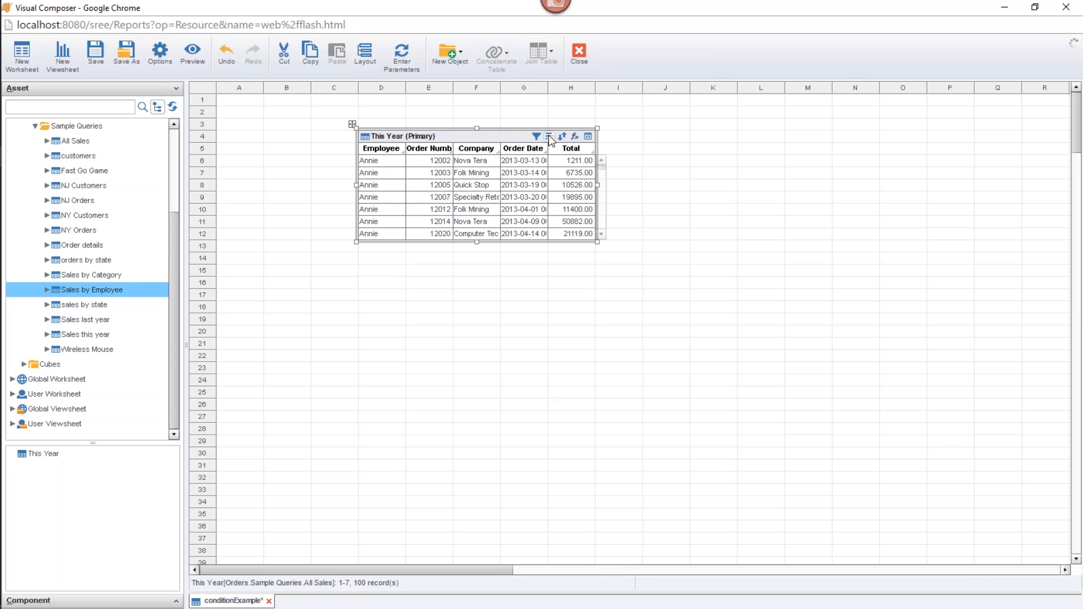
# Group the This Year table by Employee and Order Date
pyautogui.click(549, 138)
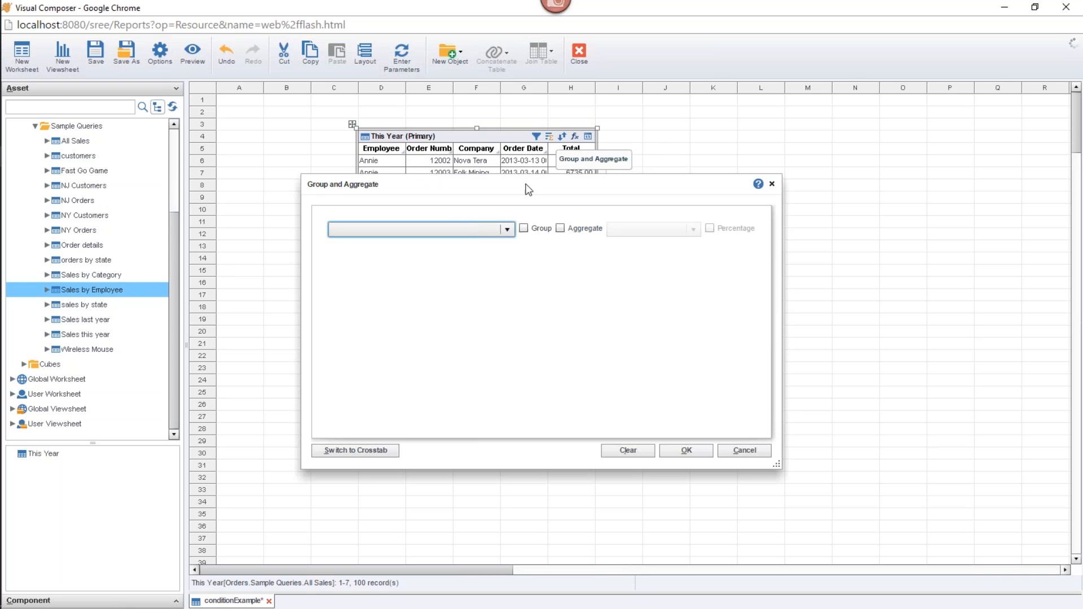
pyautogui.click(459, 228)
pyautogui.click(417, 261)
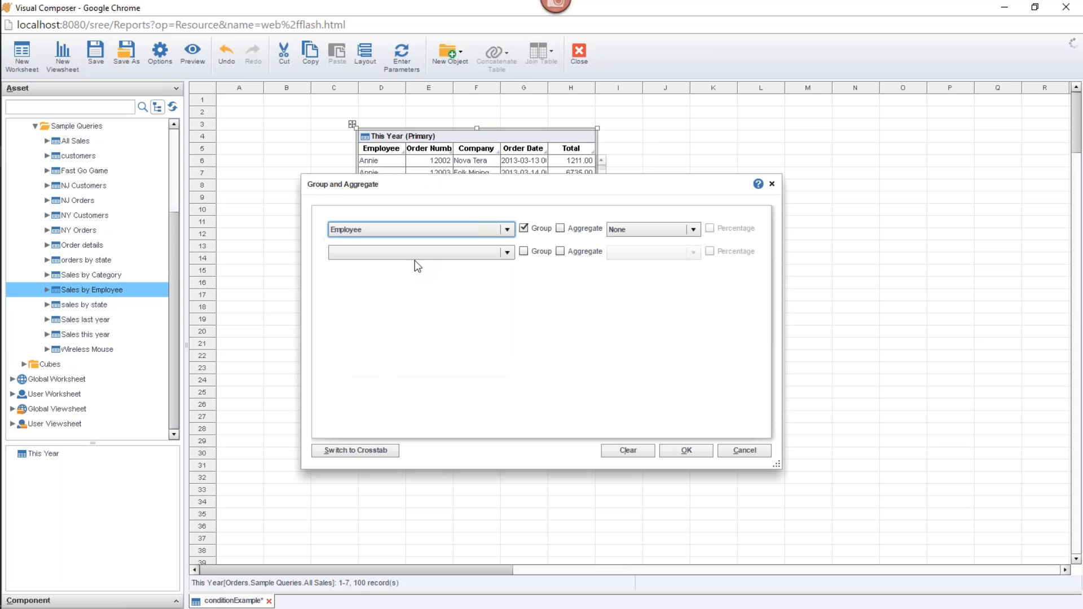
pyautogui.click(446, 254)
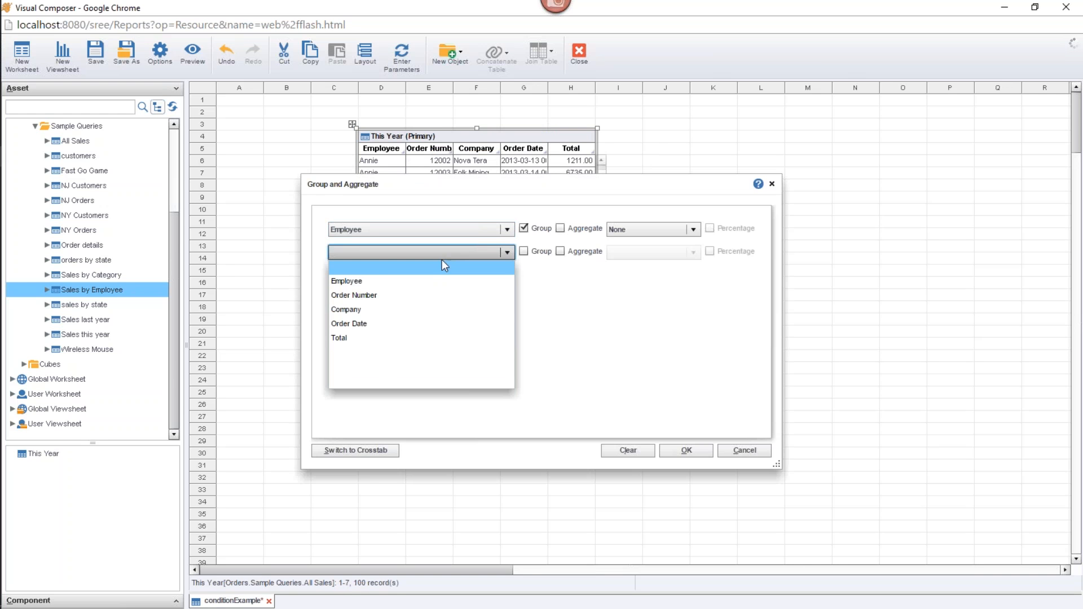
pyautogui.click(403, 323)
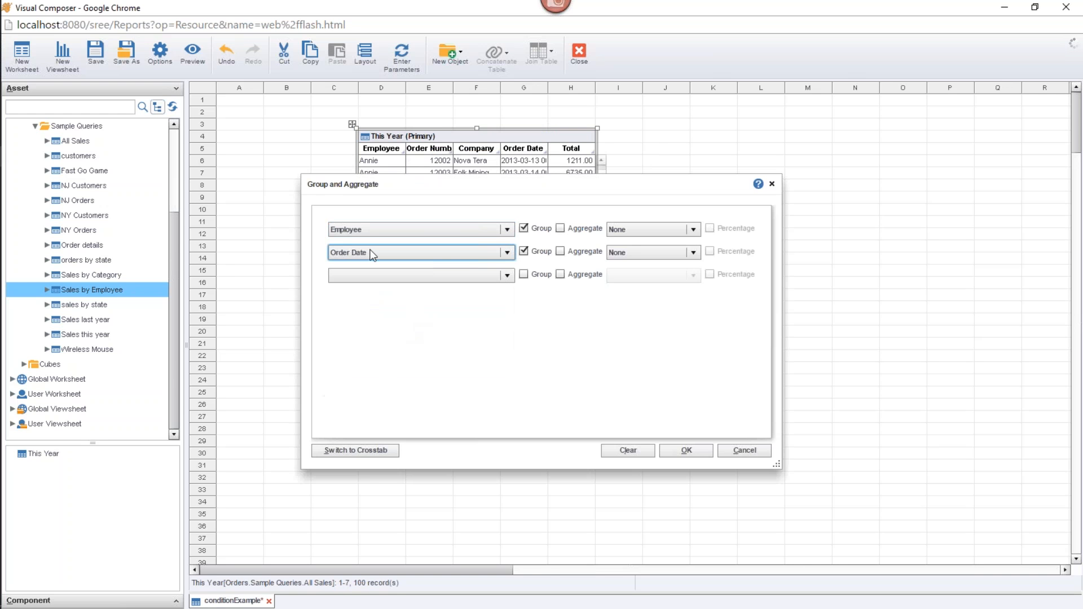
# Group the This Year table's Order Date by Month of Year, add Total as the aggregated field, and apply the grouping
pyautogui.click(654, 252)
pyautogui.click(696, 320)
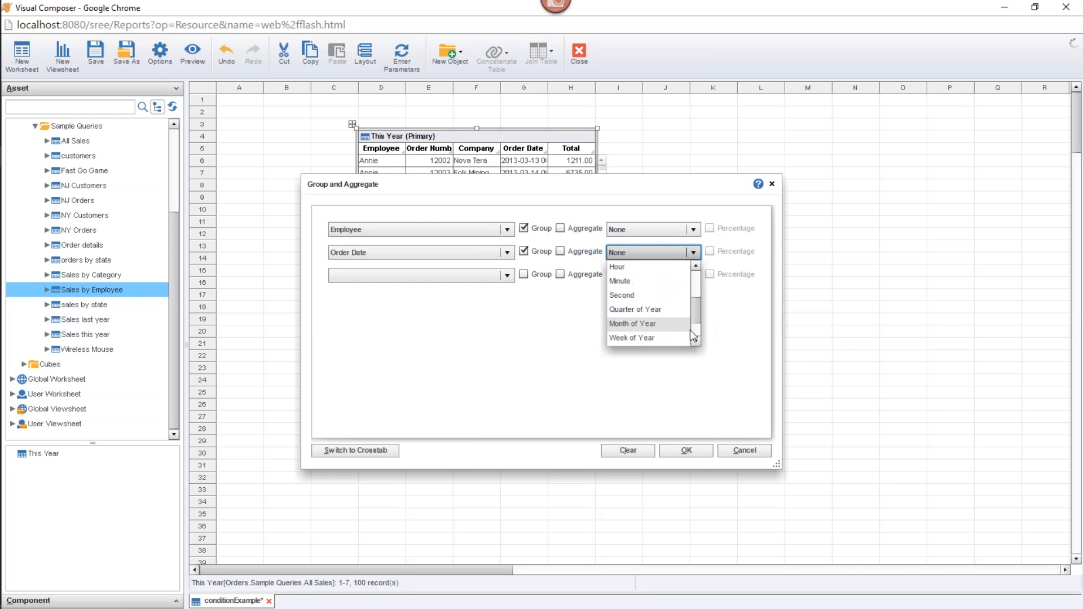
pyautogui.click(698, 330)
pyautogui.moveTo(696, 320); pyautogui.dragTo(693, 282)
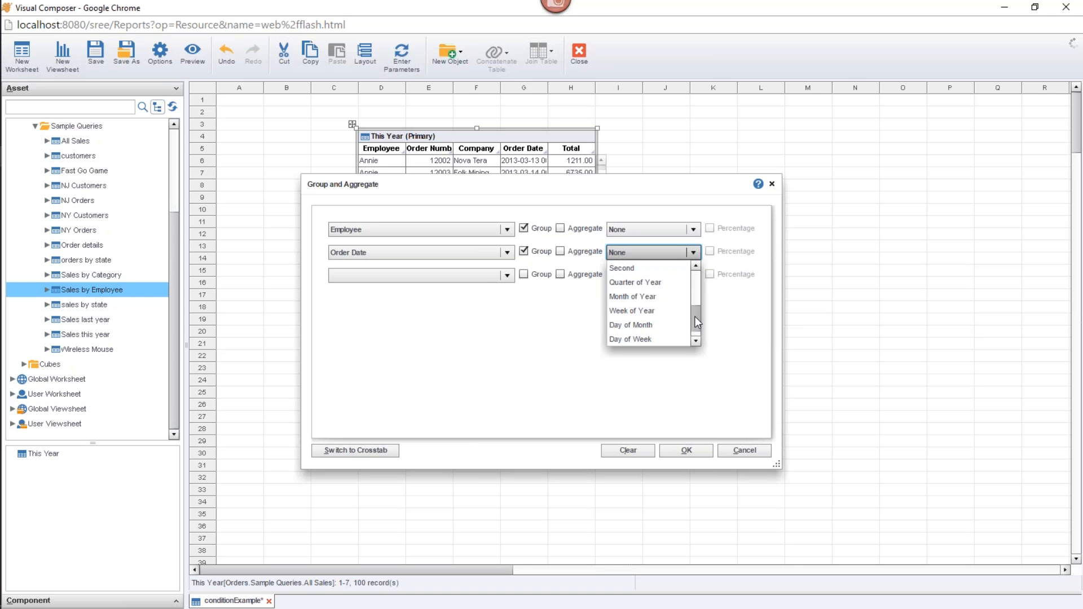
pyautogui.click(634, 297)
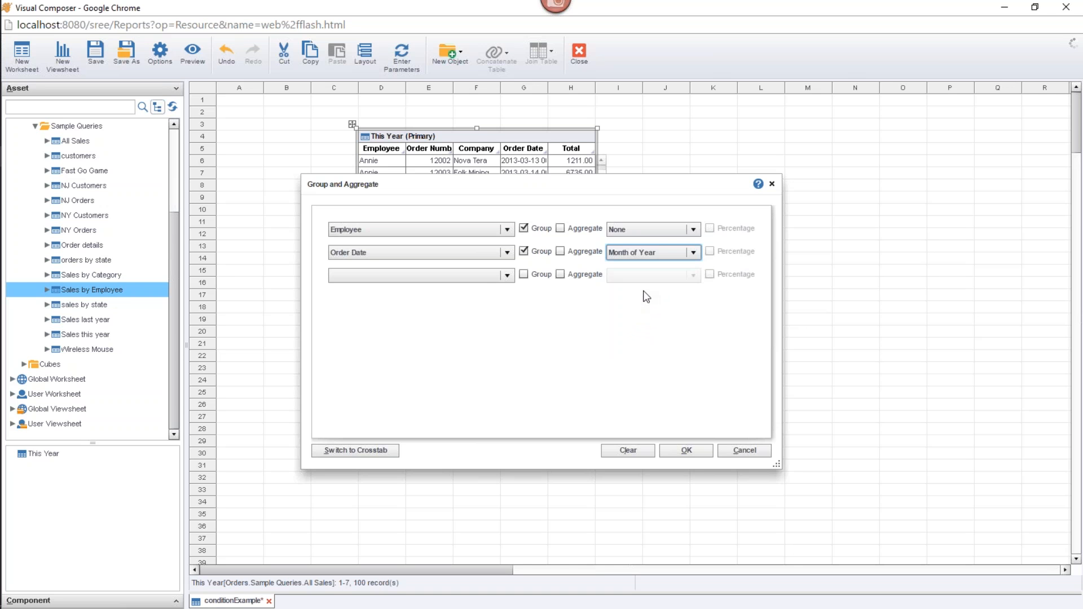
pyautogui.click(476, 276)
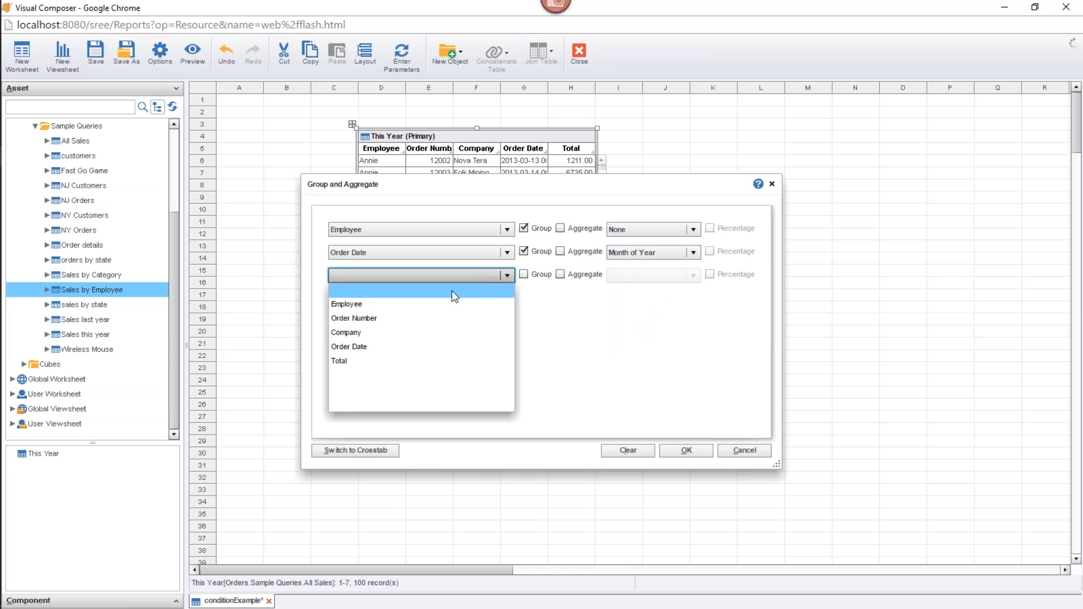
pyautogui.click(398, 361)
pyautogui.click(692, 449)
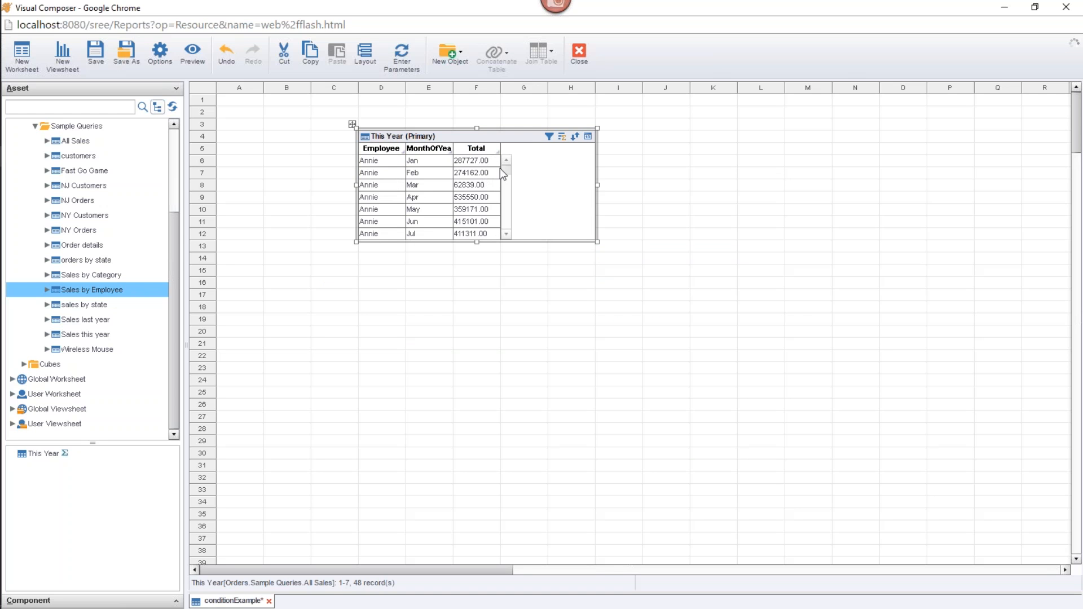
# Add a condition to the This Year table that Order Date is in range This year, and apply it
pyautogui.click(547, 138)
pyautogui.click(651, 333)
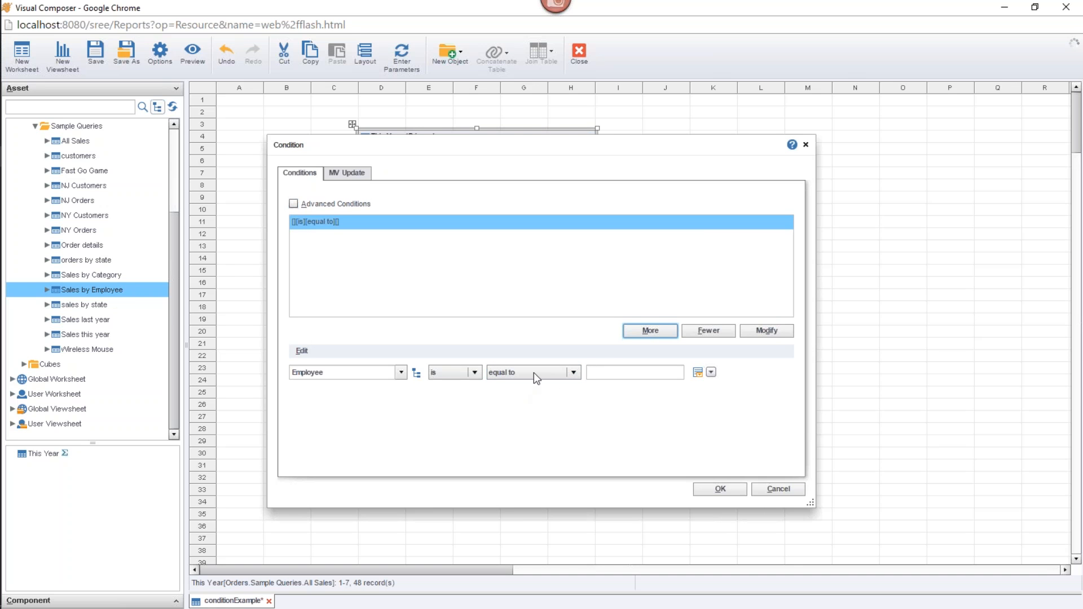
pyautogui.click(404, 374)
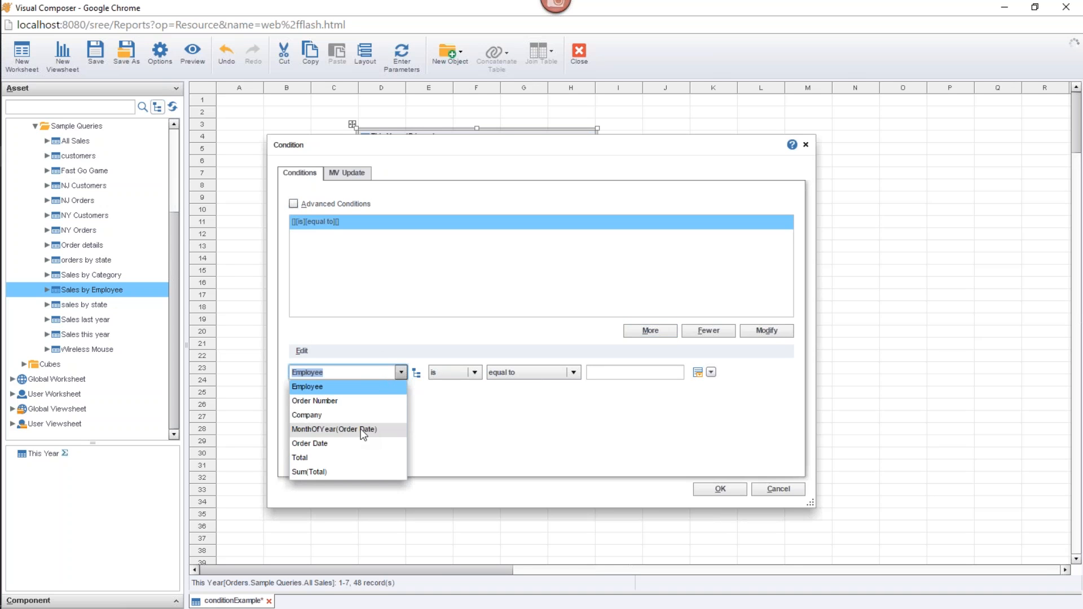
pyautogui.click(530, 147)
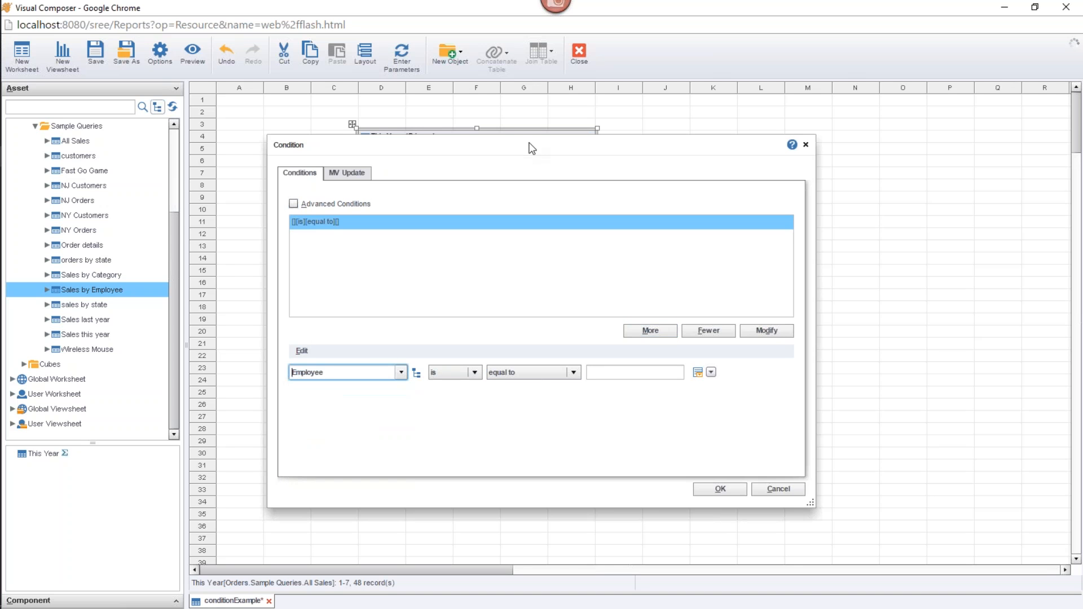
pyautogui.click(401, 372)
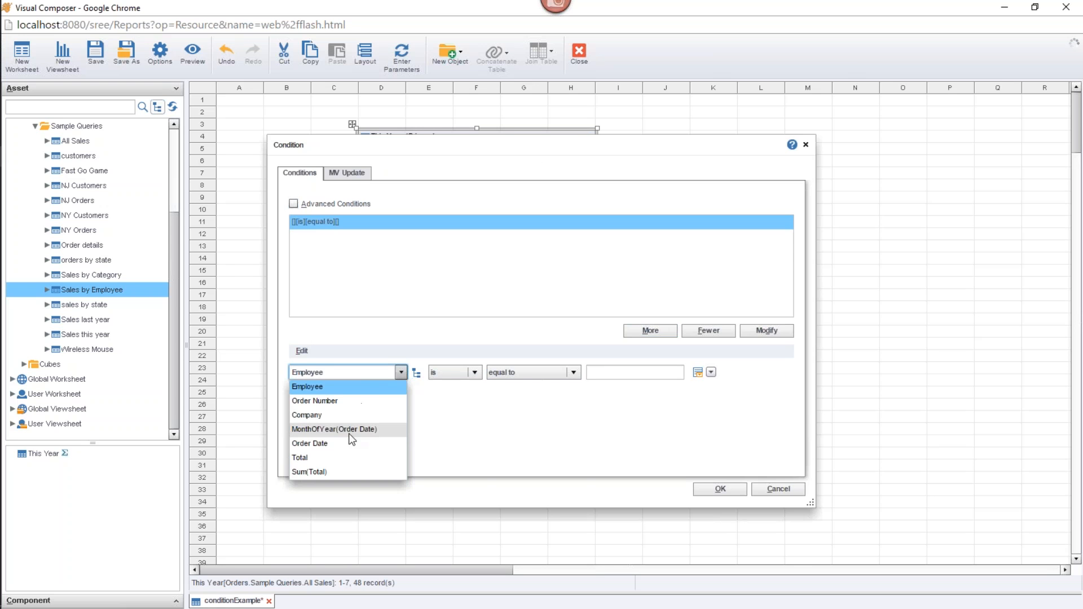
pyautogui.click(328, 443)
pyautogui.click(549, 373)
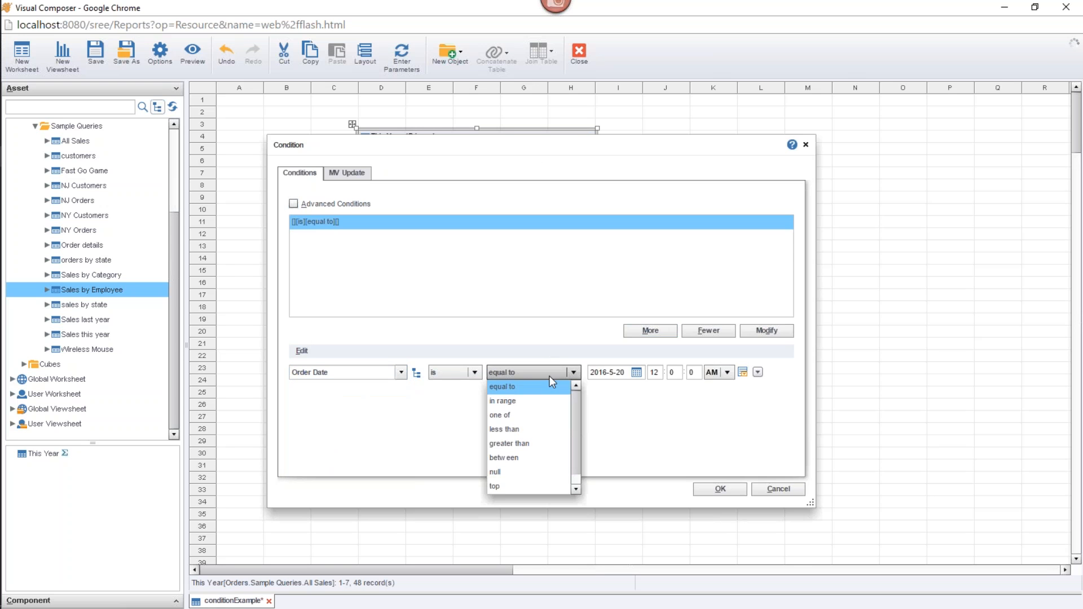
pyautogui.click(531, 402)
pyautogui.click(613, 377)
pyautogui.click(632, 402)
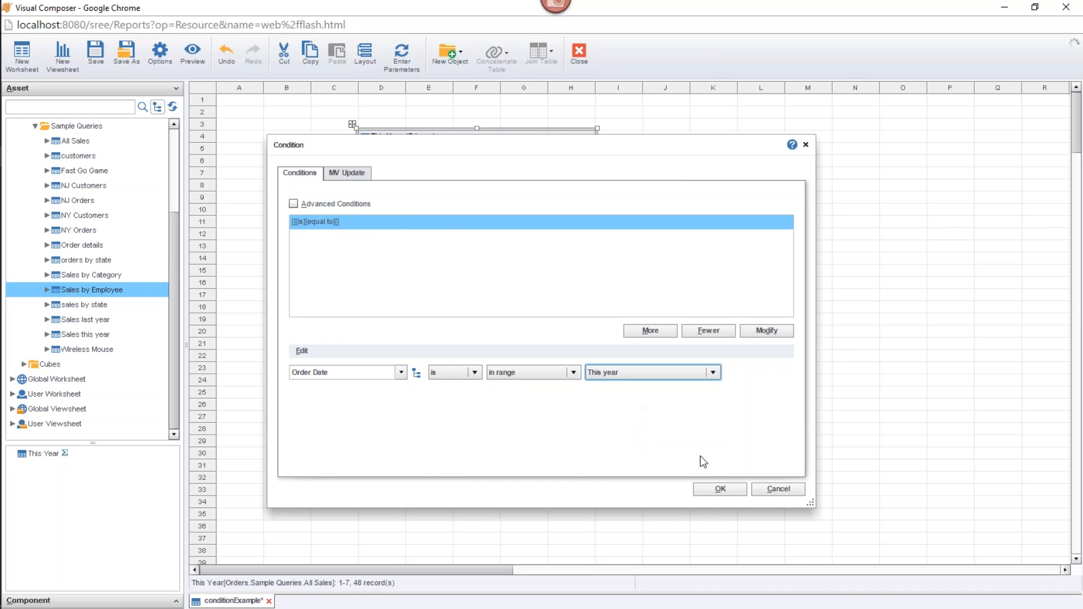
pyautogui.click(719, 489)
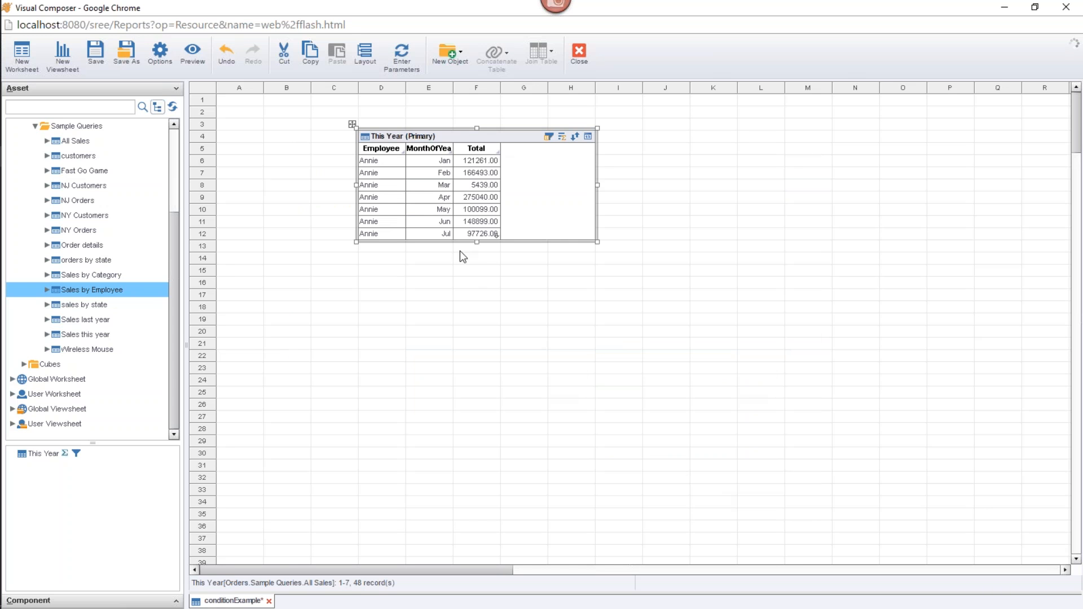
# Expand the This Year table to view more rows, then shorten it to end at row 11
pyautogui.moveTo(476, 241); pyautogui.dragTo(492, 386)
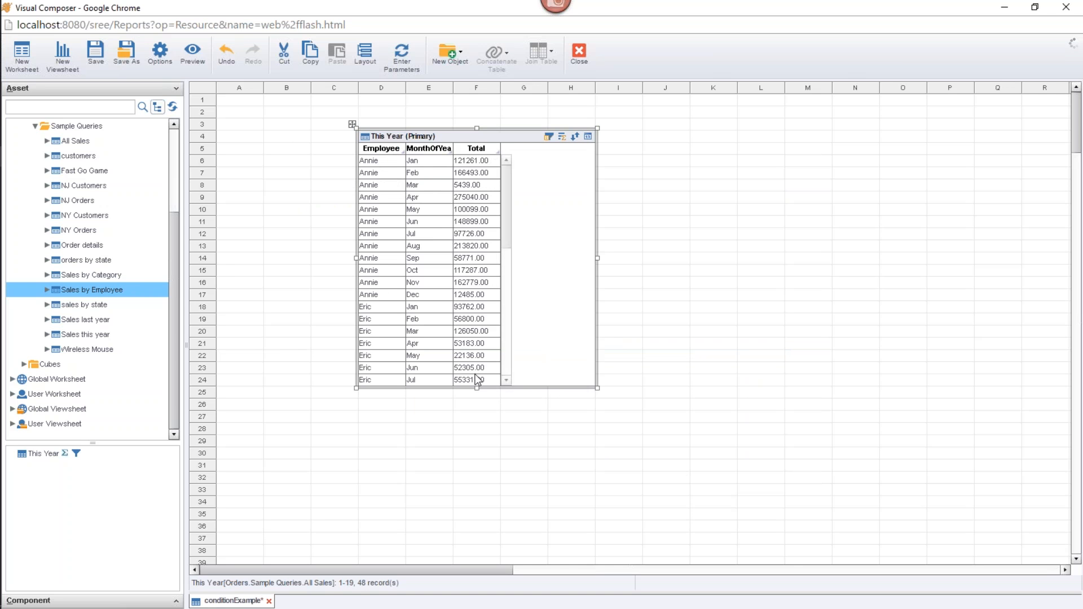
pyautogui.moveTo(478, 388); pyautogui.dragTo(478, 280)
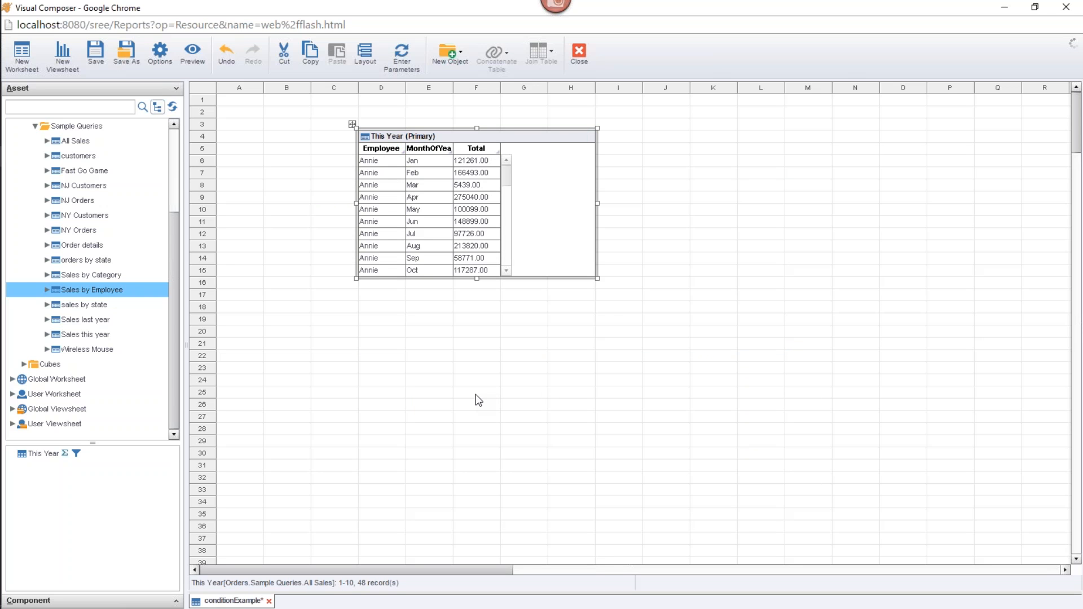
pyautogui.moveTo(477, 280); pyautogui.dragTo(477, 228)
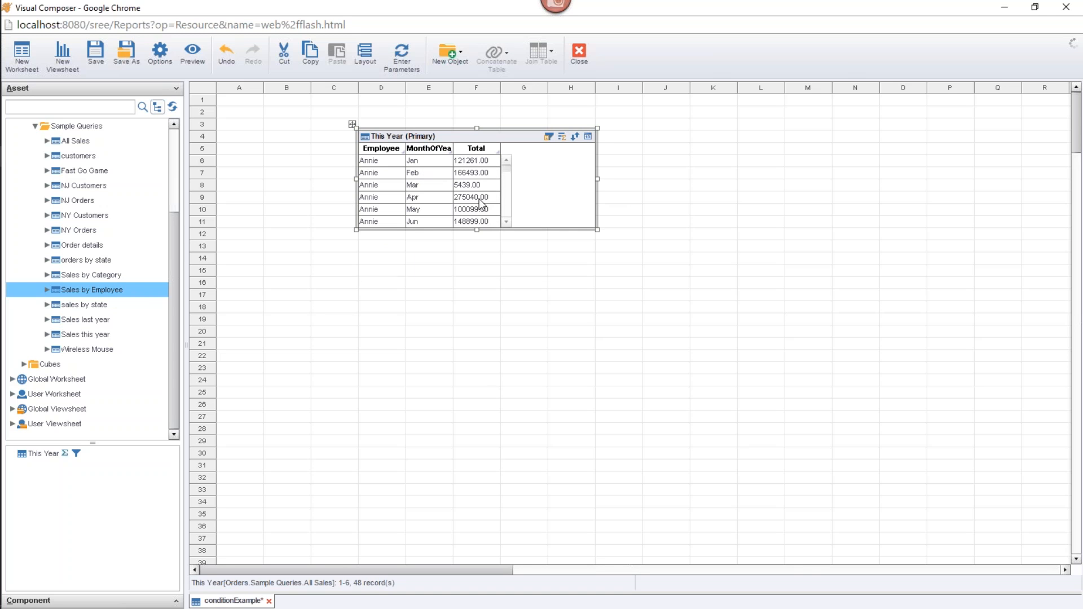
# Duplicate the This Year table alongside the original, starting in column J, and rename the copy Last Year
pyautogui.moveTo(424, 137); pyautogui.dragTo(720, 146)
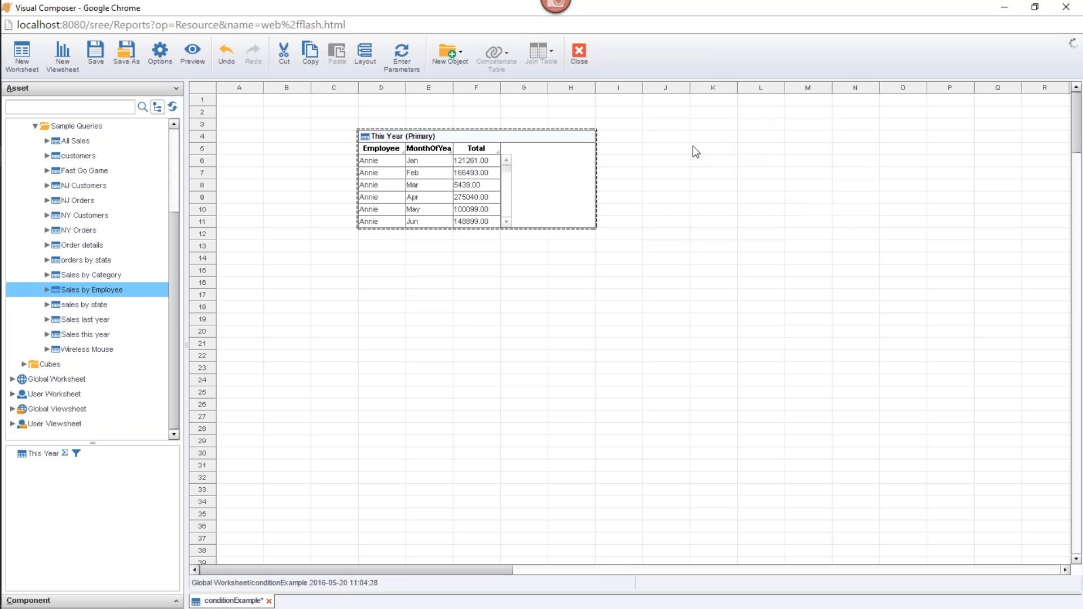
pyautogui.rightClick(695, 141)
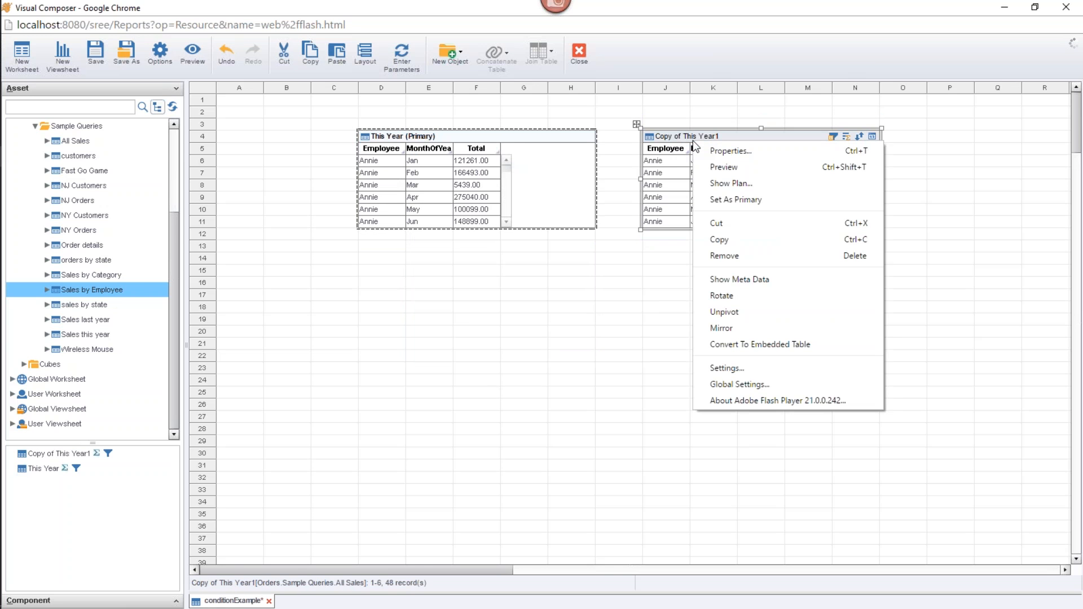
pyautogui.click(750, 151)
pyautogui.write('Last')
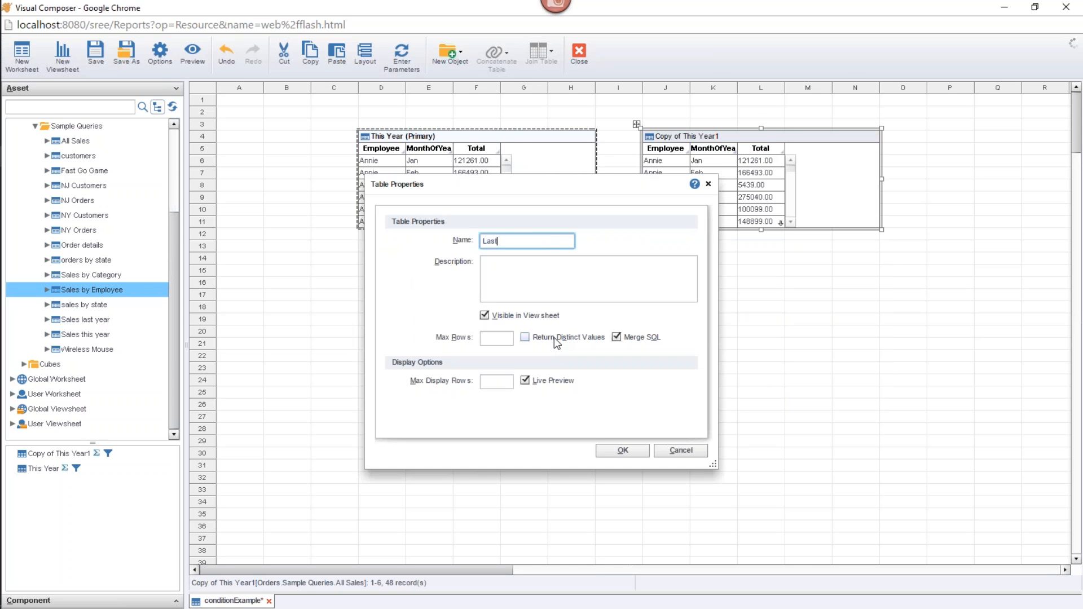
pyautogui.write(' year')
pyautogui.press('BackSpace')
pyautogui.press('BackSpace')
pyautogui.press('BackSpace')
pyautogui.press('BackSpace')
pyautogui.write('Year')
pyautogui.click(624, 449)
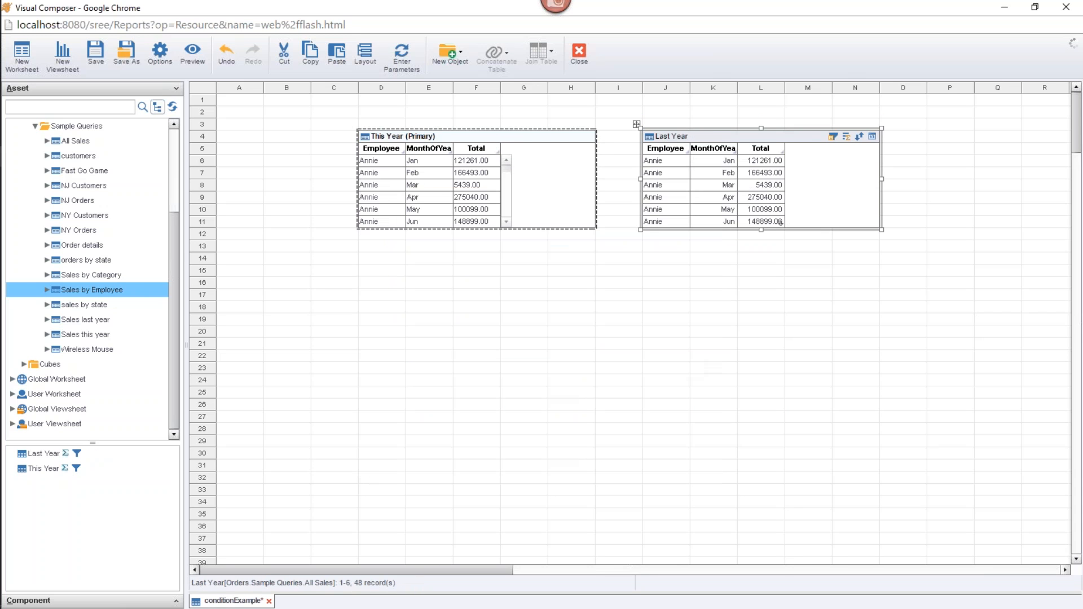
# Change the Last Year table's Order Date condition range to Last year and apply it
pyautogui.click(834, 136)
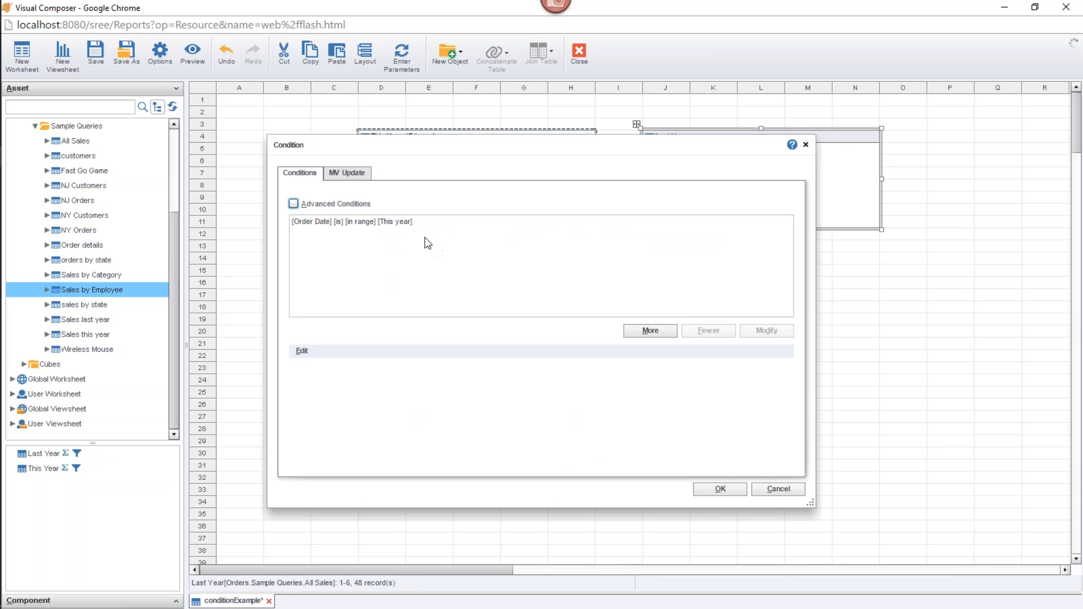
pyautogui.click(415, 226)
pyautogui.click(650, 373)
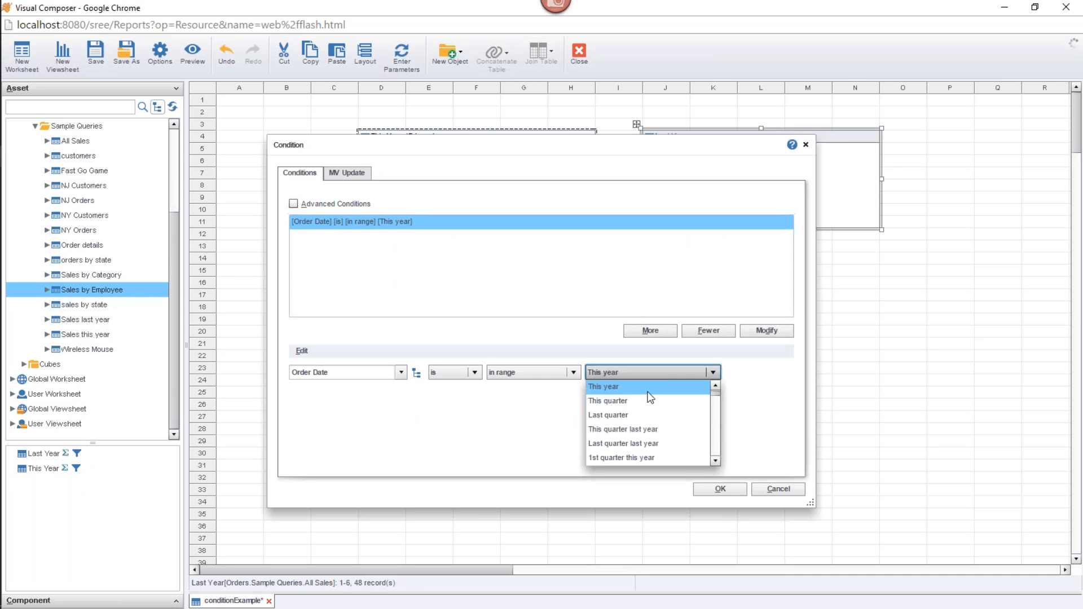
pyautogui.click(715, 385)
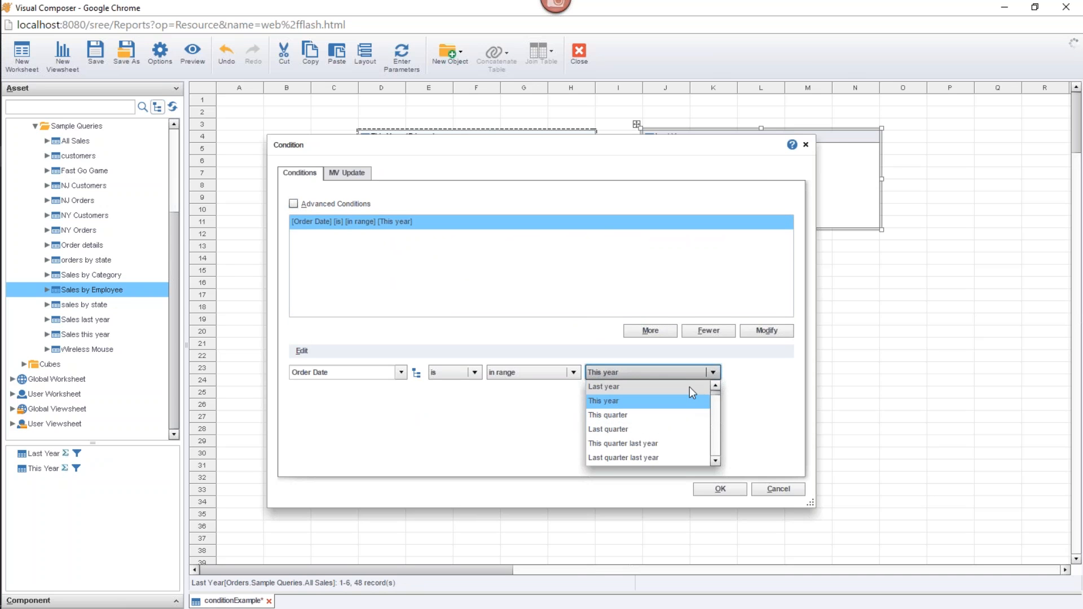
pyautogui.click(689, 387)
pyautogui.click(722, 492)
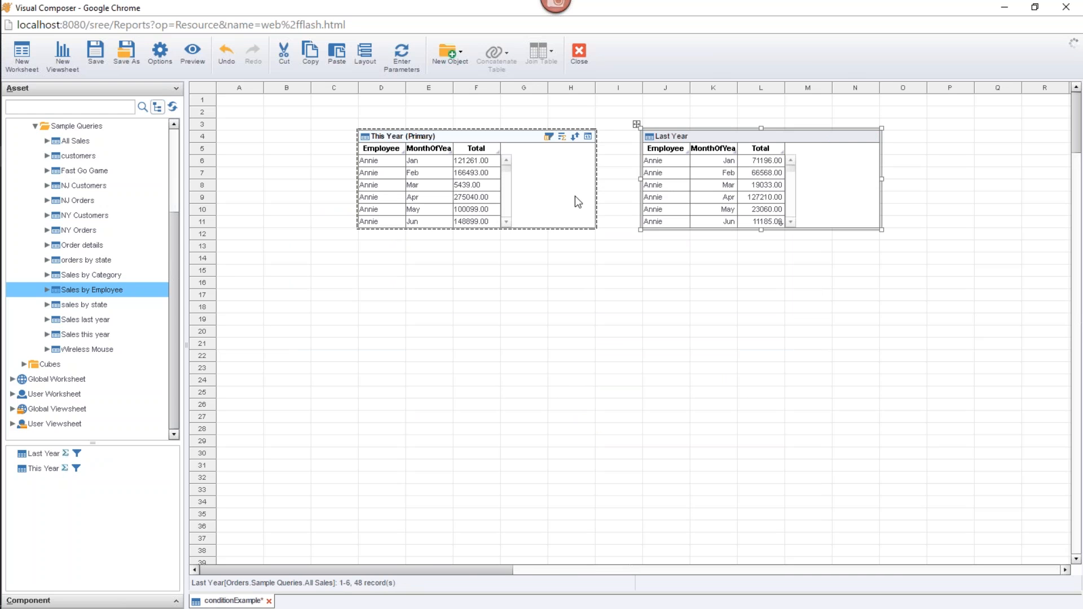
# Rename the Total column of the This Year table as TY Total
pyautogui.doubleClick(473, 148)
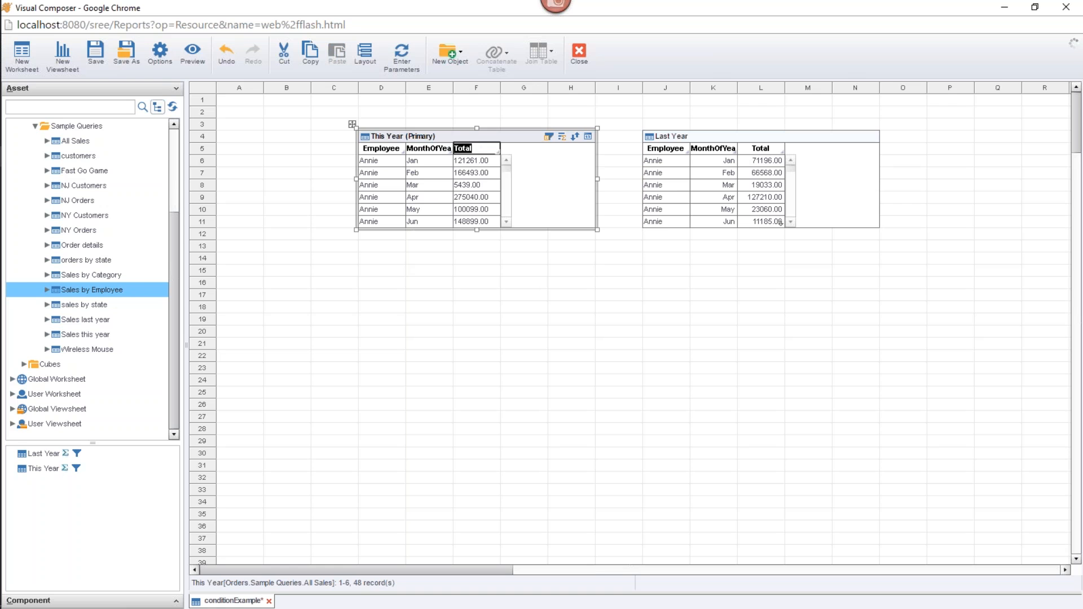
pyautogui.click(485, 147)
pyautogui.write('TY')
pyautogui.press('Return')
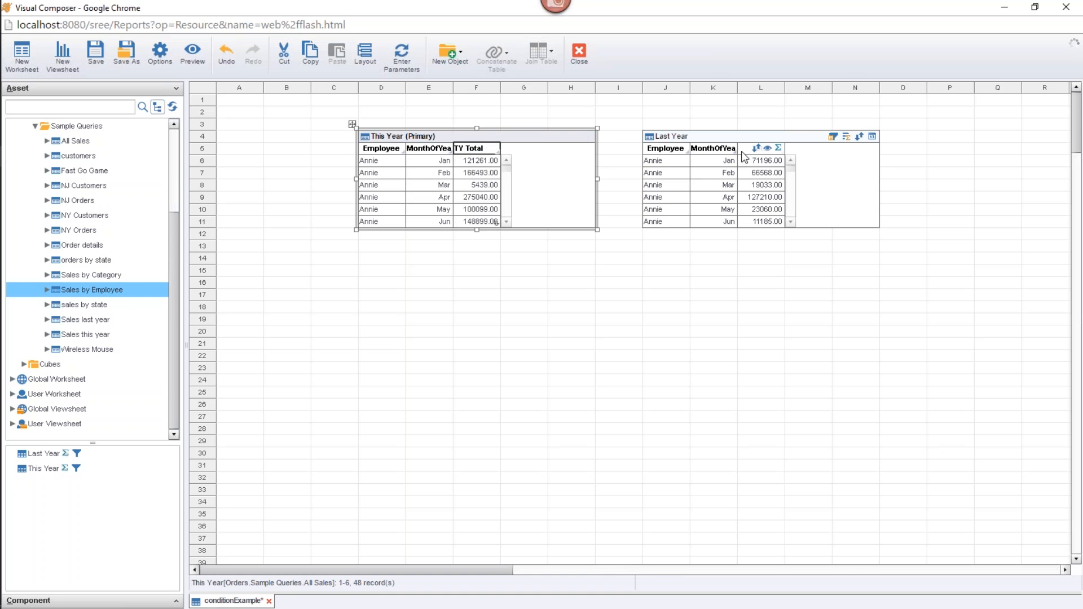
# Rename the Total column of the Last Year table as LY Total
pyautogui.doubleClick(745, 152)
pyautogui.click(747, 152)
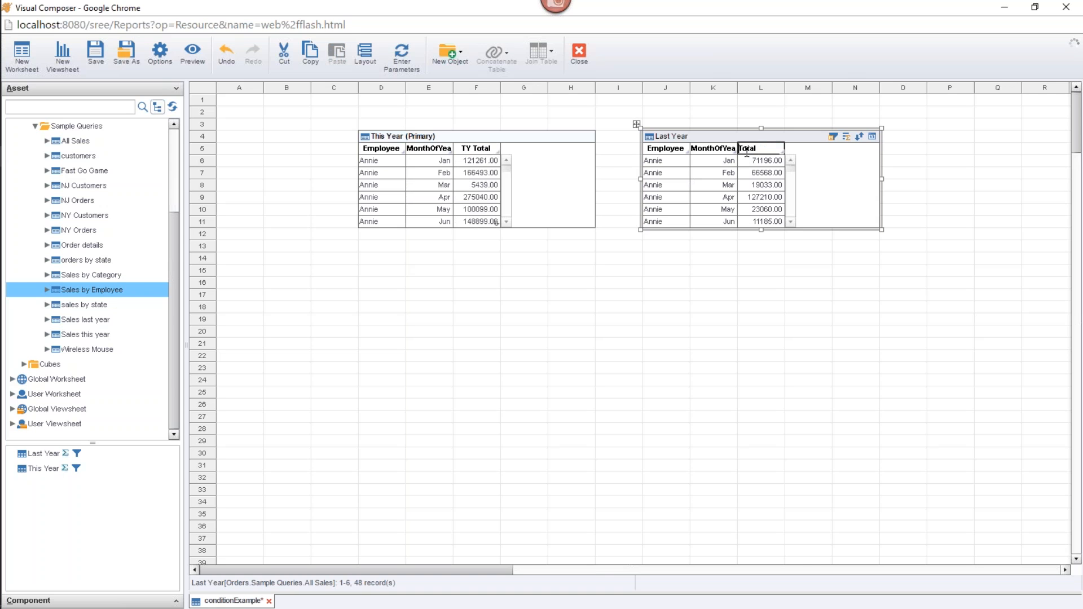
pyautogui.write('LY')
pyautogui.click(682, 302)
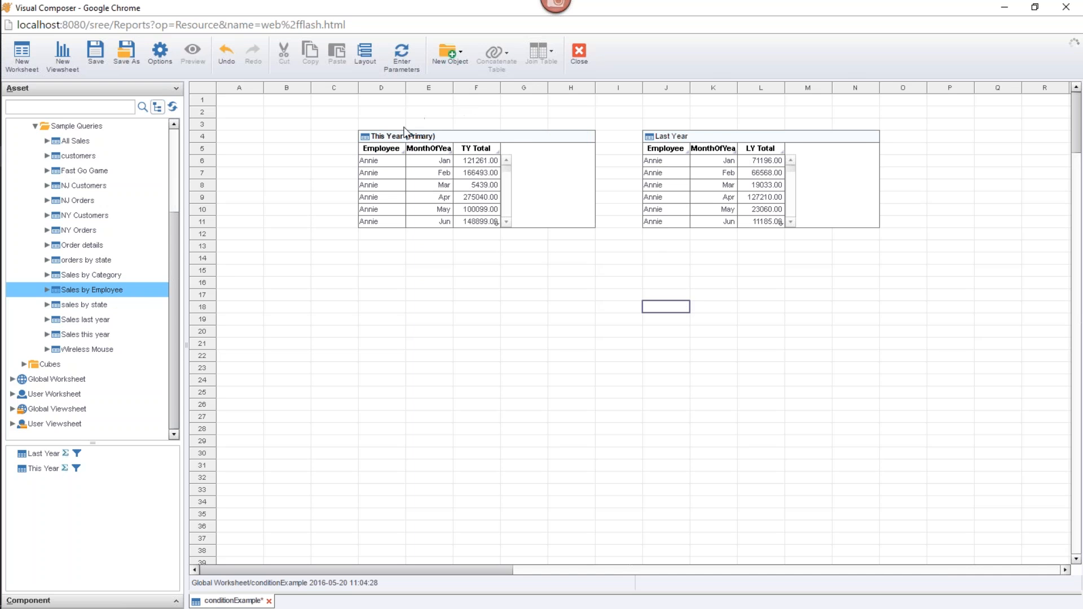
# Join the This Year and Last Year tables on Employee and on the month-of-year column
pyautogui.moveTo(368, 148)
pyautogui.moveTo(387, 151); pyautogui.dragTo(672, 150)
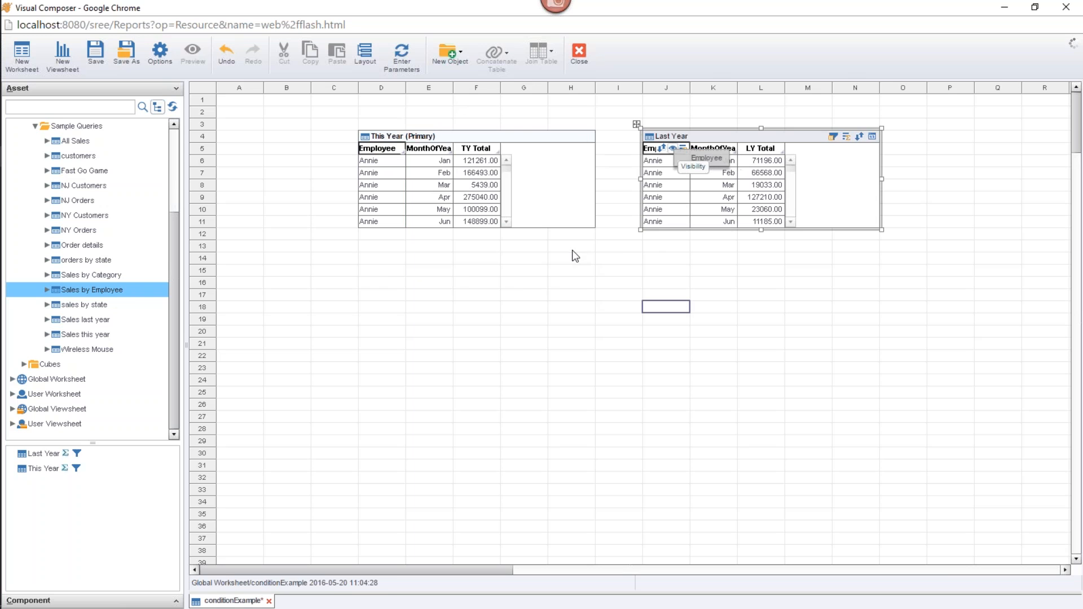
pyautogui.moveTo(424, 275); pyautogui.dragTo(570, 276)
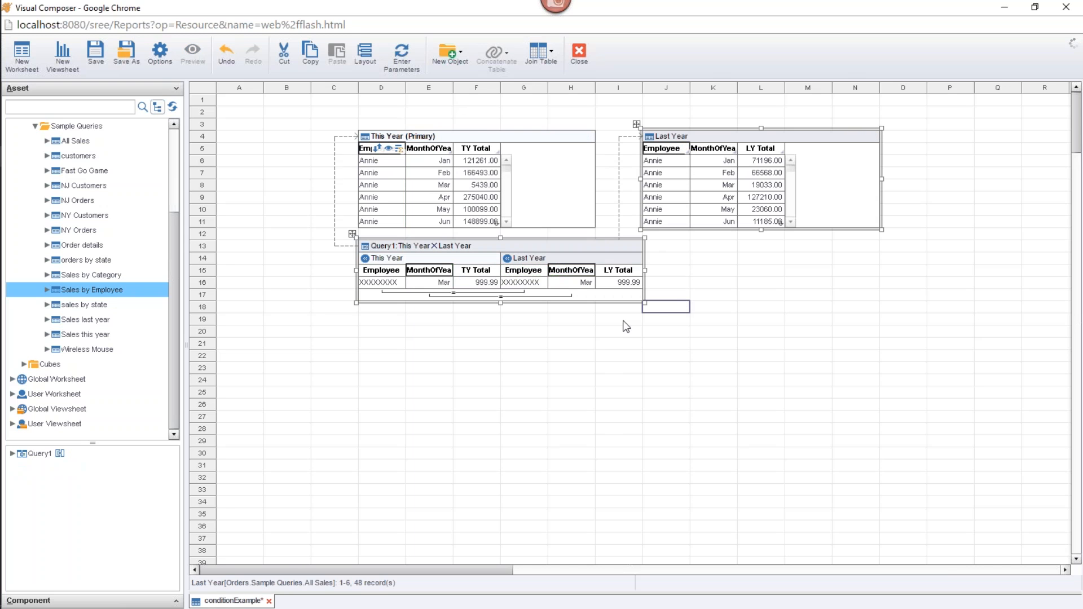
# Switch the joined table to Live Preview and extend it to end at row 27
pyautogui.click(635, 246)
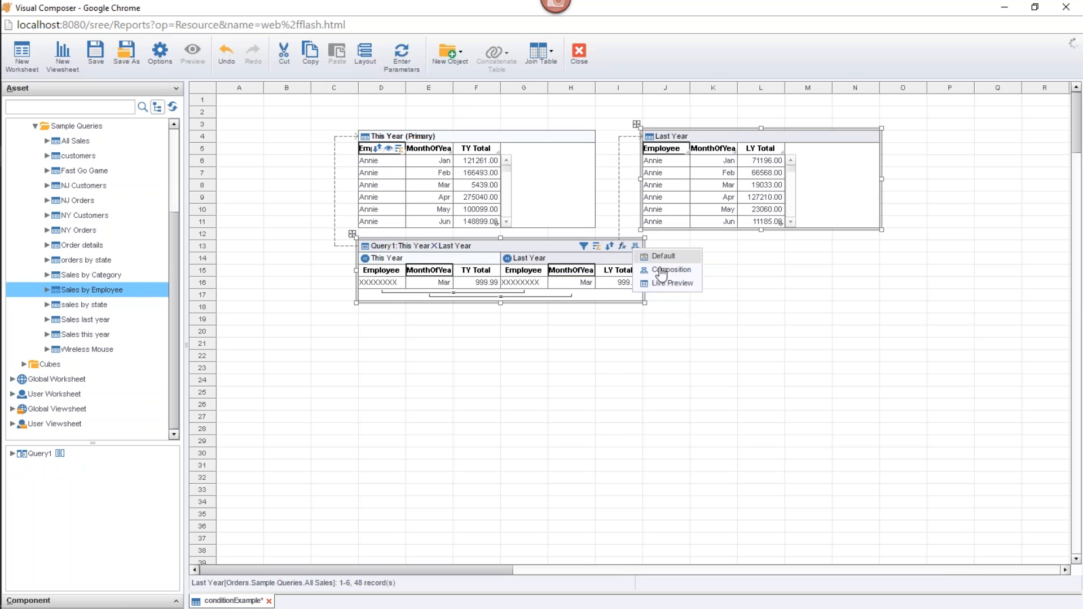
pyautogui.click(671, 283)
pyautogui.click(488, 250)
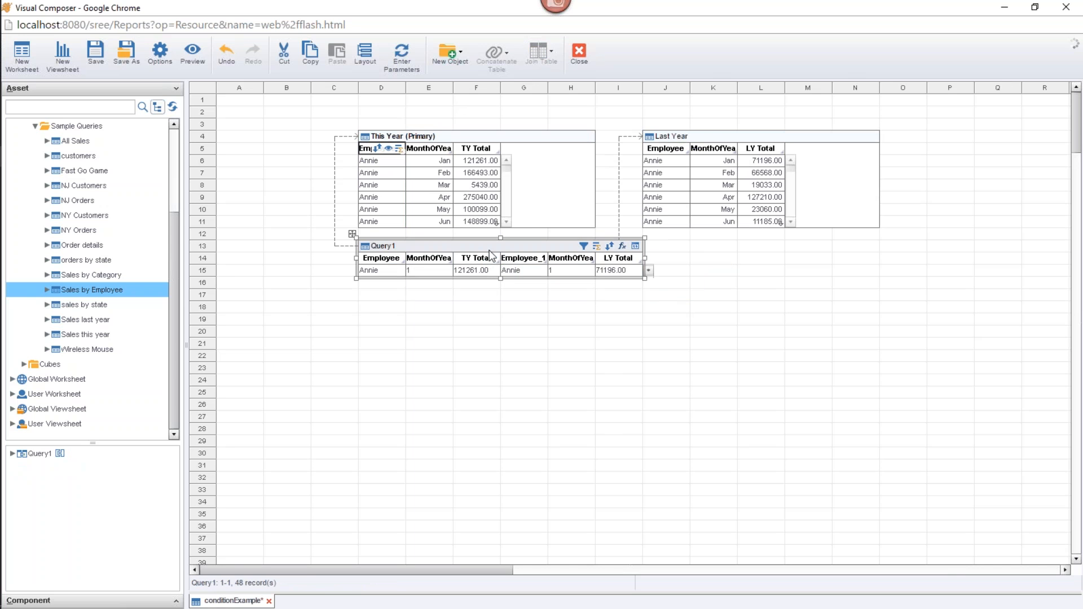
pyautogui.moveTo(500, 279); pyautogui.dragTo(506, 418)
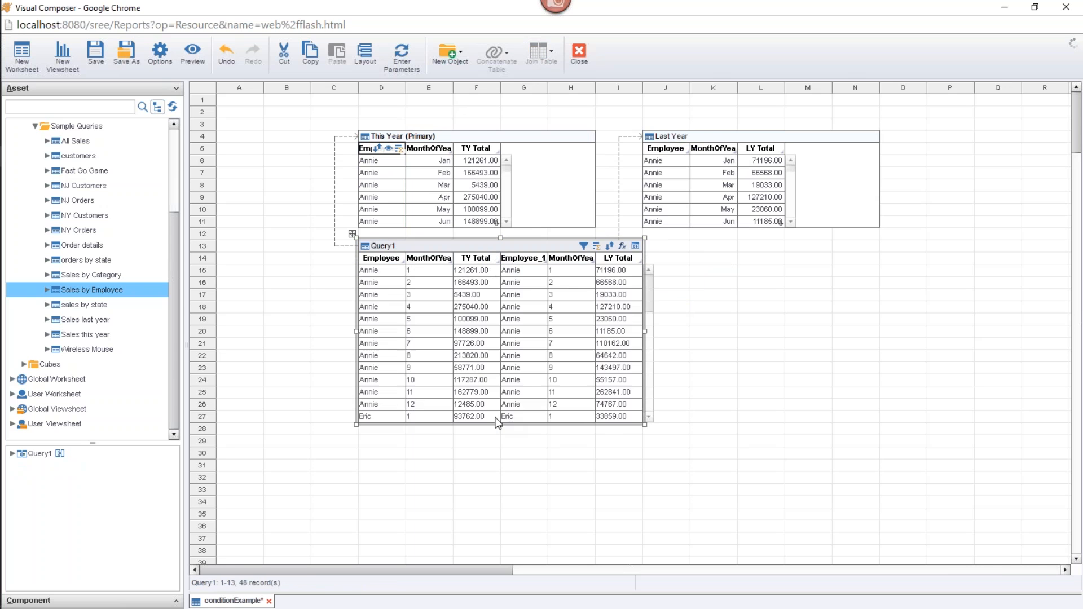
# Hide the first Employee and month columns in the joined table and move TY Total directly before LY Total
pyautogui.click(402, 262)
pyautogui.click(400, 259)
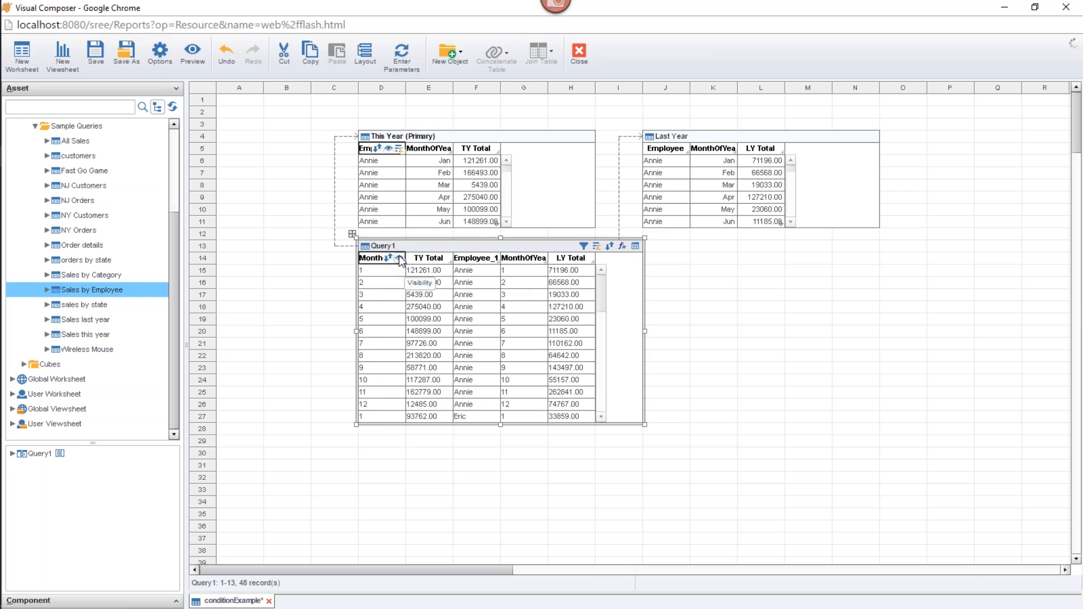
pyautogui.click(399, 258)
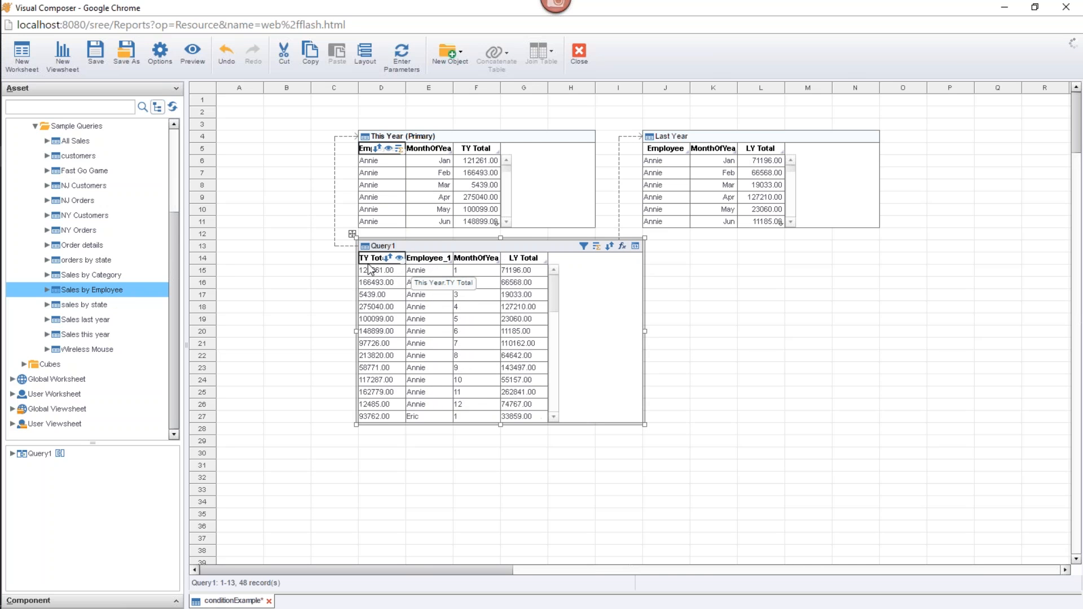
pyautogui.moveTo(372, 258); pyautogui.dragTo(513, 262)
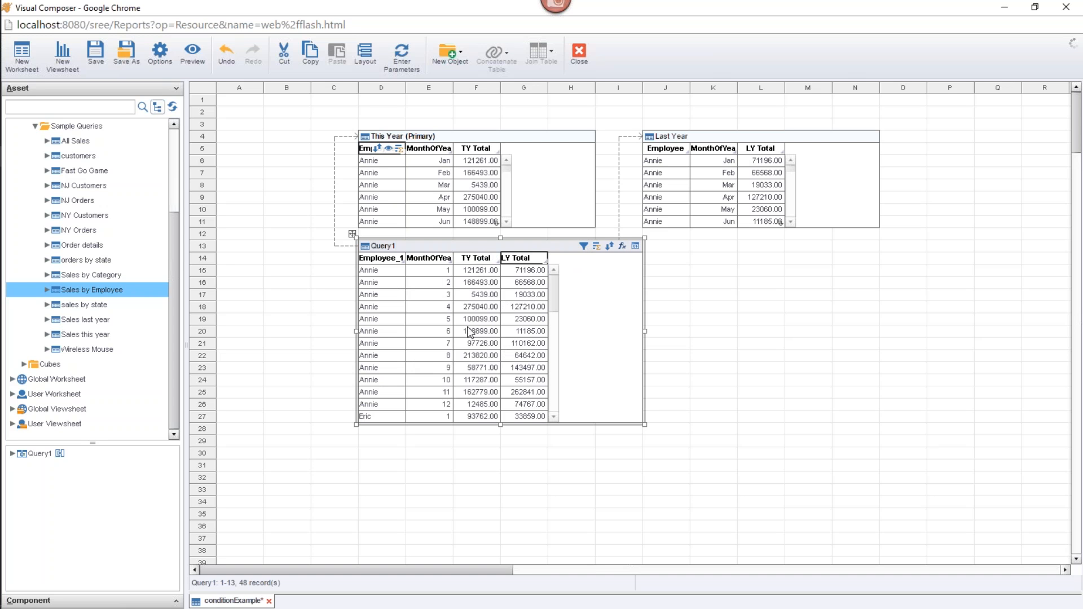
# Add a condition to the joined table requiring TY Total to be greater than the field LY Total
pyautogui.click(584, 247)
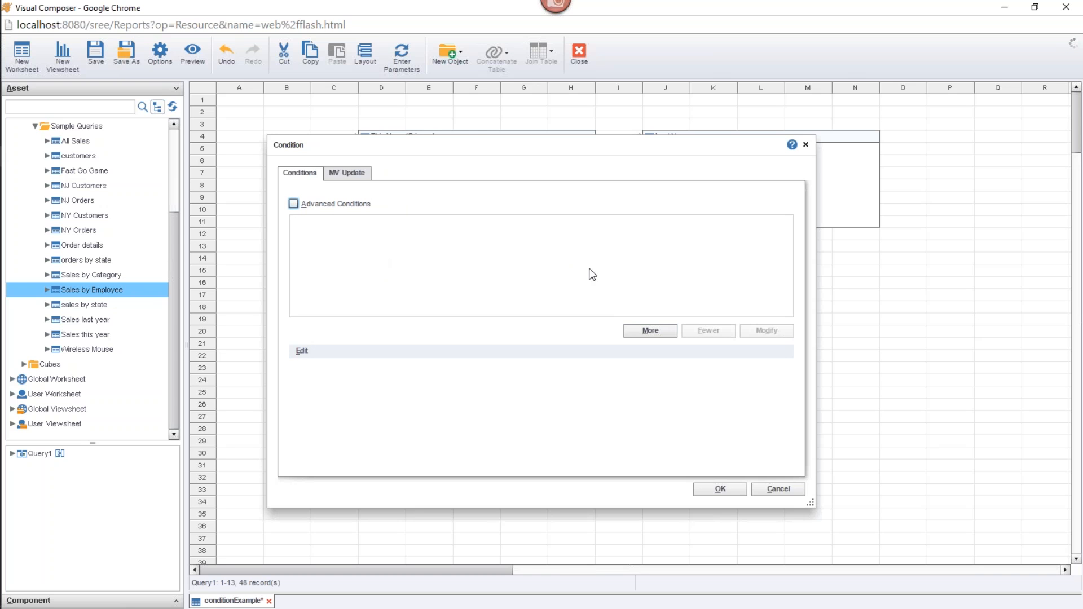
pyautogui.click(643, 329)
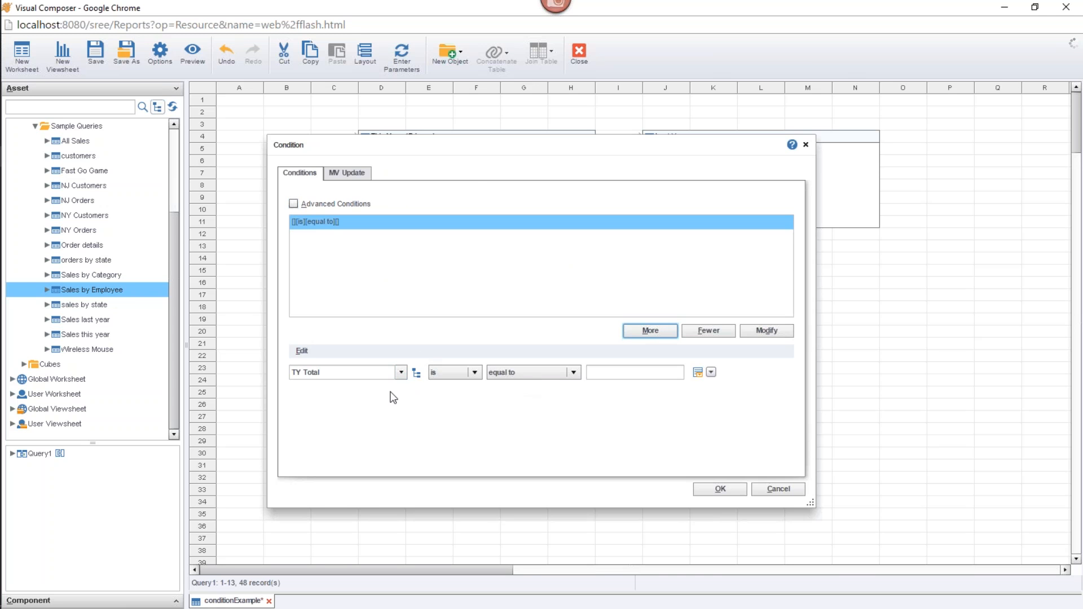
pyautogui.moveTo(483, 144)
pyautogui.mouseDown()
pyautogui.moveTo(534, 381)
pyautogui.moveTo(493, 150)
pyautogui.mouseUp()
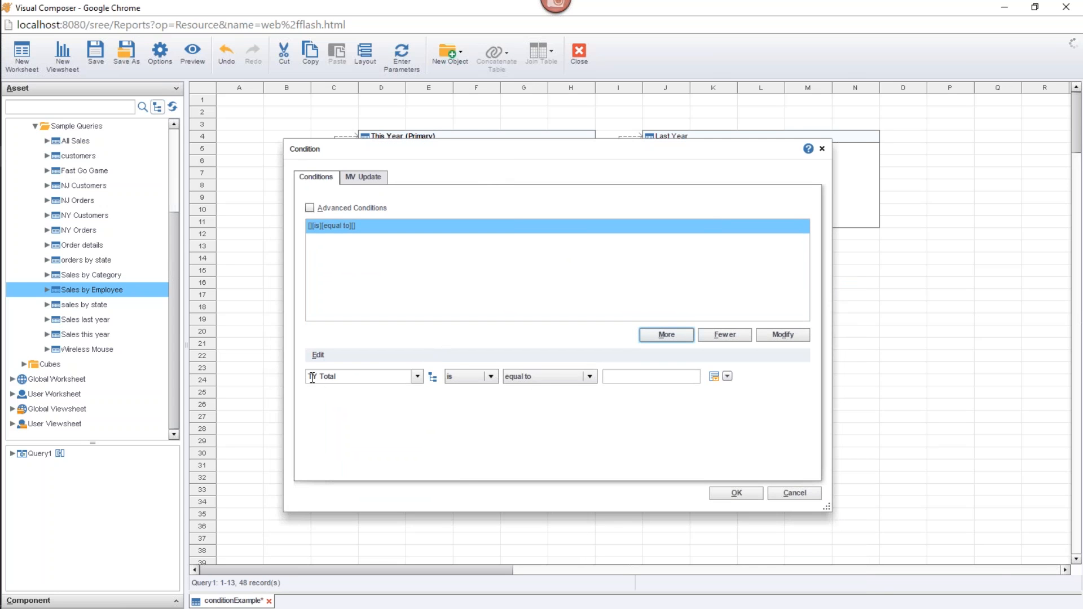
pyautogui.click(579, 375)
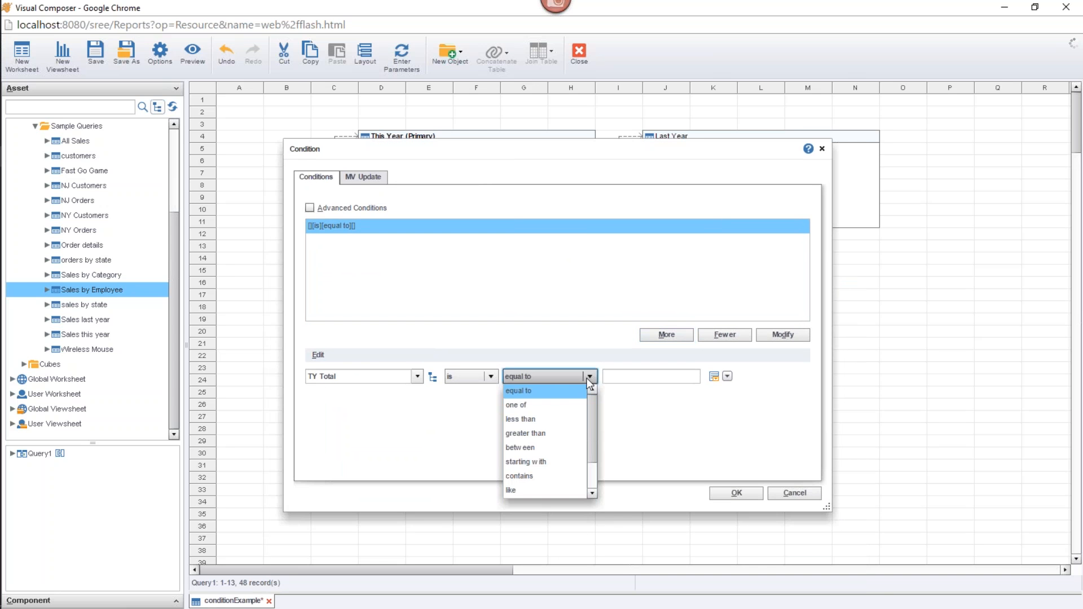
pyautogui.click(550, 434)
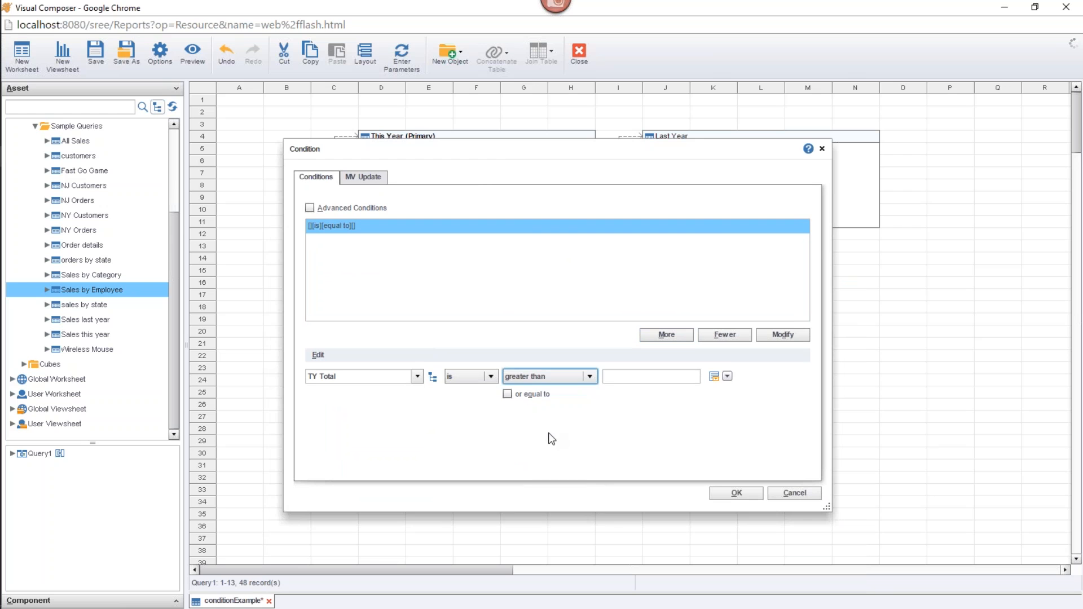
pyautogui.click(727, 376)
pyautogui.click(678, 439)
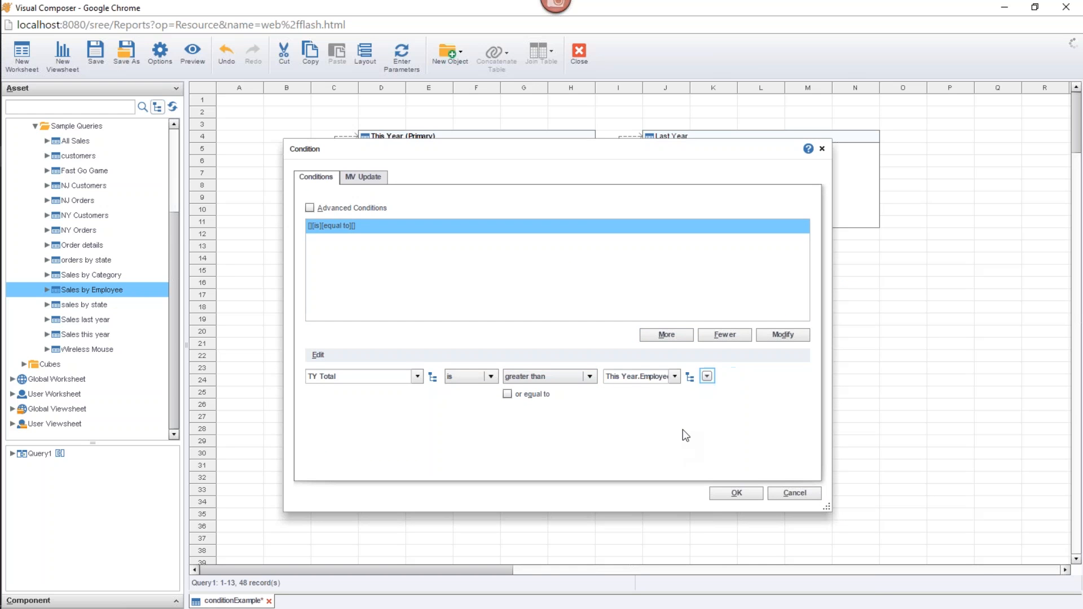
pyautogui.click(675, 377)
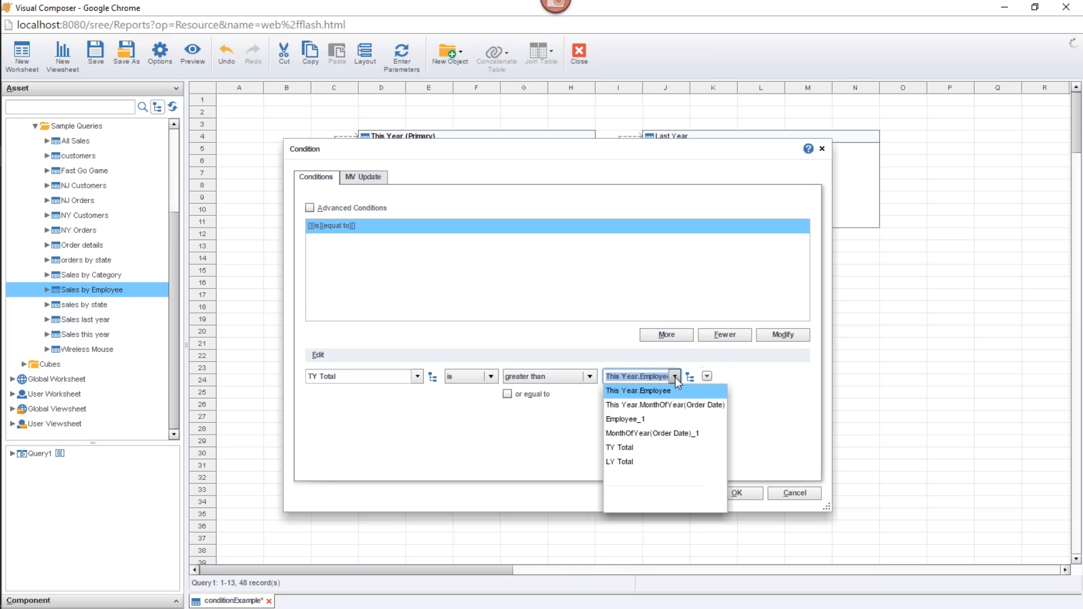
pyautogui.click(620, 461)
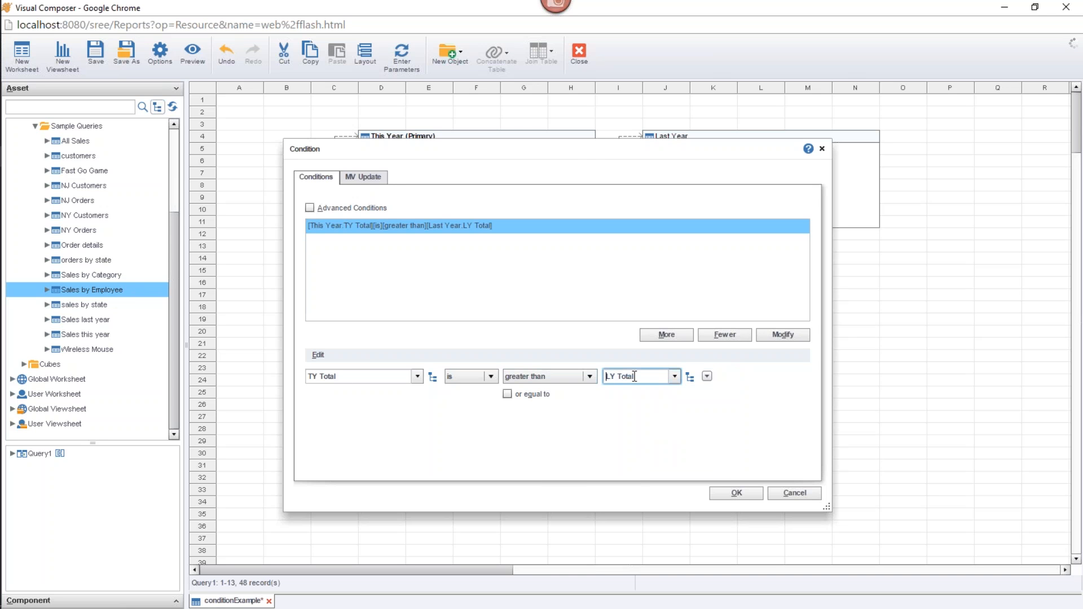
# Compare the TY Total condition with the rows of the joined table and apply it
pyautogui.moveTo(575, 152); pyautogui.dragTo(592, 279)
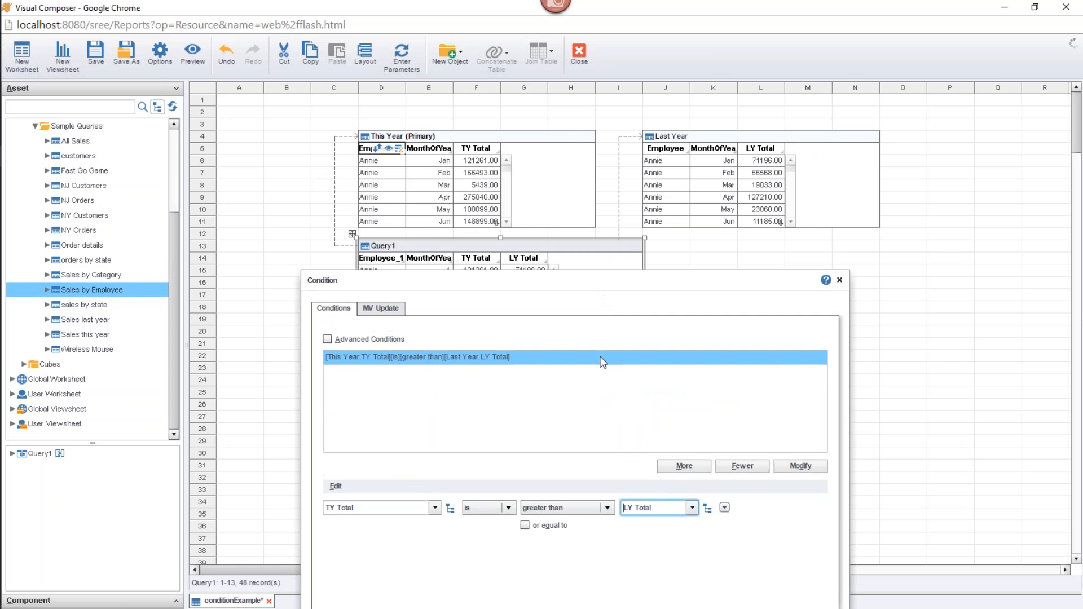
pyautogui.moveTo(593, 272); pyautogui.dragTo(596, 381)
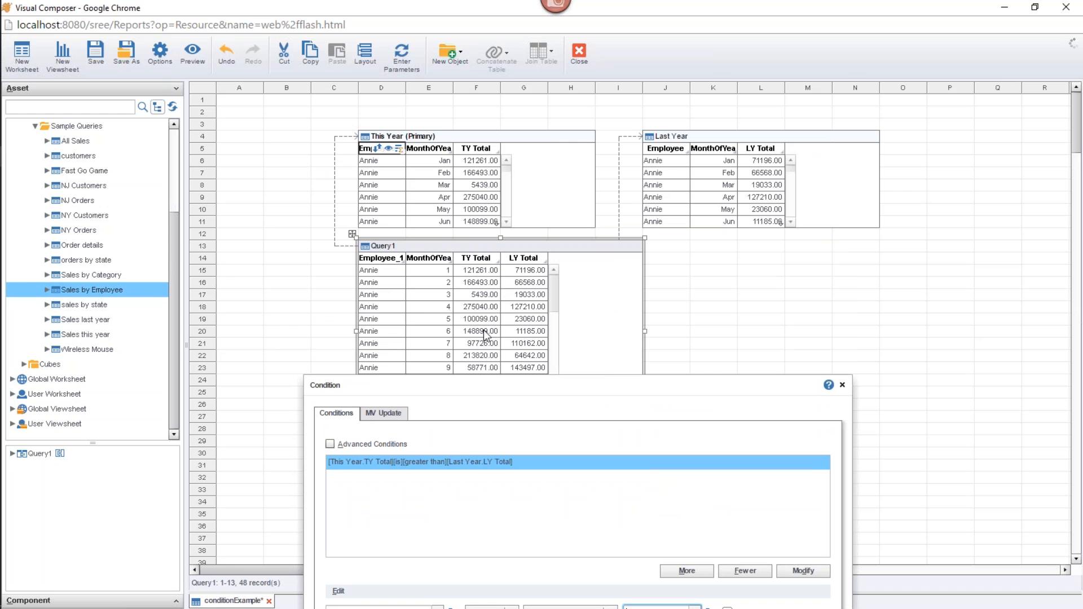
pyautogui.moveTo(517, 381); pyautogui.dragTo(477, 140)
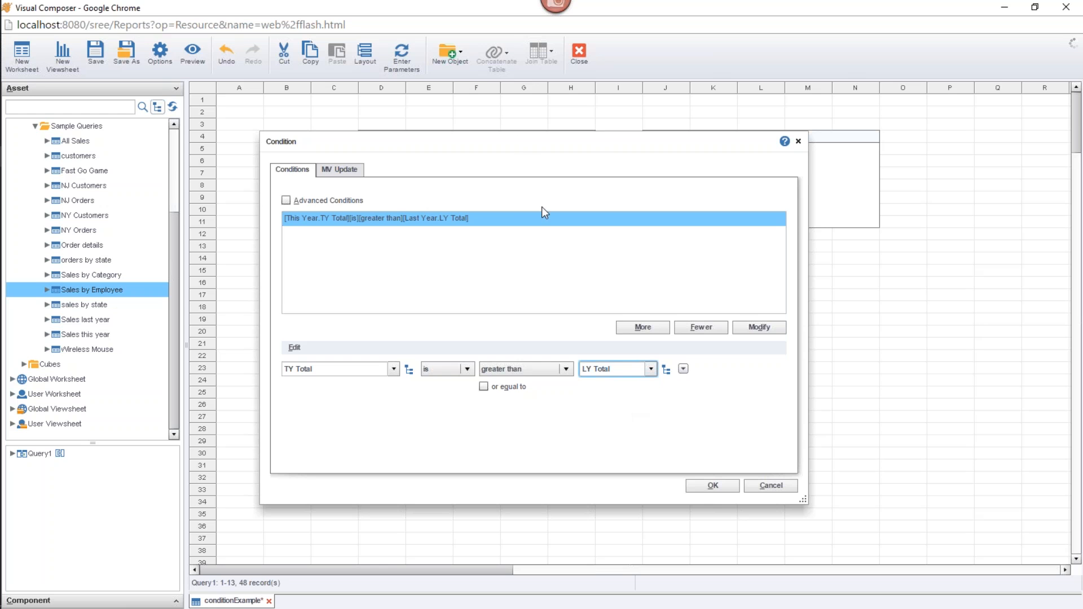
pyautogui.moveTo(516, 138); pyautogui.dragTo(534, 464)
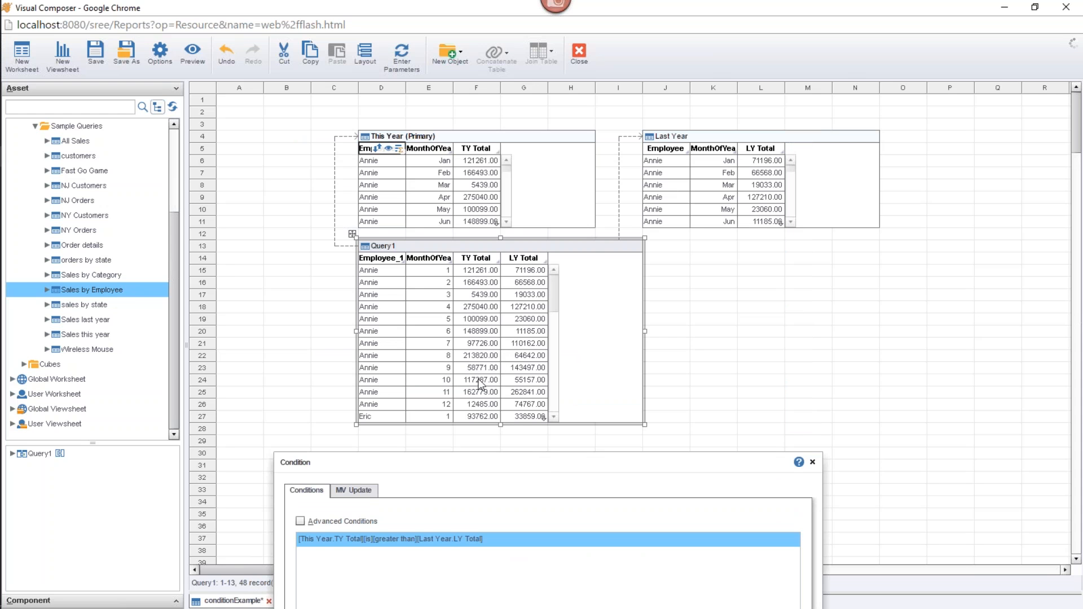
pyautogui.moveTo(499, 466); pyautogui.dragTo(490, 204)
pyautogui.click(718, 548)
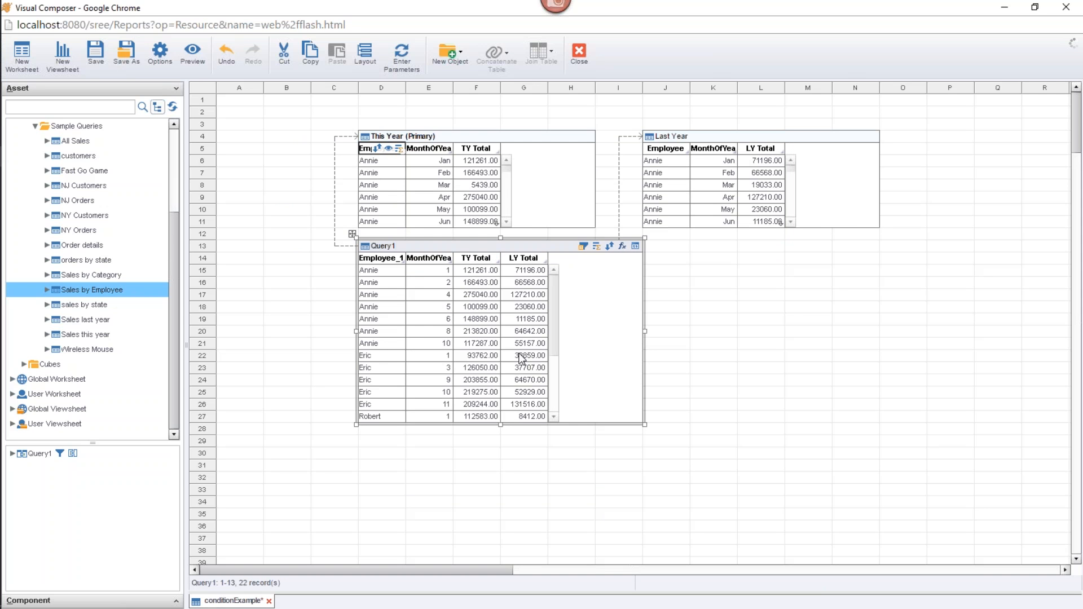
# Reopen the joined table's condition, review the comparison value types offered for it, and leave it without changes
pyautogui.moveTo(2, 375)
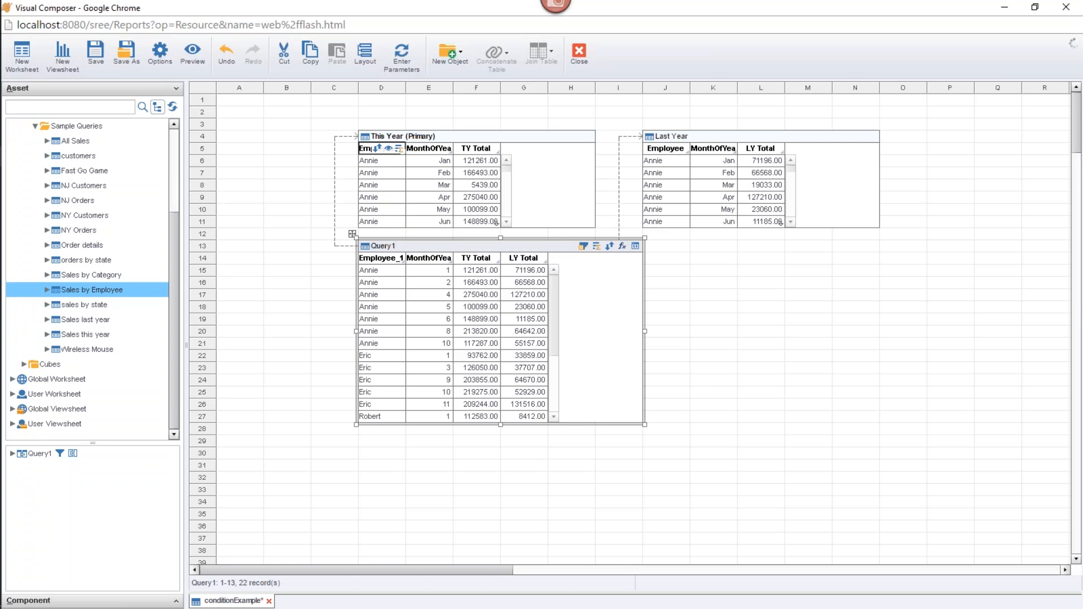
pyautogui.click(583, 248)
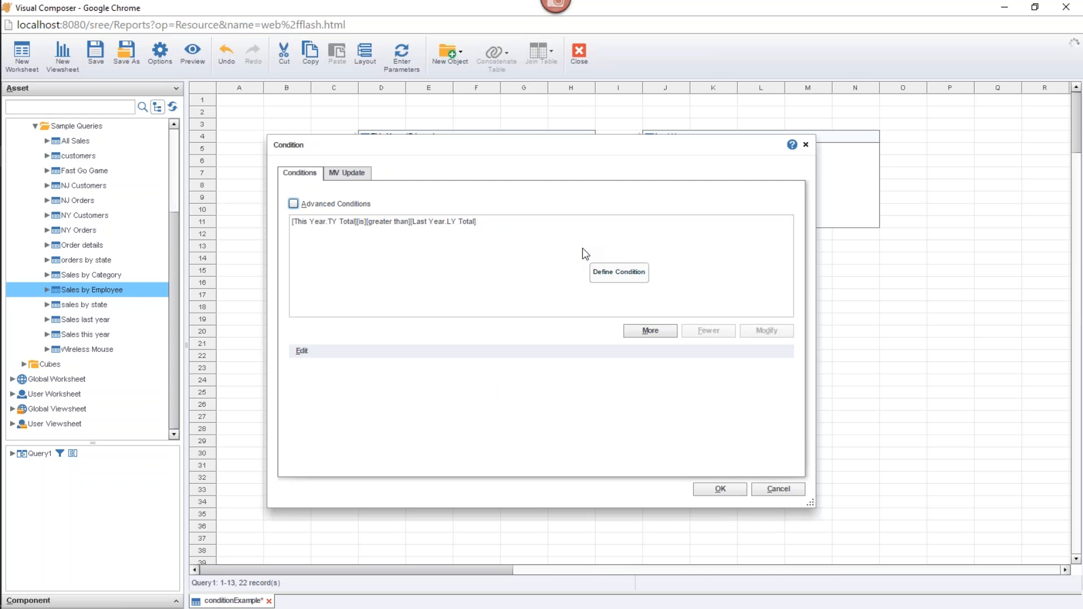
pyautogui.click(426, 222)
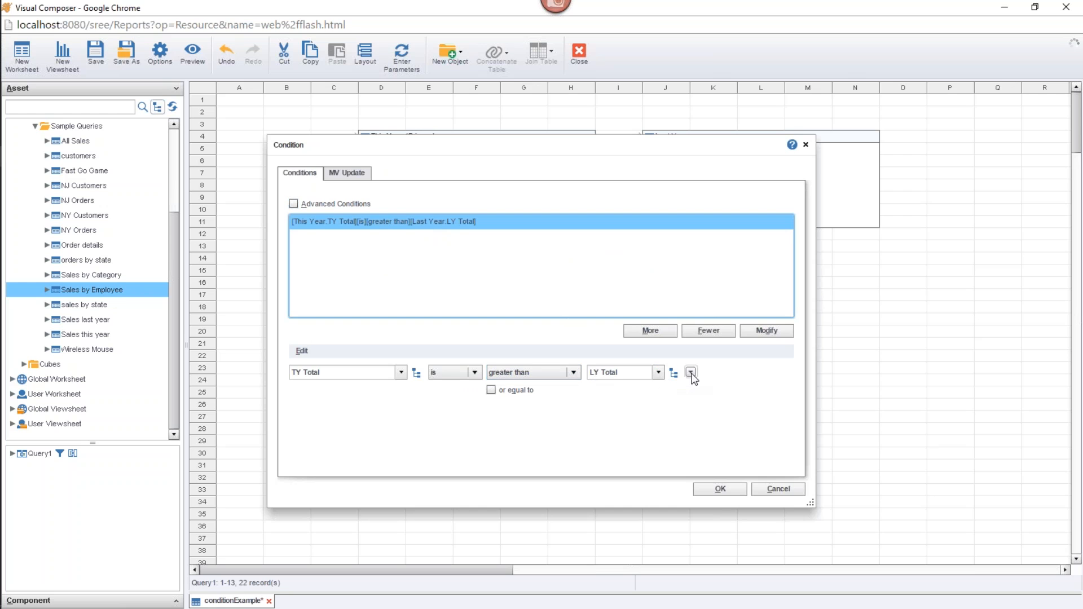
pyautogui.click(691, 372)
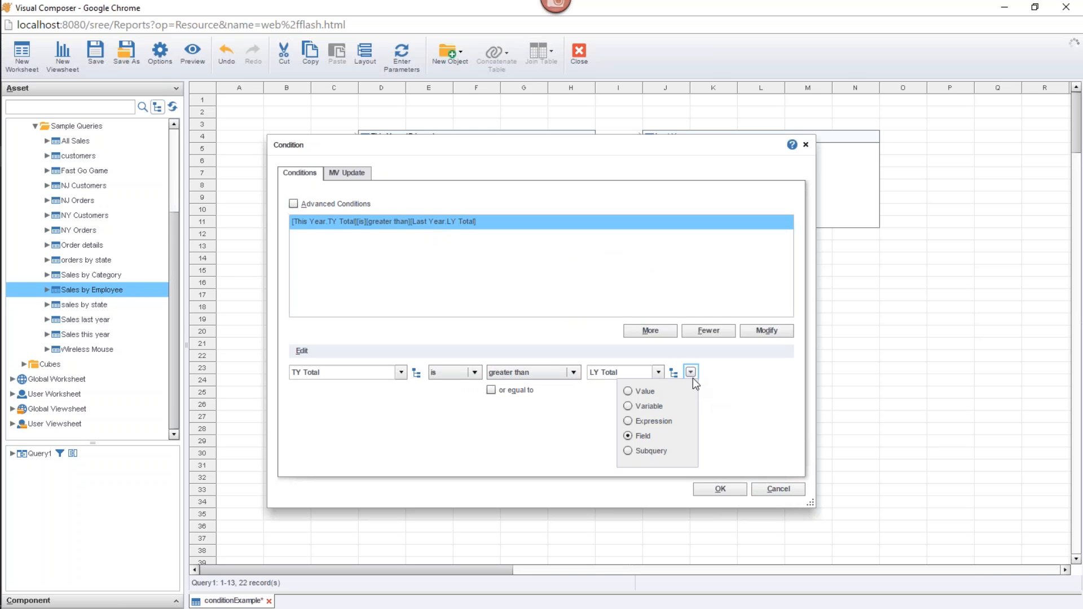
pyautogui.click(775, 490)
pyautogui.click(775, 489)
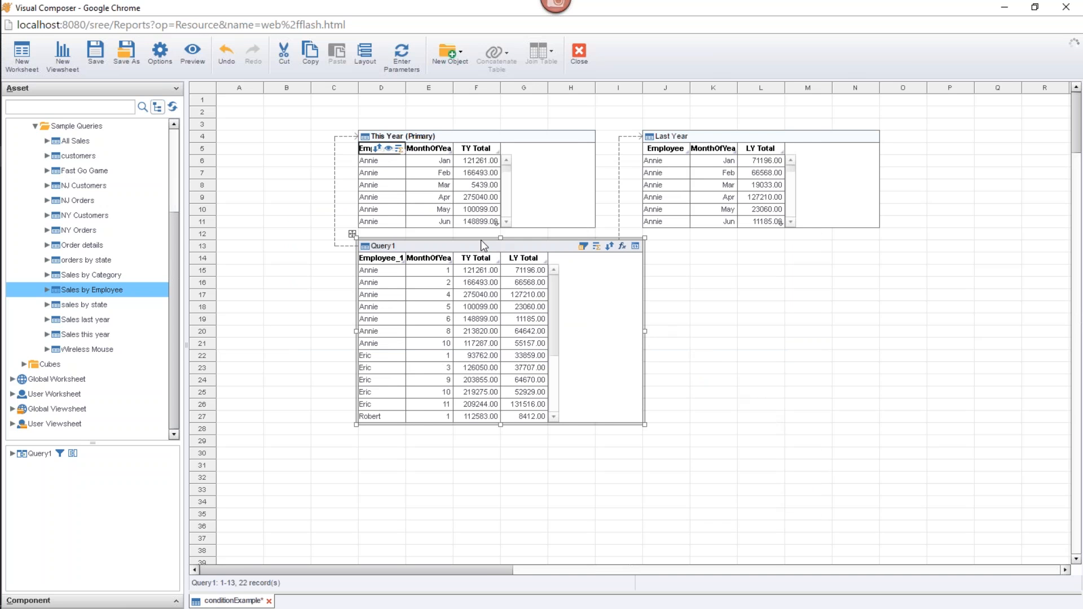
# Delete the filtered joined table from the worksheet
pyautogui.moveTo(496, 244); pyautogui.dragTo(586, 263)
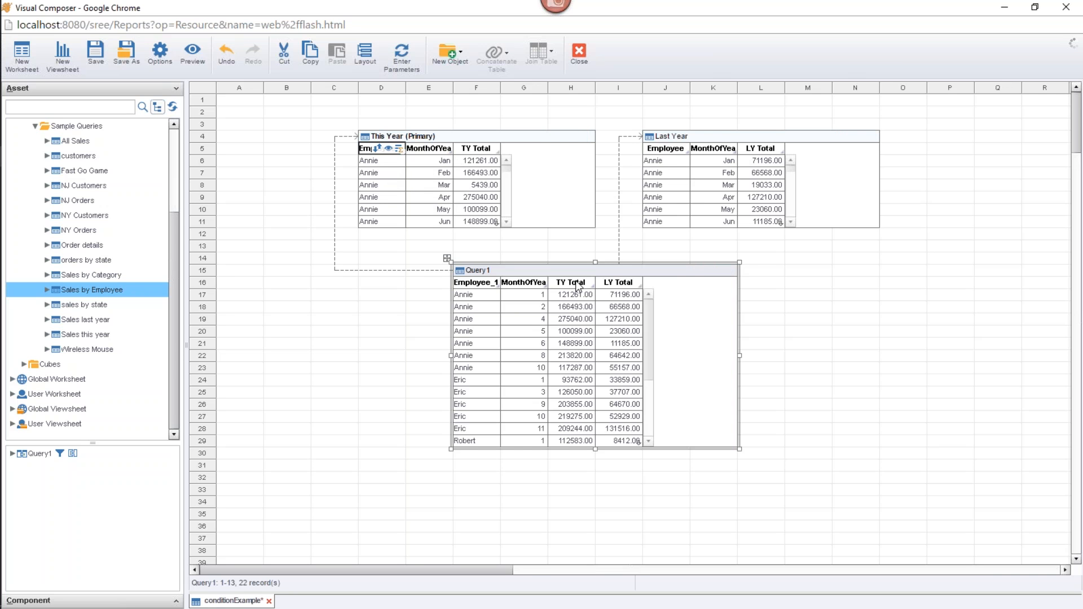
pyautogui.moveTo(783, 376); pyautogui.dragTo(582, 282)
pyautogui.press('Delete')
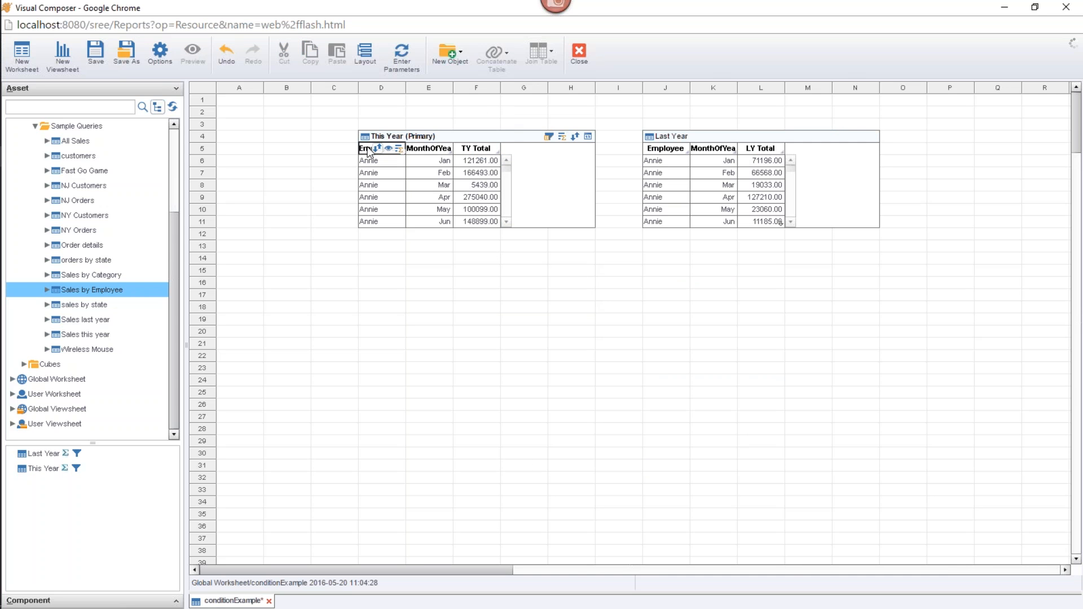
pyautogui.moveTo(369, 151); pyautogui.dragTo(661, 148)
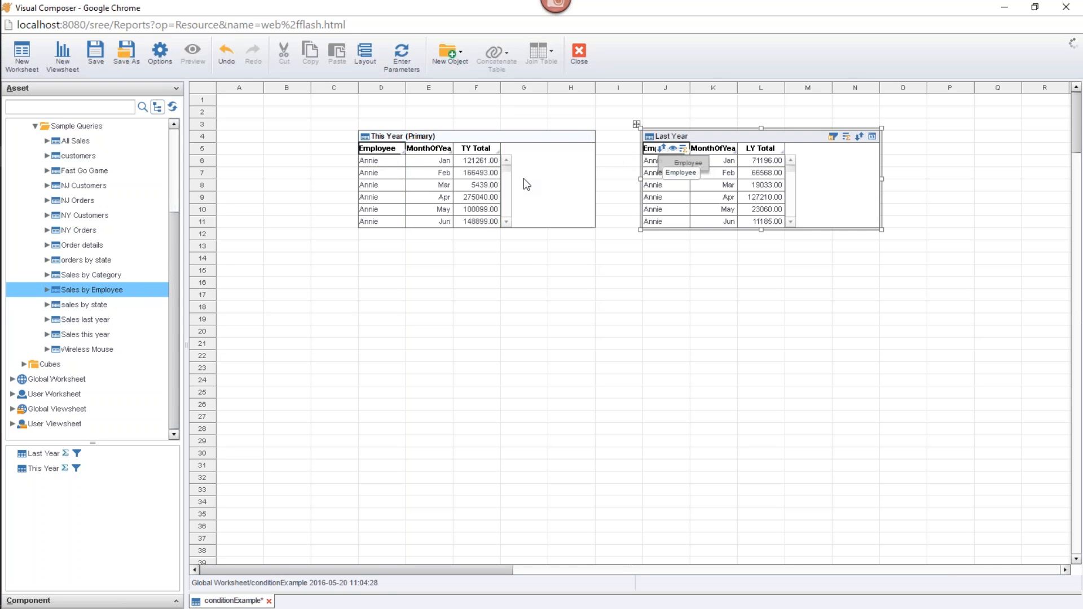
pyautogui.moveTo(416, 148); pyautogui.dragTo(519, 190)
pyautogui.click(576, 314)
pyautogui.click(534, 281)
pyautogui.press('Delete')
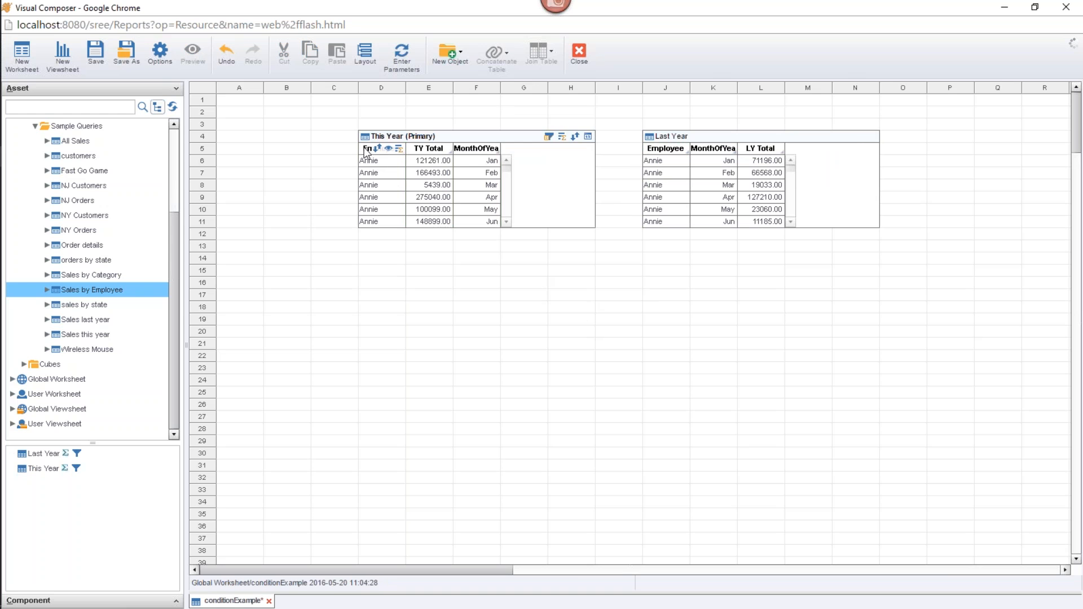
# Join the This Year and Last Year tables again on Employee and on MonthOfYear(Order Date)
pyautogui.moveTo(366, 149); pyautogui.dragTo(657, 148)
pyautogui.moveTo(422, 272); pyautogui.dragTo(573, 274)
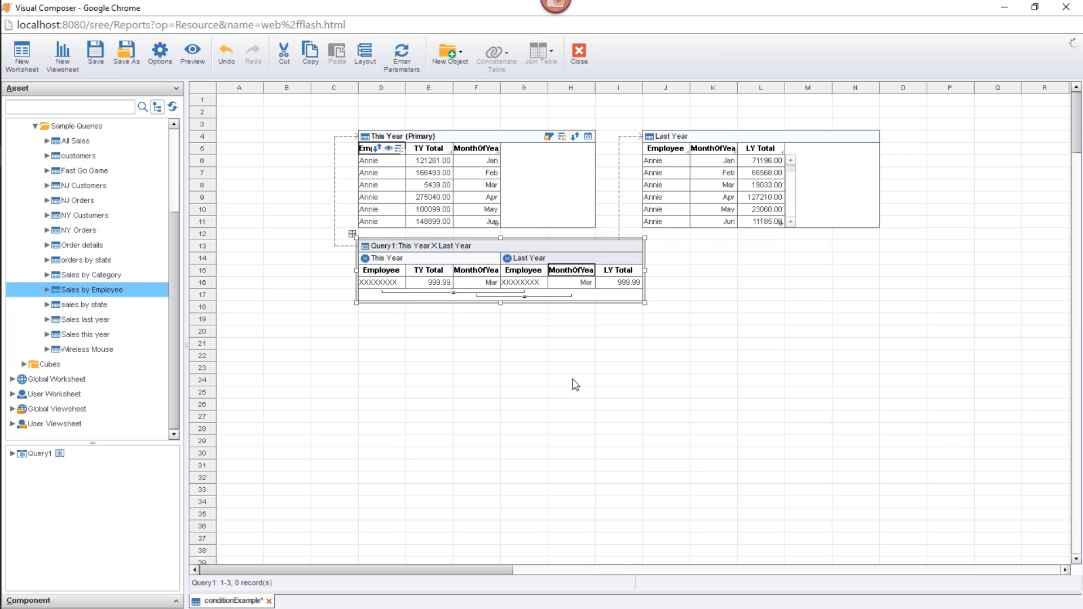
# Add a third join condition to the joined table so that This Year.TY Total is greater than Last Year.LY Total
pyautogui.rightClick(505, 243)
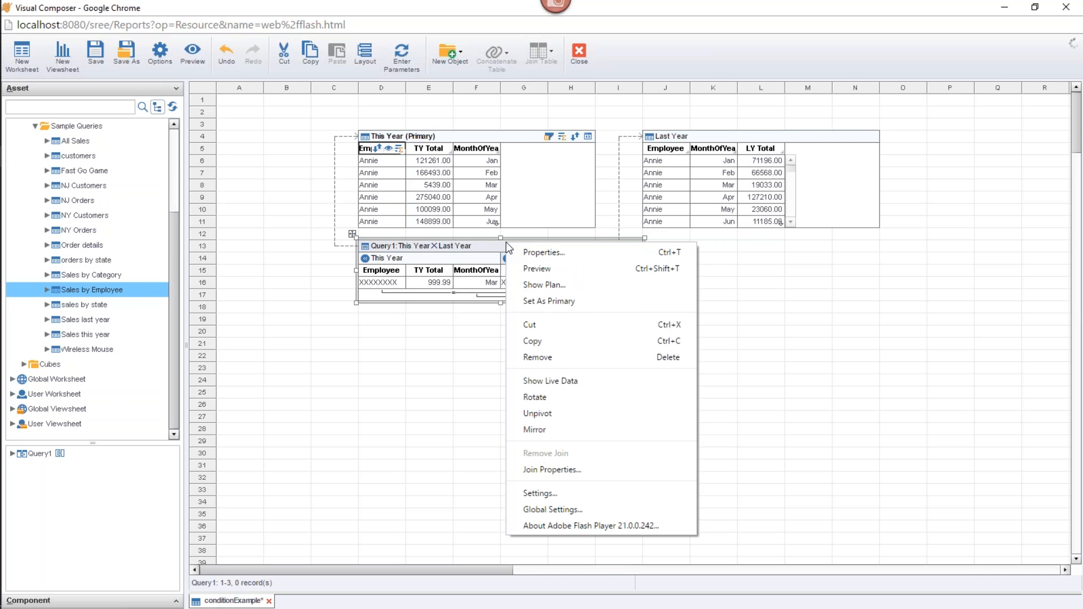
pyautogui.click(581, 466)
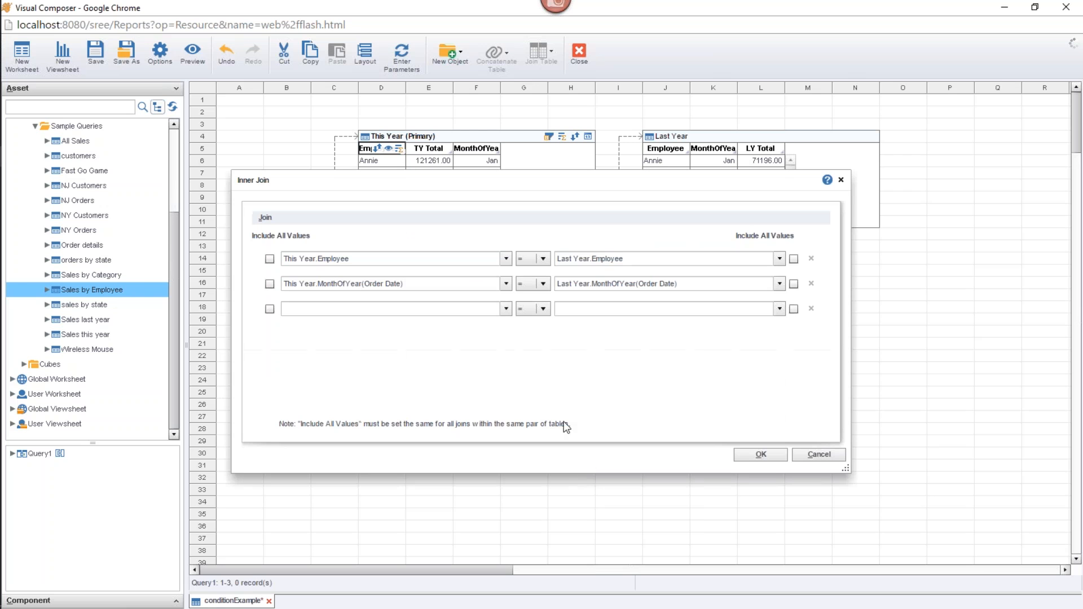
pyautogui.click(506, 309)
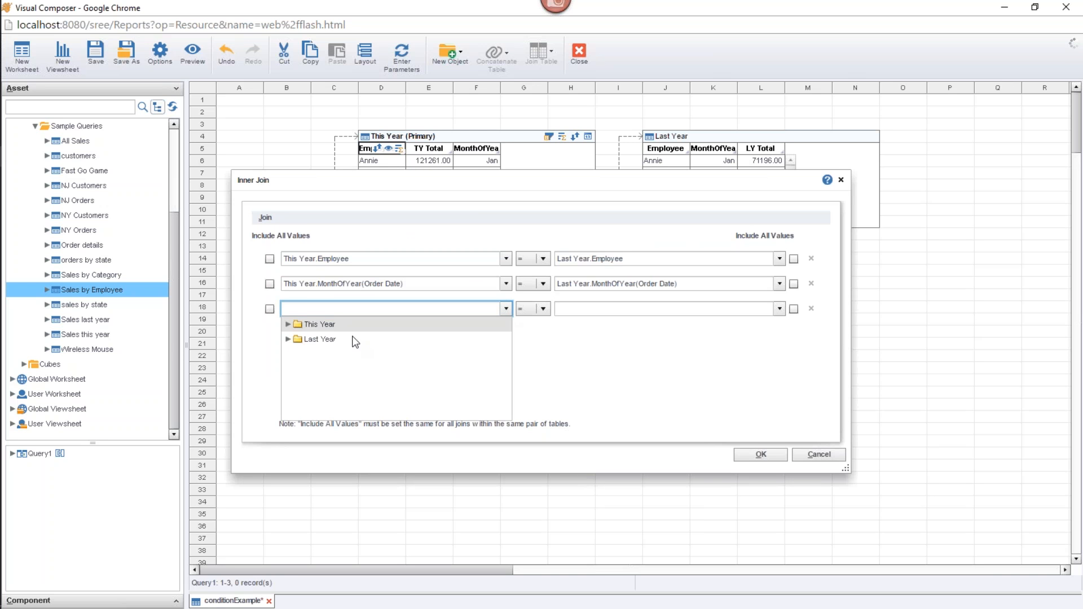
pyautogui.click(300, 324)
pyautogui.click(354, 354)
pyautogui.click(542, 309)
pyautogui.click(537, 346)
pyautogui.click(780, 309)
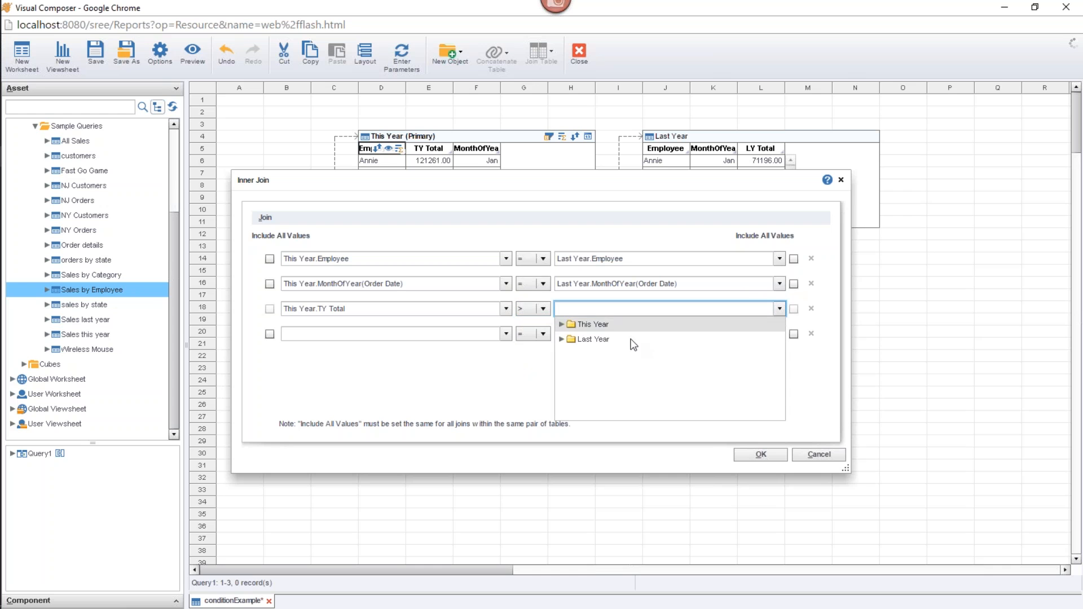
pyautogui.click(571, 339)
pyautogui.click(614, 384)
pyautogui.moveTo(597, 180); pyautogui.dragTo(716, 241)
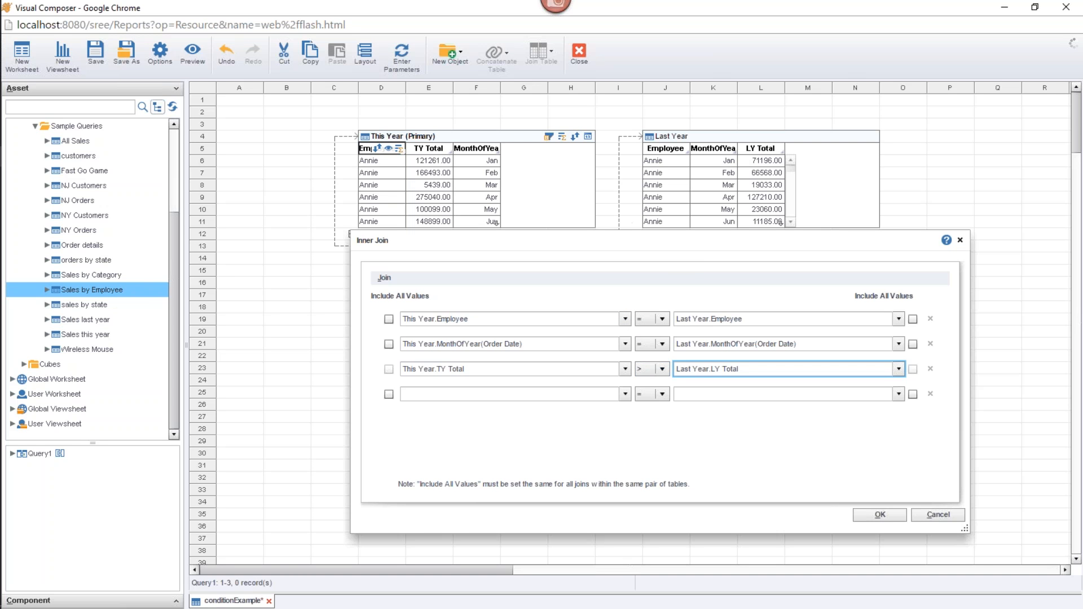
pyautogui.click(869, 515)
# Move the joined table down so its title sits in row 18 and switch it to Live Preview
pyautogui.moveTo(538, 247); pyautogui.dragTo(630, 307)
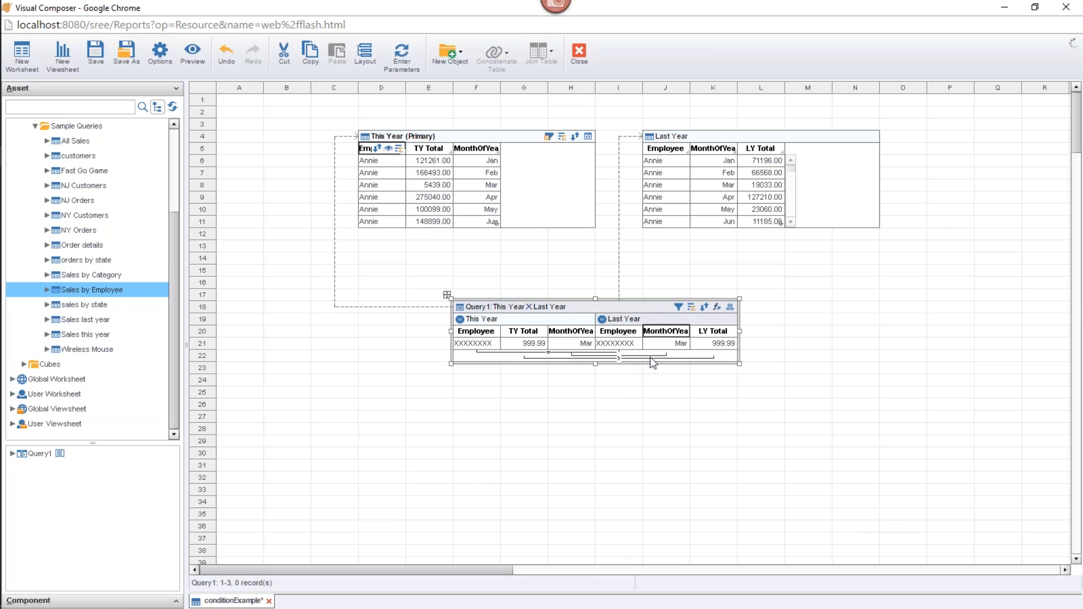
pyautogui.click(730, 306)
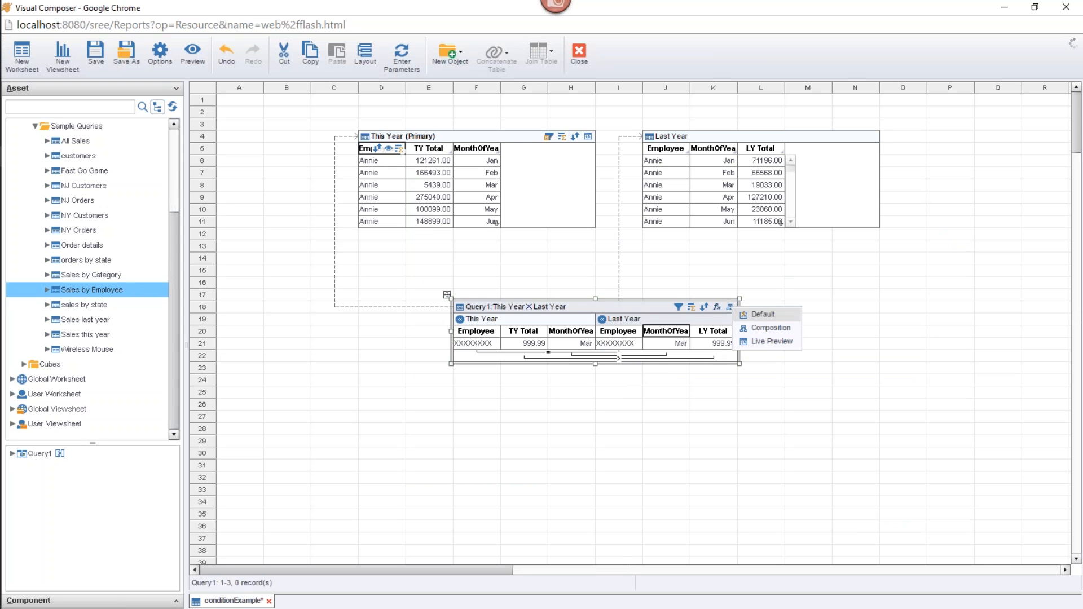
pyautogui.click(772, 343)
pyautogui.click(571, 310)
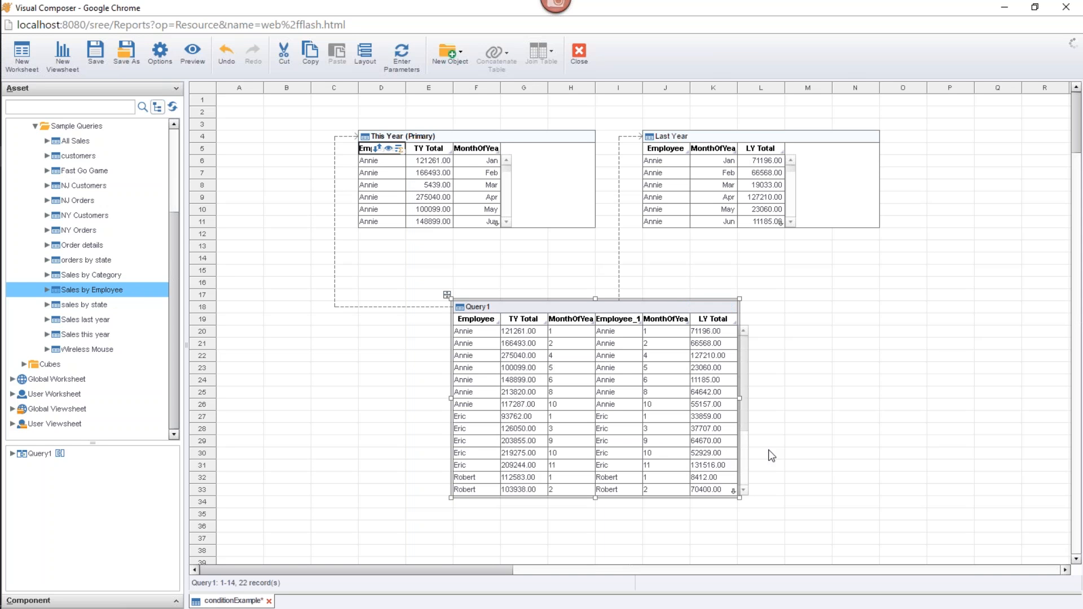
# Delete the joined table with the greater-than join from the worksheet
pyautogui.click(800, 456)
pyautogui.click(682, 393)
pyautogui.press('Delete')
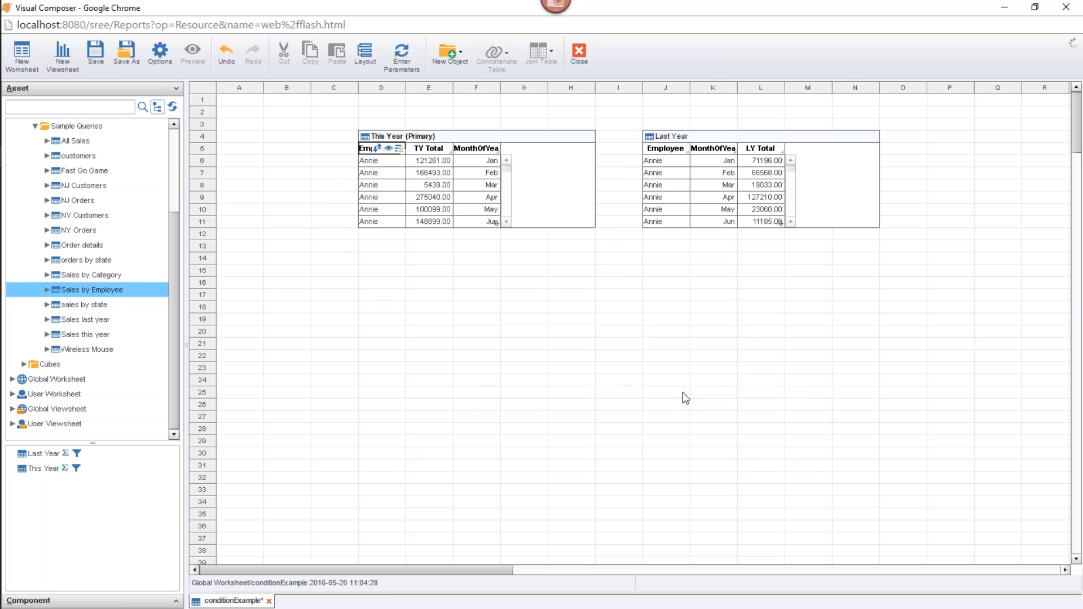
# Check the Last Year table's date condition and place a copy of the table below with its title in row 17
pyautogui.click(722, 163)
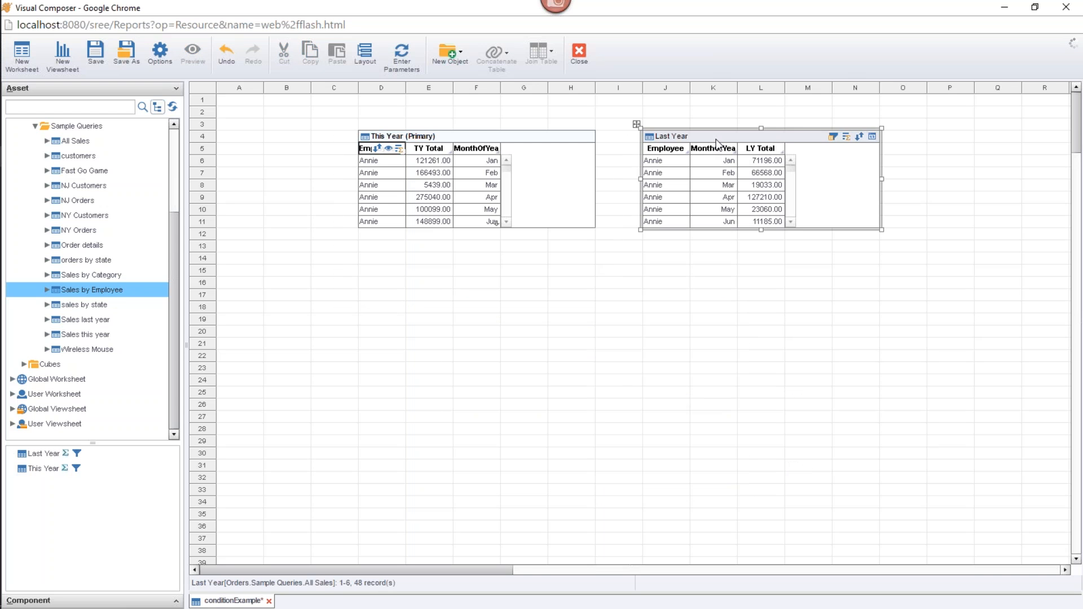
pyautogui.click(833, 136)
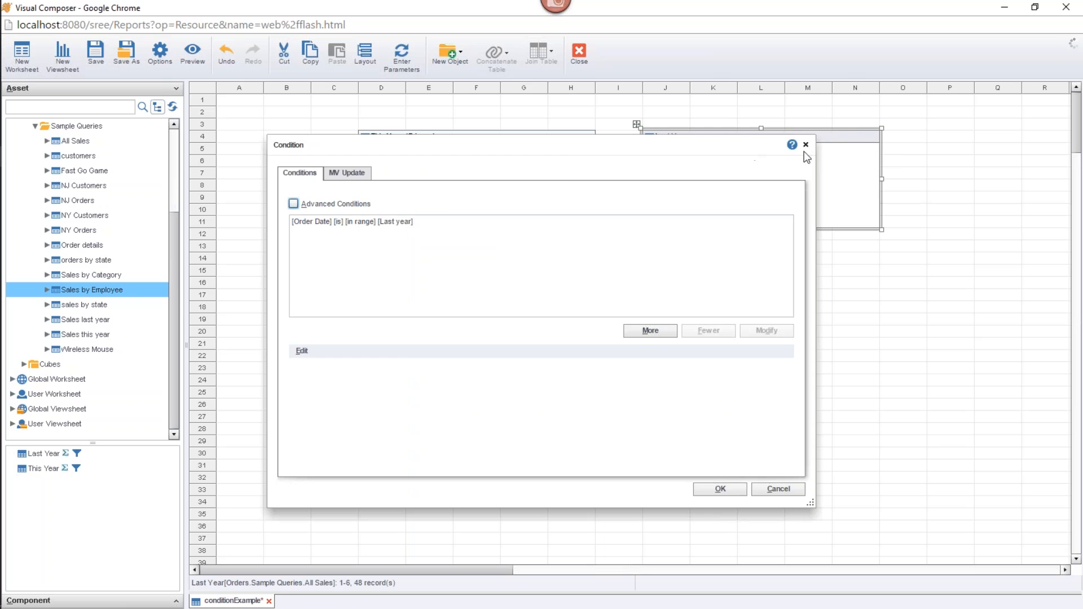
pyautogui.click(805, 143)
pyautogui.moveTo(693, 134); pyautogui.dragTo(507, 293)
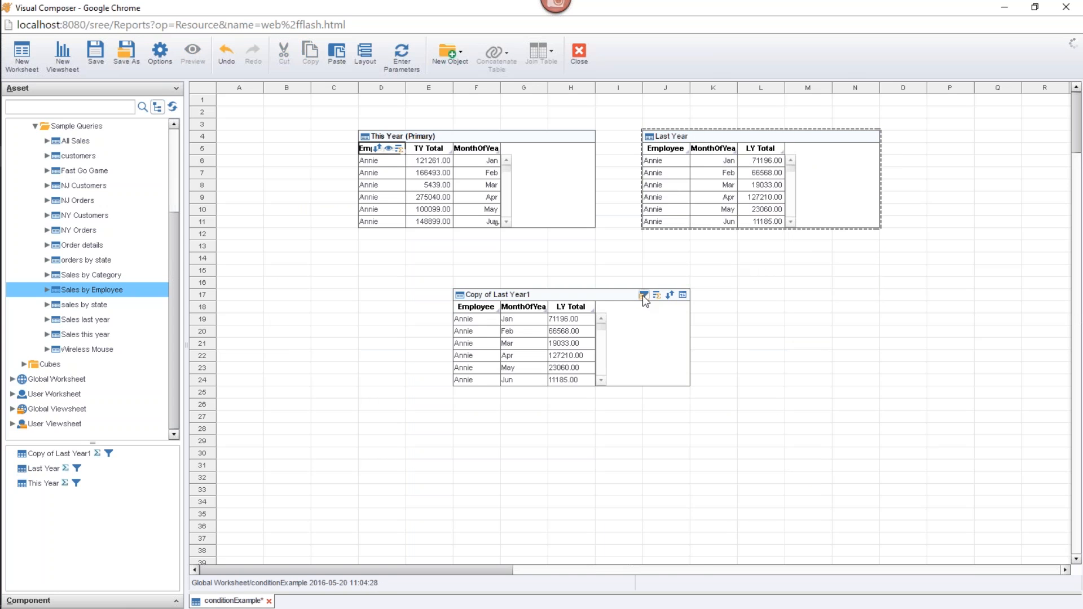
# Remove the Order Date in range Last year condition from the Copy of Last Year1 table
pyautogui.click(643, 295)
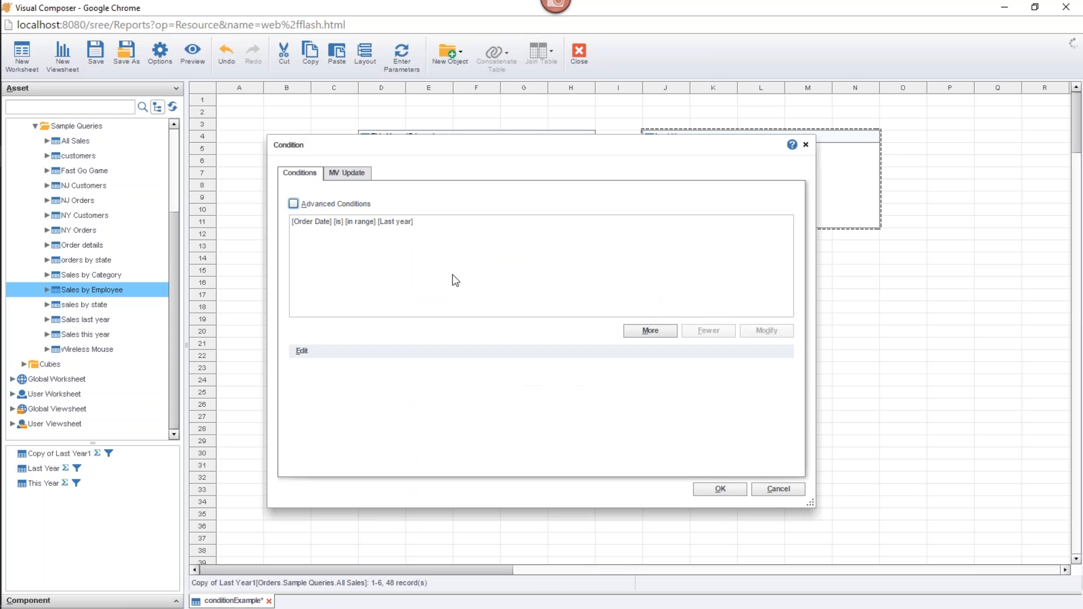
pyautogui.click(379, 223)
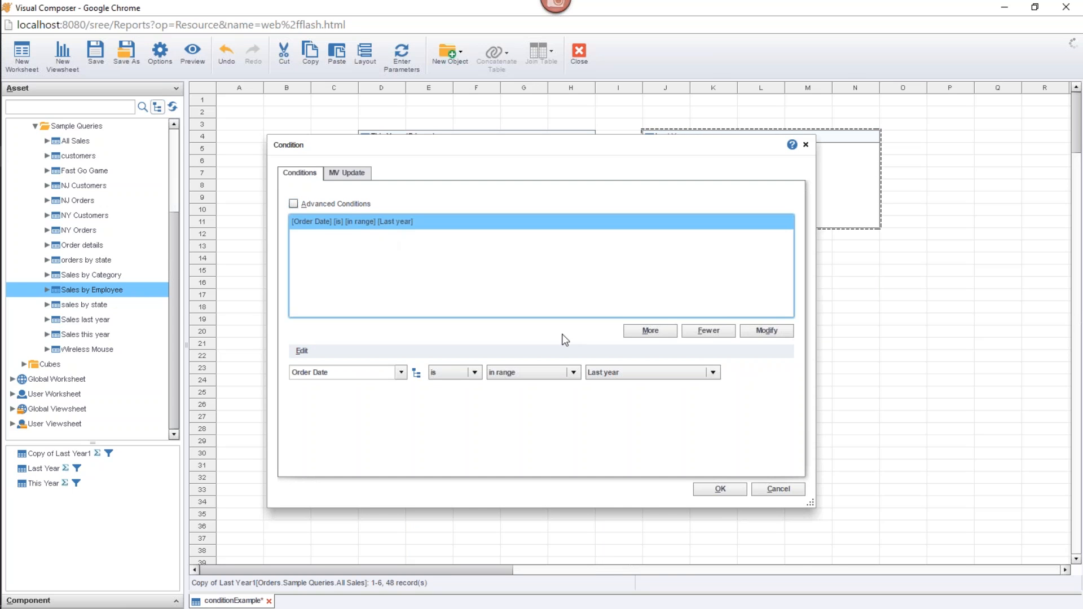
pyautogui.click(710, 329)
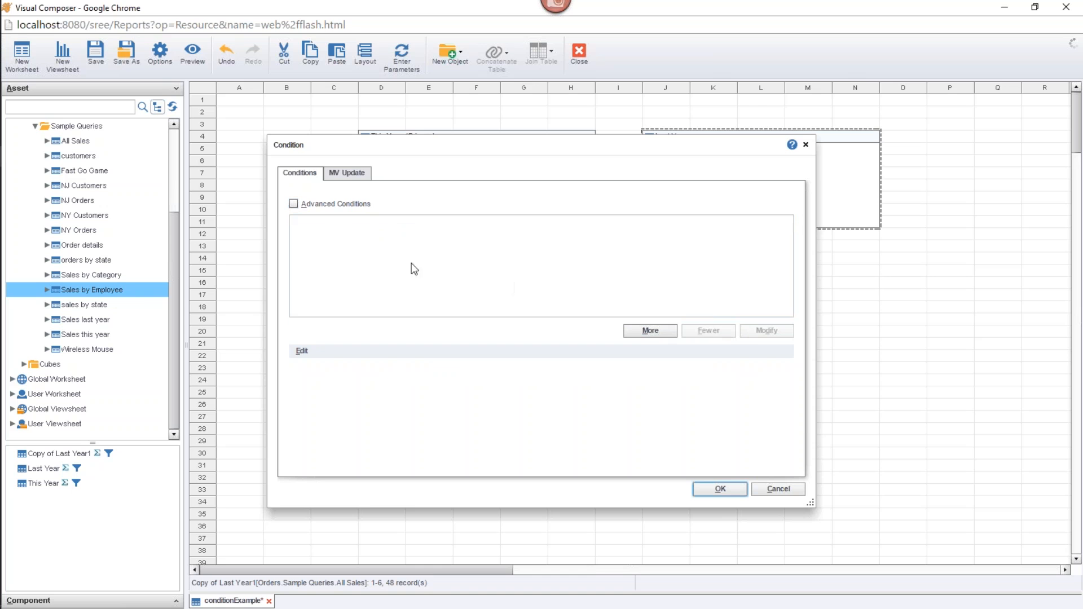
# Add a condition that Employee is equal to Session Data and look through the available session data options
pyautogui.click(649, 330)
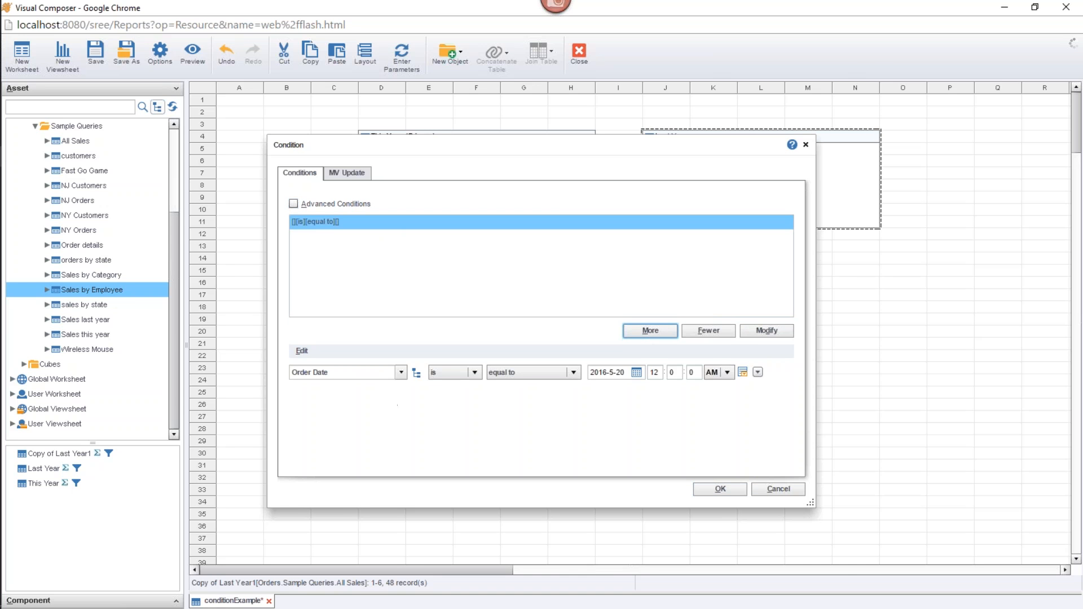
pyautogui.click(401, 373)
pyautogui.click(381, 386)
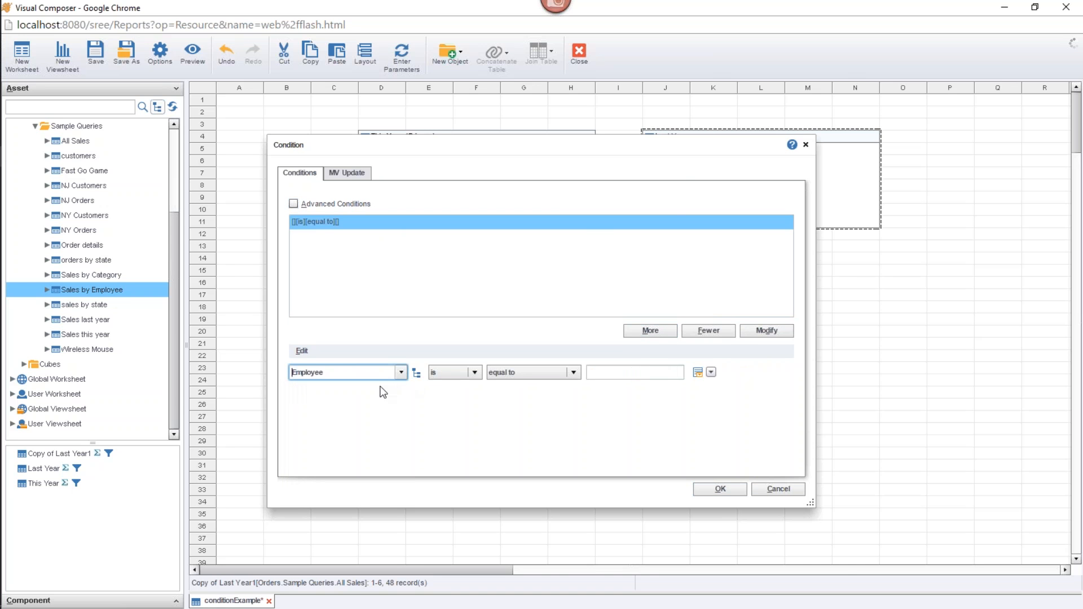
pyautogui.click(711, 372)
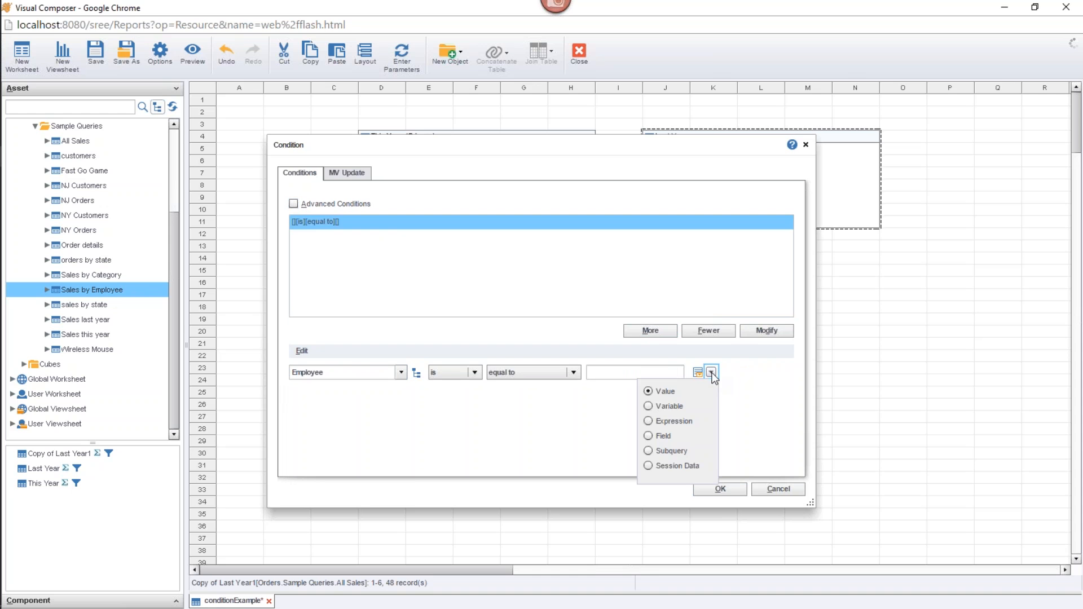
pyautogui.click(676, 466)
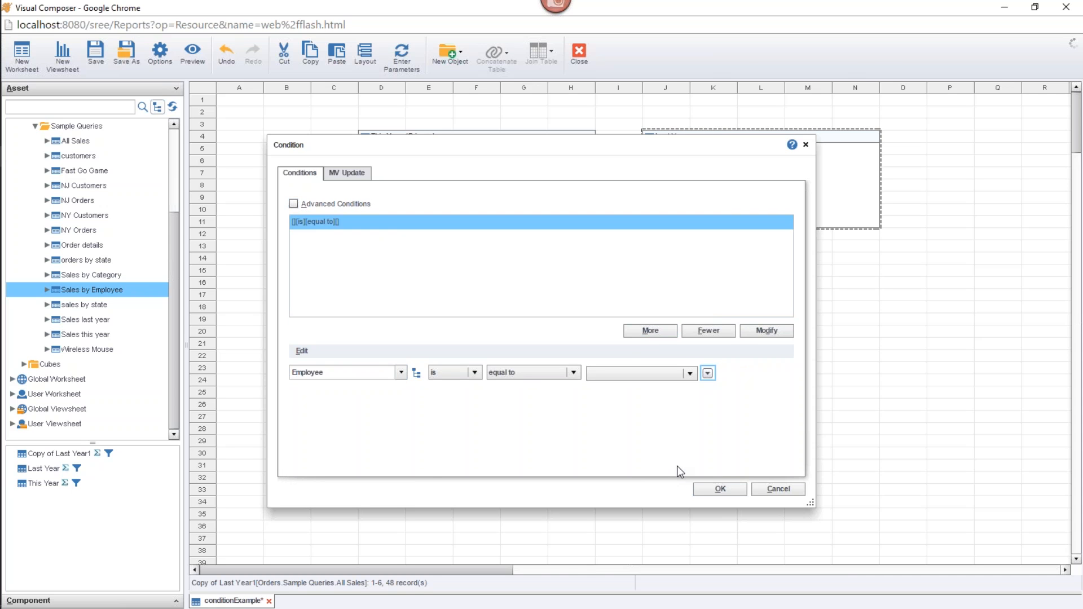
pyautogui.click(692, 374)
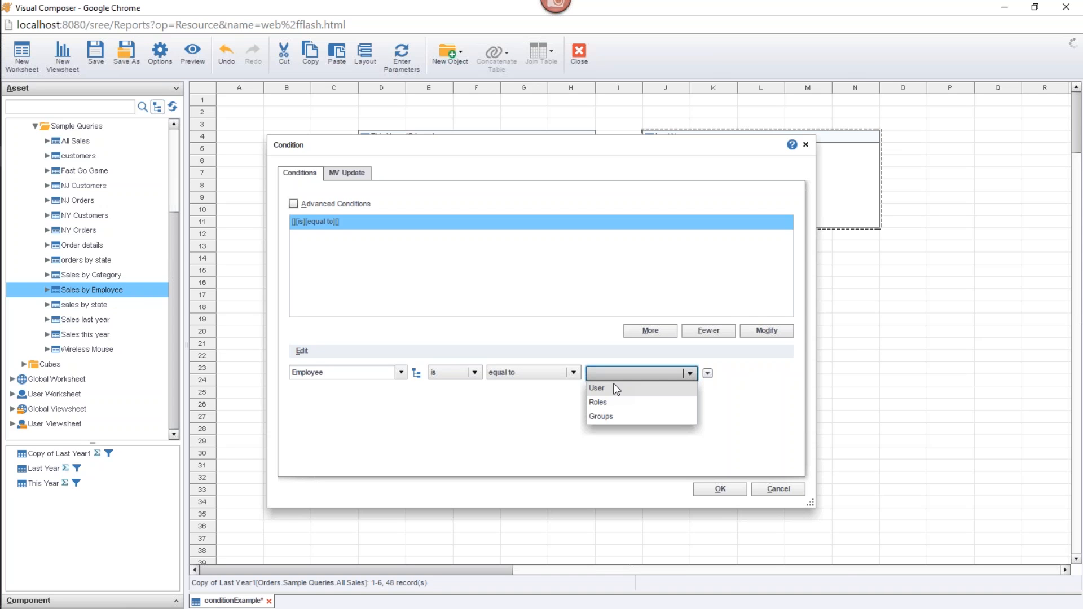
pyautogui.click(743, 393)
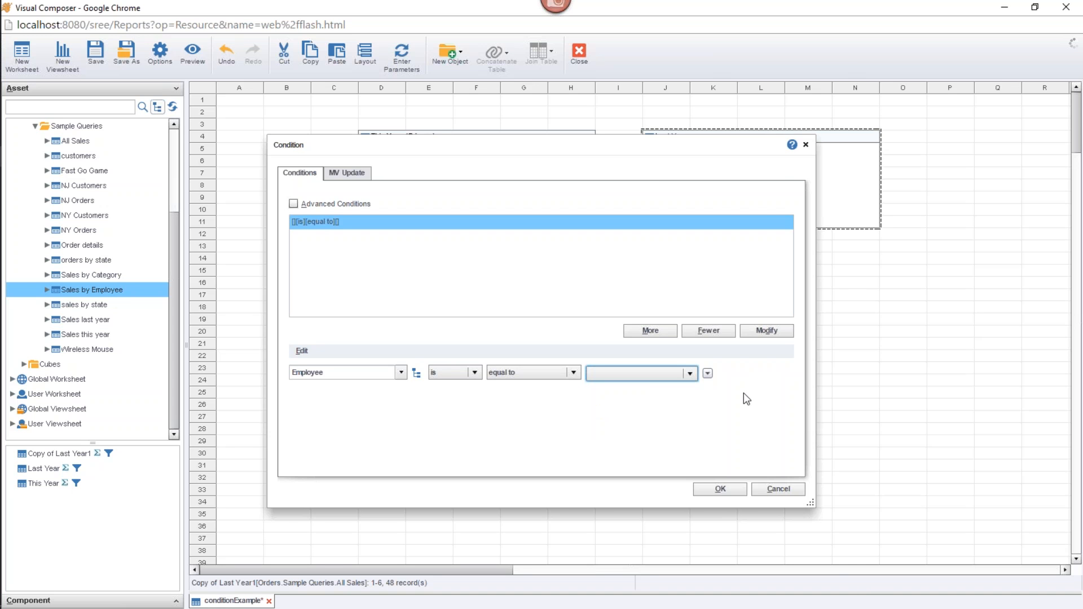
# Uncover the tables behind the Condition dialog, then set Employee equal to a value picked from the list of employee names
pyautogui.moveTo(523, 149); pyautogui.dragTo(565, 305)
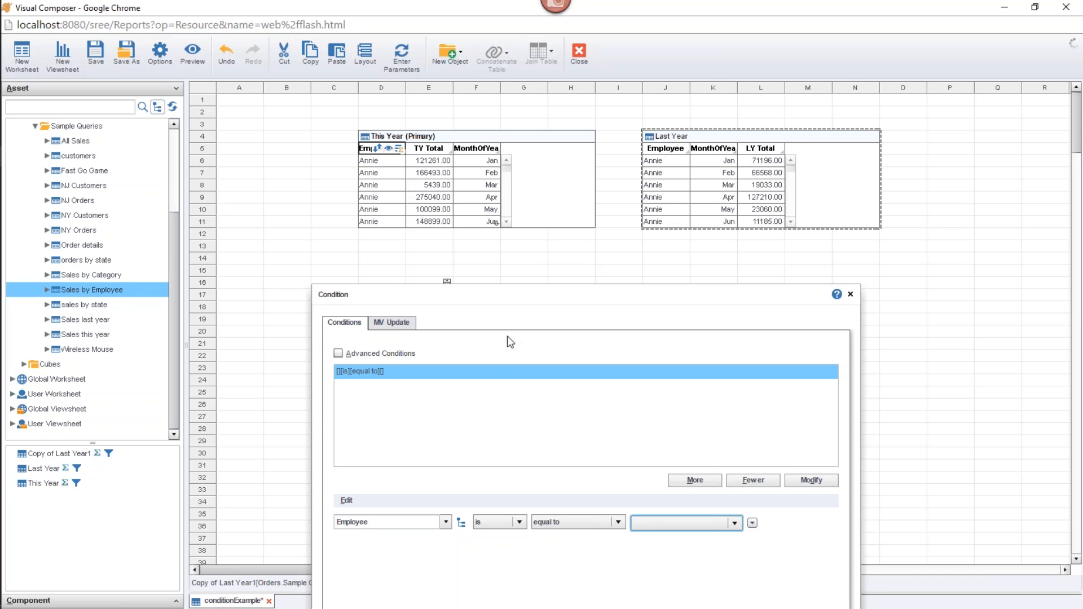
pyautogui.moveTo(514, 297); pyautogui.dragTo(512, 421)
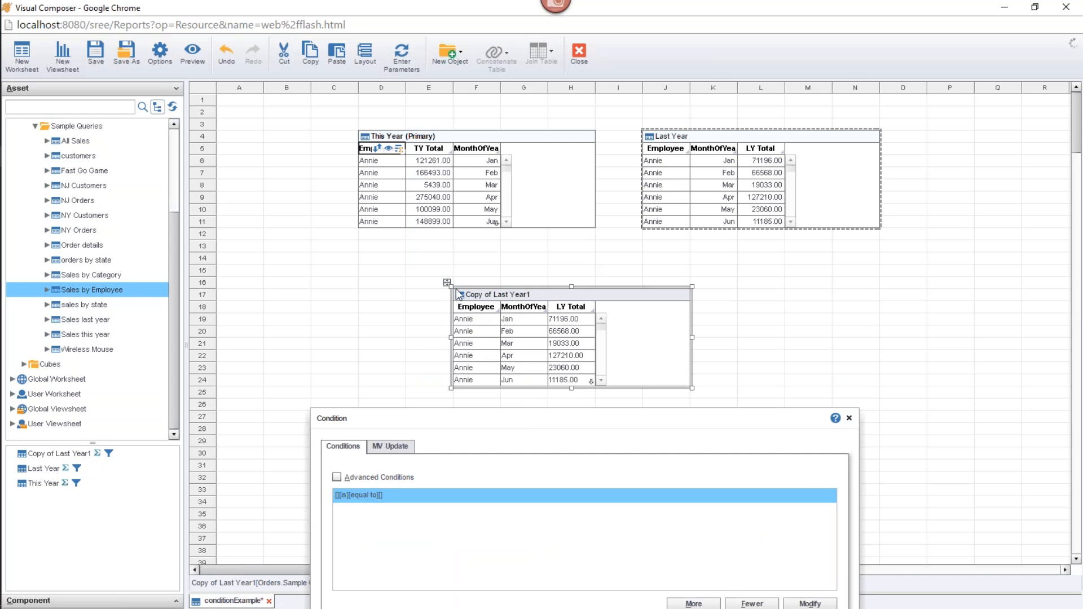
pyautogui.moveTo(496, 414); pyautogui.dragTo(496, 224)
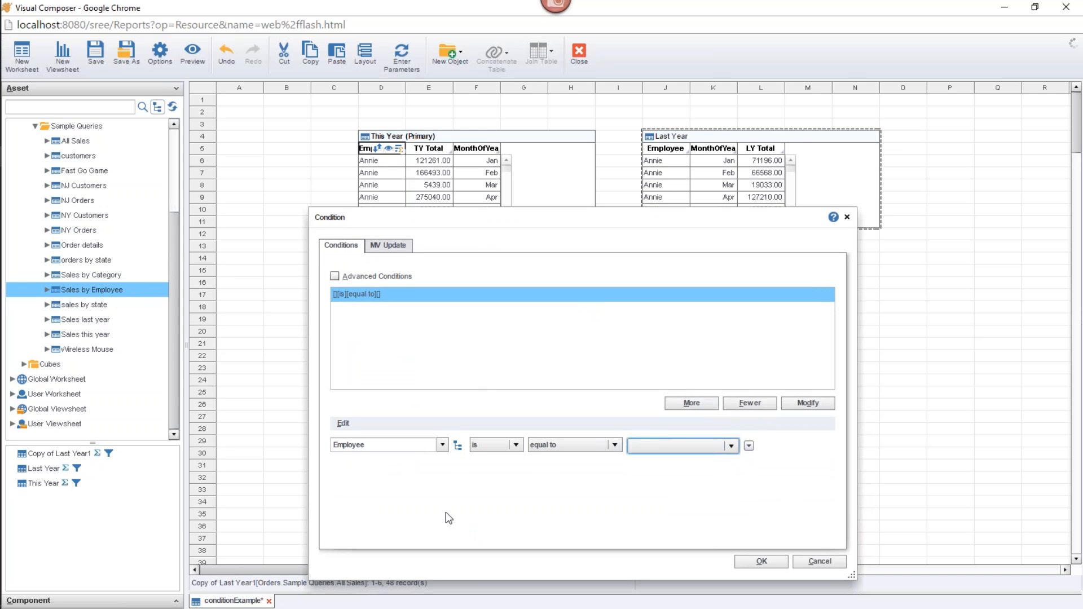
pyautogui.click(748, 445)
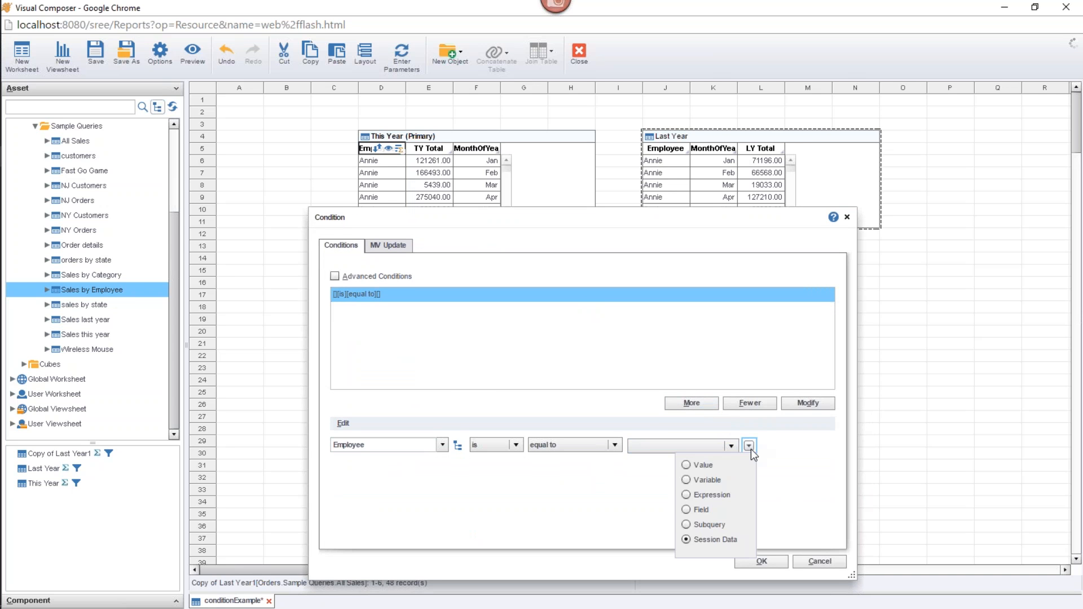
pyautogui.click(712, 464)
pyautogui.click(739, 444)
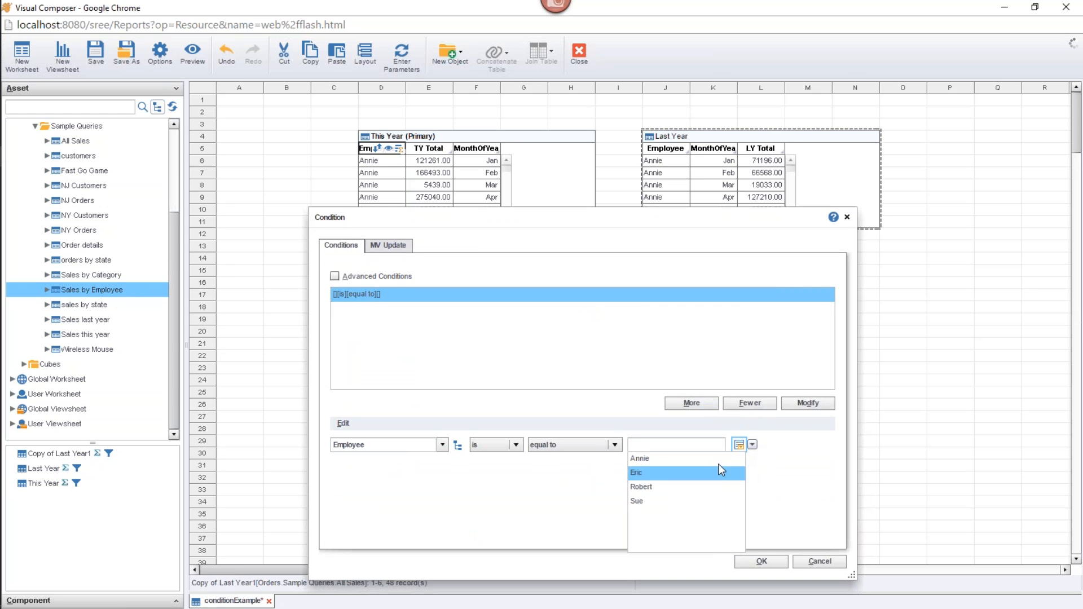
pyautogui.click(662, 457)
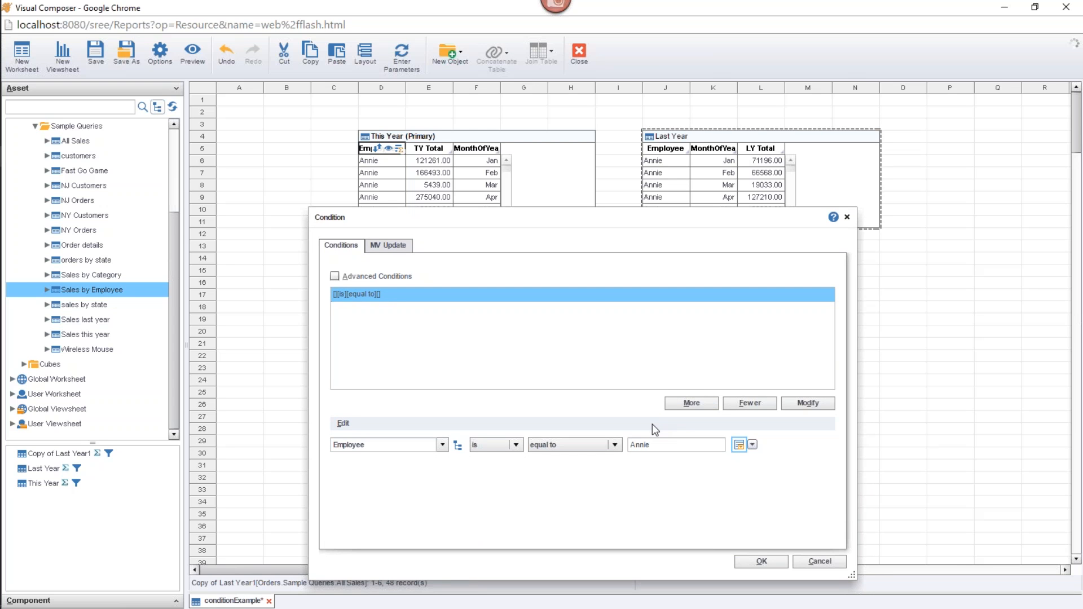
# Set the Employee condition to compare with the Session Data option User, review the alternatives, and cancel the condition changes
pyautogui.click(753, 444)
pyautogui.click(726, 540)
pyautogui.click(707, 449)
pyautogui.click(657, 459)
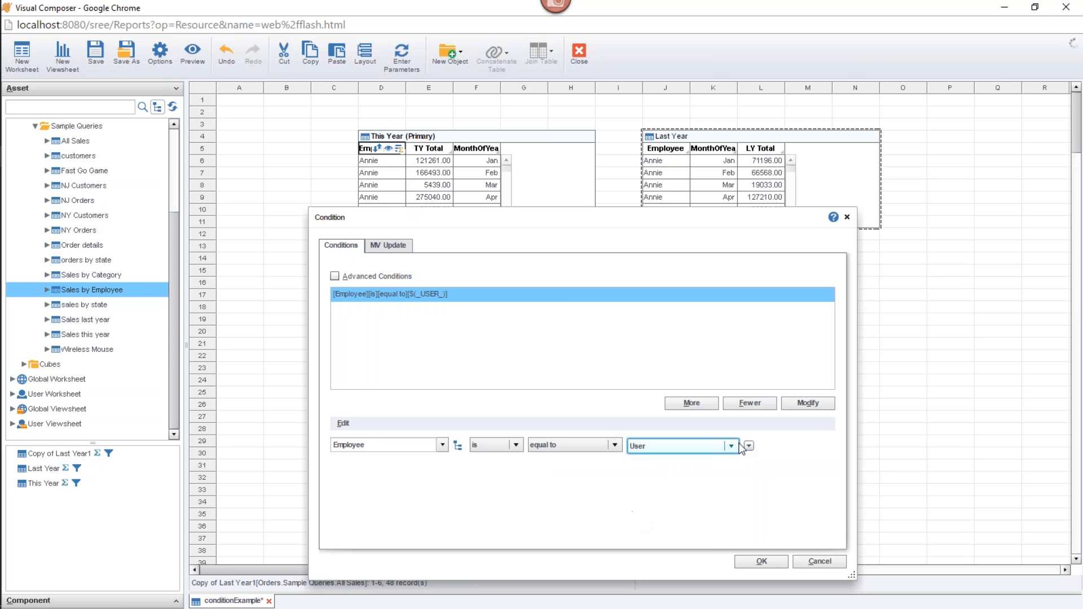
pyautogui.click(709, 445)
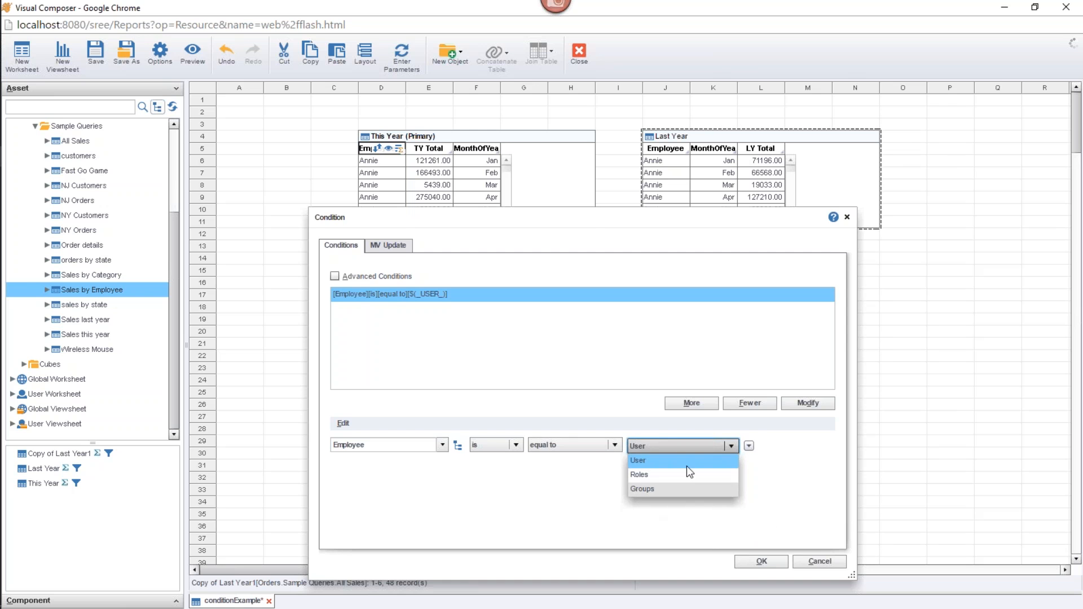
pyautogui.click(814, 560)
# Examine the comparison sources offered for an Order Date equal to condition on the Copy of Last Year1 table and cancel the dialog
pyautogui.moveTo(3, 461)
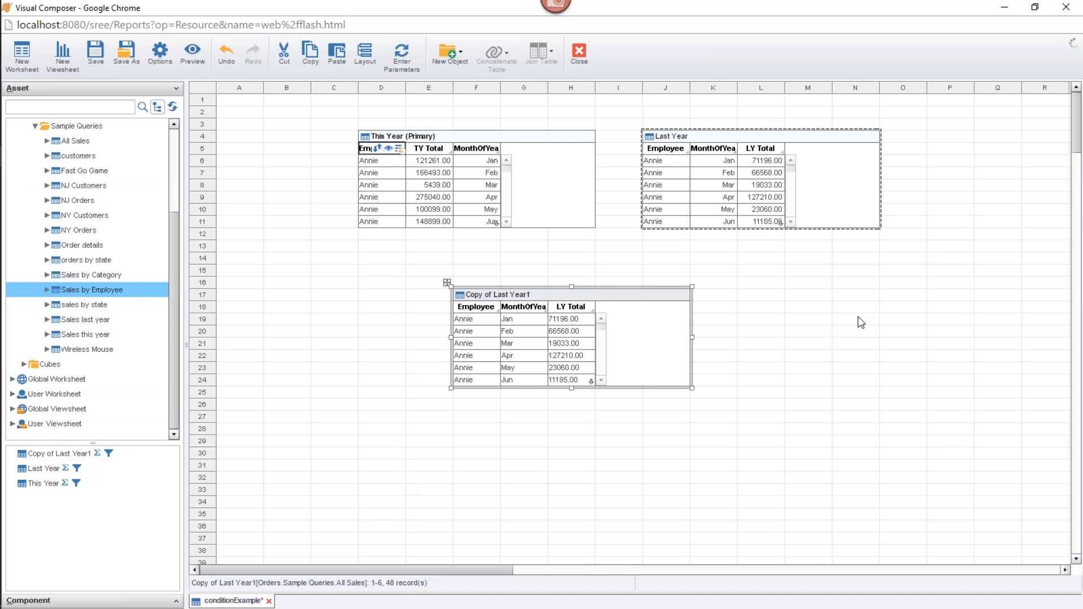
pyautogui.moveTo(627, 302)
pyautogui.click(646, 299)
pyautogui.click(426, 223)
pyautogui.click(757, 372)
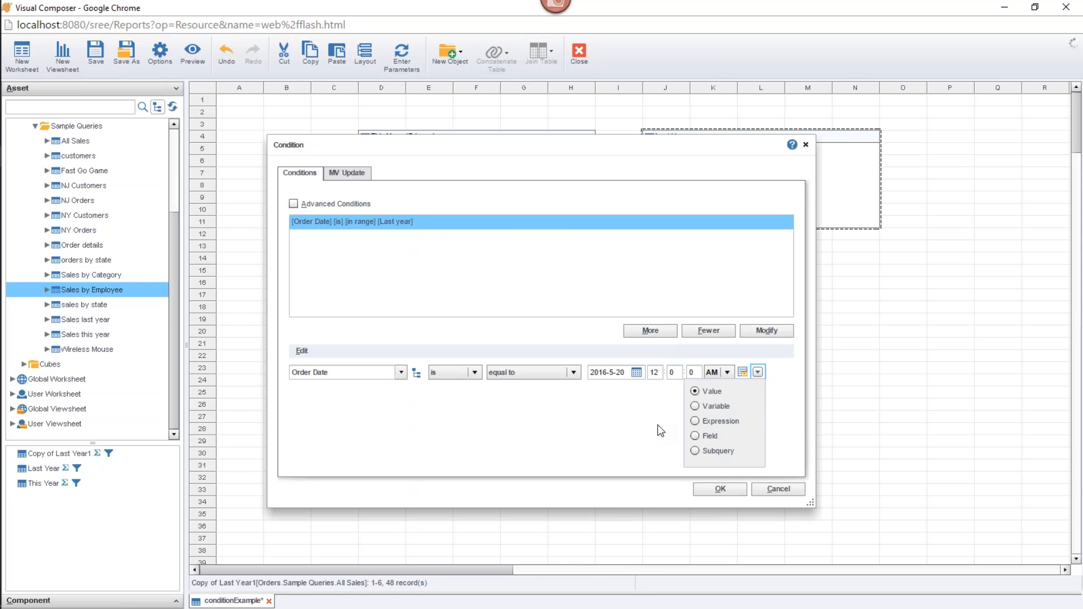
pyautogui.moveTo(529, 151); pyautogui.dragTo(552, 237)
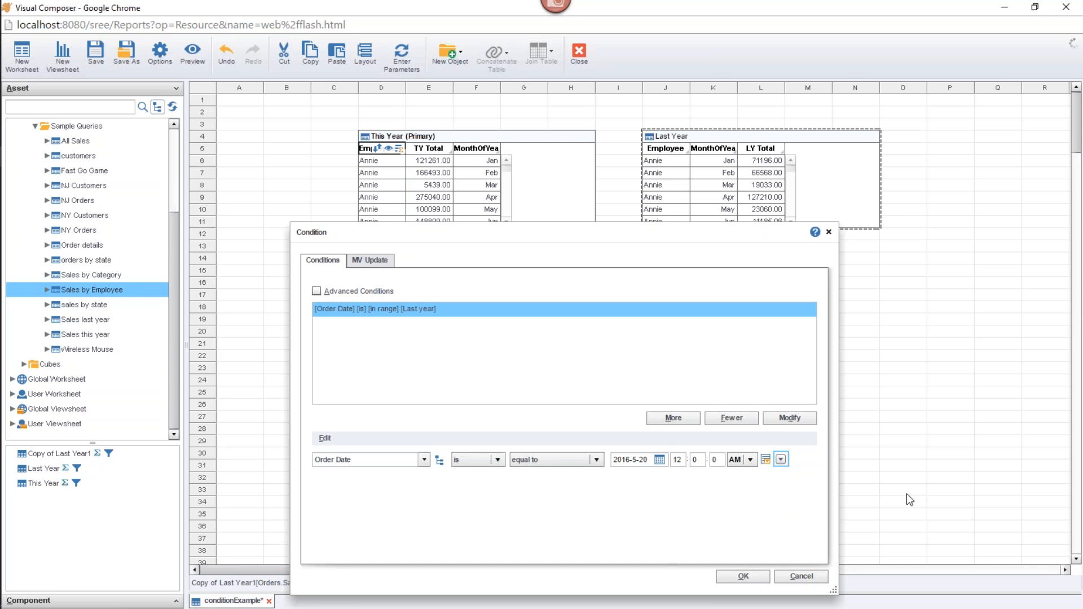
pyautogui.click(800, 576)
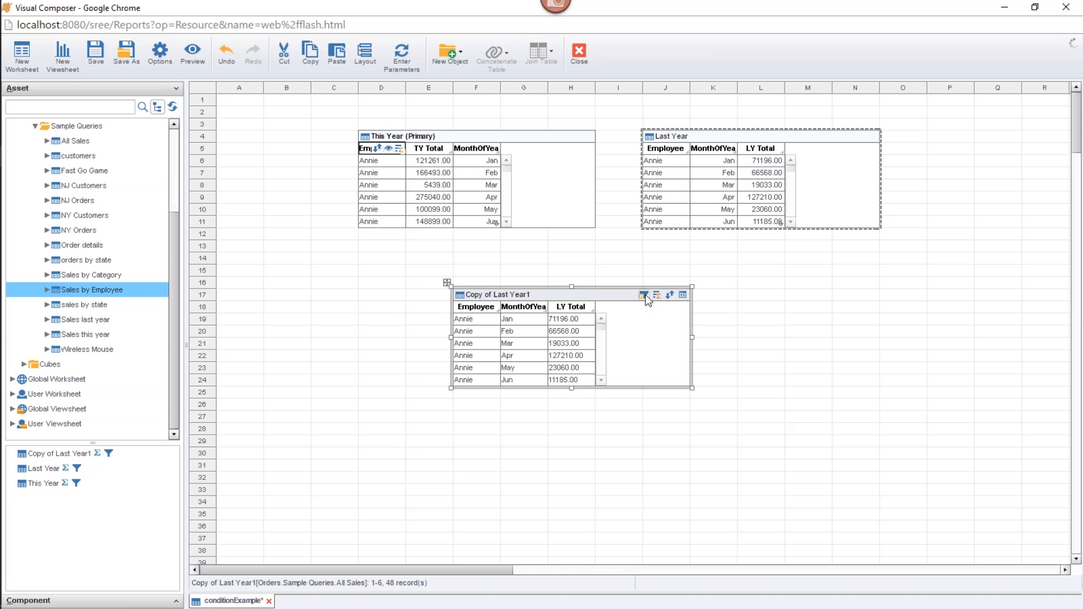
# Delete the Copy of Last Year1 table and place the All Sales query on the worksheet with its title in row 16
pyautogui.click(645, 295)
pyautogui.press('Delete')
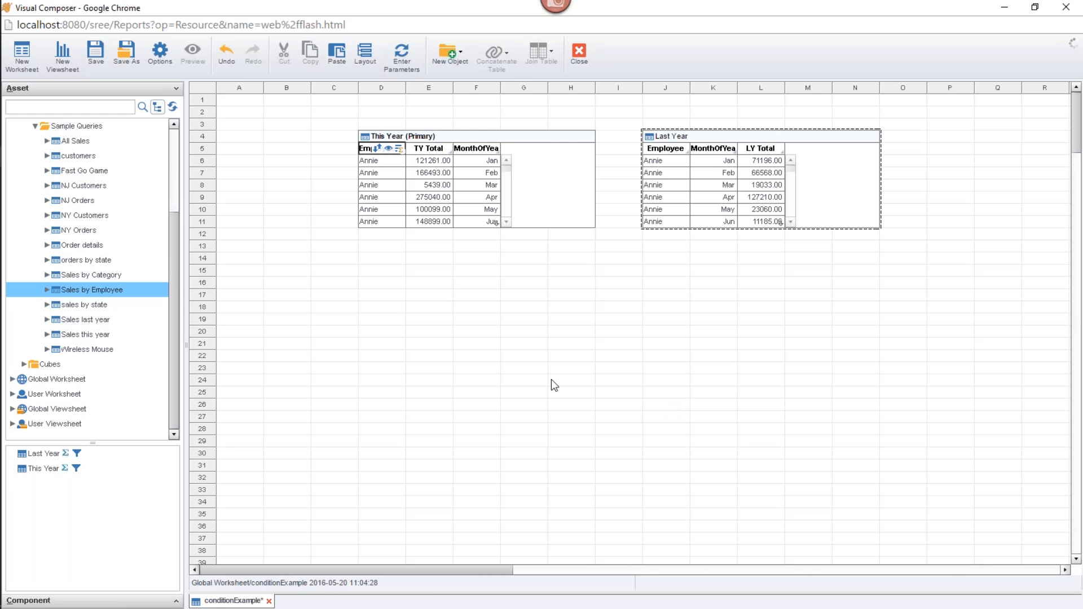
pyautogui.click(62, 141)
pyautogui.moveTo(85, 141); pyautogui.dragTo(451, 286)
# Move the This Year and Last Year tables up together so their titles sit in row 2
pyautogui.moveTo(484, 126); pyautogui.dragTo(717, 226)
pyautogui.press('Up')
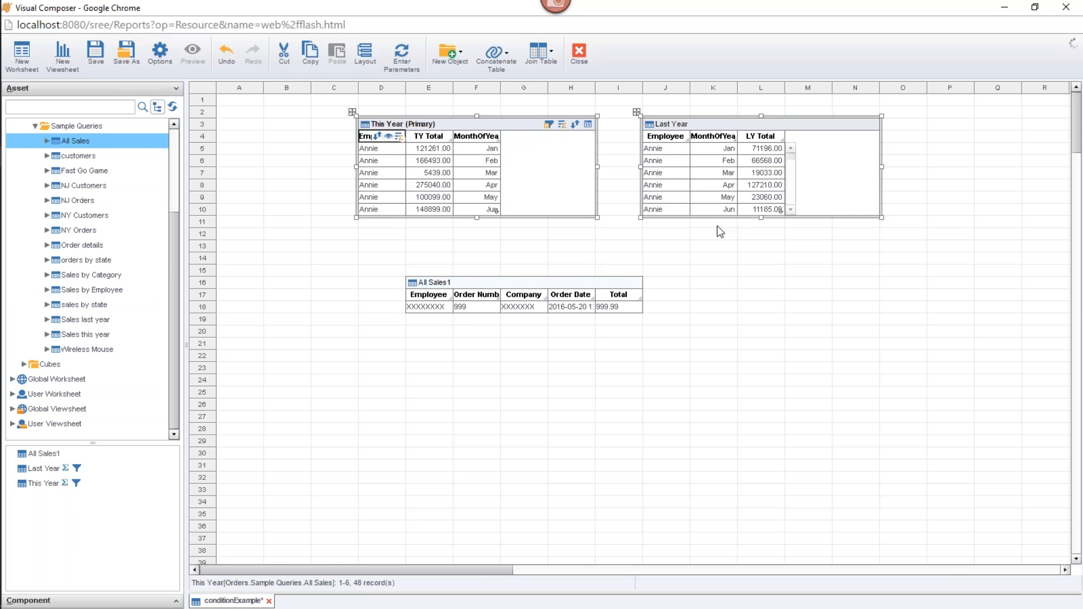
pyautogui.press('Up')
pyautogui.click(623, 261)
# Move the All Sales1 table so its title starts at column G in row 13, and switch it to Live Preview
pyautogui.click(496, 282)
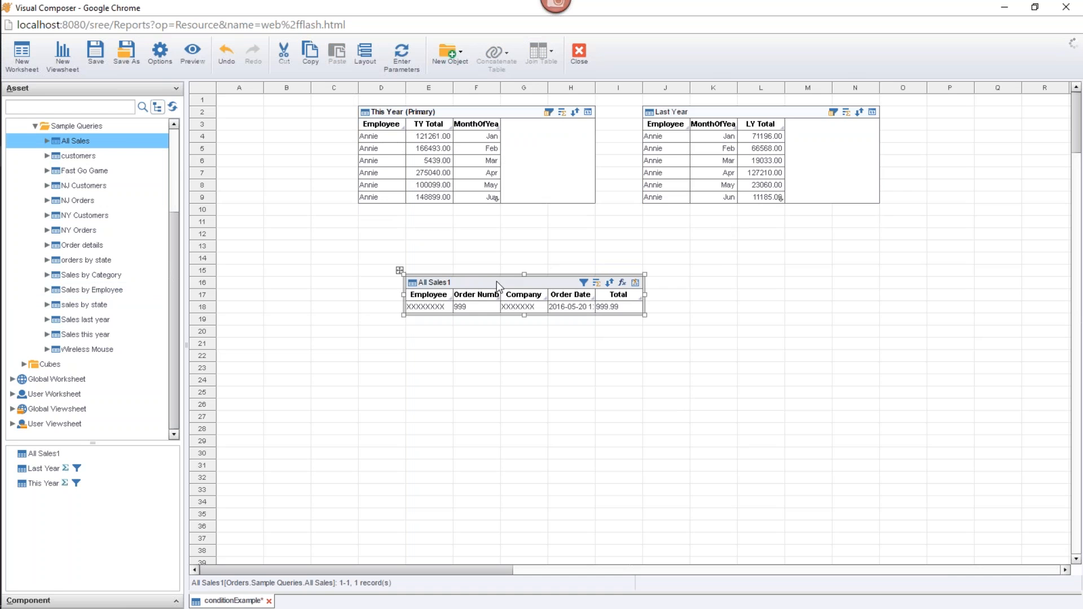
pyautogui.moveTo(495, 281); pyautogui.dragTo(589, 245)
pyautogui.click(730, 248)
pyautogui.click(773, 268)
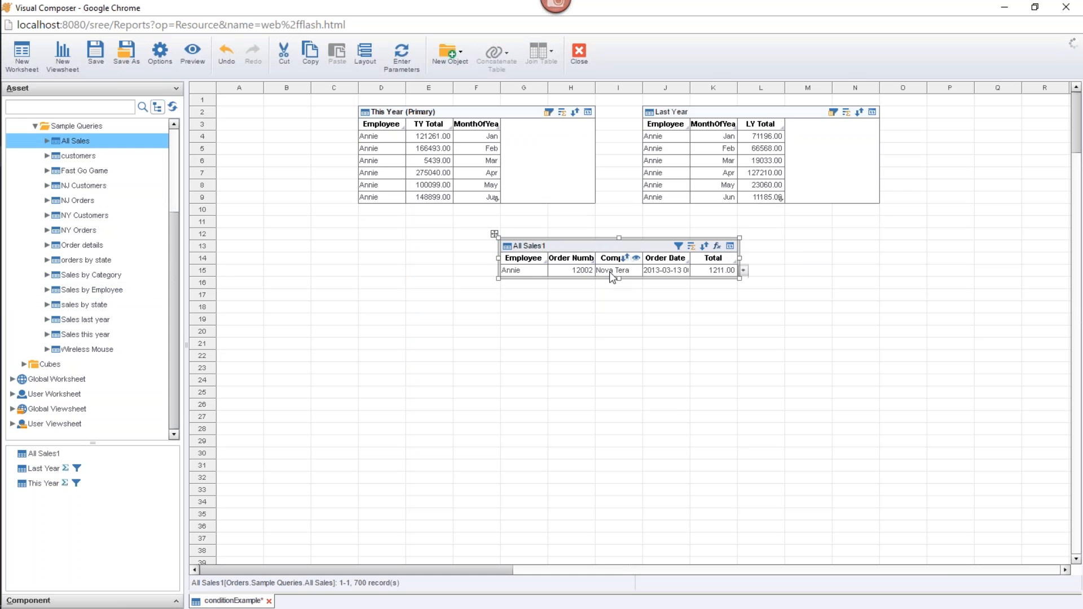
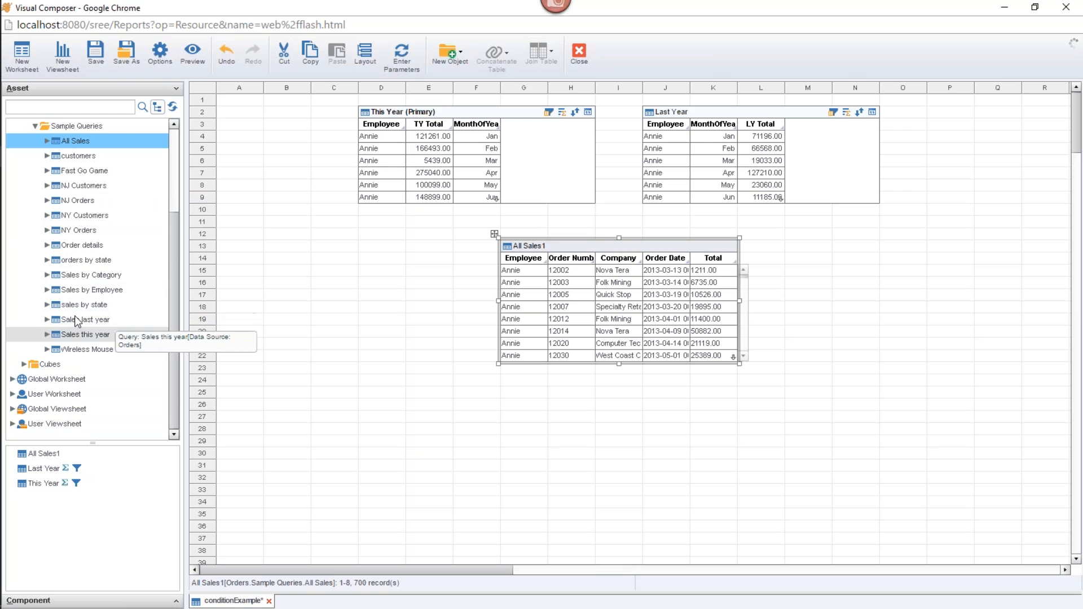
# Place the customers query below All Sales1 with its title starting at column J in row 25
pyautogui.click(74, 156)
pyautogui.moveTo(85, 158); pyautogui.dragTo(667, 387)
pyautogui.click(853, 402)
# Switch the customers1 table to Live Preview and resize it to span rows 27 to 35
pyautogui.click(967, 394)
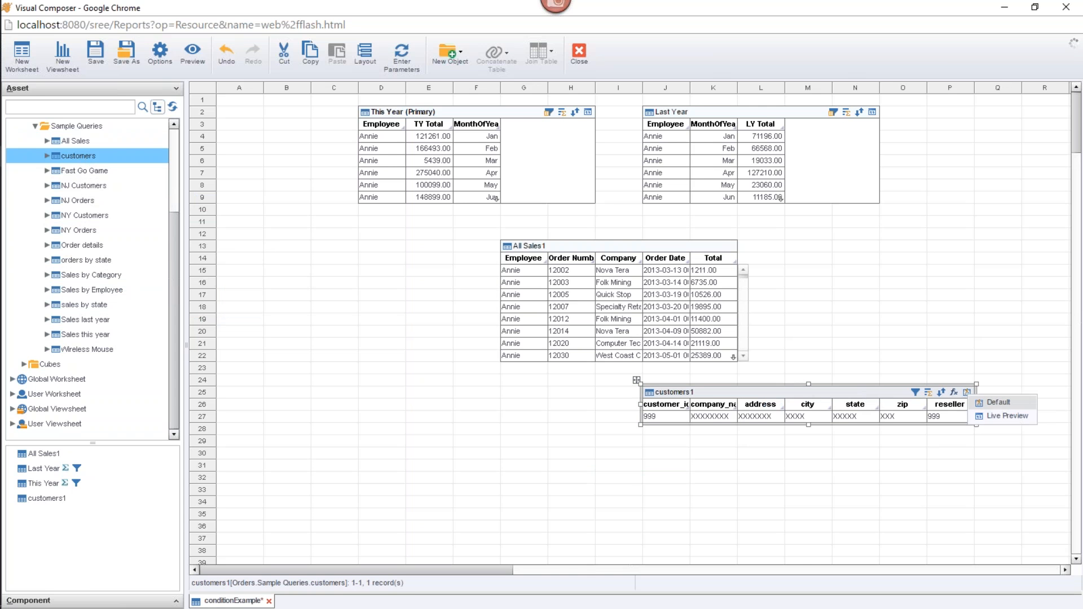
pyautogui.click(992, 419)
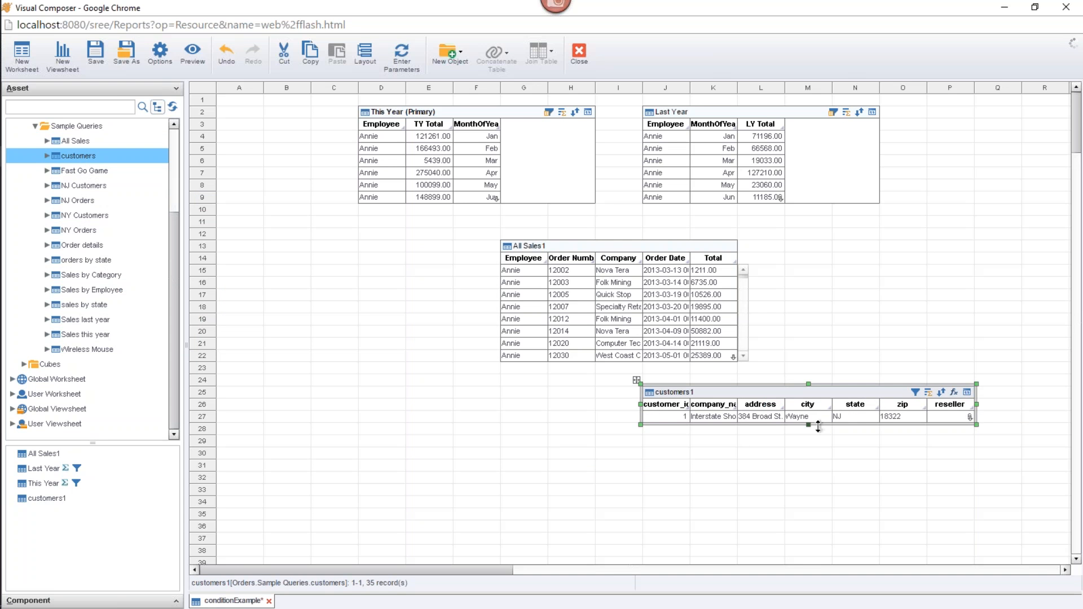
pyautogui.moveTo(809, 424); pyautogui.dragTo(815, 496)
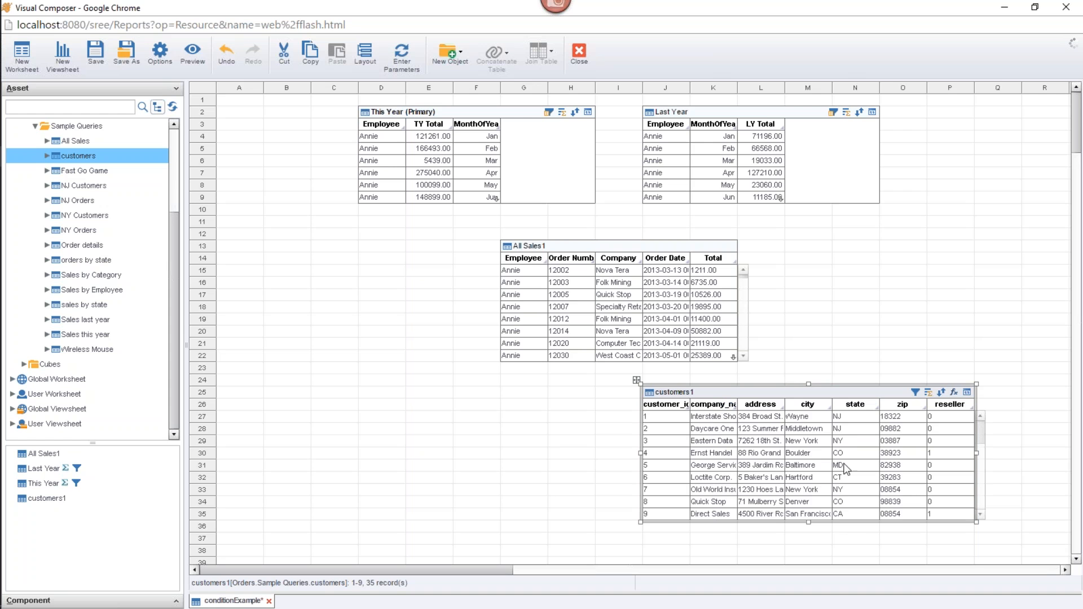
pyautogui.moveTo(808, 384); pyautogui.dragTo(813, 410)
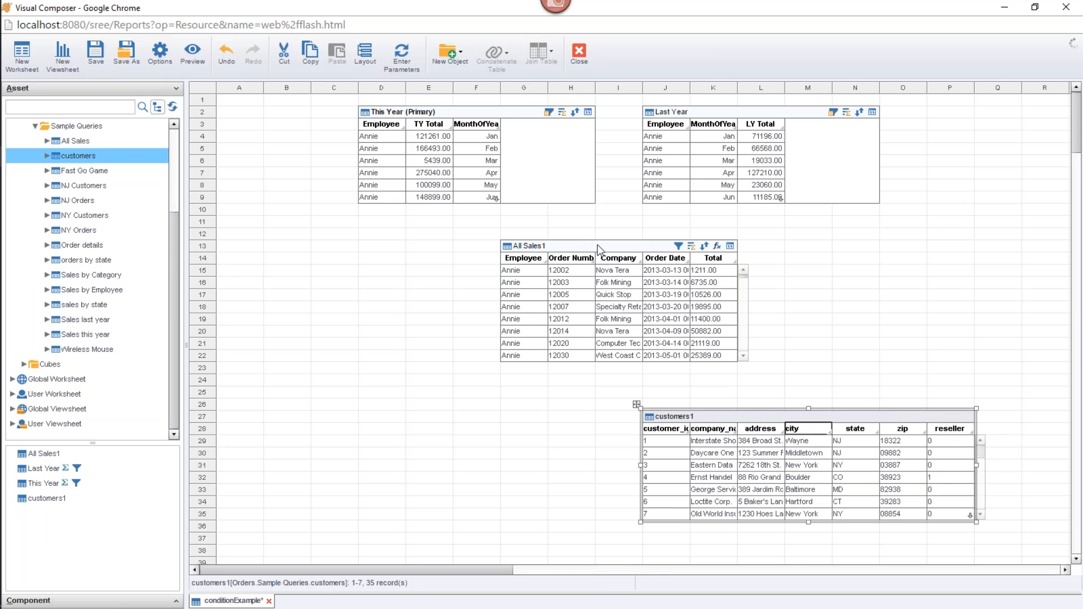
pyautogui.click(587, 271)
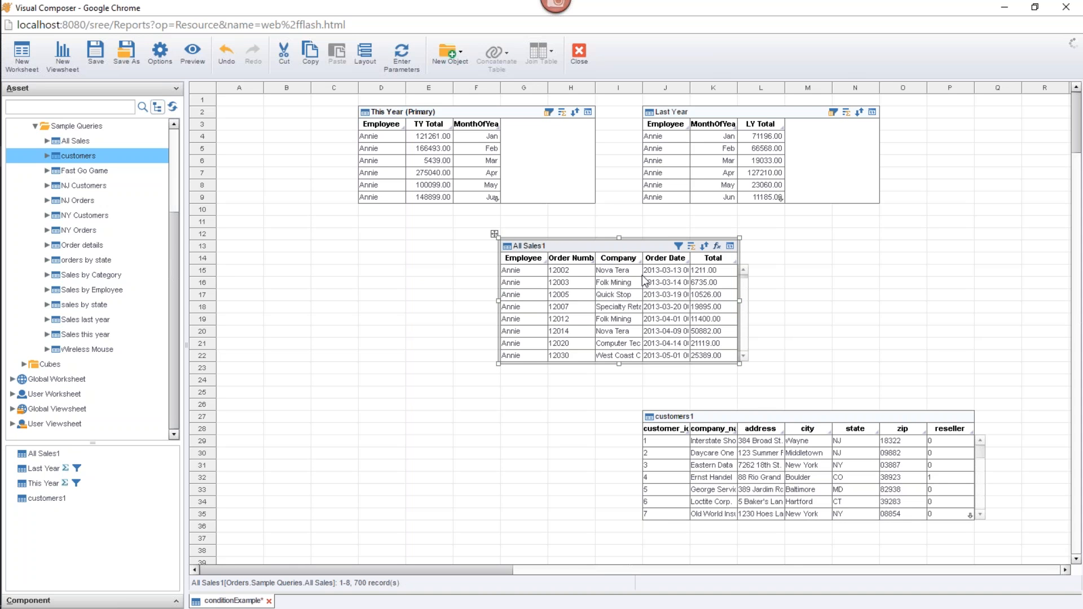
pyautogui.click(678, 247)
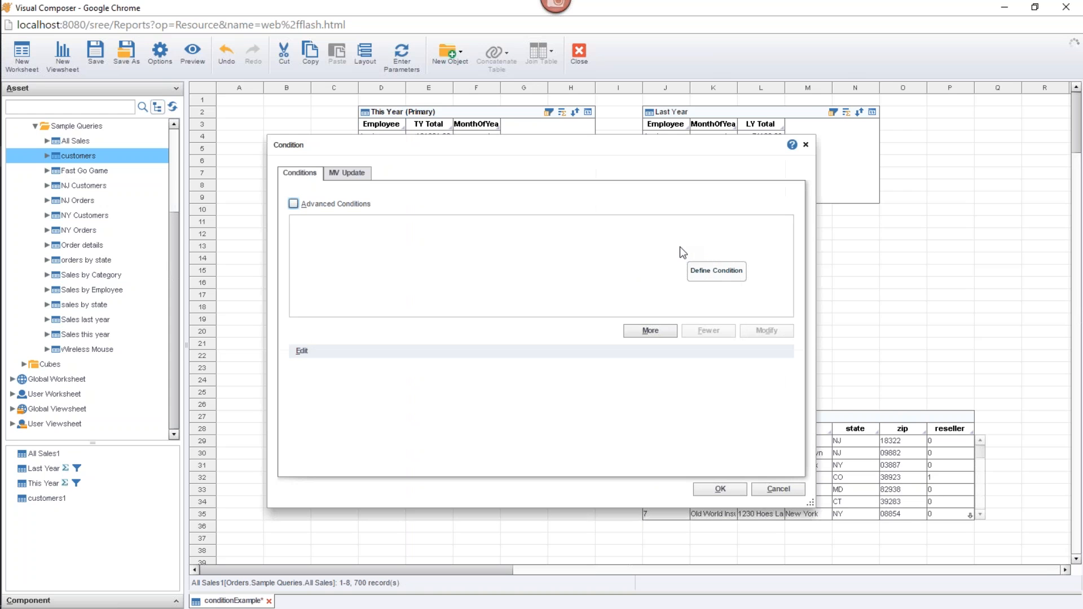
pyautogui.click(638, 332)
pyautogui.click(401, 375)
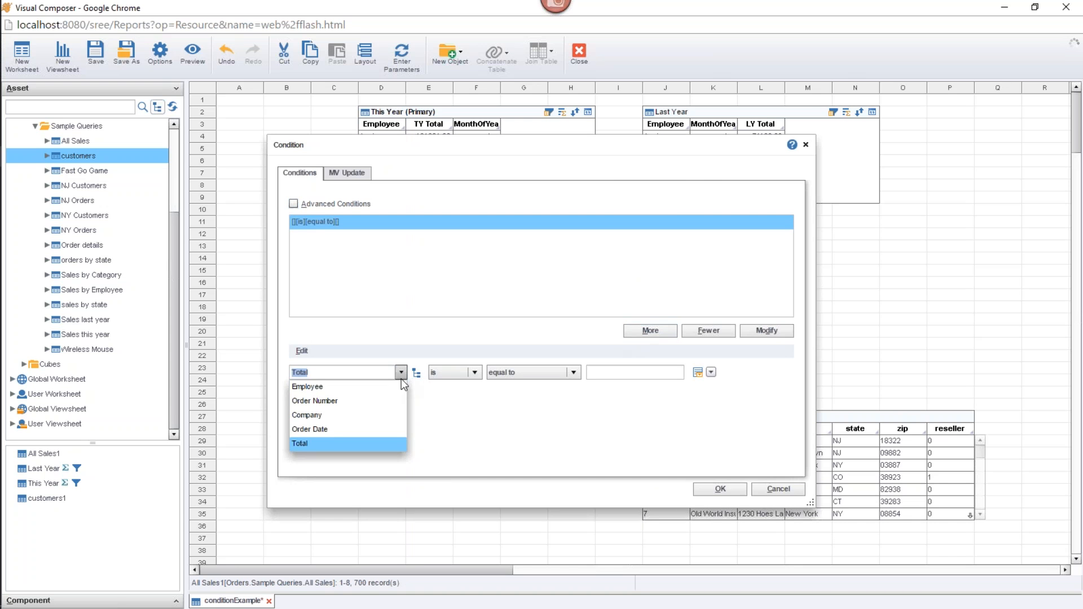
pyautogui.click(334, 418)
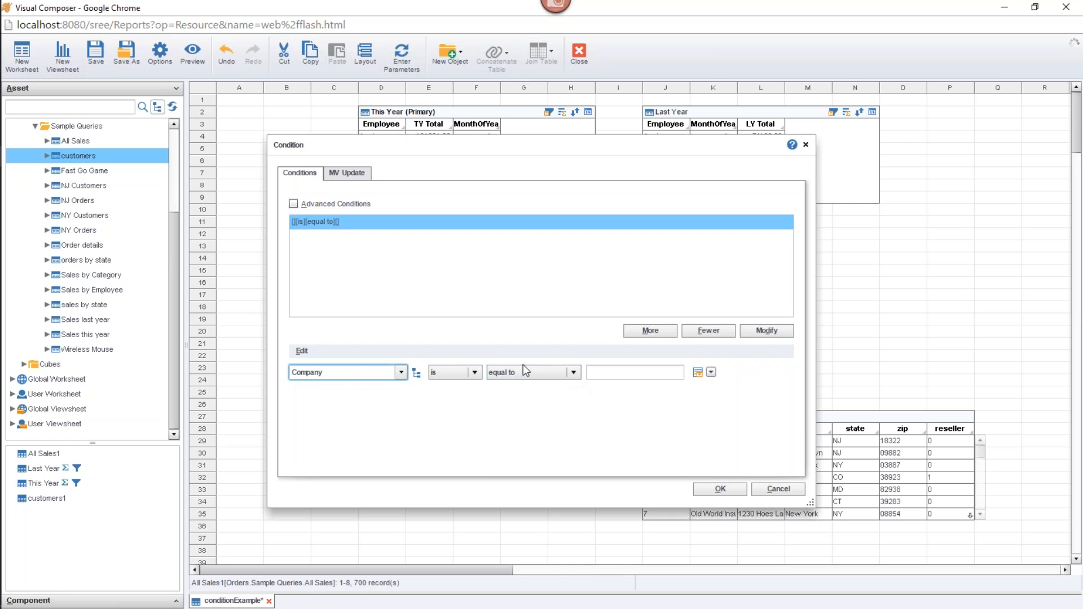
pyautogui.click(558, 374)
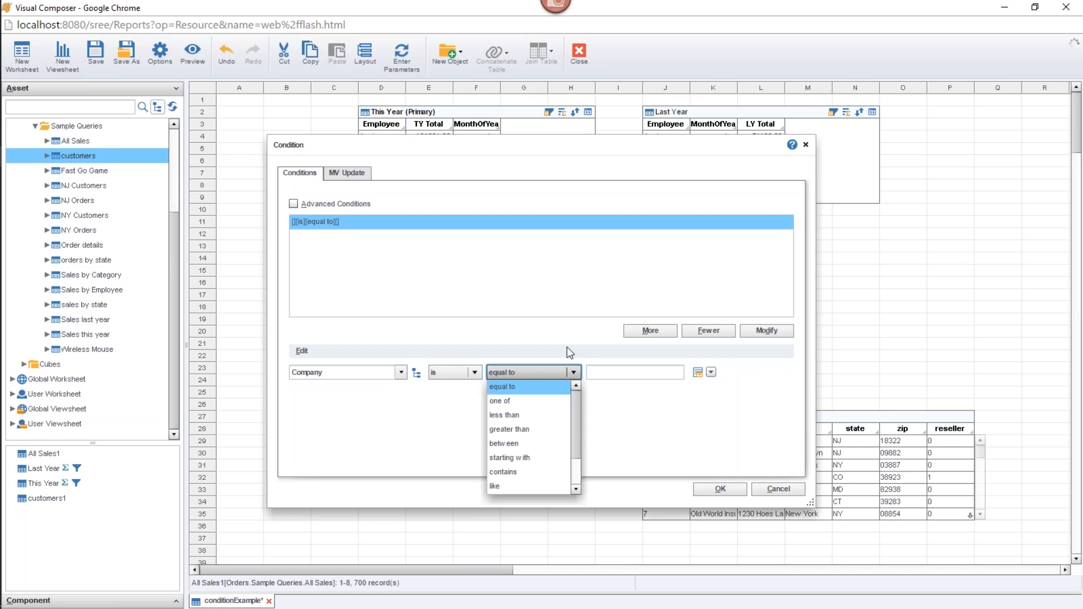
pyautogui.click(511, 354)
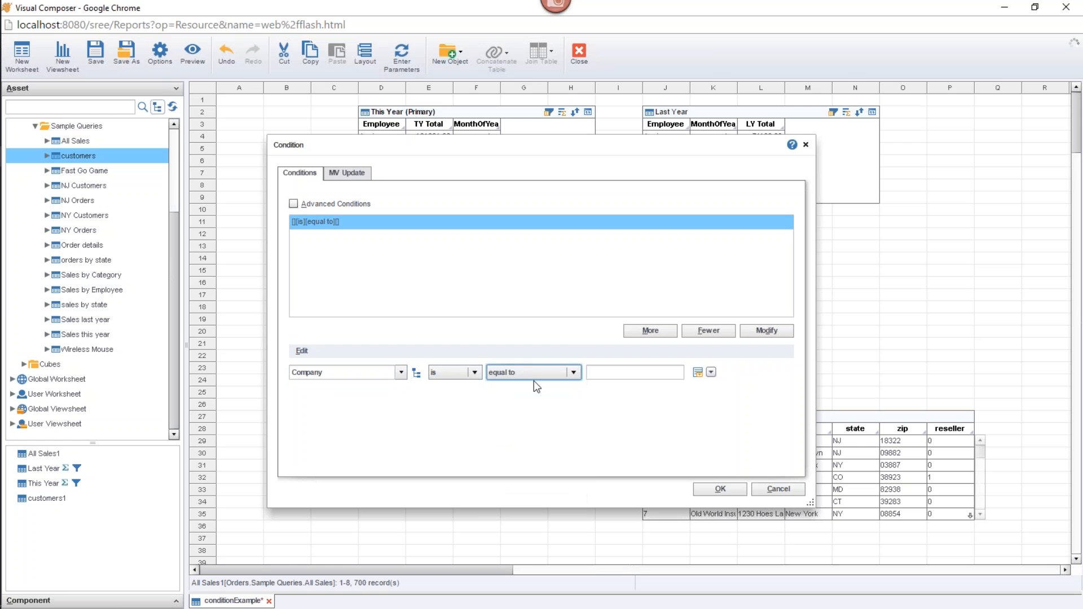
pyautogui.click(711, 372)
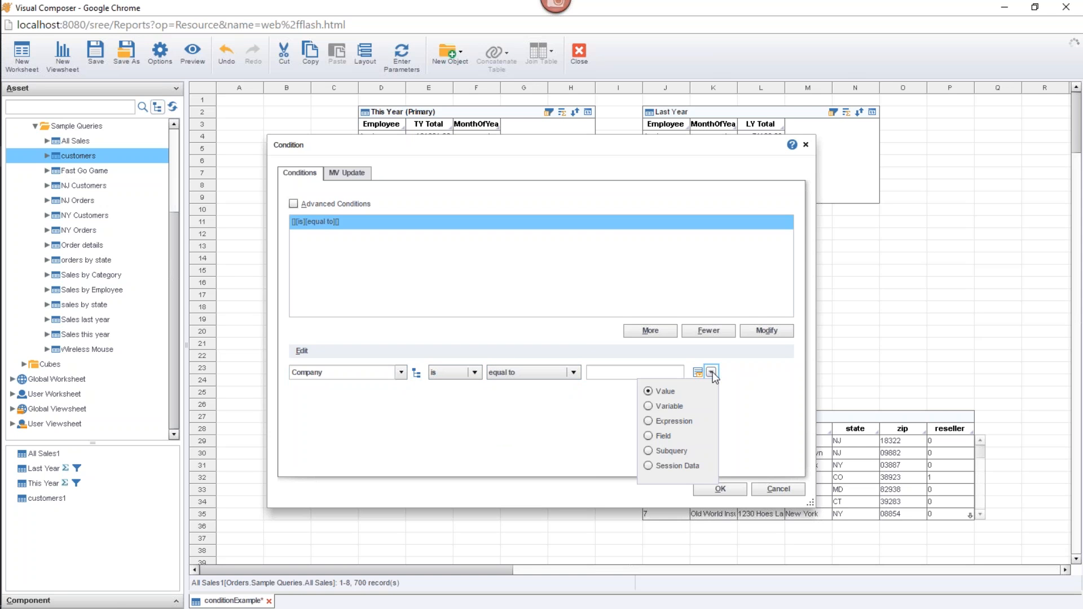
pyautogui.click(662, 451)
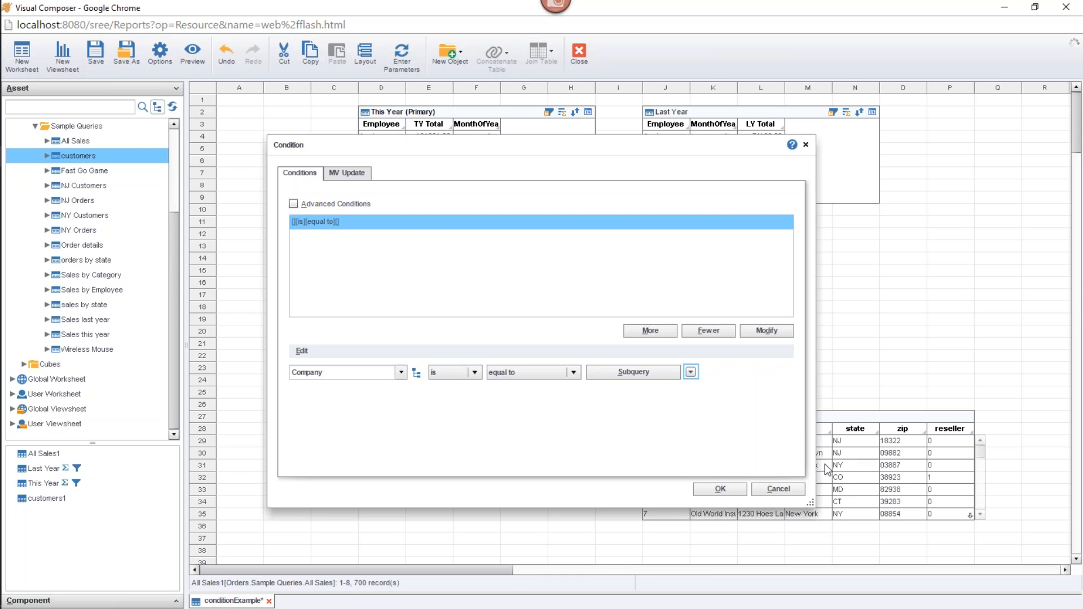
pyautogui.click(774, 489)
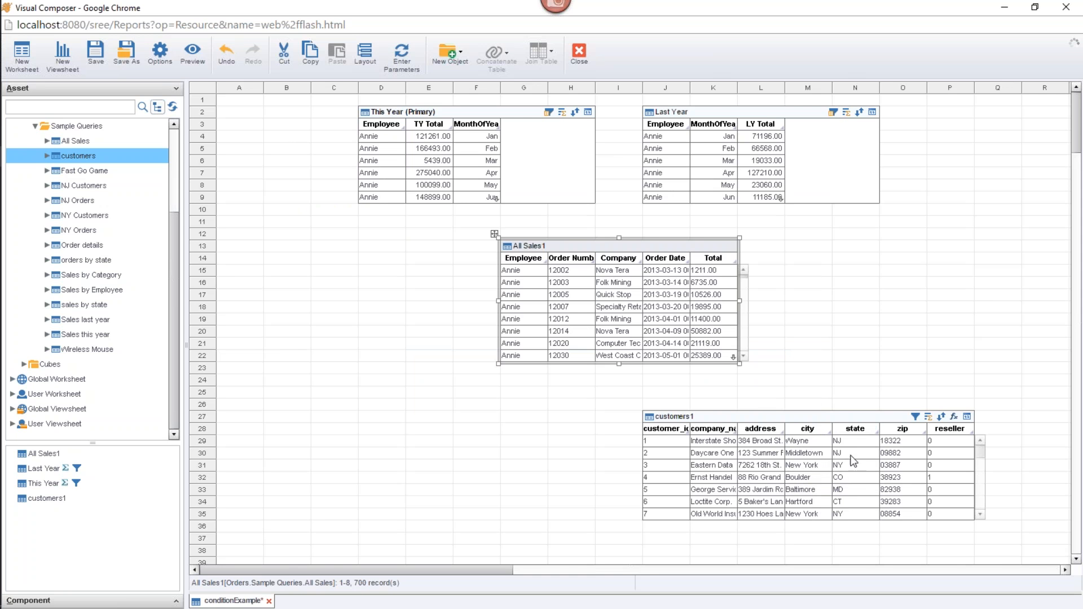
# Add a condition to the customers1 table so that state is equal to NY
pyautogui.click(915, 422)
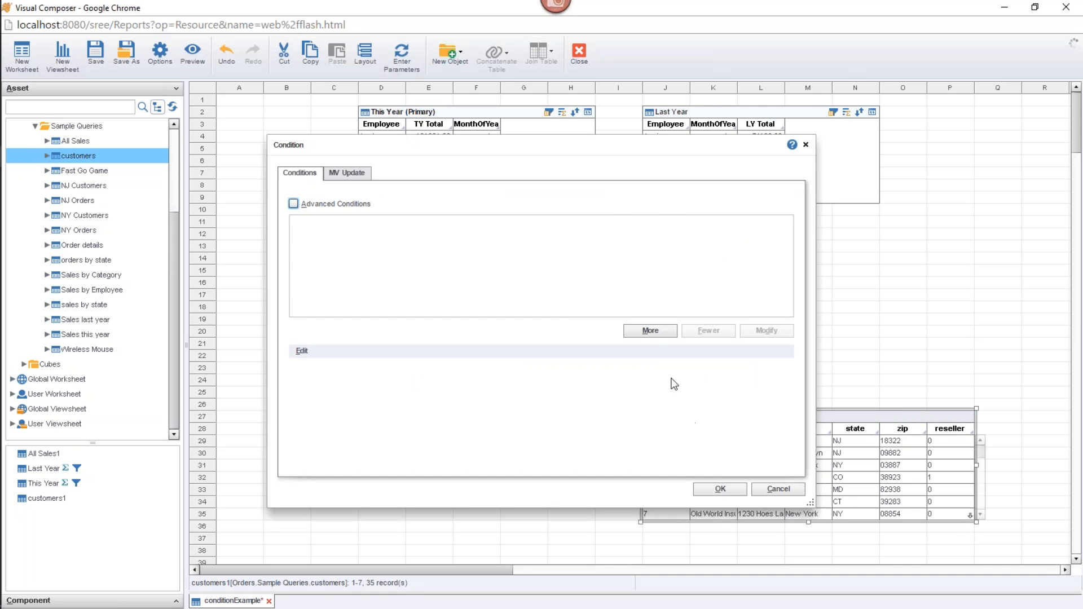
pyautogui.click(659, 333)
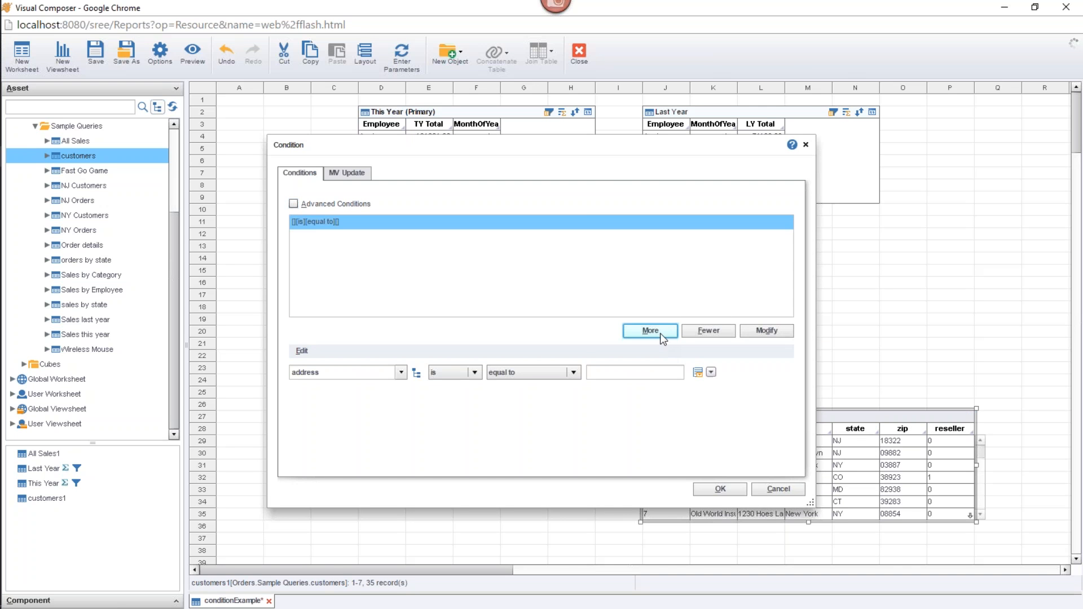
pyautogui.click(402, 373)
pyautogui.click(364, 401)
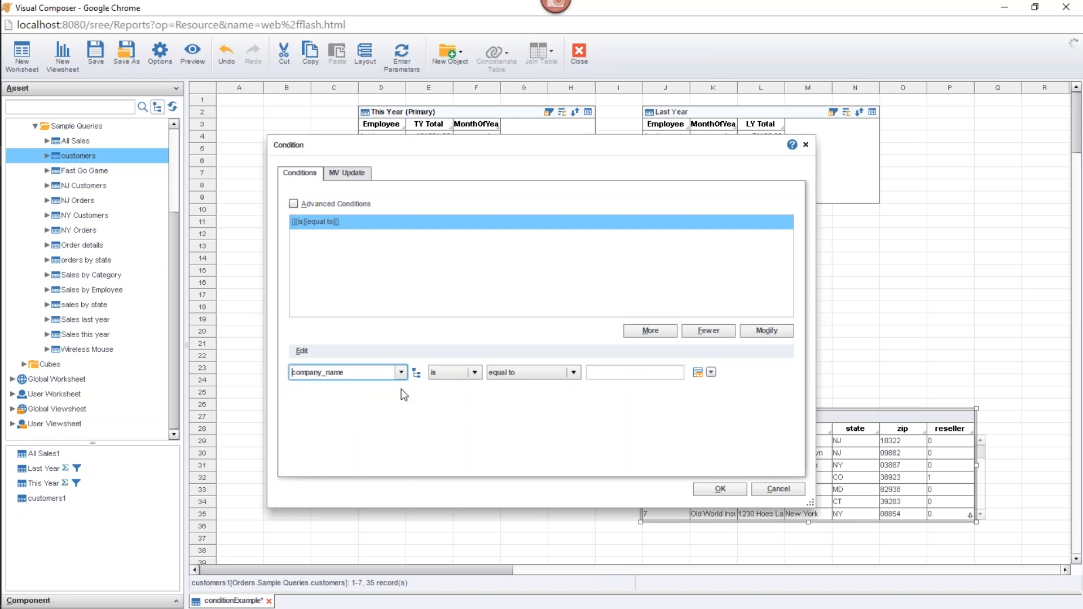
pyautogui.click(401, 372)
pyautogui.click(361, 444)
pyautogui.click(697, 373)
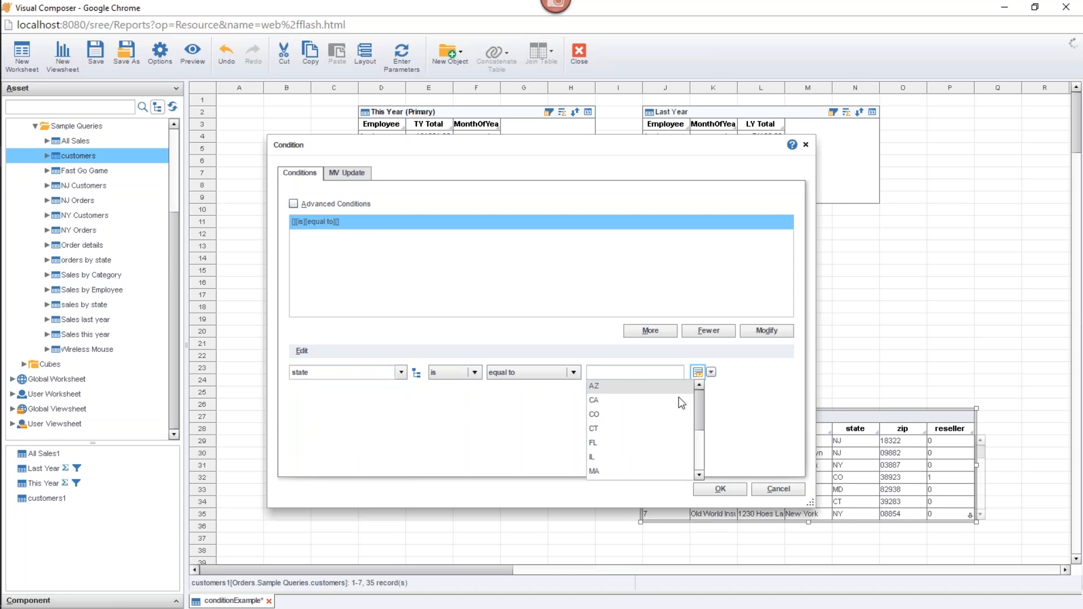
pyautogui.moveTo(700, 409); pyautogui.dragTo(703, 456)
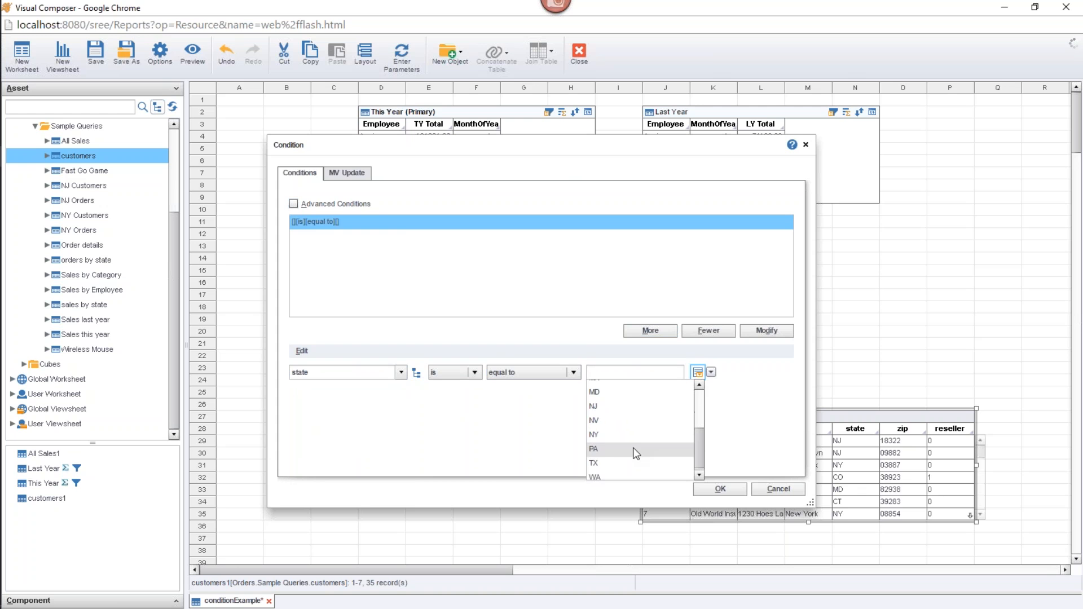
pyautogui.click(614, 436)
pyautogui.click(720, 489)
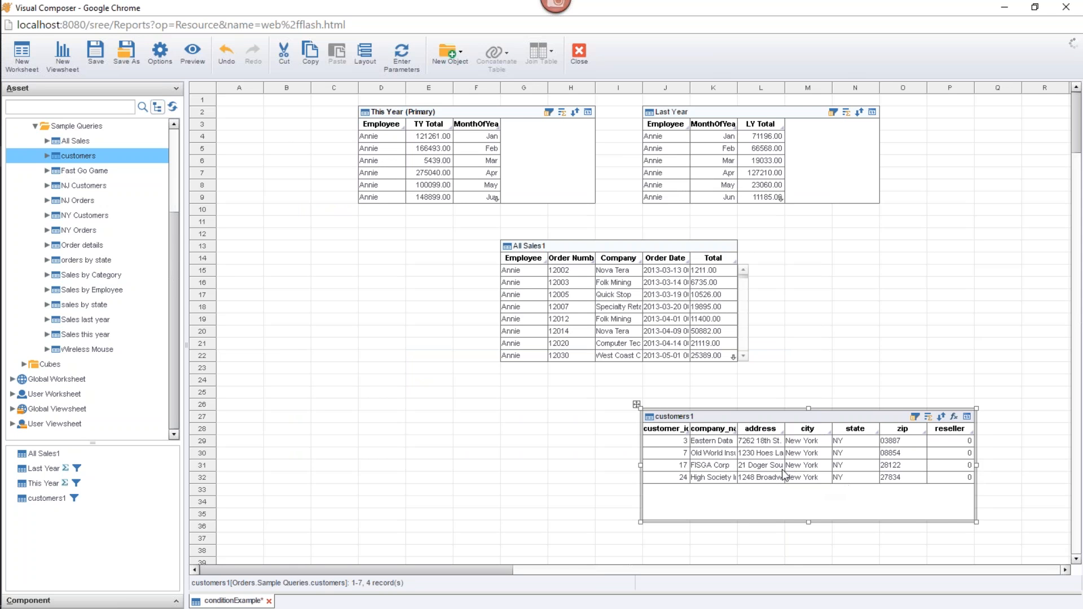
# Start a condition on the All Sales1 table with Company is one of, keeping the Condition dialog clear of the tables' top rows
pyautogui.click(679, 251)
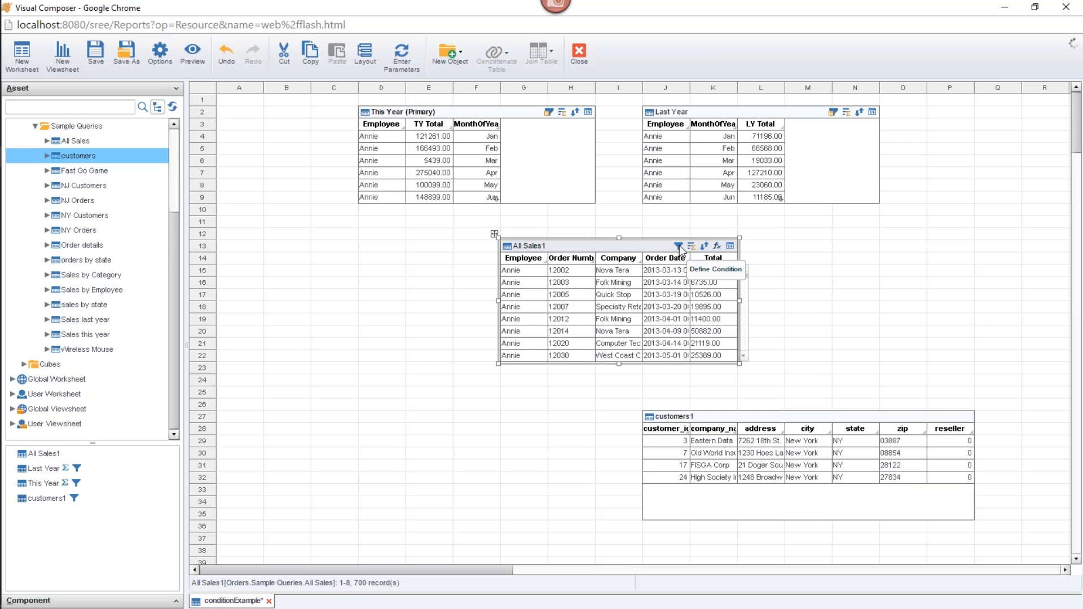
pyautogui.click(679, 247)
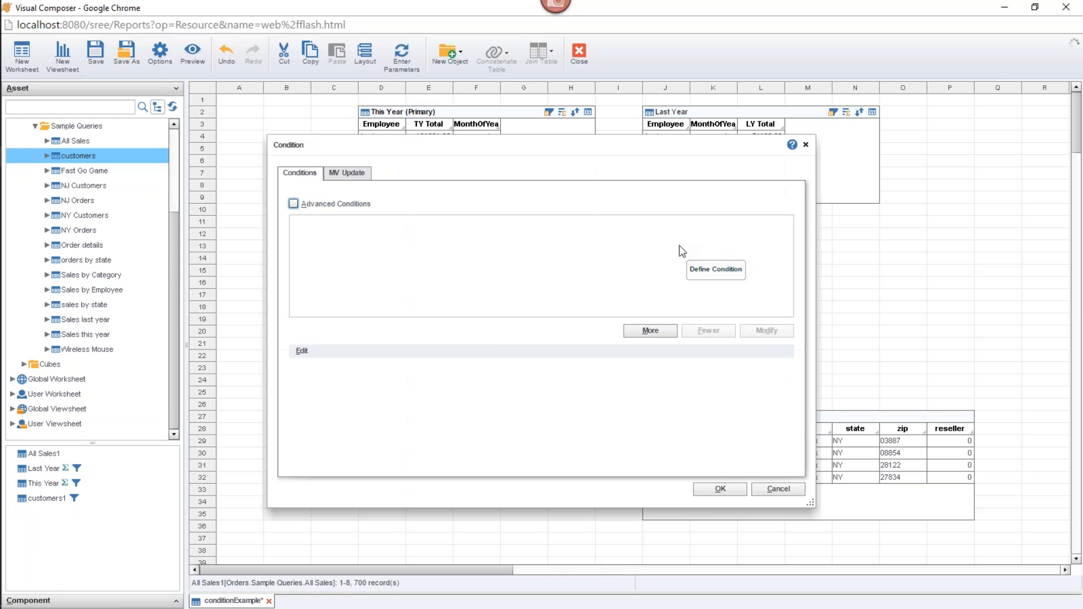
pyautogui.click(652, 329)
pyautogui.click(402, 373)
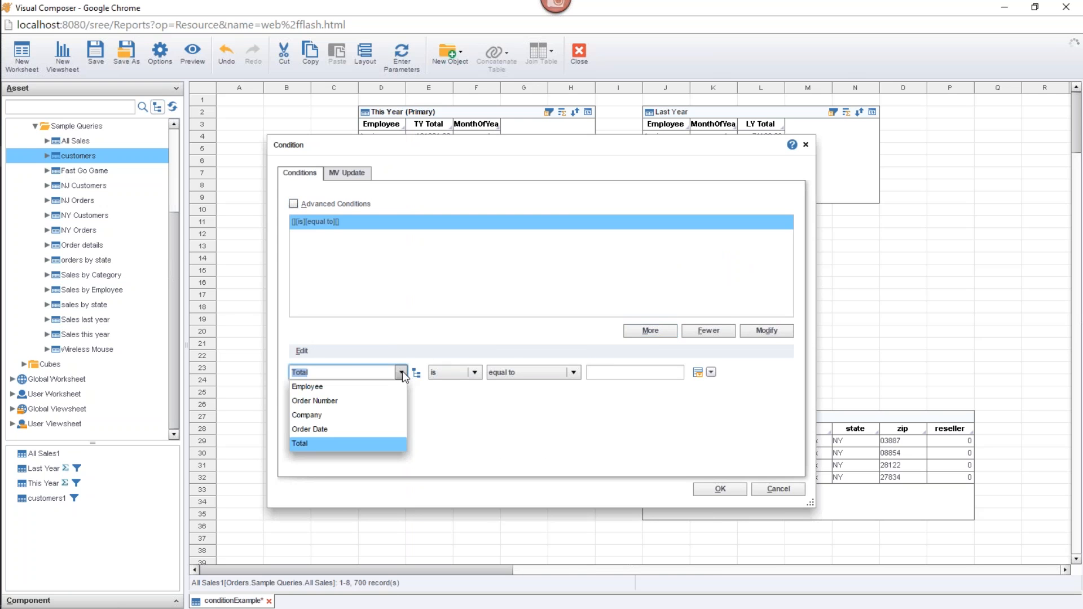
pyautogui.click(351, 414)
pyautogui.click(529, 372)
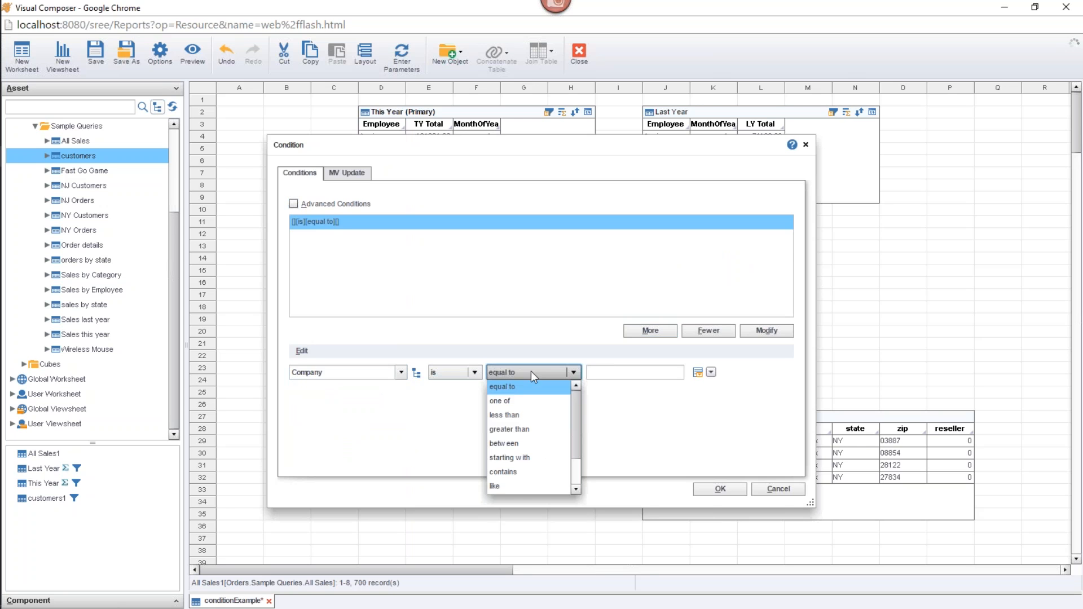
pyautogui.click(520, 401)
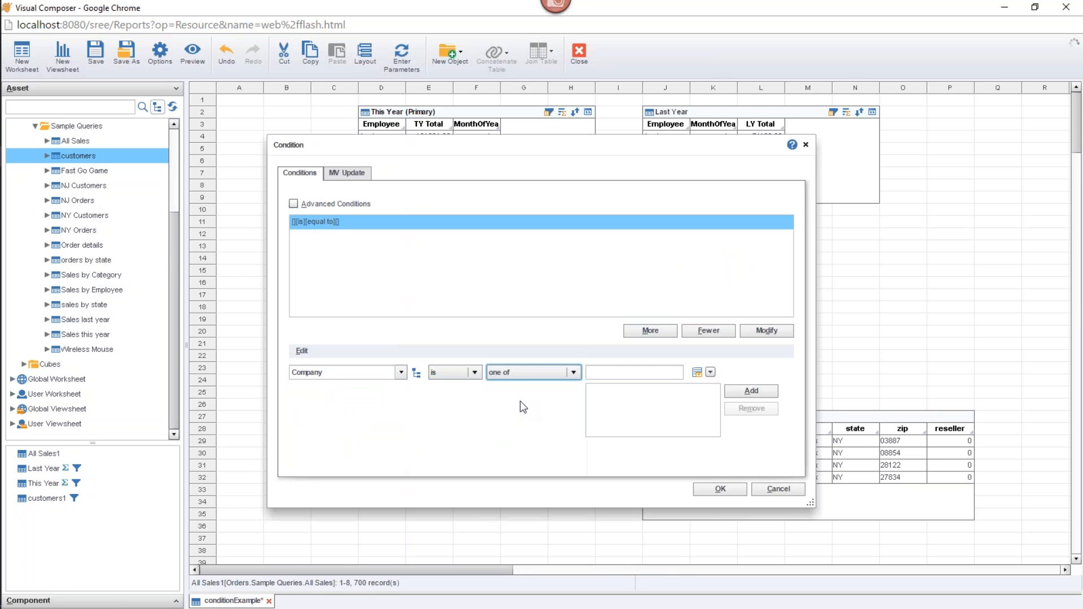
pyautogui.moveTo(665, 151); pyautogui.dragTo(409, 201)
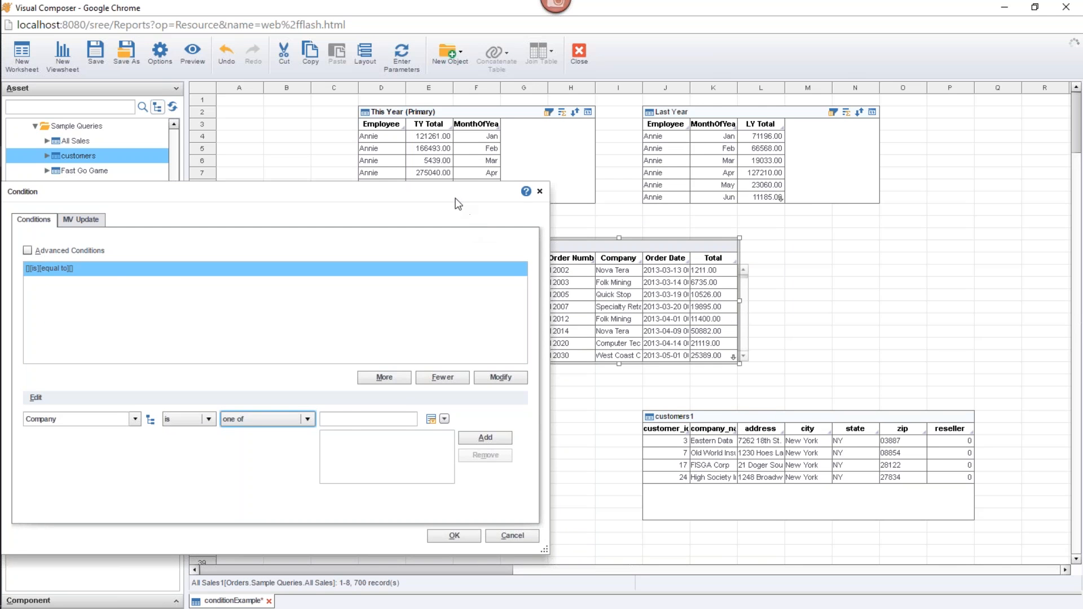
pyautogui.moveTo(452, 193); pyautogui.dragTo(668, 193)
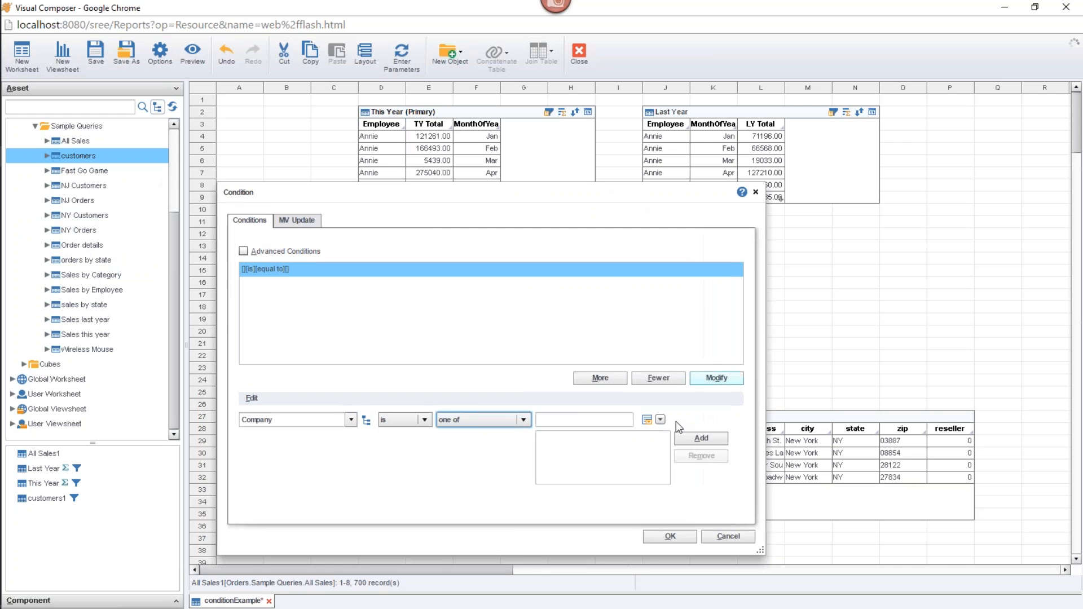
# Make the Company condition's value a subquery that retrieves data from customers1
pyautogui.click(660, 420)
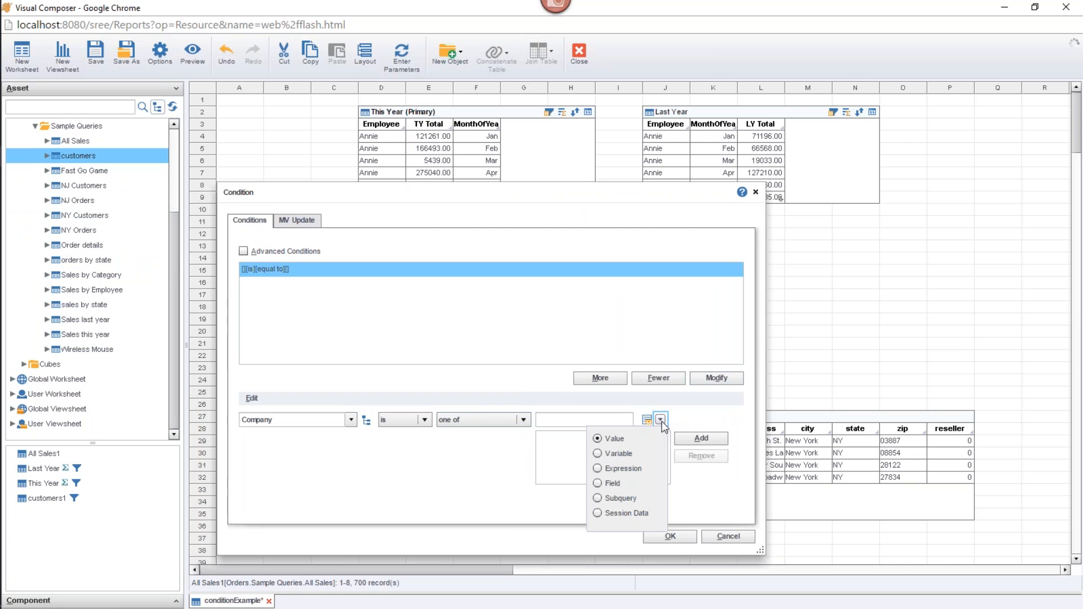
pyautogui.click(622, 498)
pyautogui.click(578, 421)
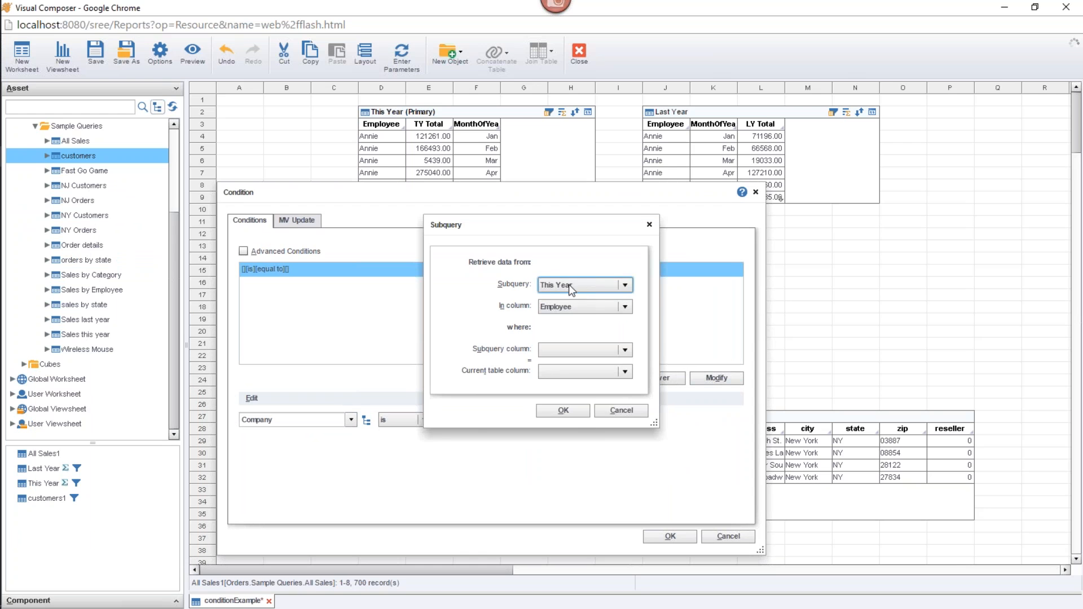
pyautogui.click(584, 283)
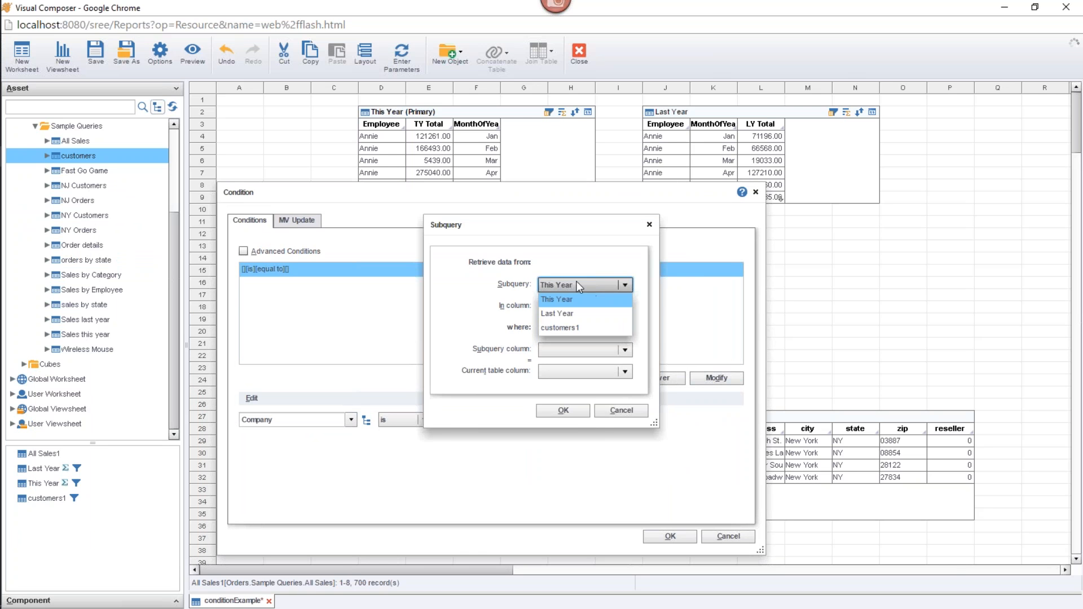
pyautogui.click(584, 329)
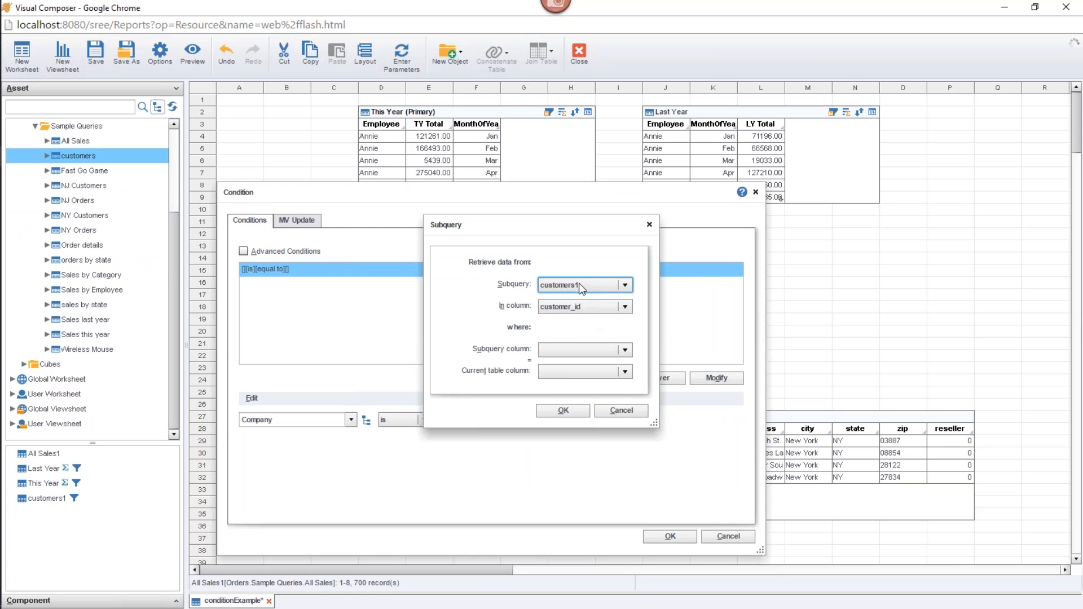
# Set the subquery's retrieved column to company_name and apply the condition to All Sales1
pyautogui.click(611, 306)
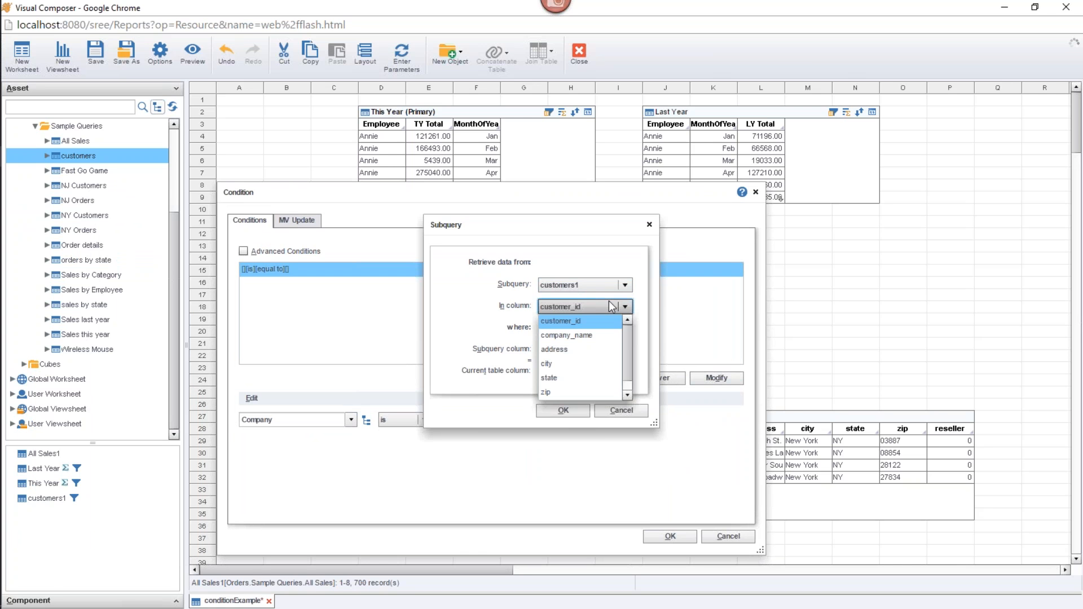
pyautogui.click(585, 335)
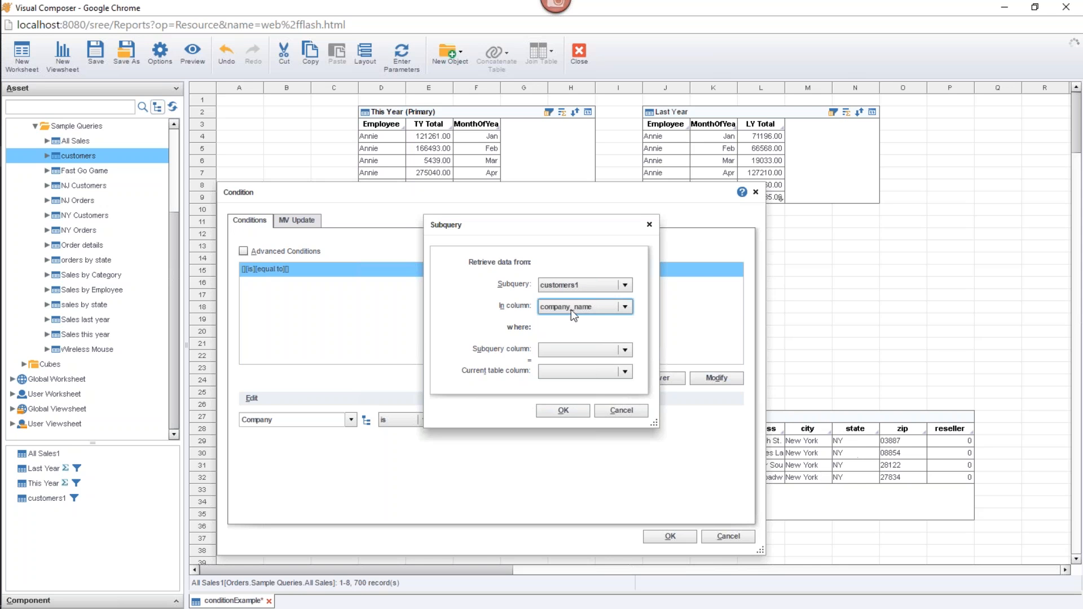
pyautogui.click(576, 285)
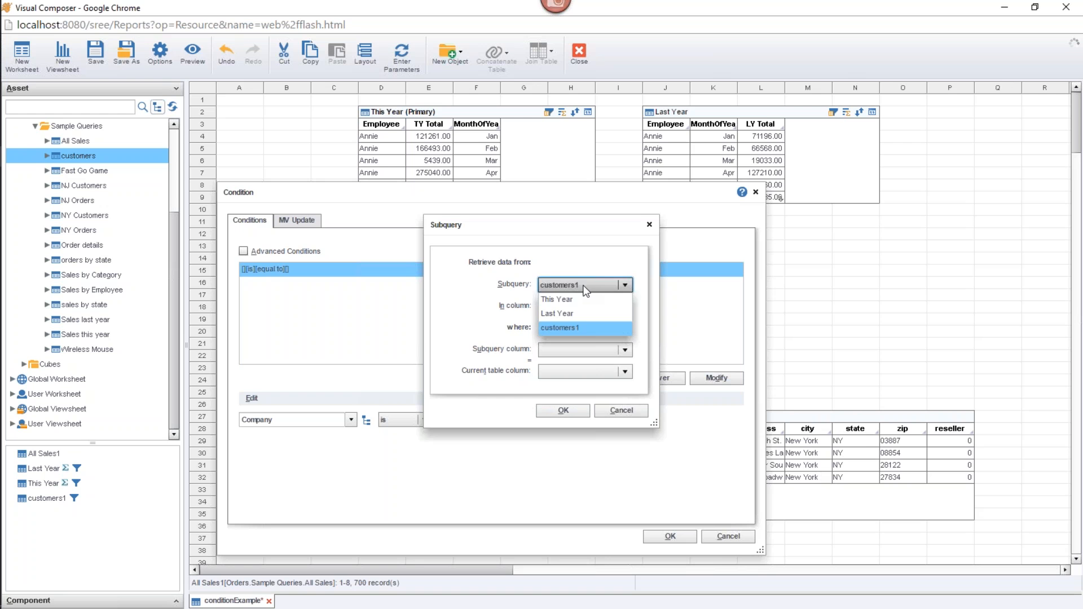
pyautogui.click(586, 285)
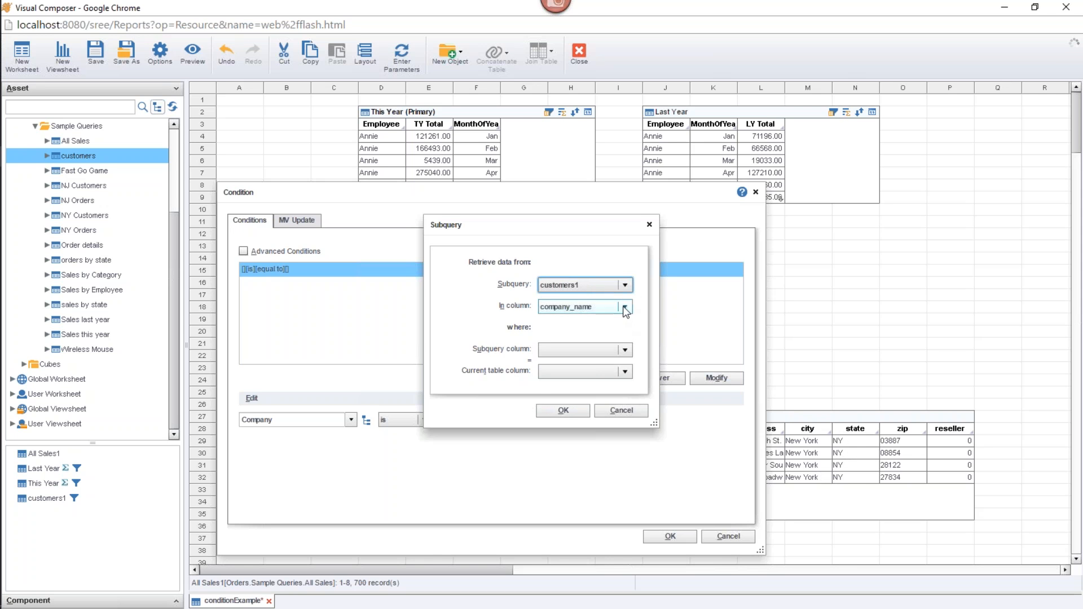
pyautogui.click(588, 308)
pyautogui.click(594, 307)
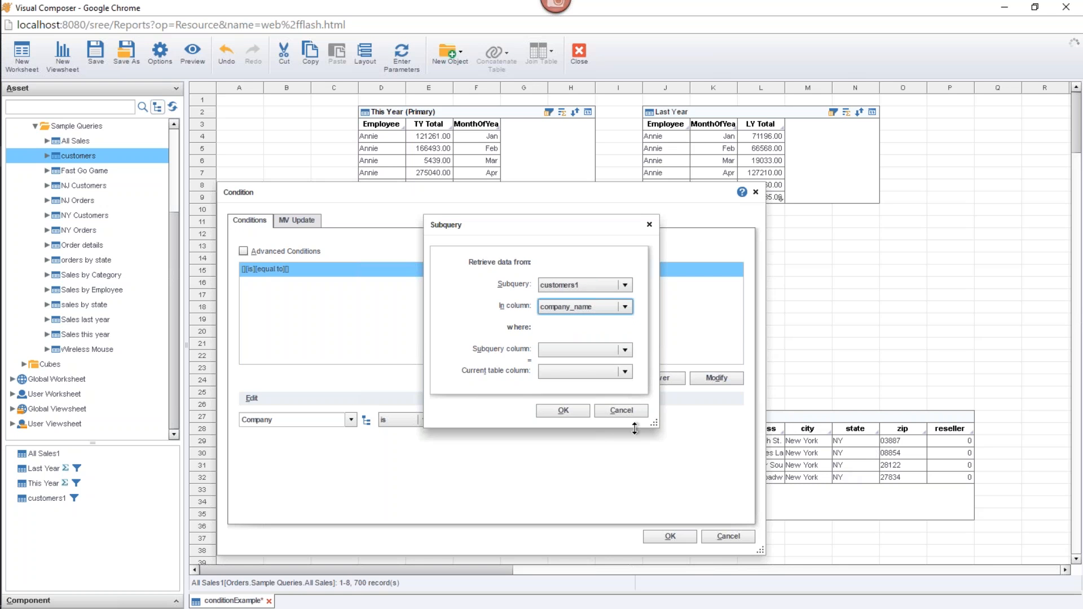
pyautogui.click(563, 410)
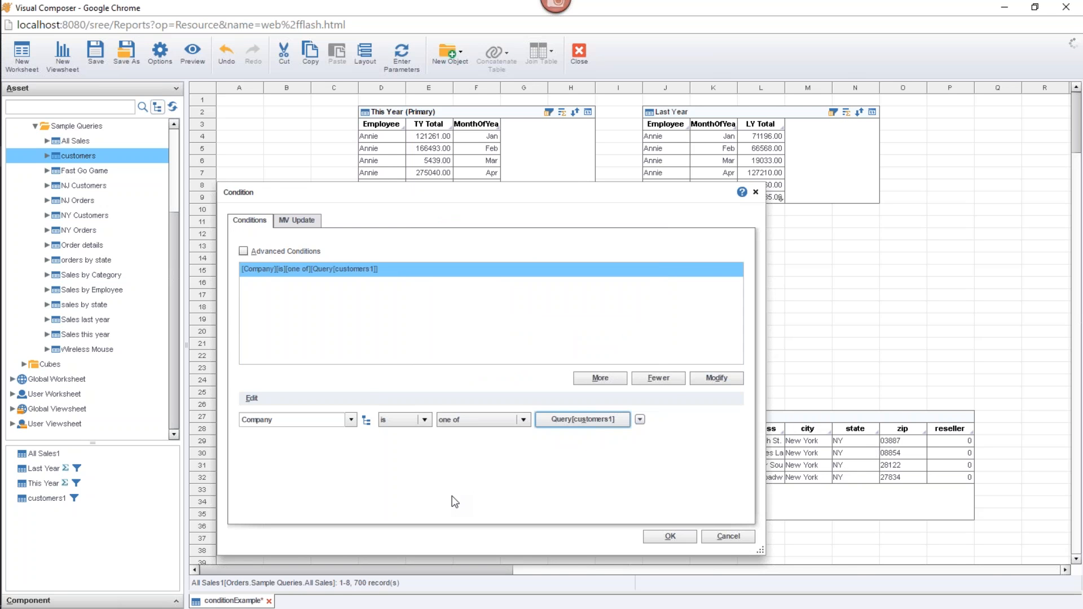
pyautogui.click(659, 535)
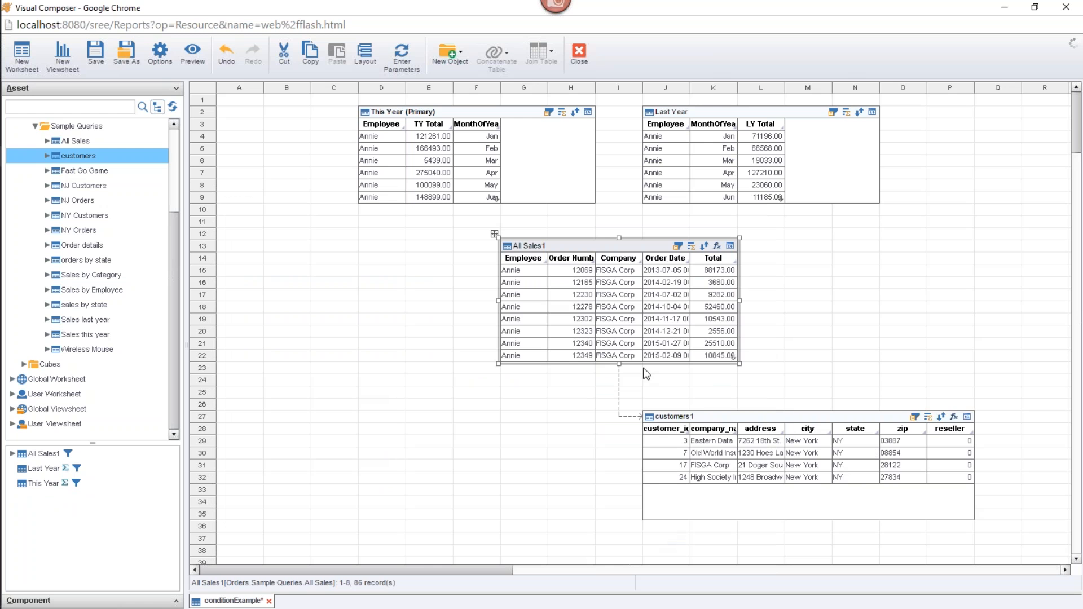
# Move the All Sales1 table to start at column B in row 12, extend it down to row 37, and select customers1
pyautogui.moveTo(631, 240); pyautogui.dragTo(395, 229)
pyautogui.moveTo(382, 352); pyautogui.dragTo(408, 532)
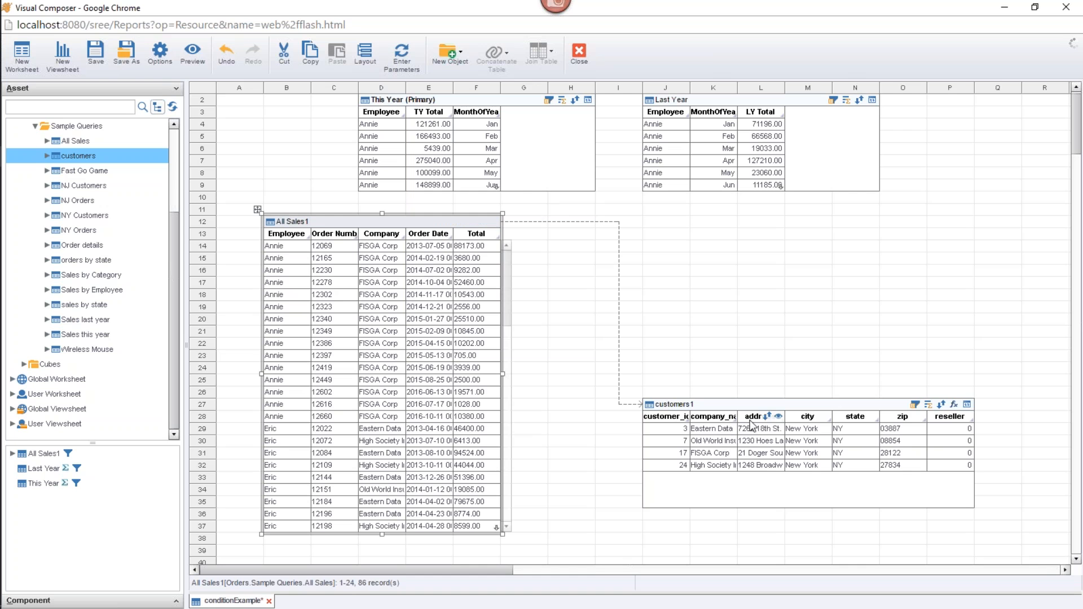
pyautogui.click(767, 432)
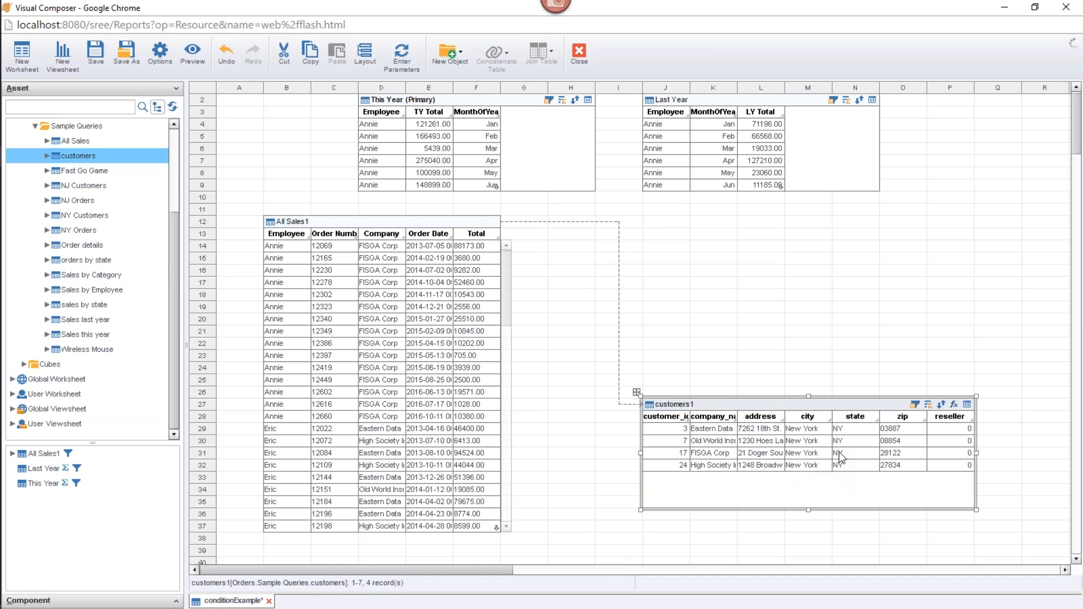
# Look through the filtered All Sales1 rows and shorten the table so it ends at row 26
pyautogui.moveTo(507, 270); pyautogui.dragTo(513, 417)
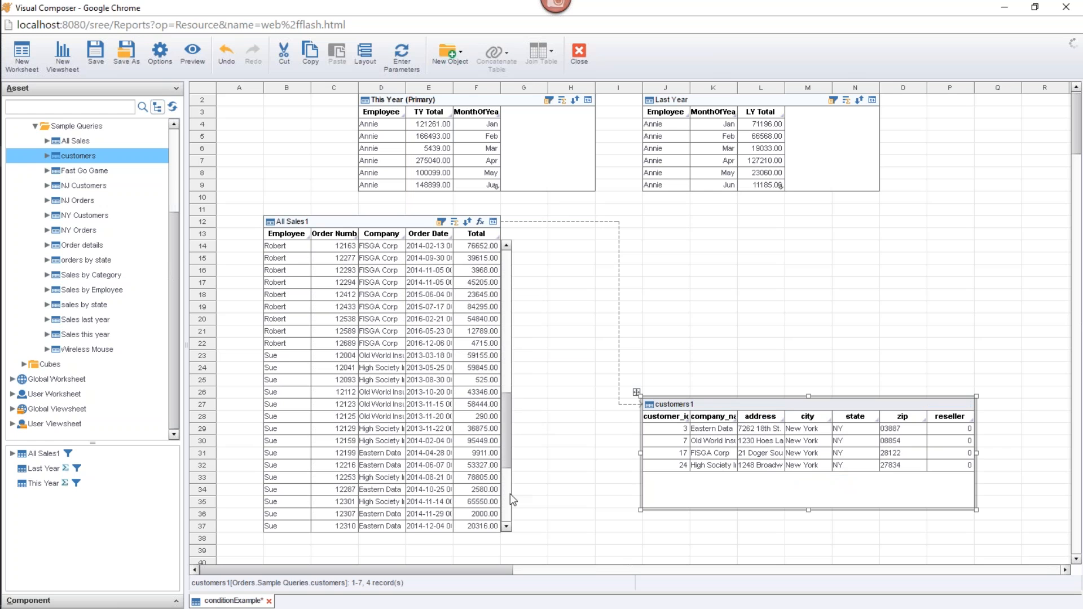
pyautogui.moveTo(505, 442); pyautogui.dragTo(506, 256)
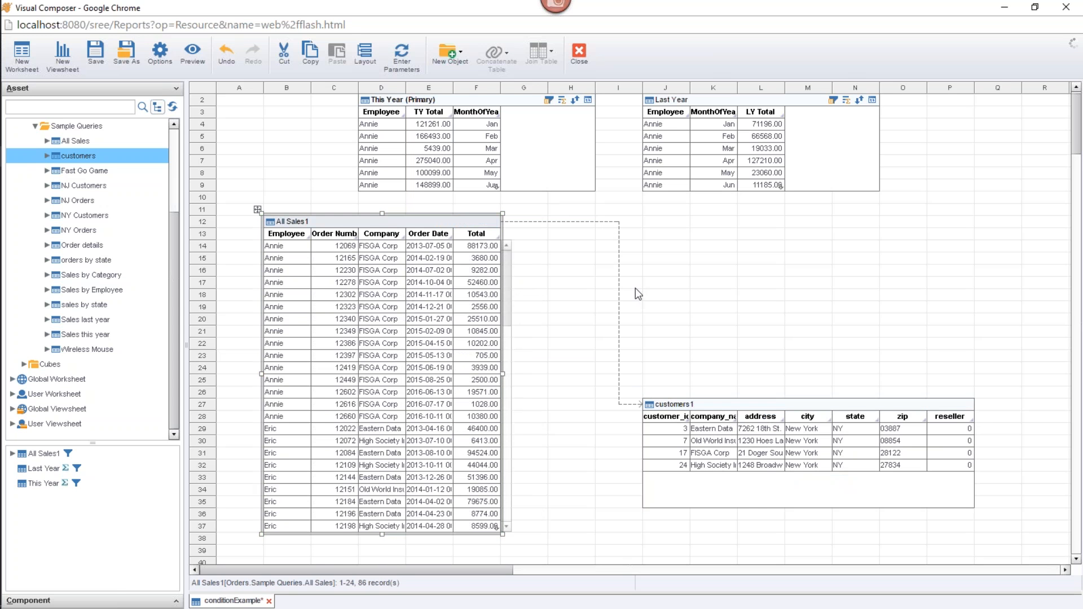
pyautogui.scroll(1, 620, 299)
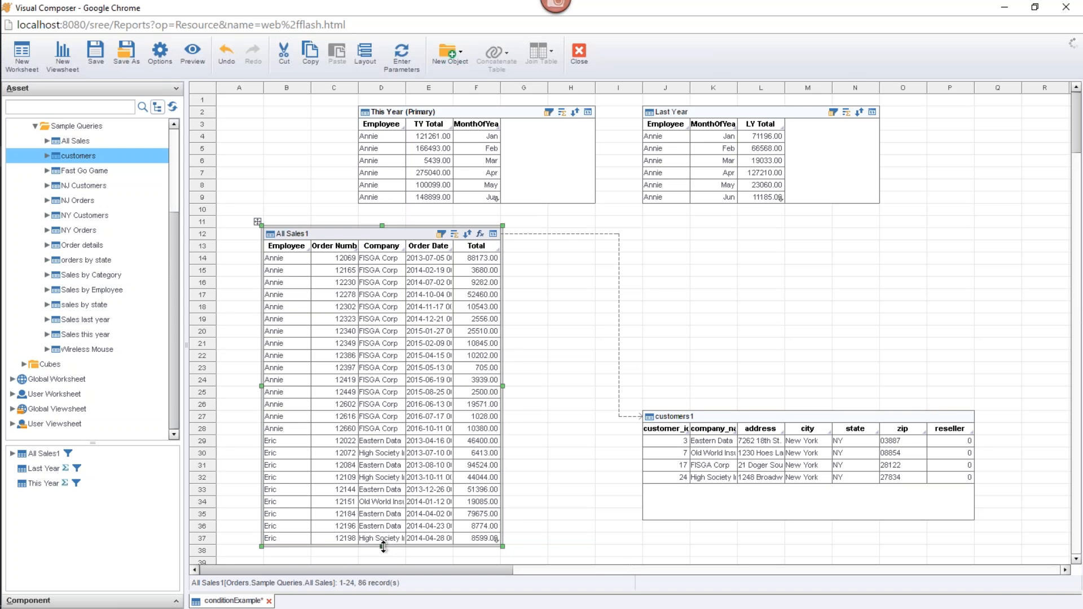
pyautogui.moveTo(380, 491); pyautogui.dragTo(386, 416)
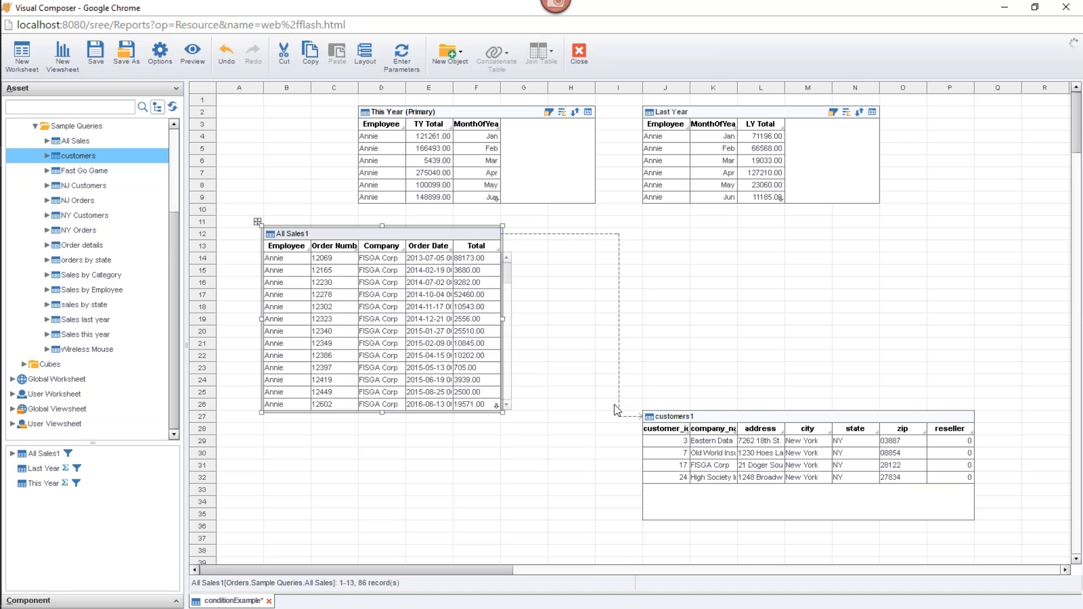
# Try to delete the customers1 table while All Sales1 still uses it as a subquery
pyautogui.click(693, 416)
pyautogui.press('Delete')
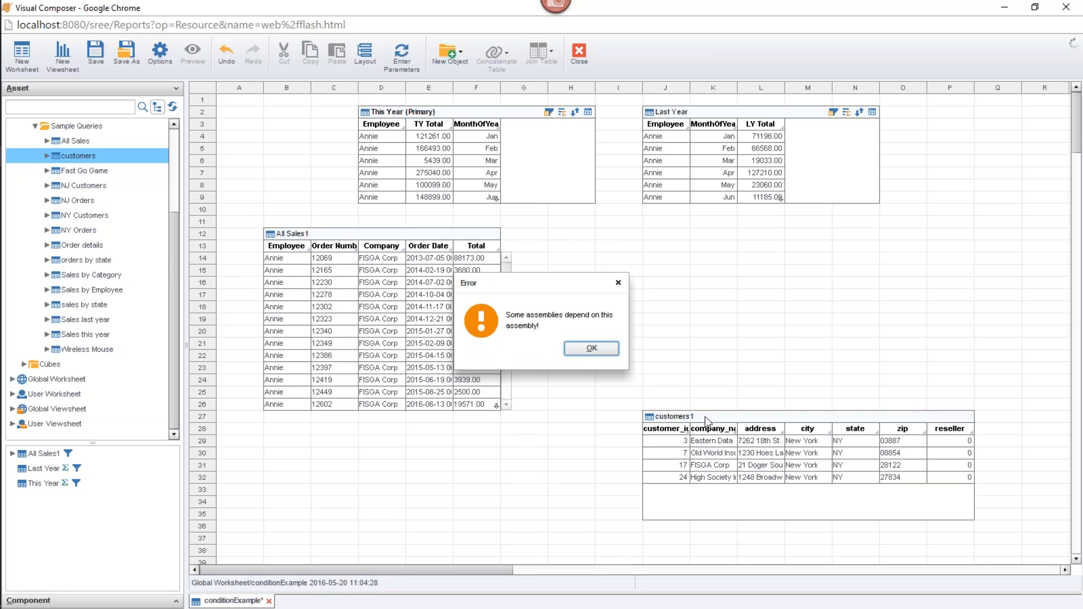
pyautogui.click(592, 348)
# Delete the All Sales1 table first and the customers1 table after it
pyautogui.click(408, 231)
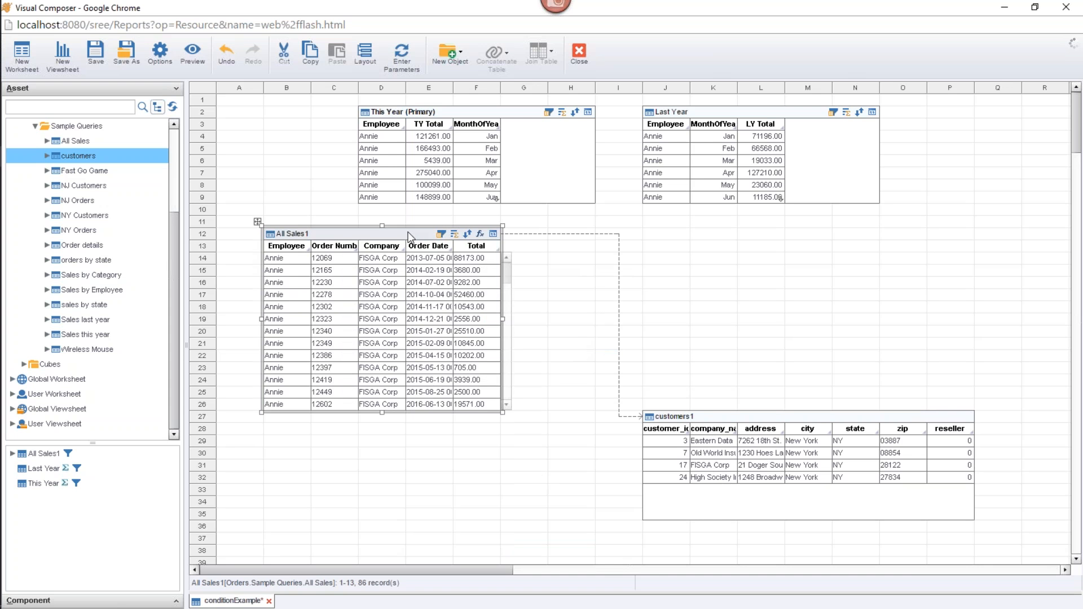
pyautogui.press('Delete')
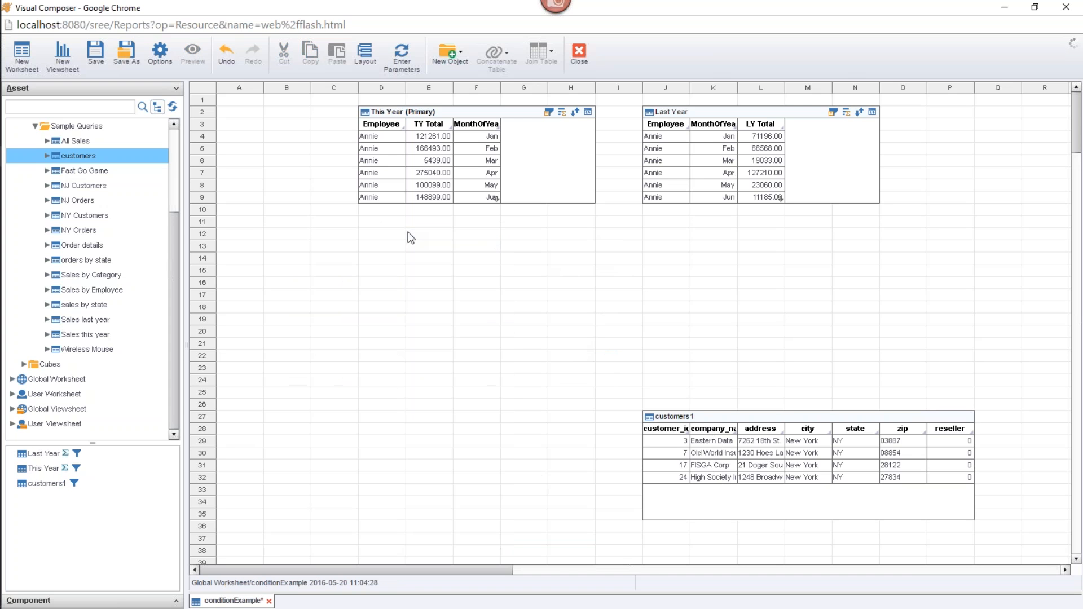
pyautogui.click(689, 443)
pyautogui.press('Delete')
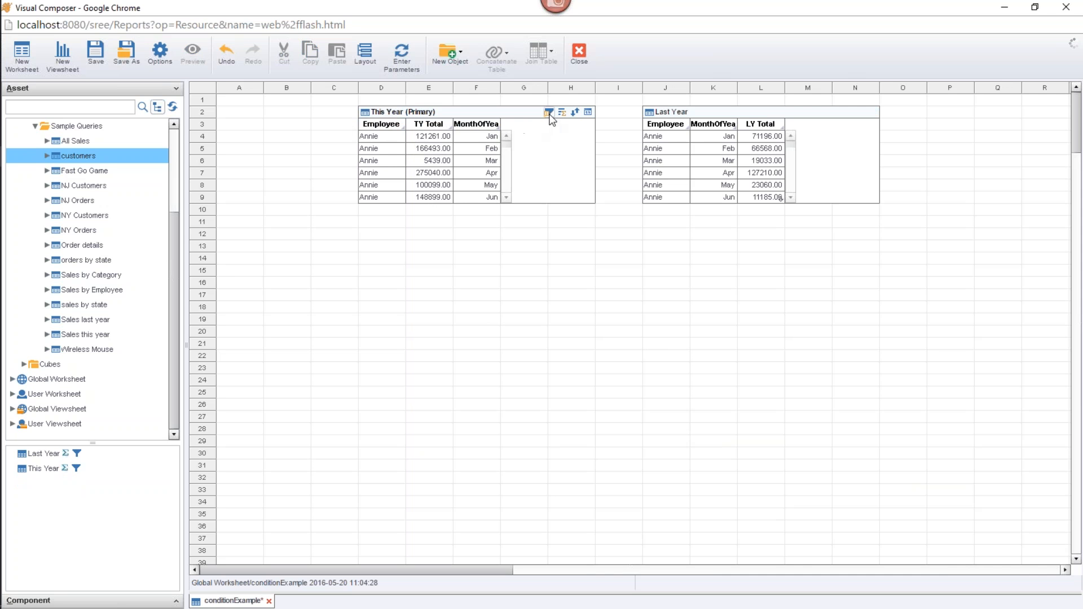
# Check the This Year table's condition without changing it, and clear all of the table's grouping and aggregation
pyautogui.click(549, 113)
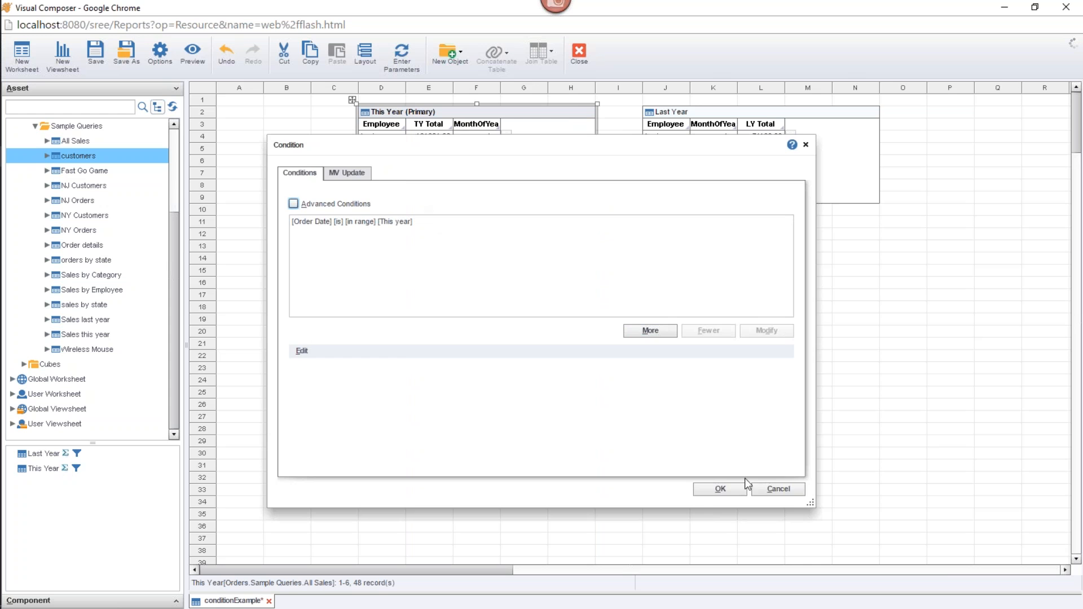
pyautogui.click(777, 489)
pyautogui.click(562, 112)
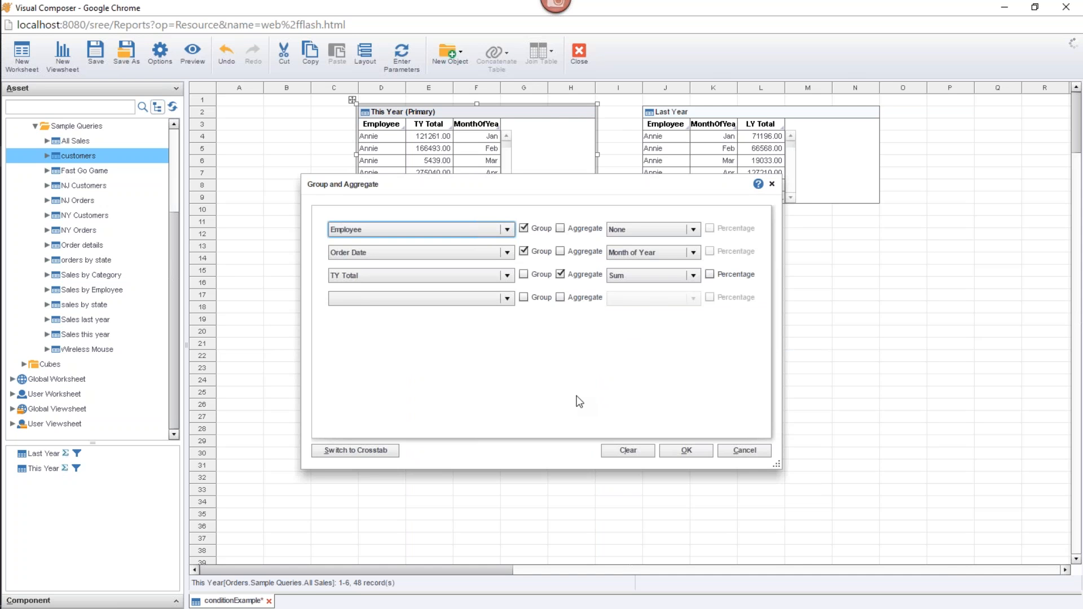
pyautogui.click(631, 455)
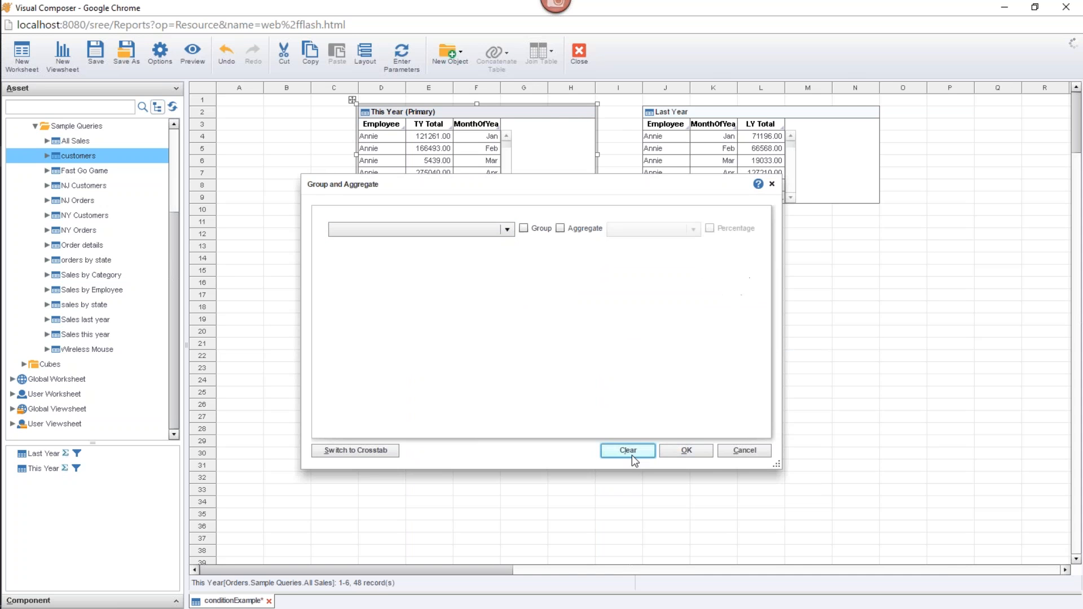
pyautogui.click(684, 453)
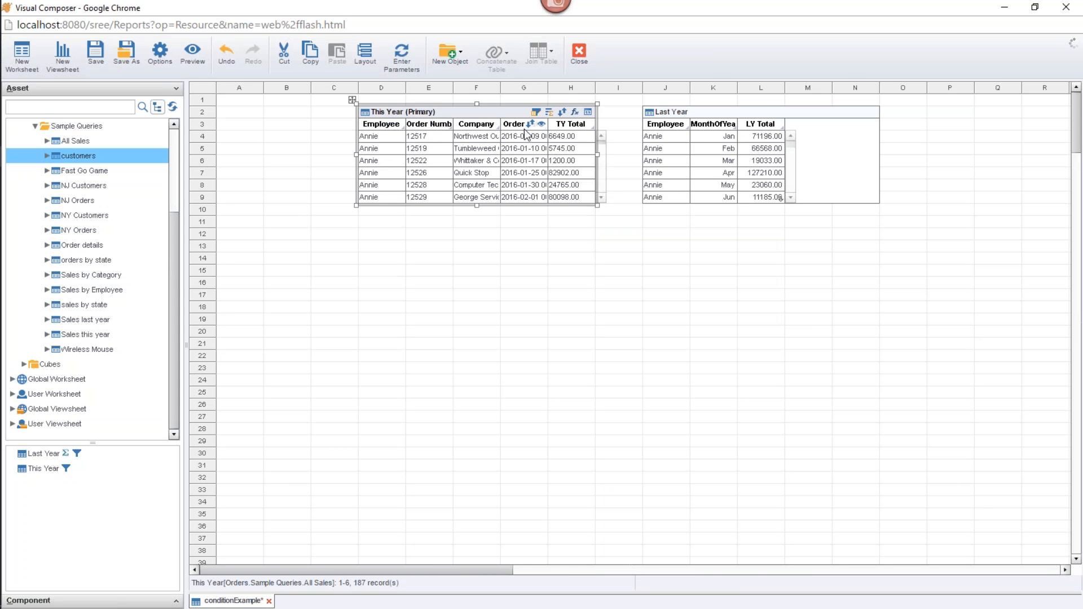
# Select the This Year and Last Year tables together and delete both from the worksheet
pyautogui.moveTo(822, 296); pyautogui.dragTo(533, 174)
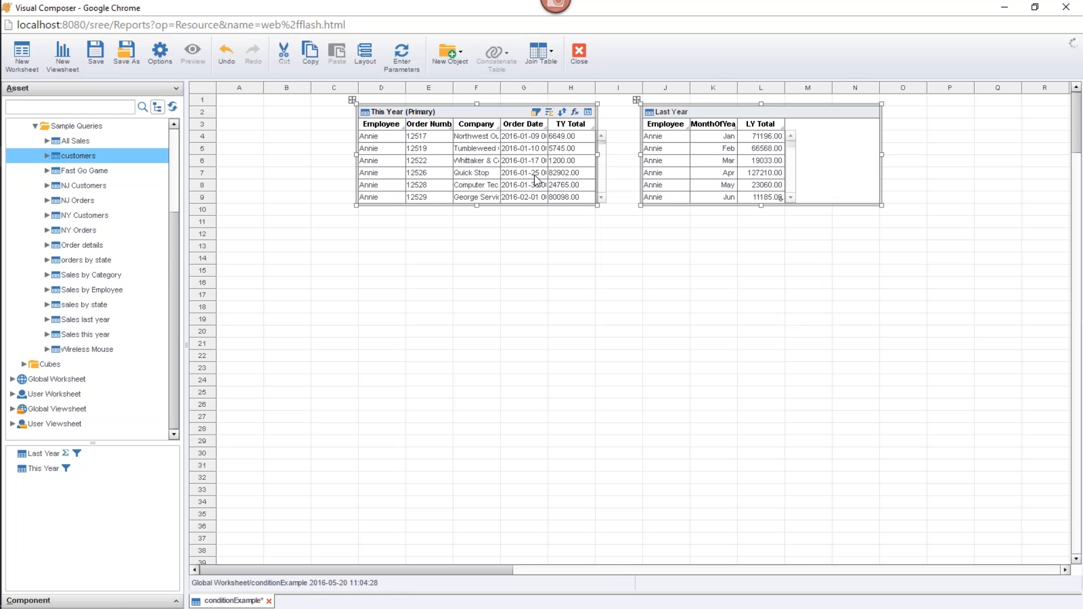
pyautogui.press('Delete')
pyautogui.press('Return')
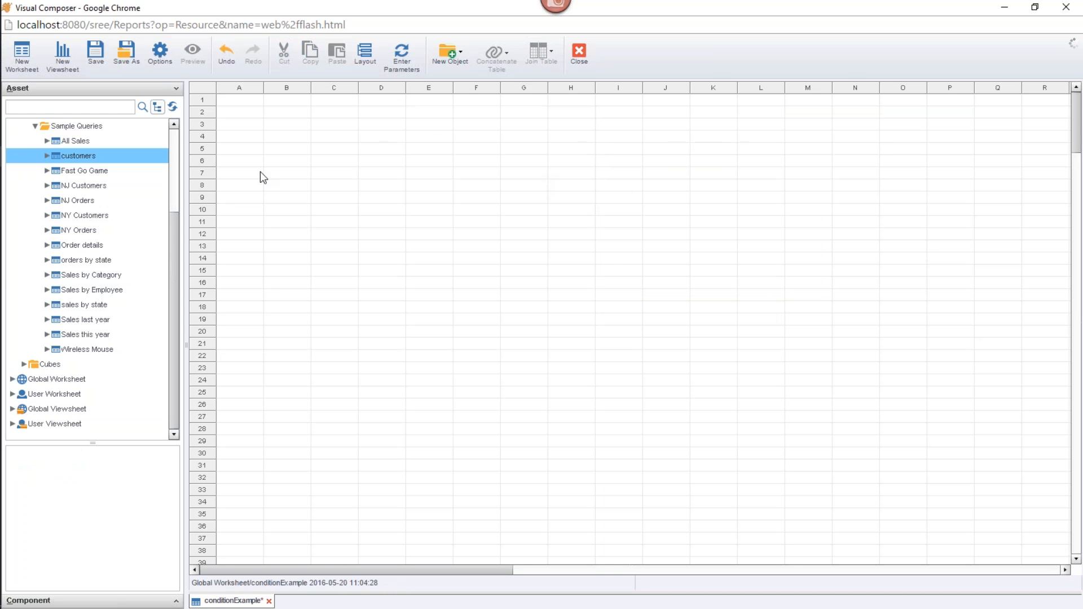
# Build a table from the Order Model's Product fields Category, Quantity Purchased and Total, and position it at column D, row 3
pyautogui.moveTo(174, 276); pyautogui.dragTo(188, 190)
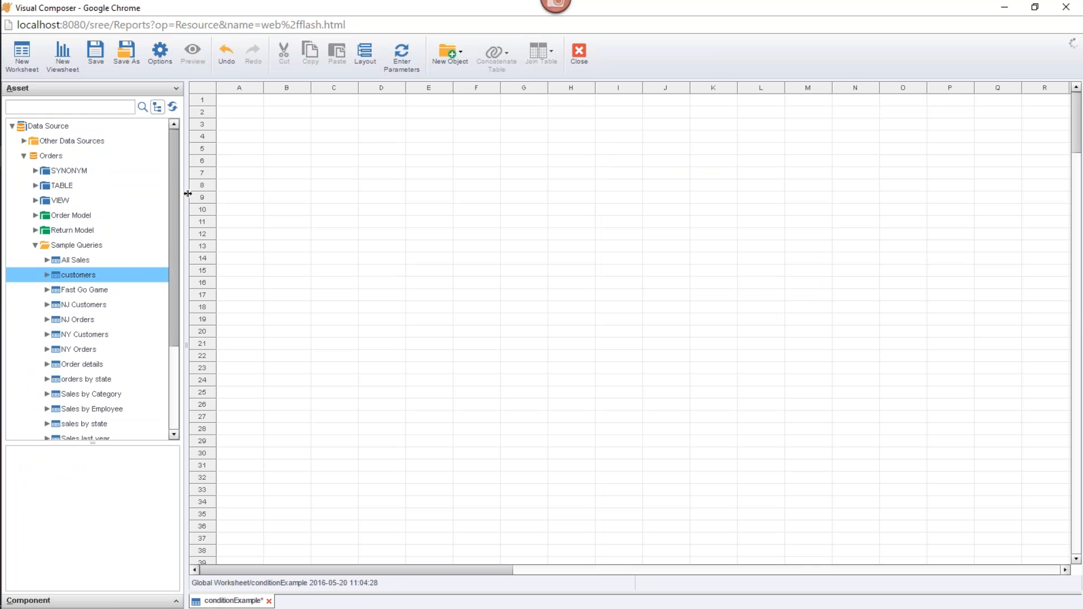
pyautogui.click(35, 215)
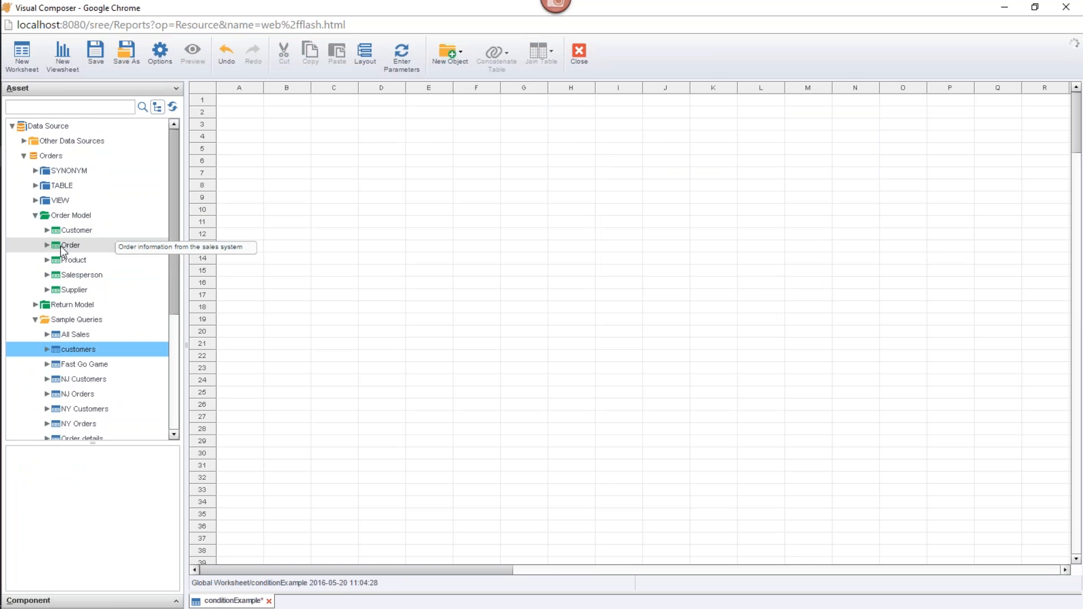
pyautogui.click(47, 231)
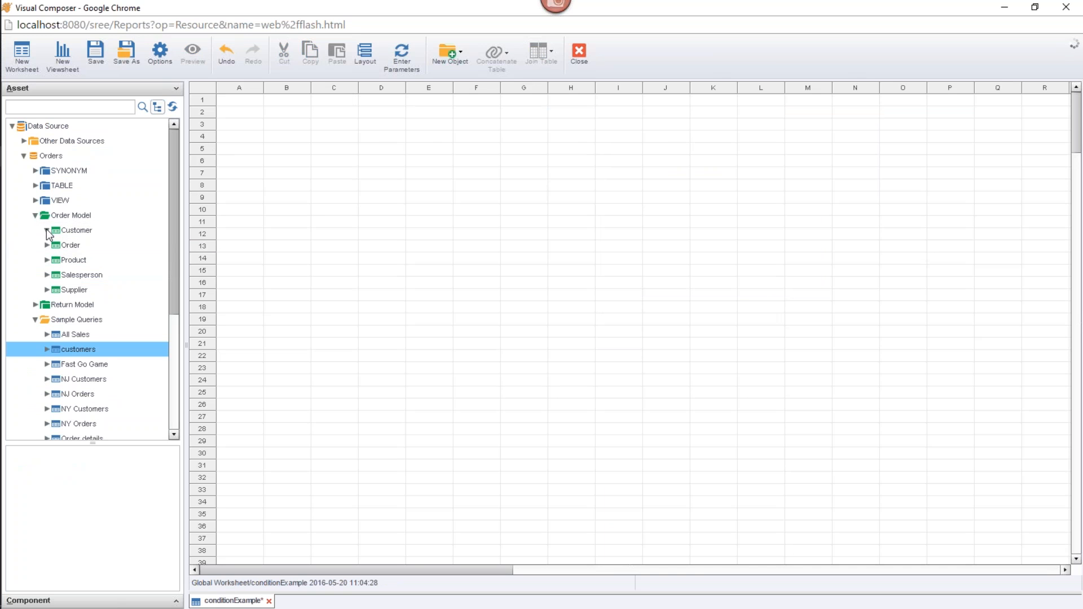
pyautogui.click(48, 260)
pyautogui.moveTo(74, 289); pyautogui.dragTo(301, 125)
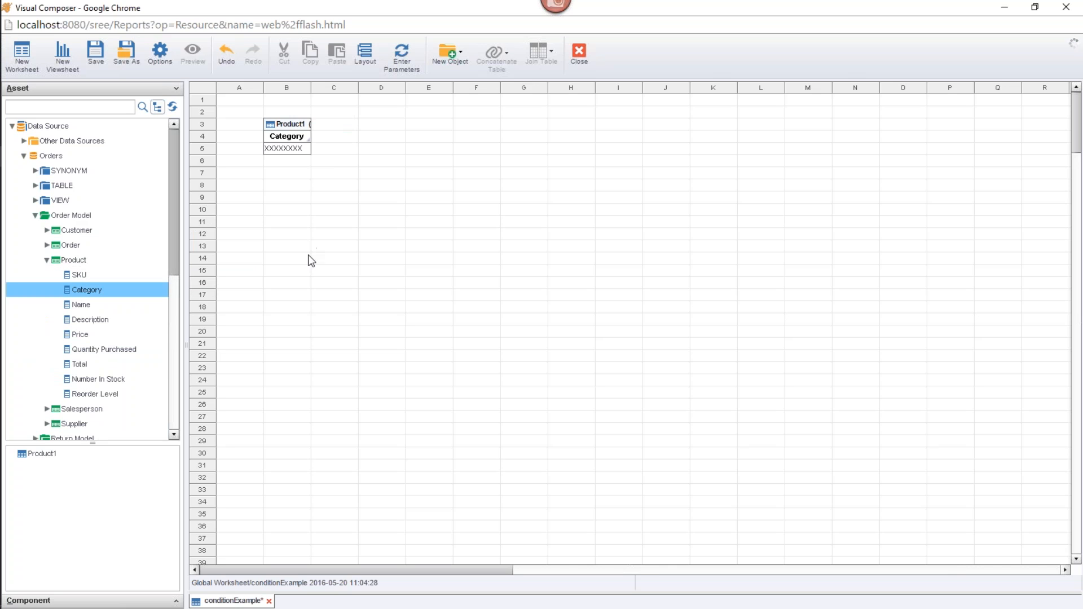
pyautogui.moveTo(88, 353); pyautogui.dragTo(296, 136)
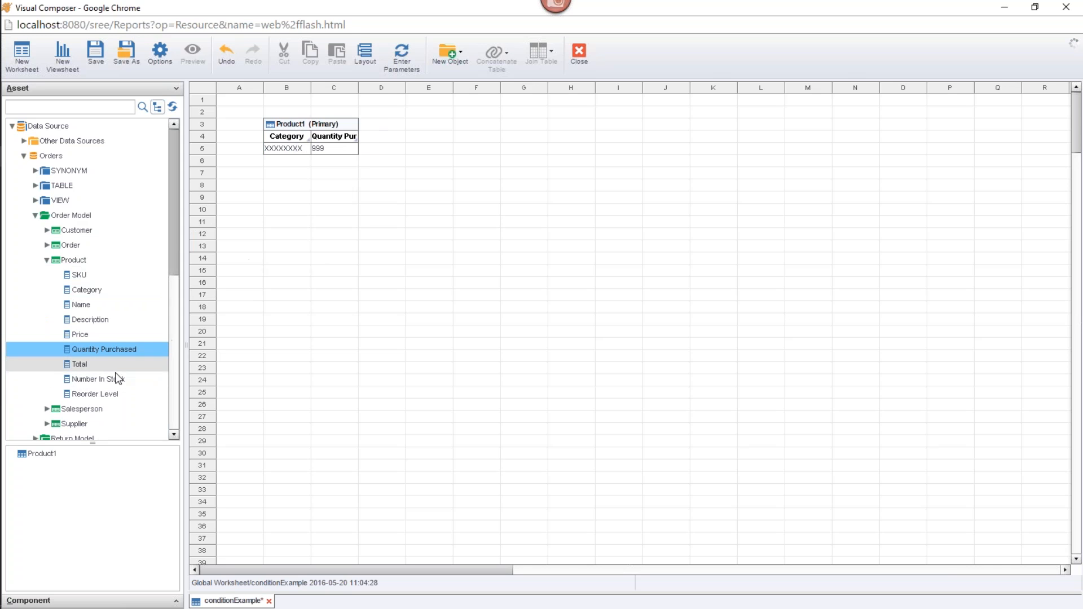
pyautogui.moveTo(100, 366); pyautogui.dragTo(361, 139)
pyautogui.moveTo(406, 123); pyautogui.dragTo(406, 124)
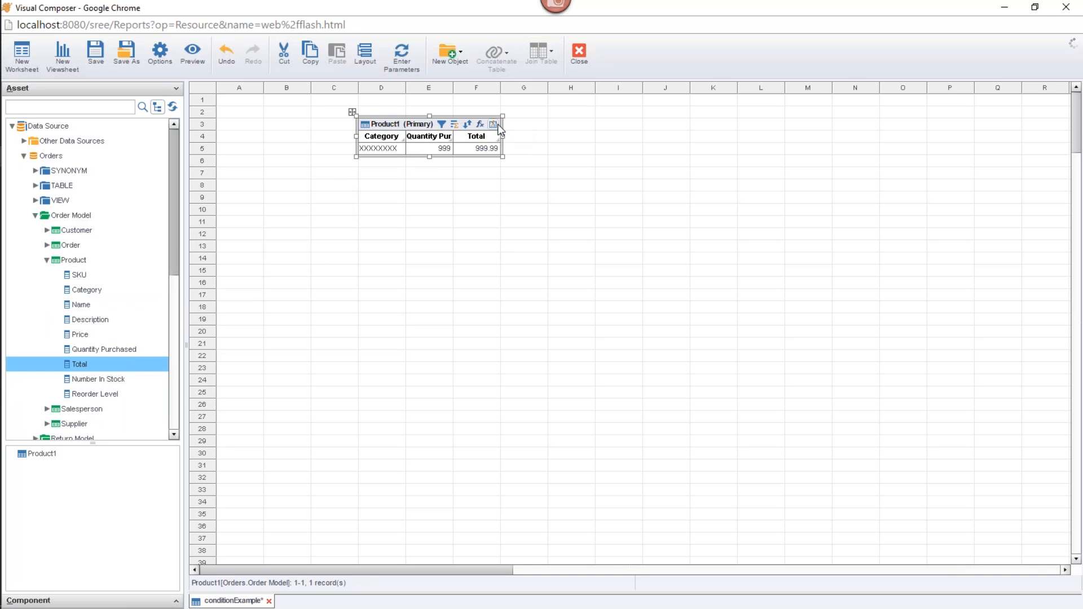
# Show live data in the Product1 table and extend it down to row 19
pyautogui.click(493, 125)
pyautogui.click(536, 148)
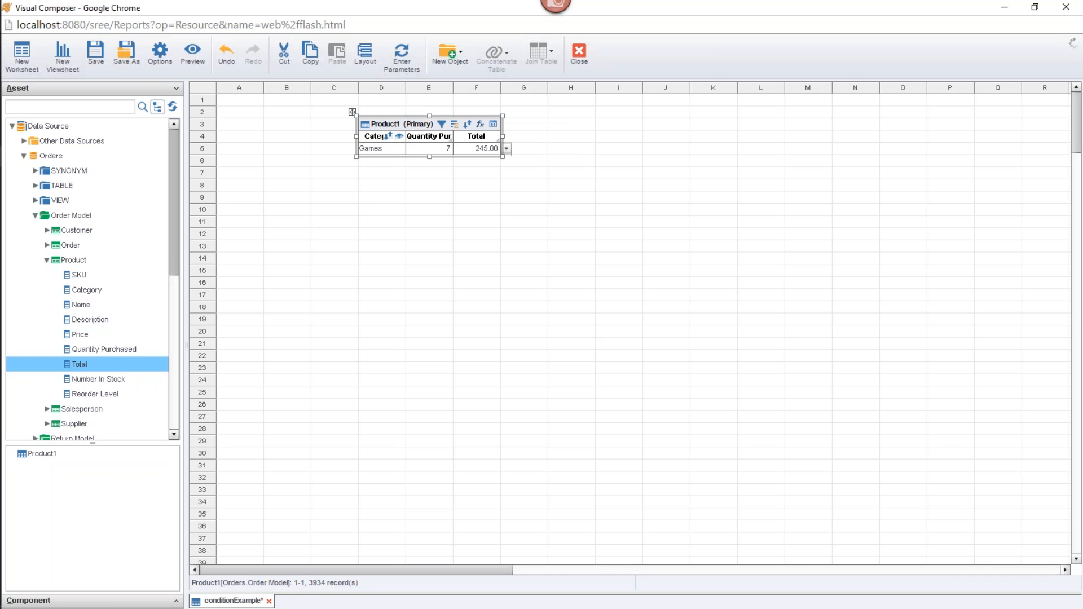
pyautogui.moveTo(432, 160); pyautogui.dragTo(462, 326)
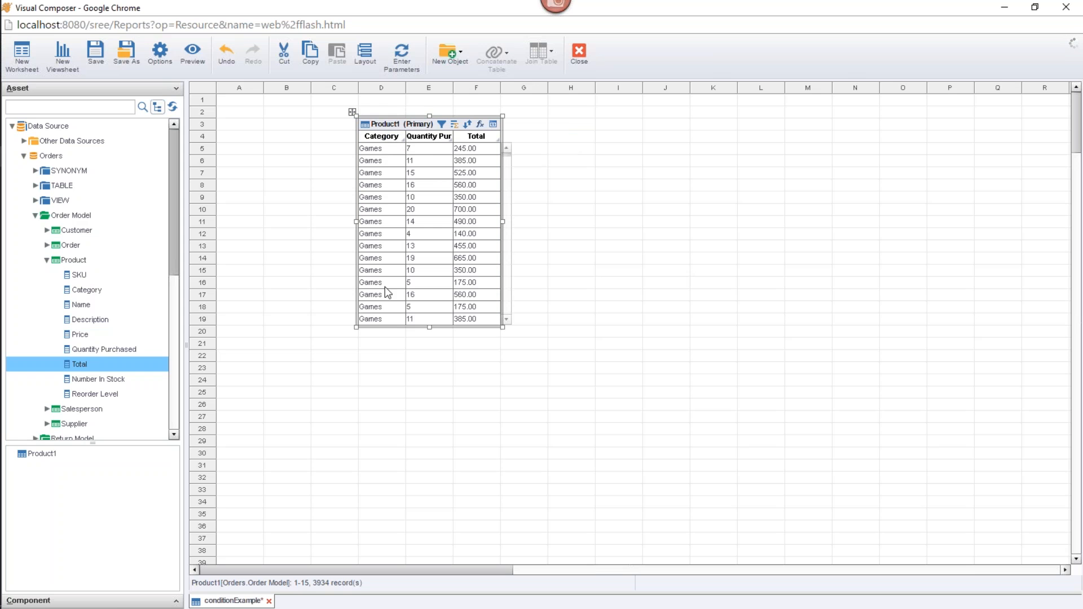
# Group the Product1 table by Product.Category and aggregate Product.Quantity Purchased and Product.Total with Sum
pyautogui.click(455, 124)
pyautogui.click(507, 230)
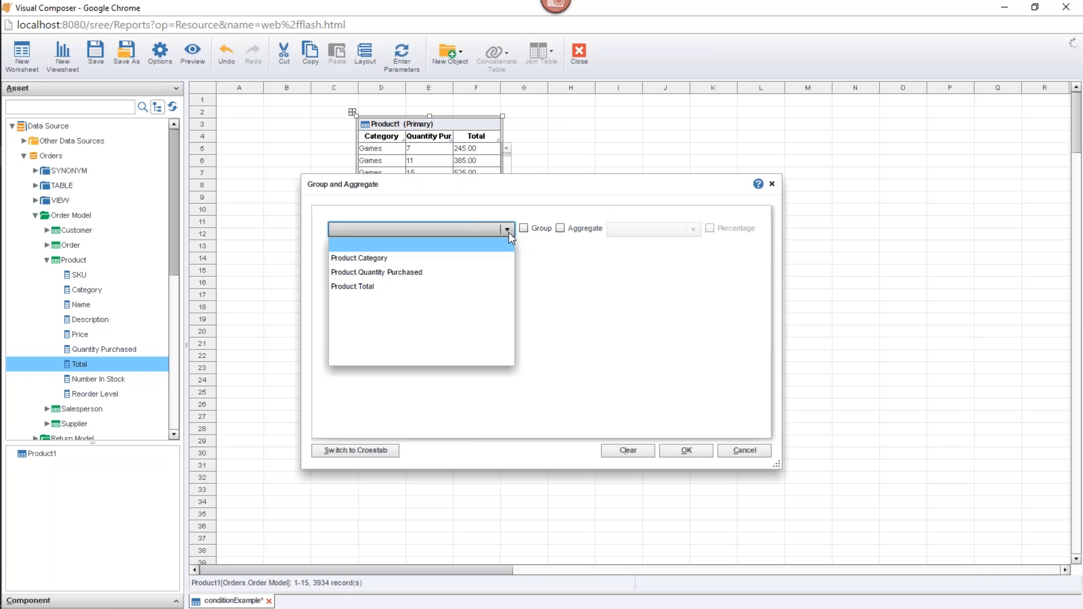
pyautogui.click(419, 258)
pyautogui.click(458, 254)
pyautogui.click(446, 283)
pyautogui.click(425, 273)
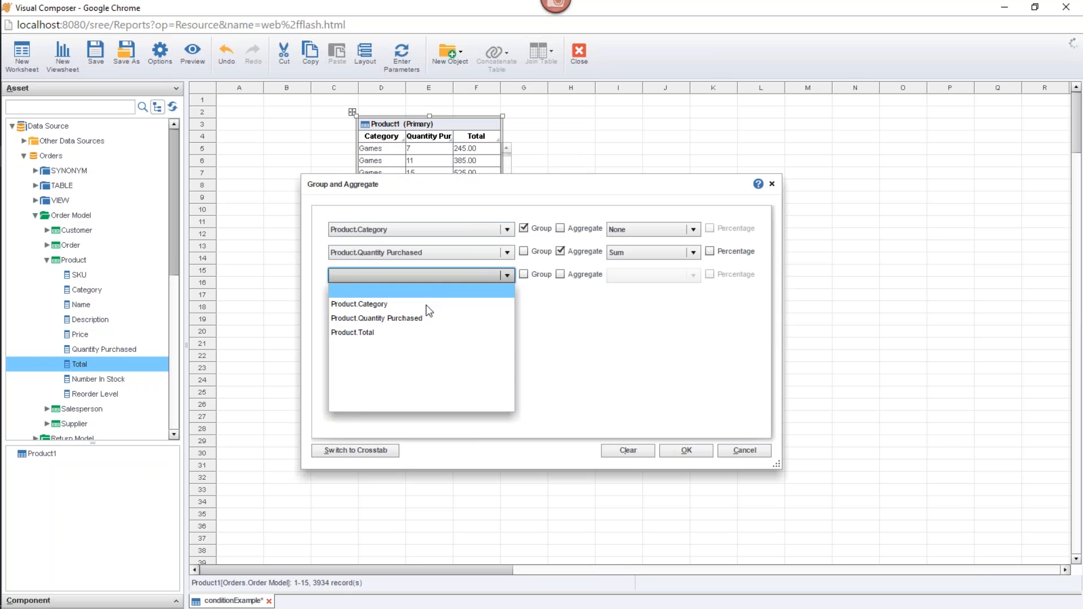
pyautogui.click(390, 331)
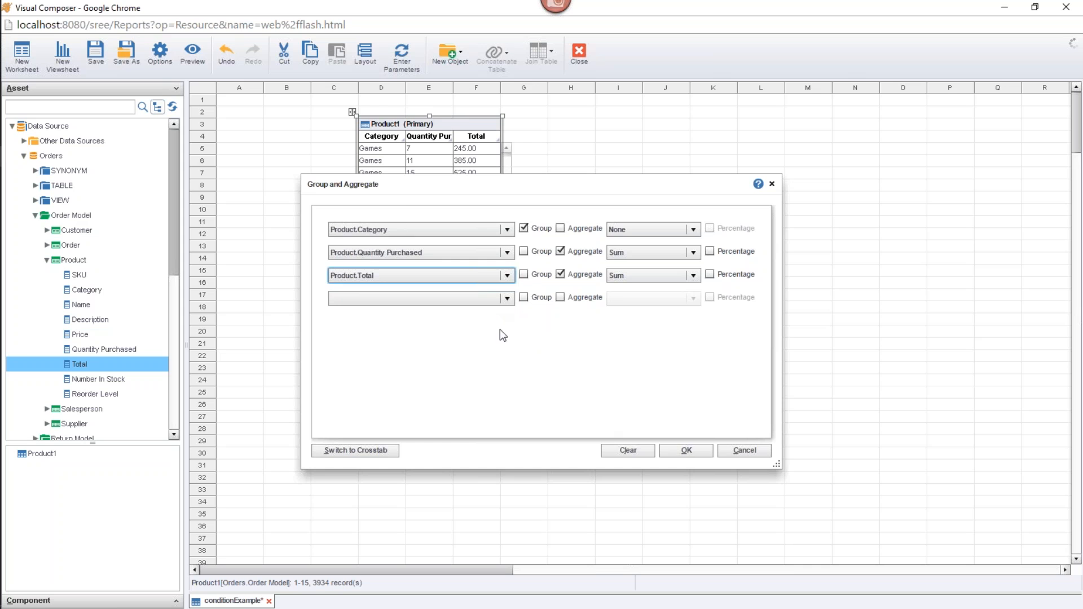
pyautogui.click(685, 449)
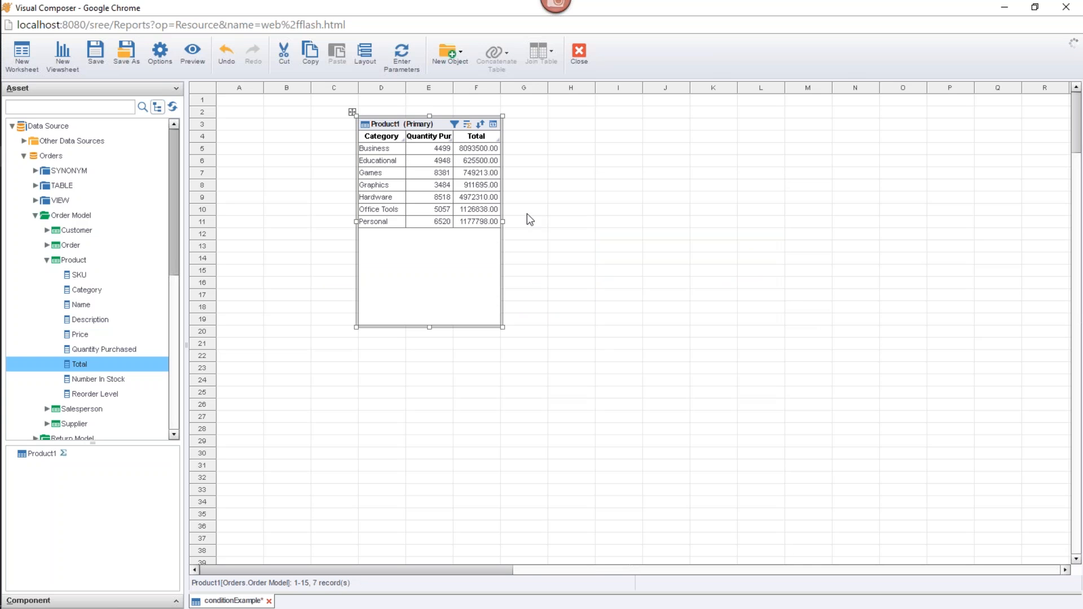
# Rename the Product1 table to This Year and place a copy of it at column I, row 3
pyautogui.rightClick(396, 129)
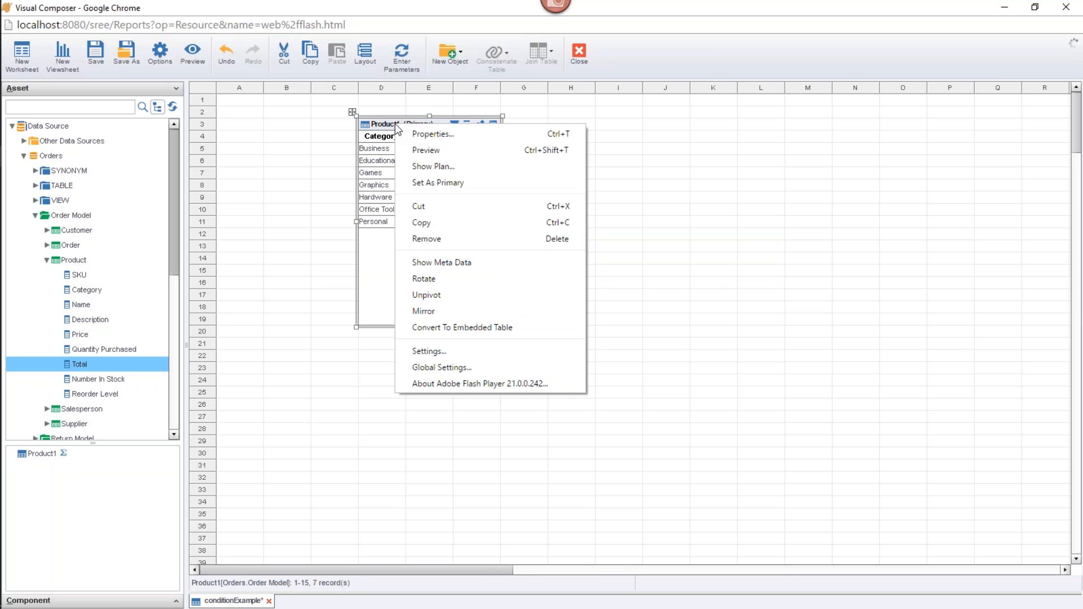
pyautogui.click(416, 132)
pyautogui.write('This Year')
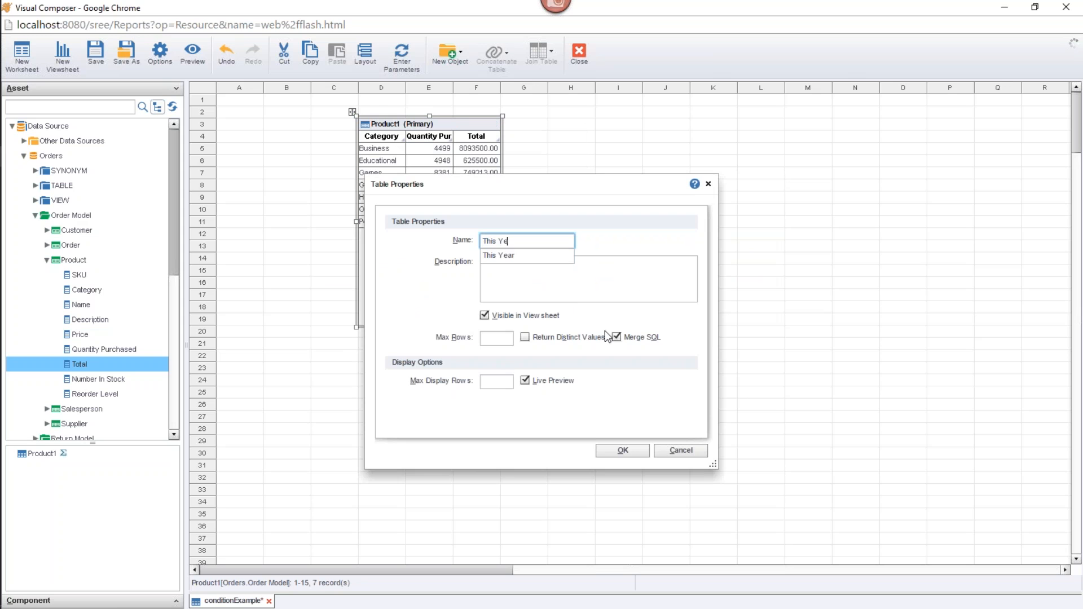
pyautogui.click(623, 454)
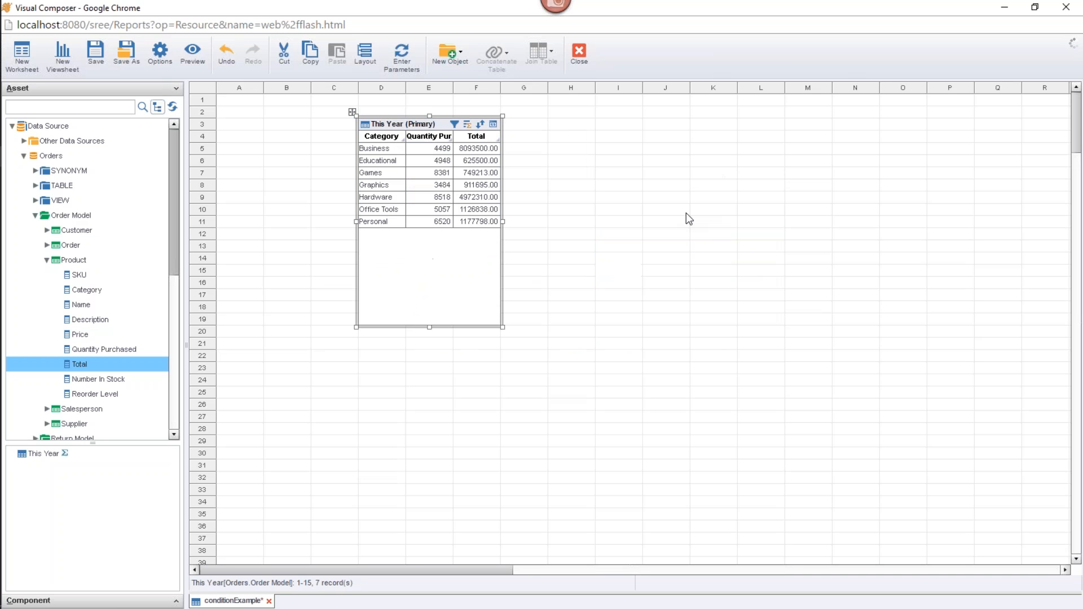
pyautogui.moveTo(415, 125); pyautogui.dragTo(653, 124)
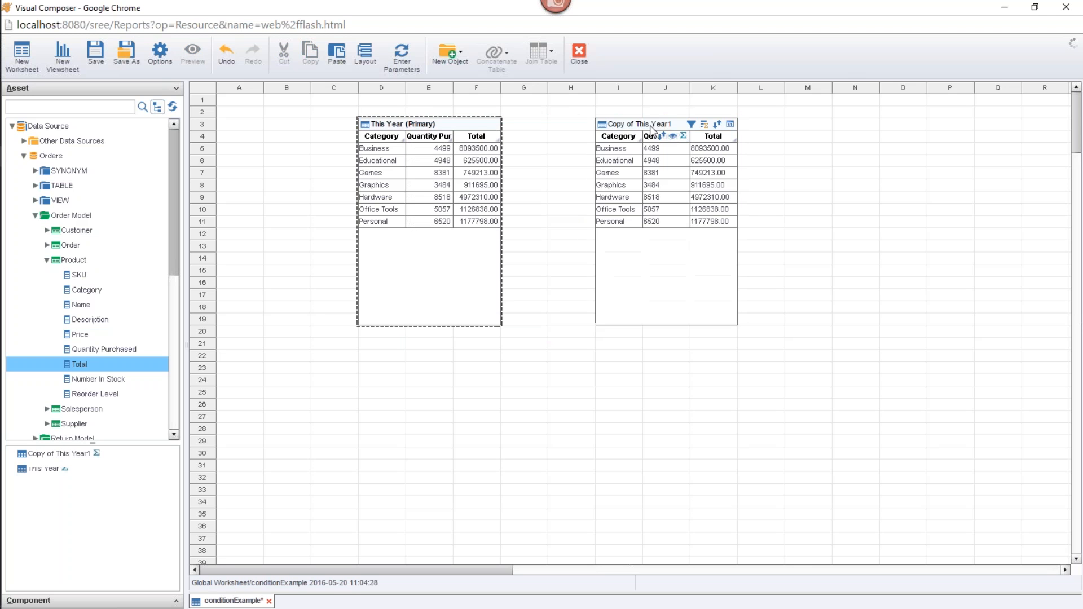
# Add a condition to the This Year table so that Order.Date is in range This year
pyautogui.click(449, 127)
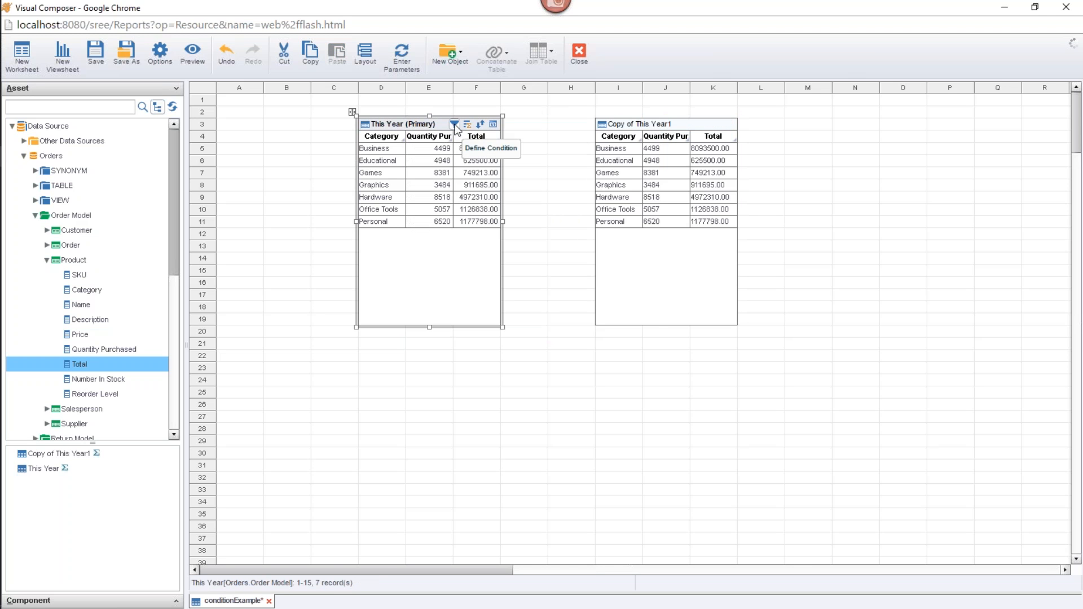
pyautogui.click(454, 125)
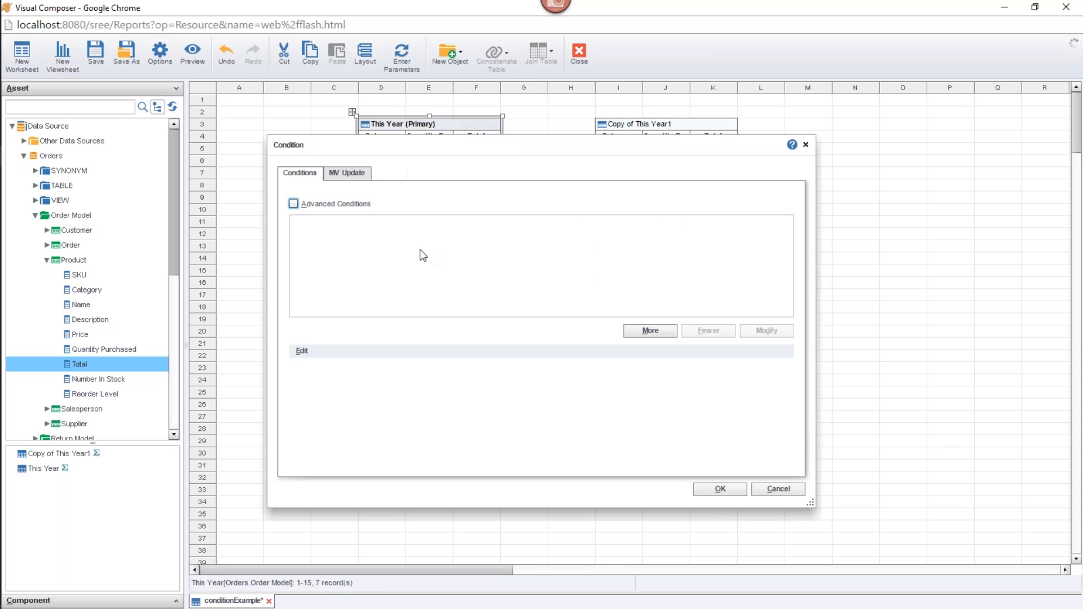
pyautogui.click(649, 331)
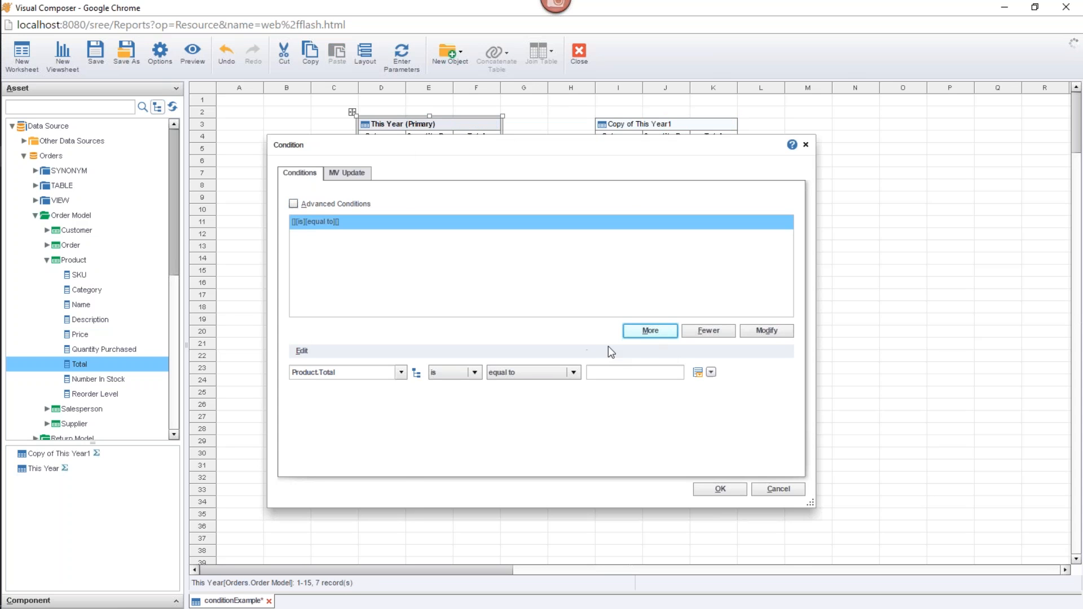
pyautogui.click(400, 372)
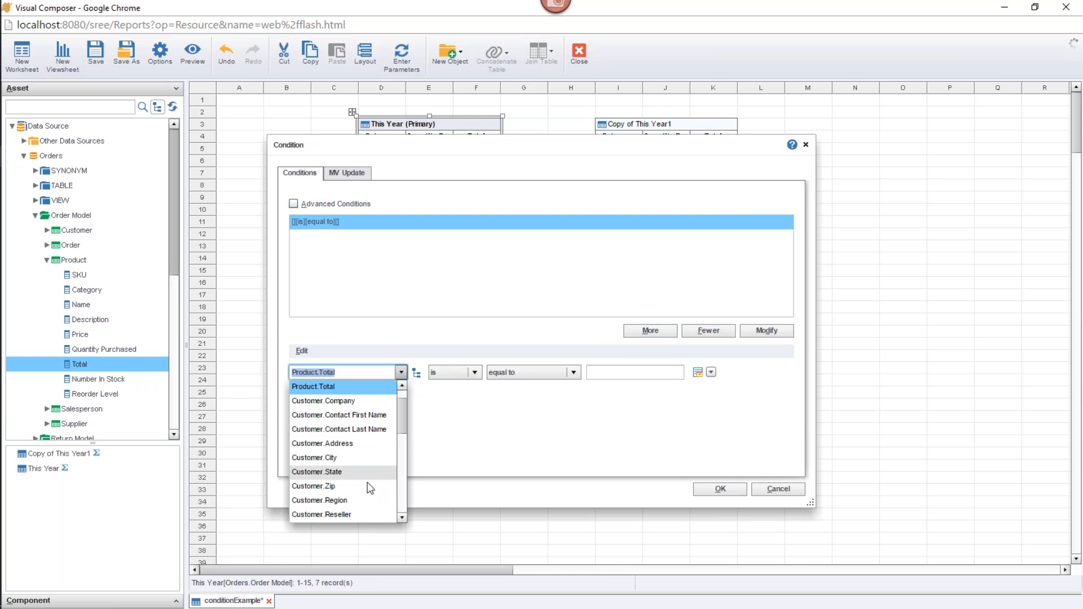
pyautogui.click(402, 473)
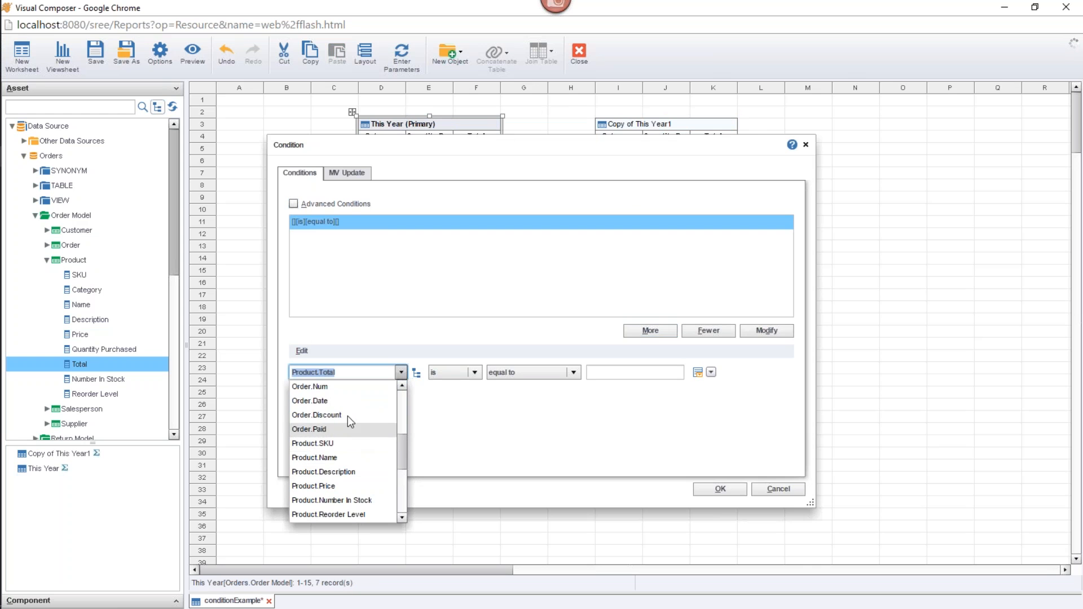
pyautogui.click(344, 400)
pyautogui.click(574, 371)
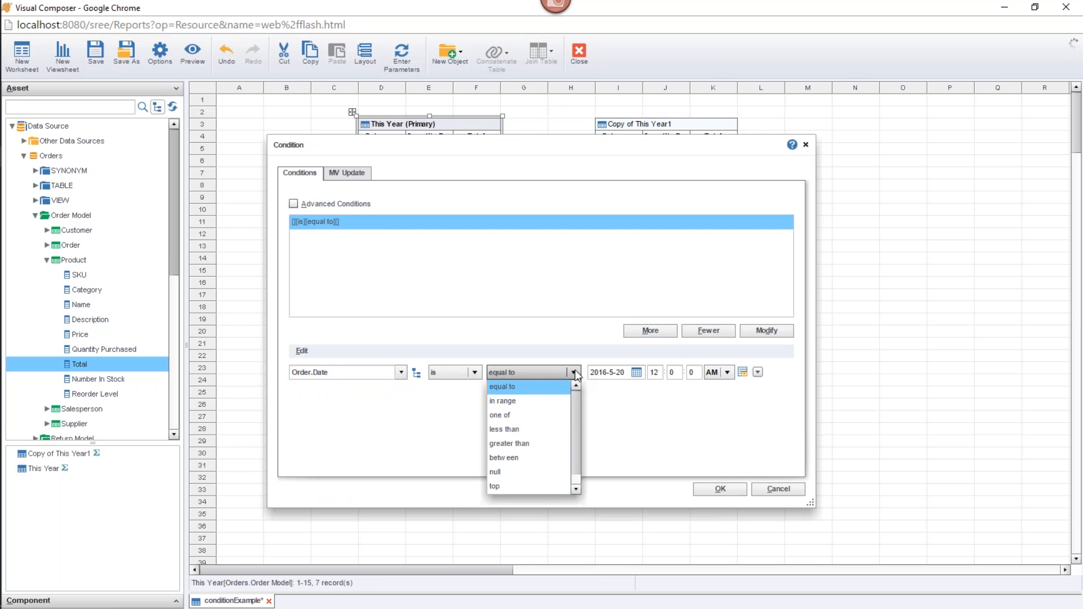
pyautogui.click(531, 403)
pyautogui.click(713, 373)
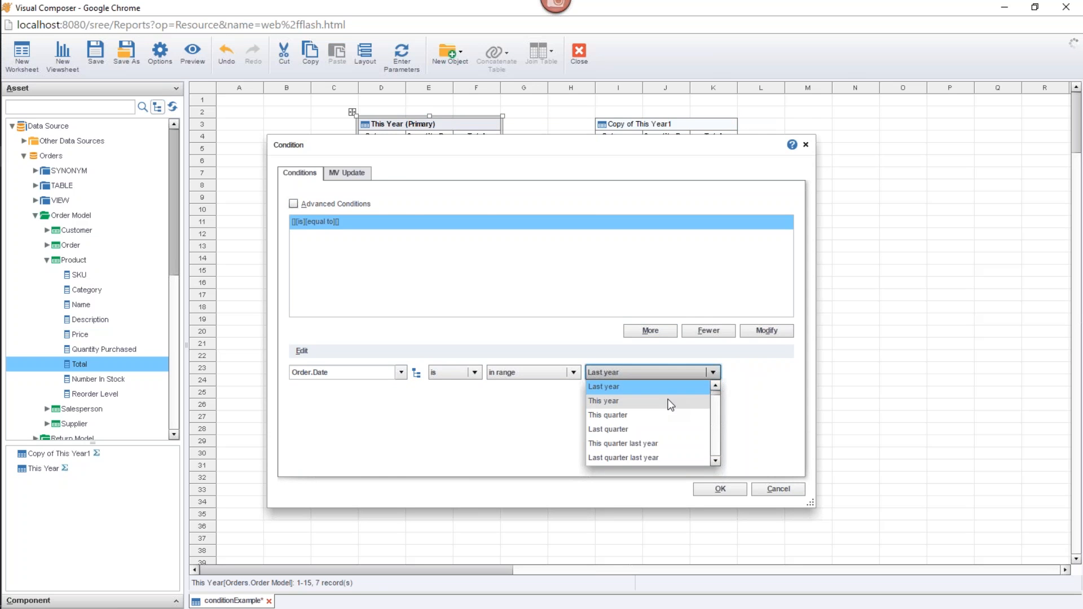
pyautogui.click(676, 400)
pyautogui.click(712, 487)
# Rename the copied table at column I, row 3 to Last Year
pyautogui.click(647, 125)
pyautogui.rightClick(647, 124)
pyautogui.click(664, 136)
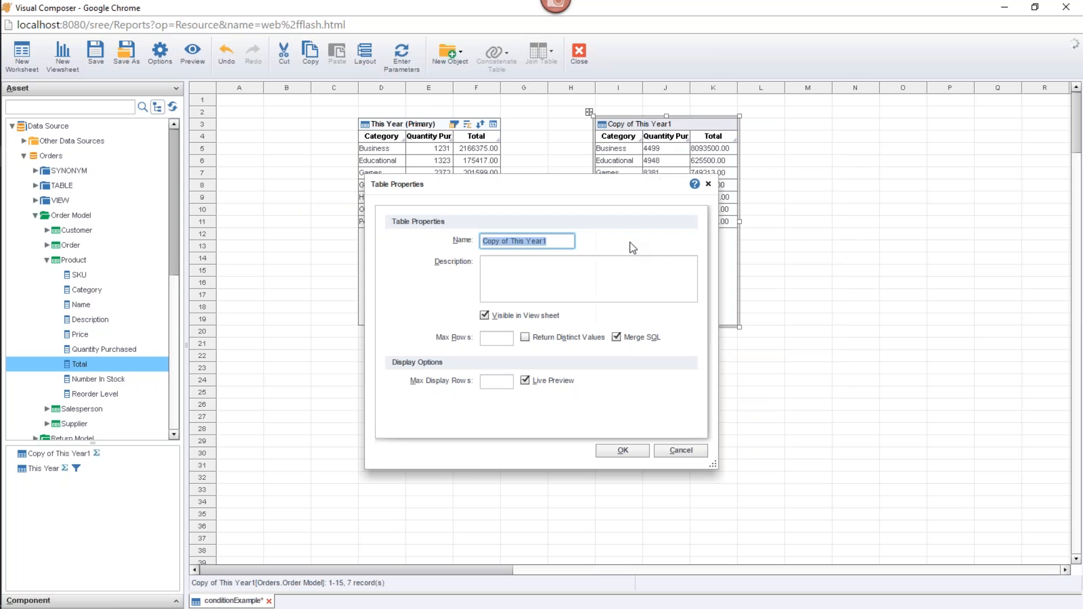
pyautogui.write('Last Year')
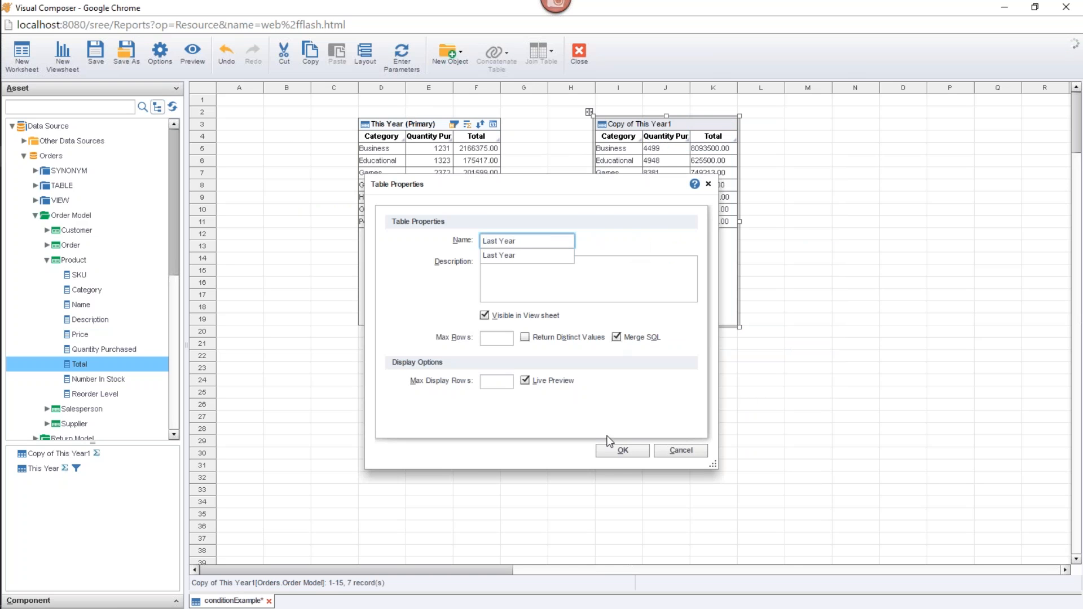
pyautogui.click(611, 456)
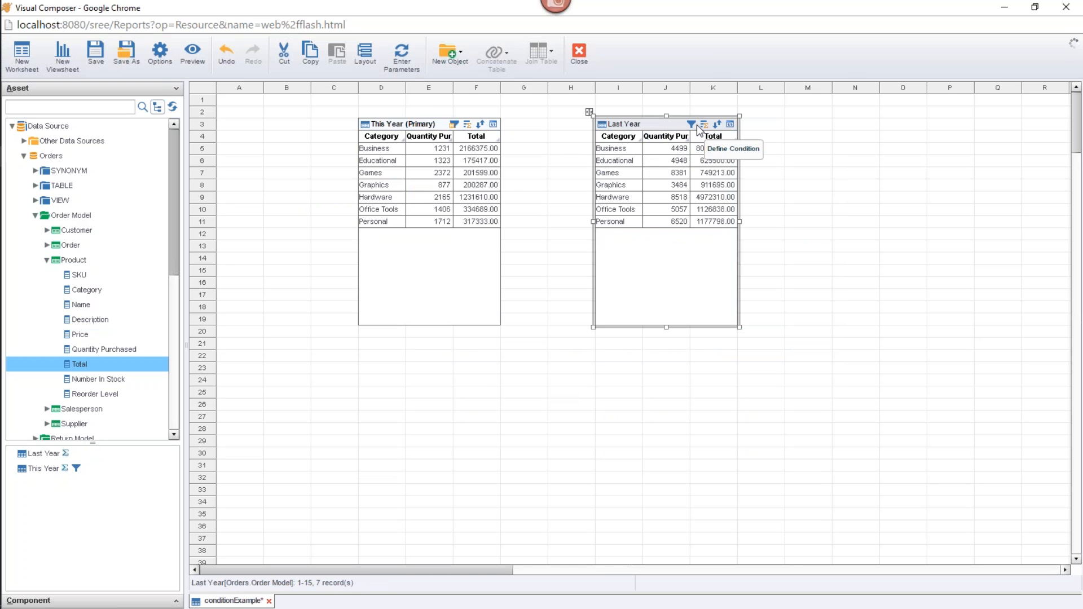
# Add a condition to the Last Year table so that Order.Date is in range Last year
pyautogui.click(698, 128)
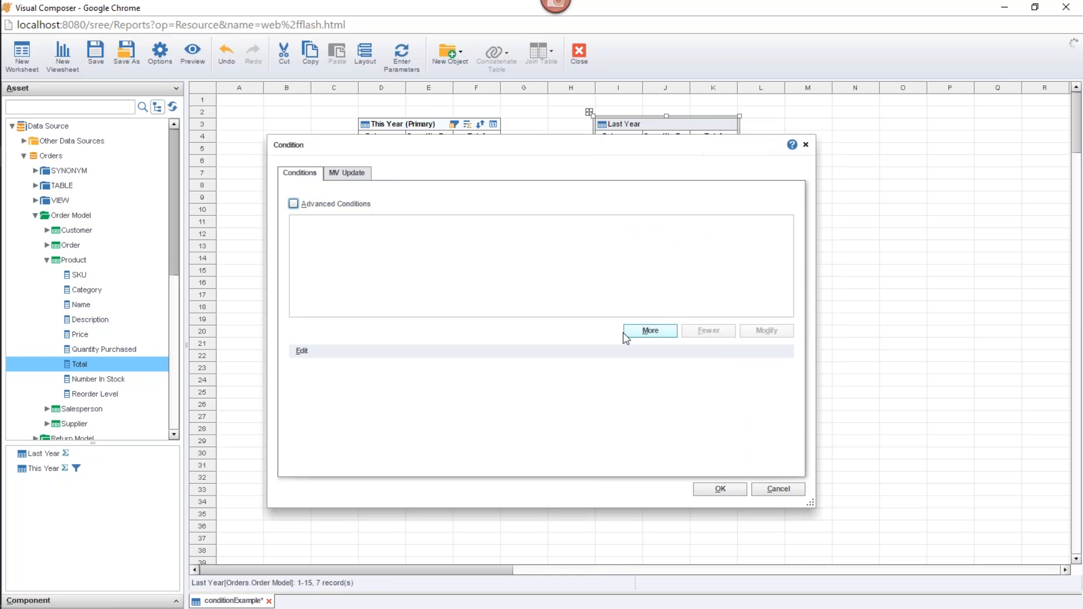
pyautogui.click(636, 334)
pyautogui.click(550, 374)
pyautogui.click(550, 402)
pyautogui.click(699, 376)
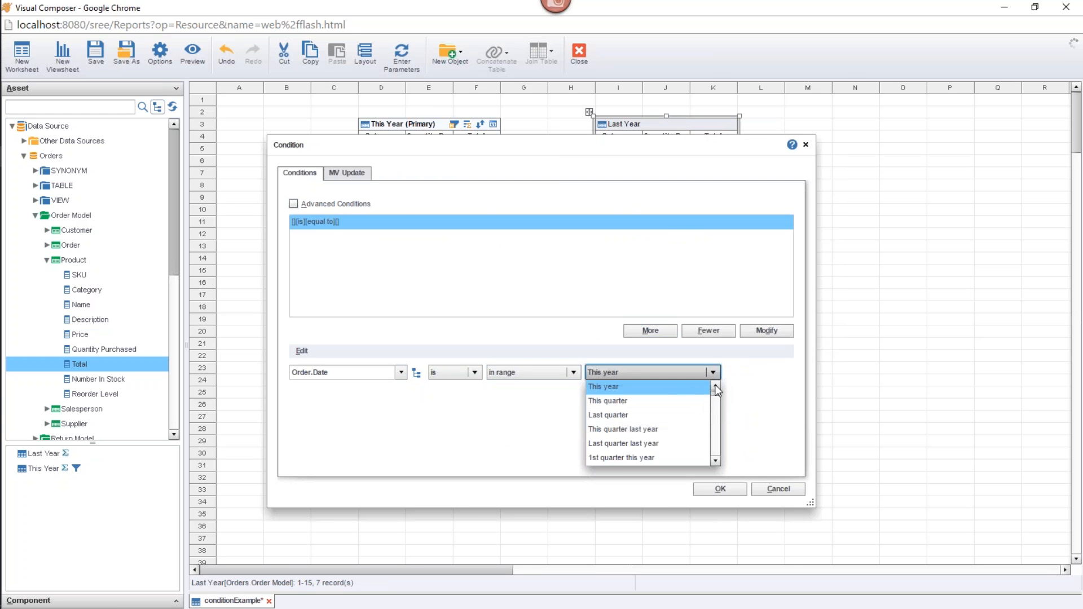
pyautogui.scroll(1, 648, 389)
pyautogui.click(615, 387)
pyautogui.click(728, 490)
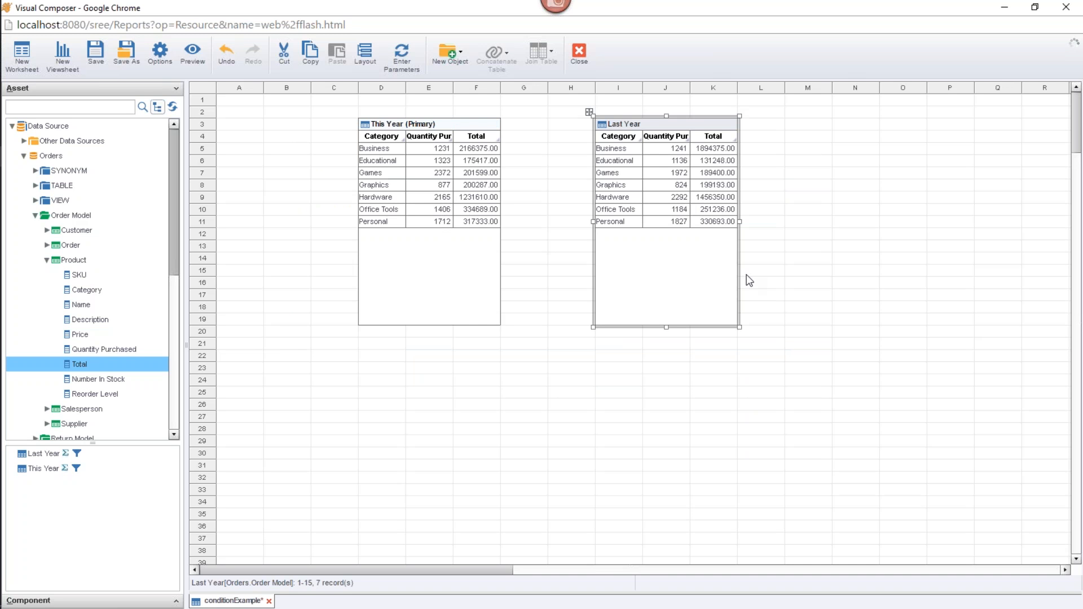
# Review the This Year table's condition alongside the data of both tables, leaving the condition as it is
pyautogui.moveTo(434, 181)
pyautogui.moveTo(2, 322)
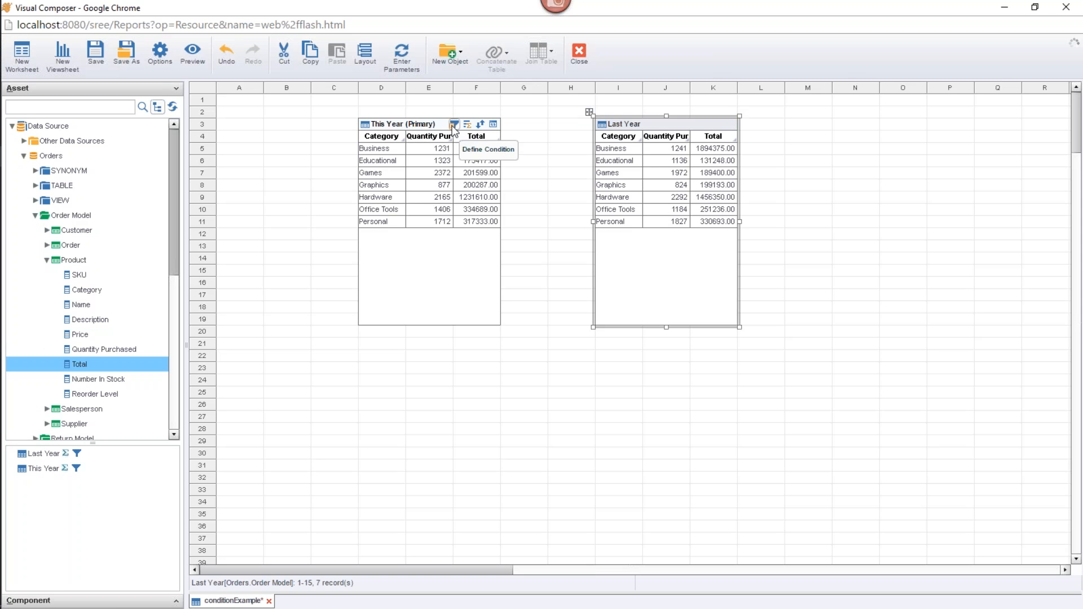
pyautogui.click(454, 127)
pyautogui.click(454, 128)
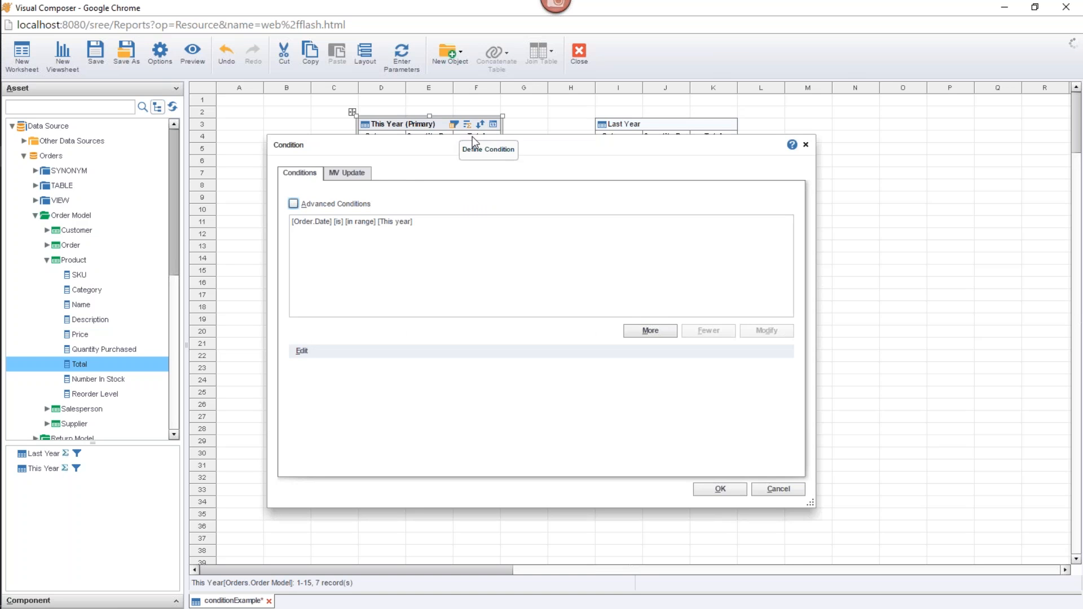
pyautogui.click(386, 222)
pyautogui.moveTo(455, 143); pyautogui.dragTo(448, 215)
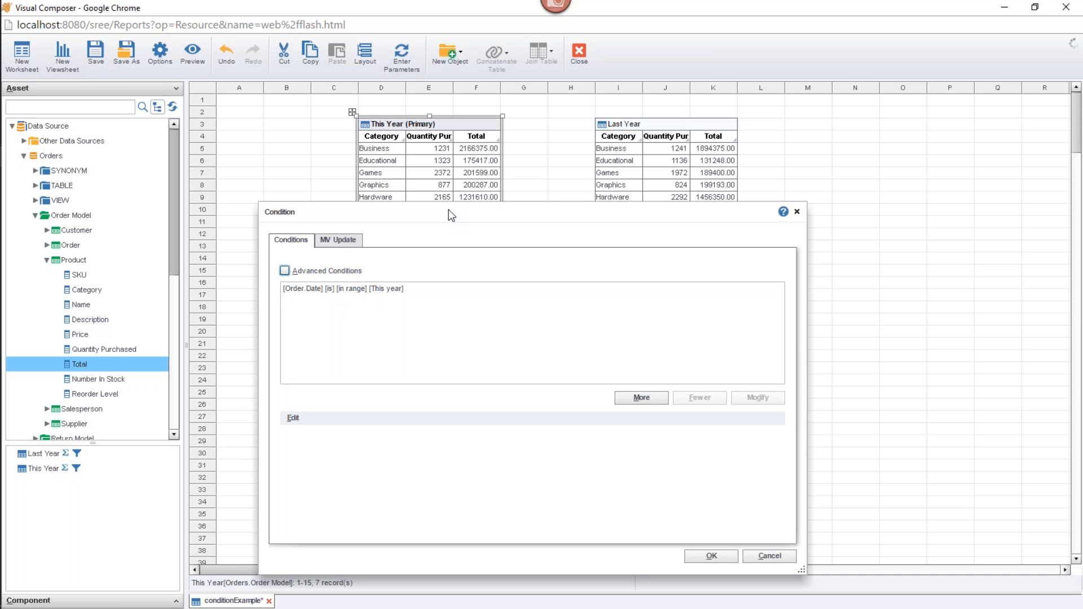
pyautogui.moveTo(490, 208); pyautogui.dragTo(493, 273)
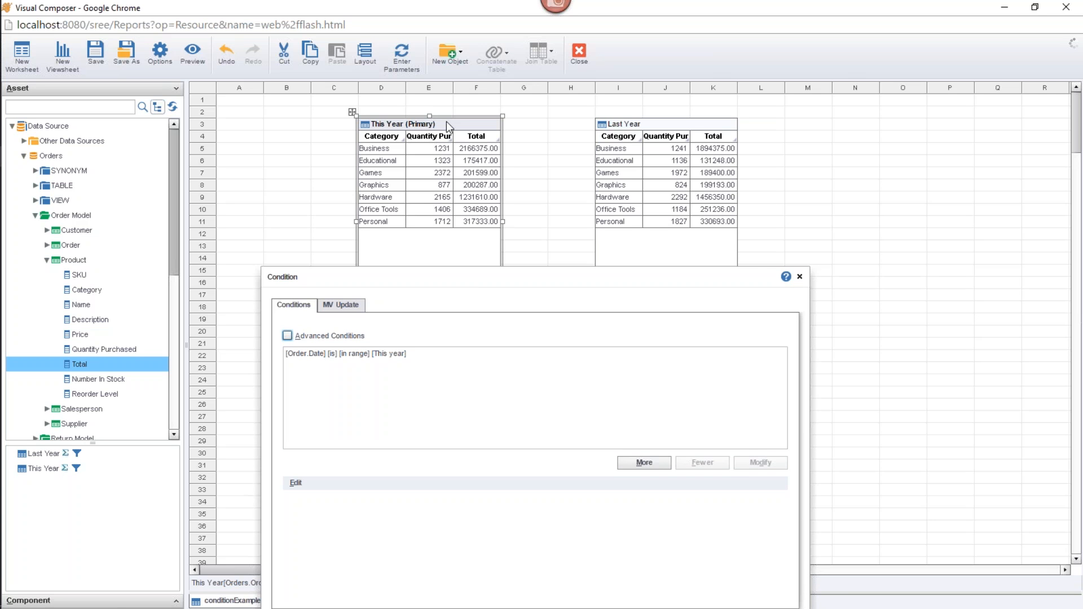
pyautogui.click(800, 276)
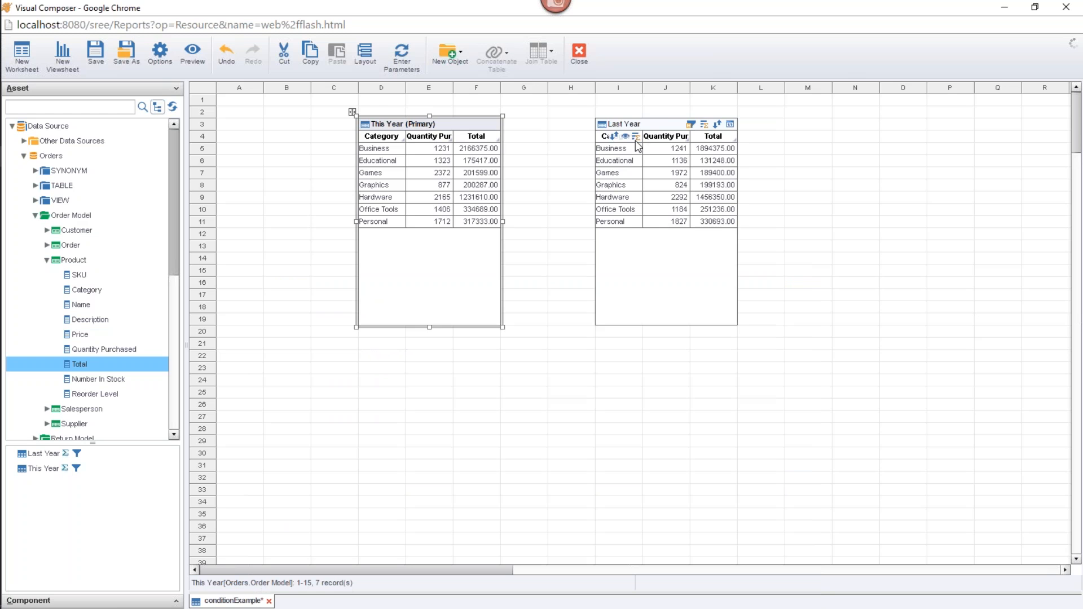
# Move the Last Year table to column M, row 20 and shorten the This Year table to end at row 11
pyautogui.click(639, 129)
pyautogui.moveTo(639, 129); pyautogui.dragTo(828, 336)
pyautogui.click(442, 322)
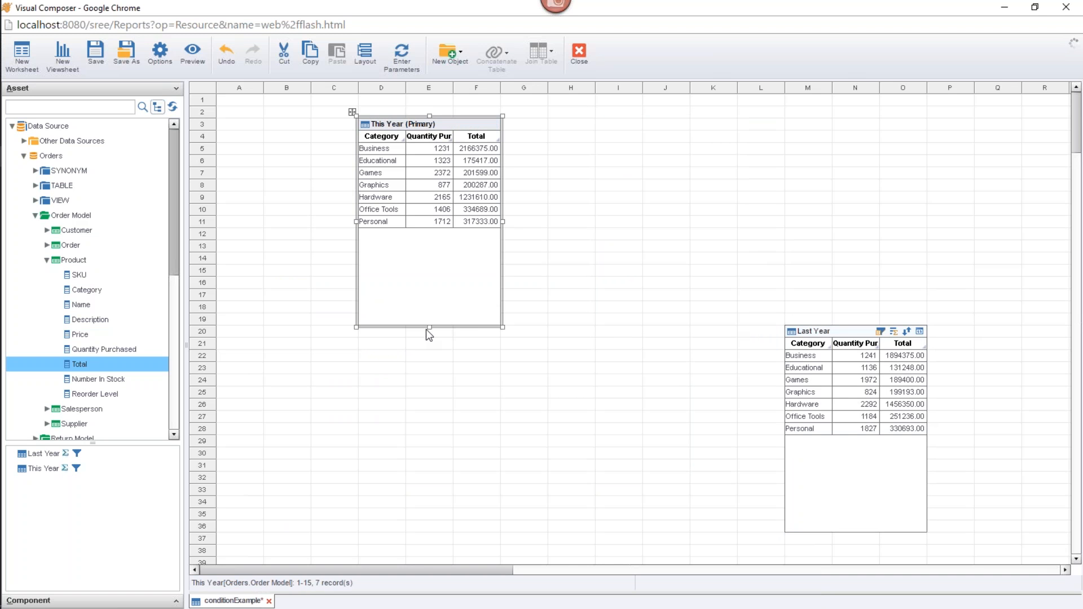
pyautogui.moveTo(426, 327); pyautogui.dragTo(415, 231)
# Mirror the This Year table, position the mirror table at column D, row 16, and show live data in it
pyautogui.rightClick(420, 126)
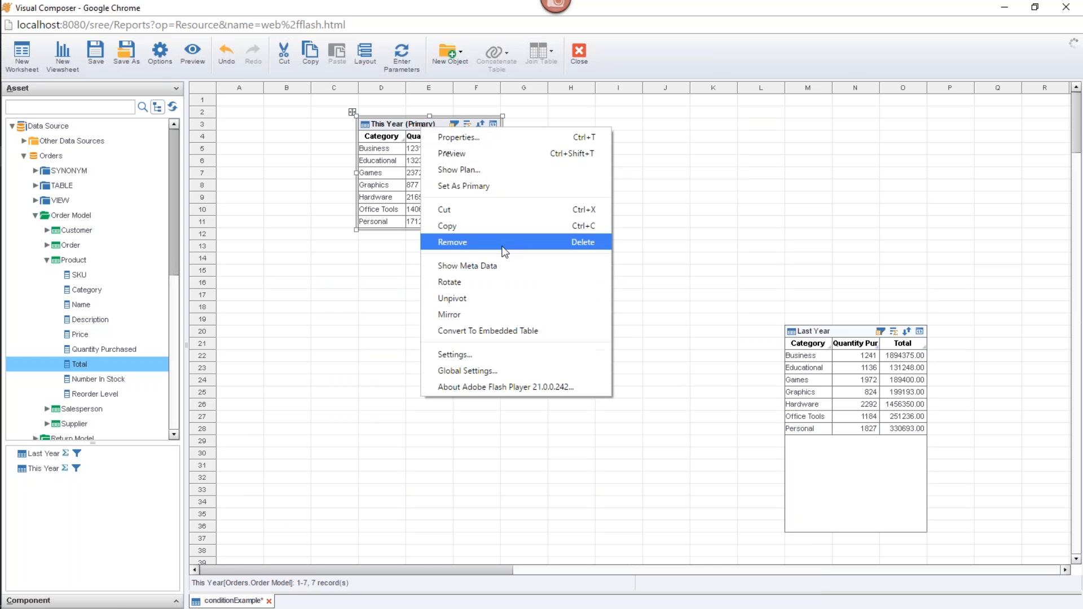
pyautogui.click(509, 312)
pyautogui.moveTo(412, 247); pyautogui.dragTo(412, 284)
pyautogui.click(492, 282)
pyautogui.click(526, 319)
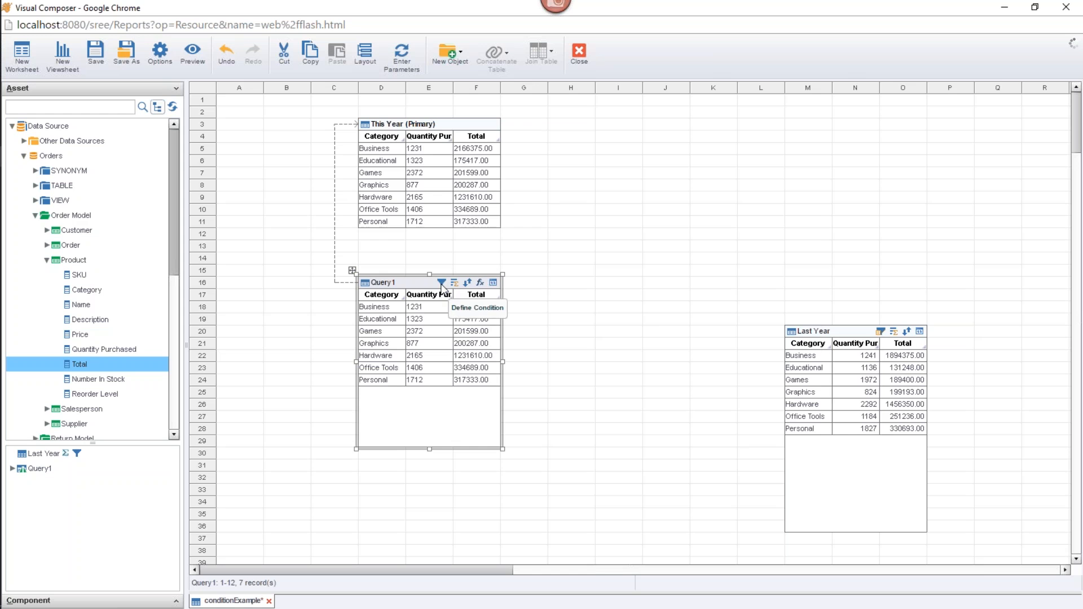
# Rename the Total column to LY Total in the Last Year table and to TY Total in the Query1 table
pyautogui.click(442, 283)
pyautogui.click(807, 156)
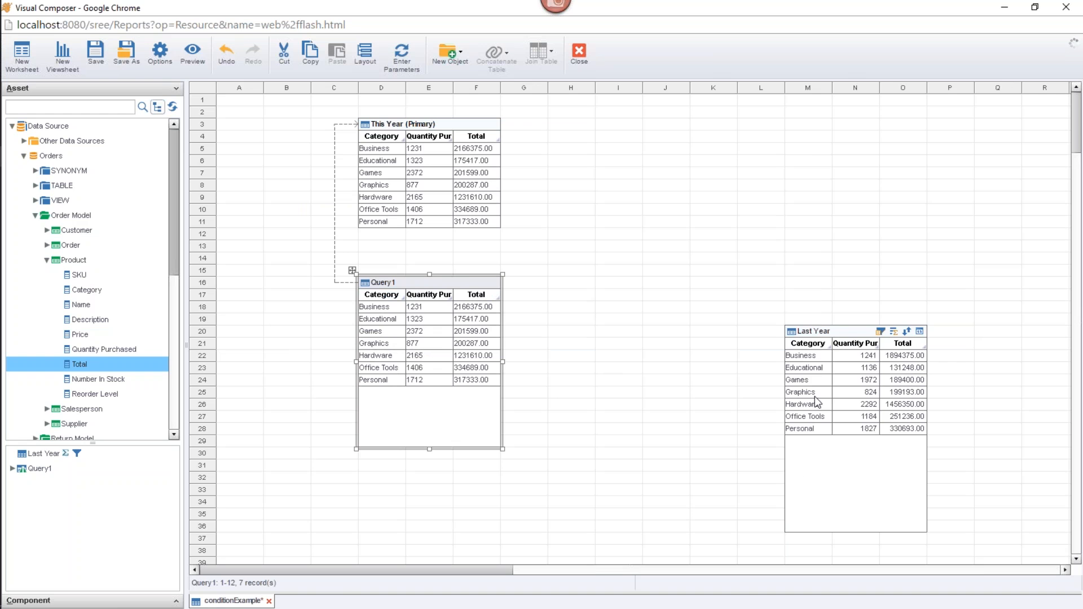
pyautogui.click(891, 347)
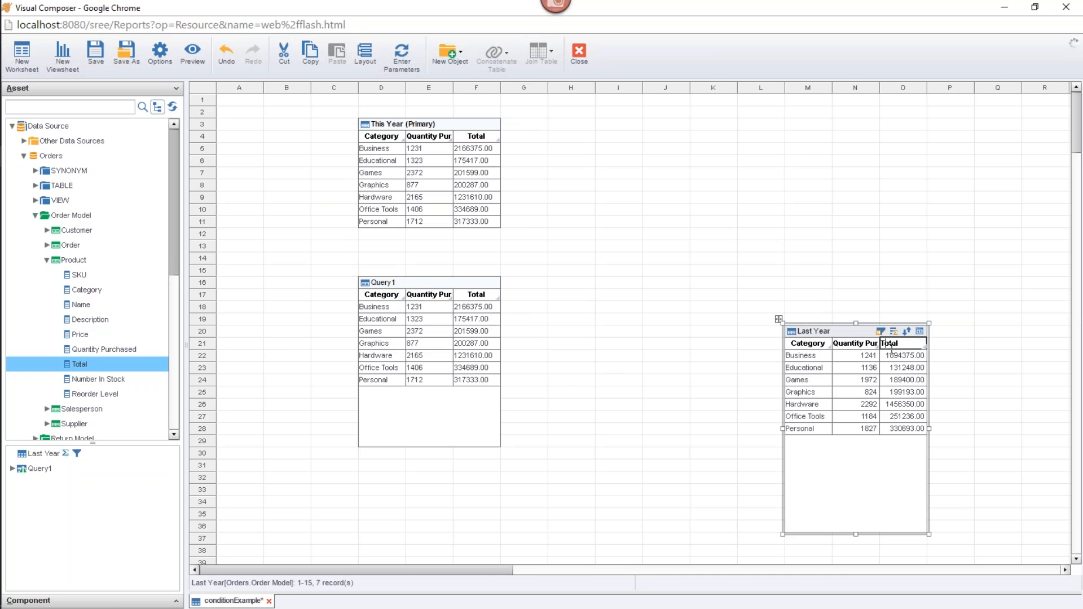
pyautogui.write('LY')
pyautogui.click(705, 416)
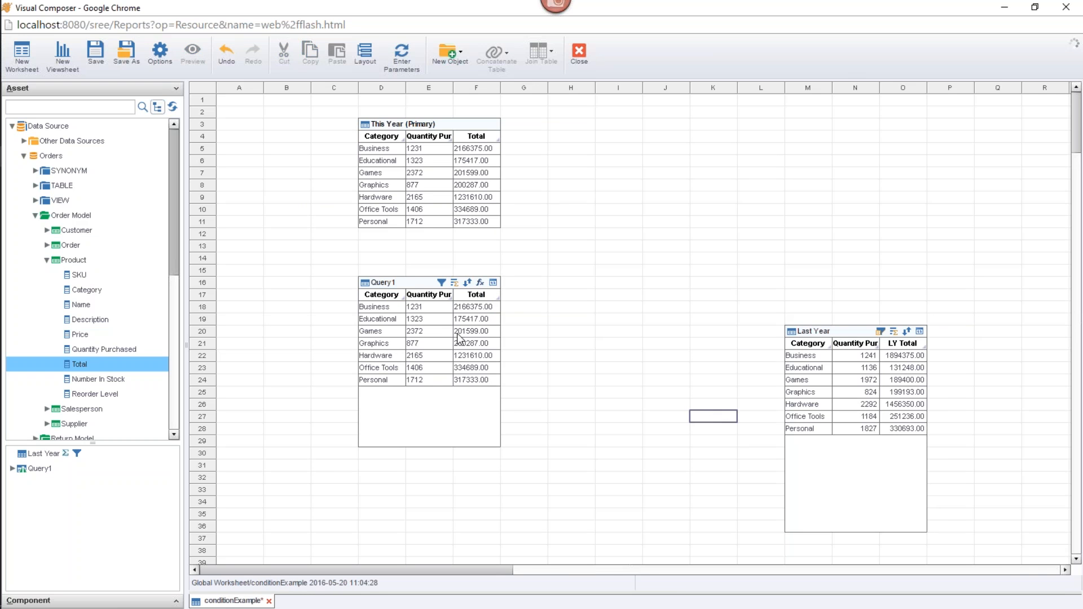
pyautogui.doubleClick(462, 294)
pyautogui.click(457, 295)
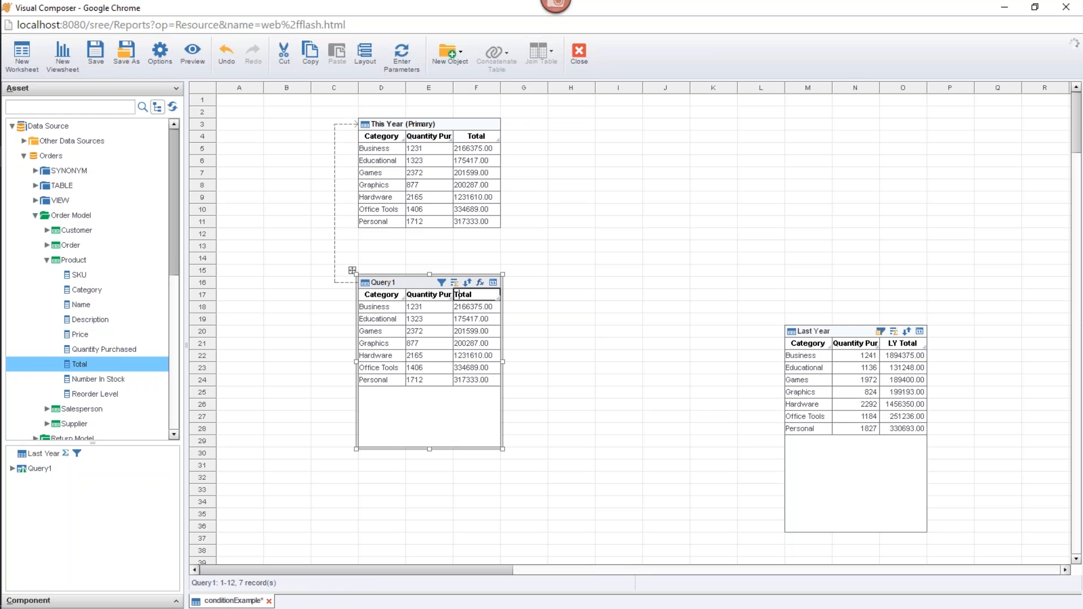
pyautogui.write('TY')
pyautogui.click(598, 439)
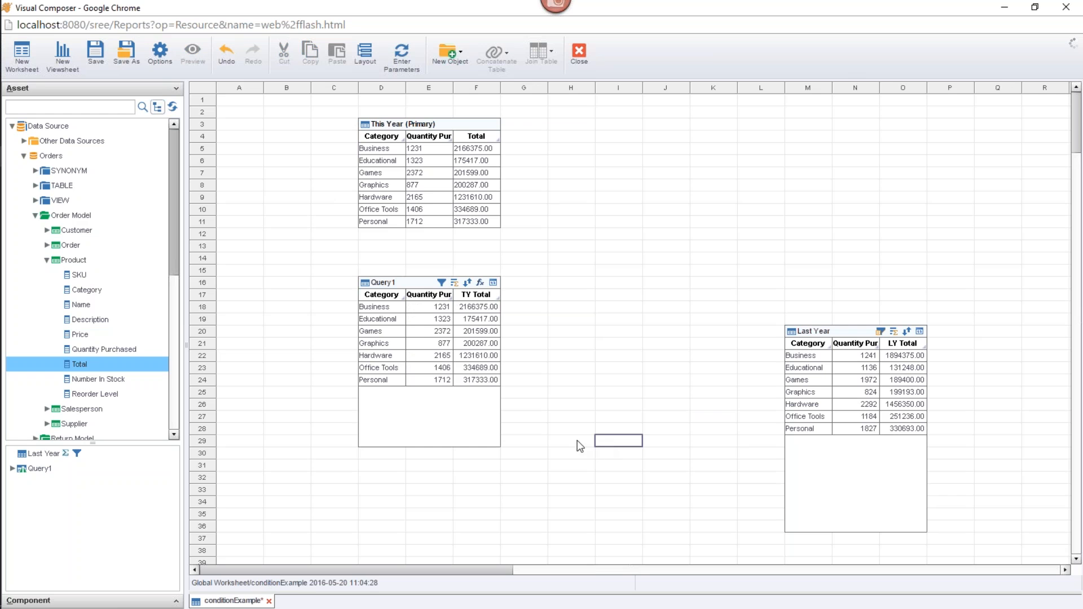
# Start a condition on the Query1 table requiring TY Total to be greater than a comparison value
pyautogui.click(442, 284)
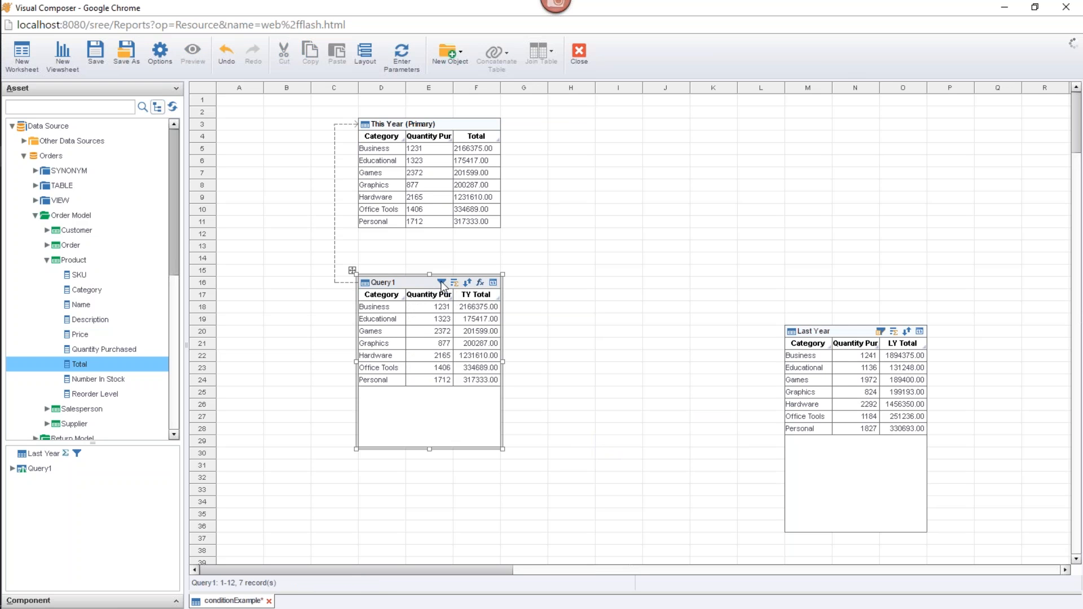
pyautogui.click(442, 283)
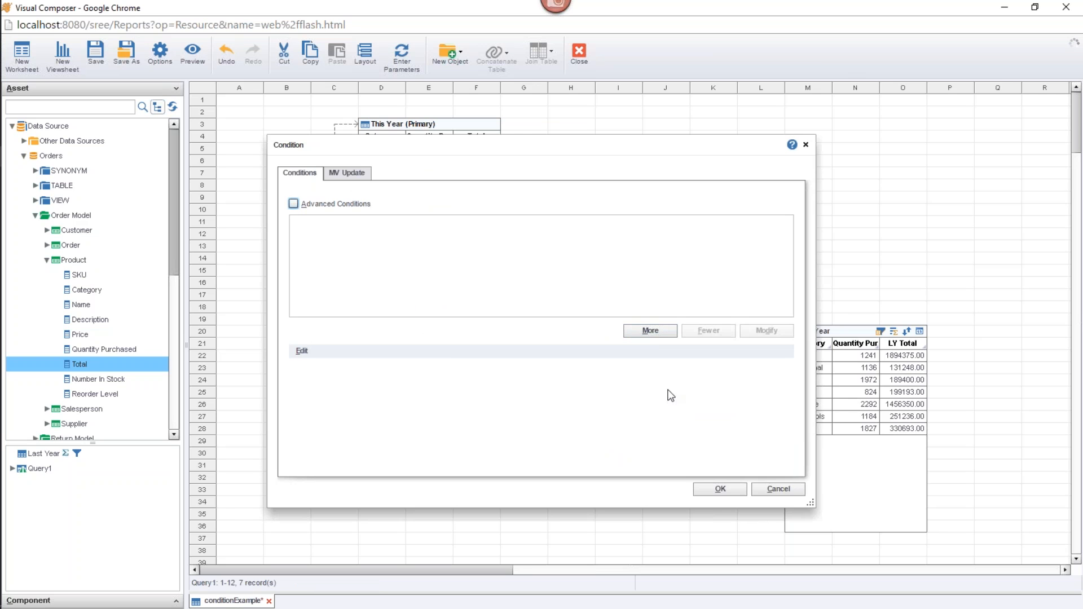
pyautogui.click(666, 335)
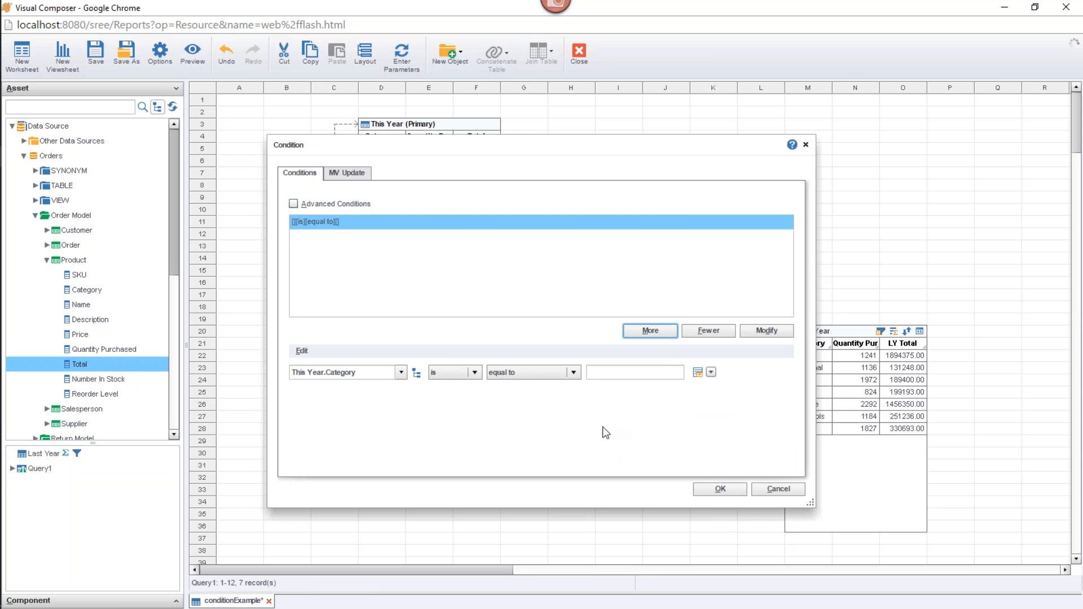
pyautogui.click(401, 373)
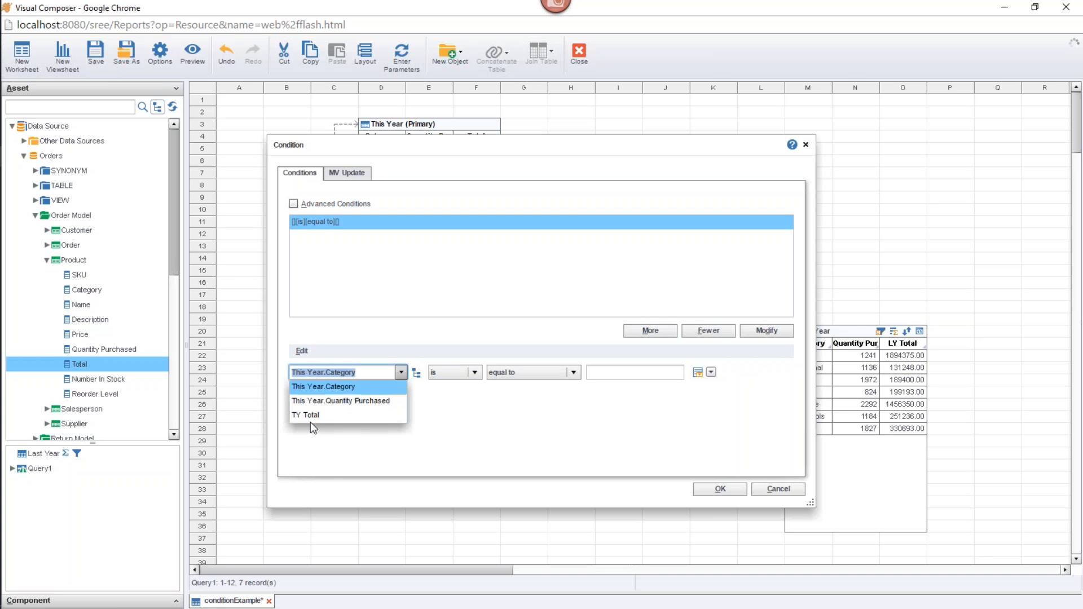
pyautogui.click(335, 415)
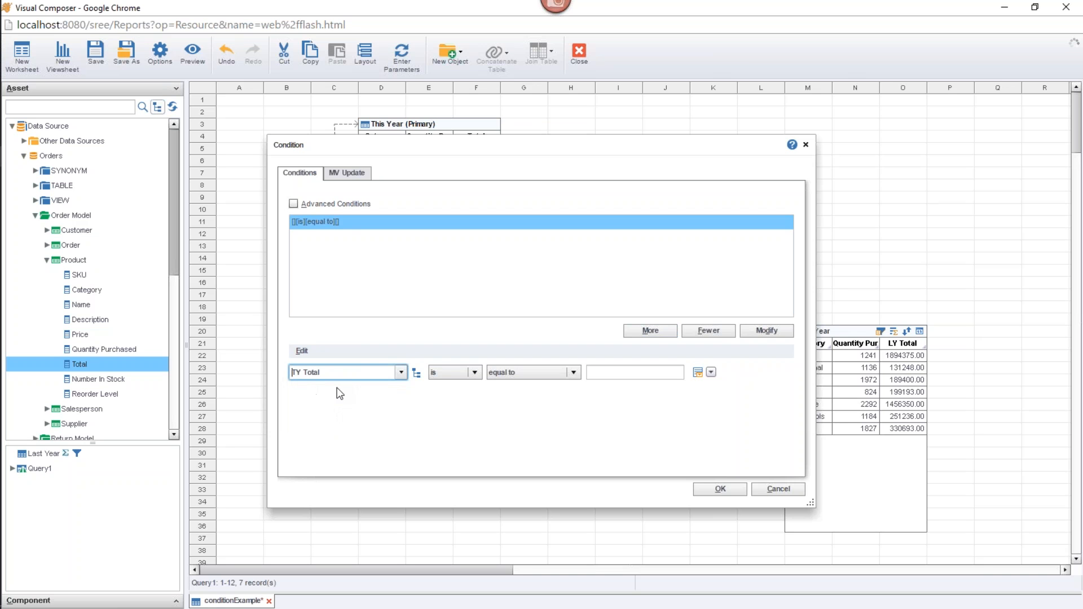
pyautogui.click(537, 371)
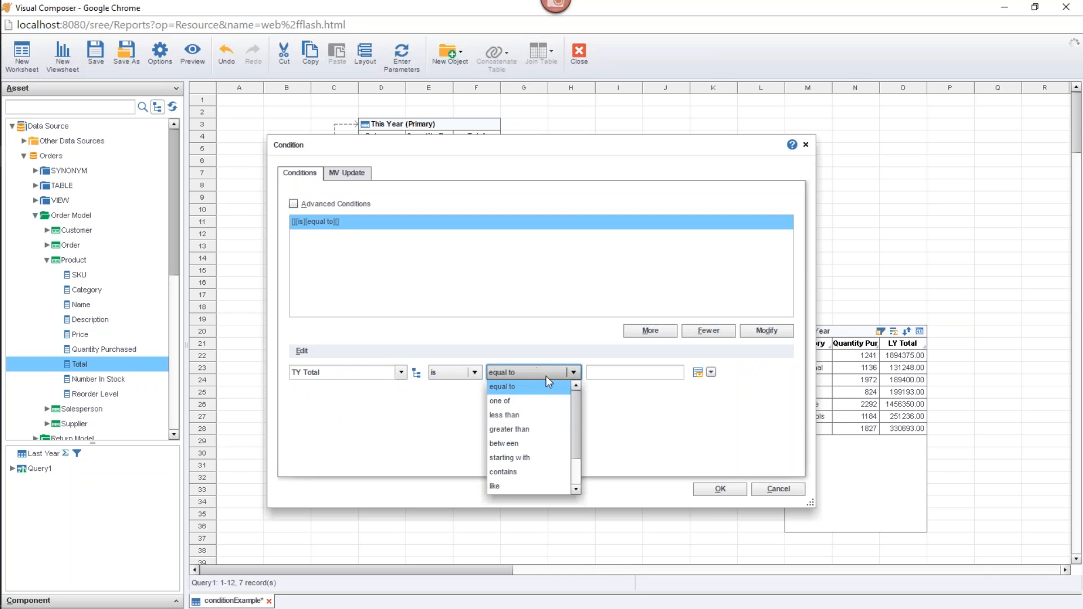
pyautogui.click(527, 429)
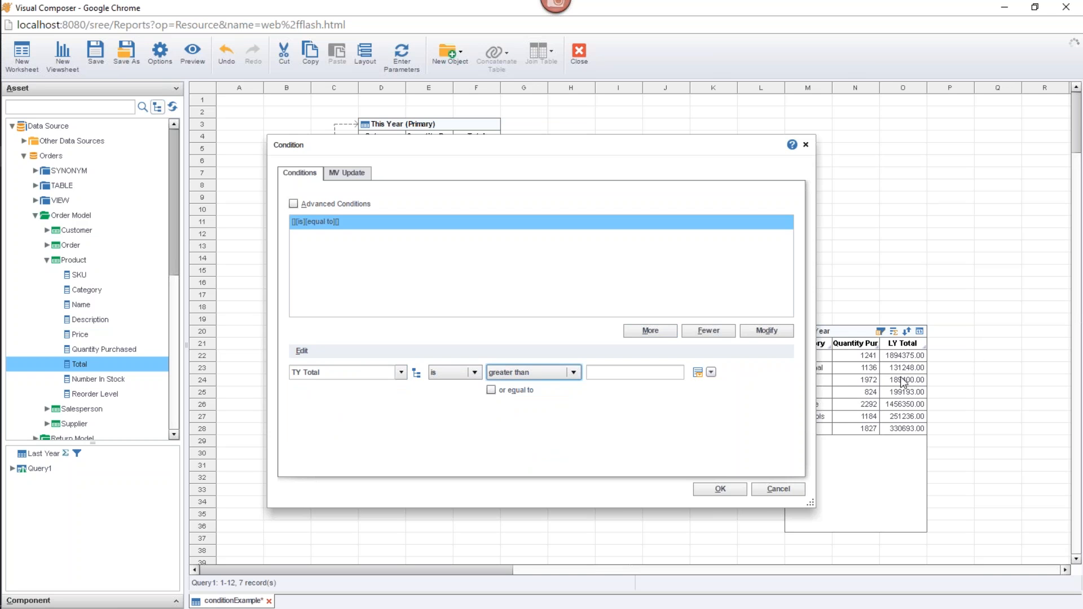
# Use a subquery as the comparison value, retrieving the LY Total column from the Last Year table
pyautogui.click(711, 373)
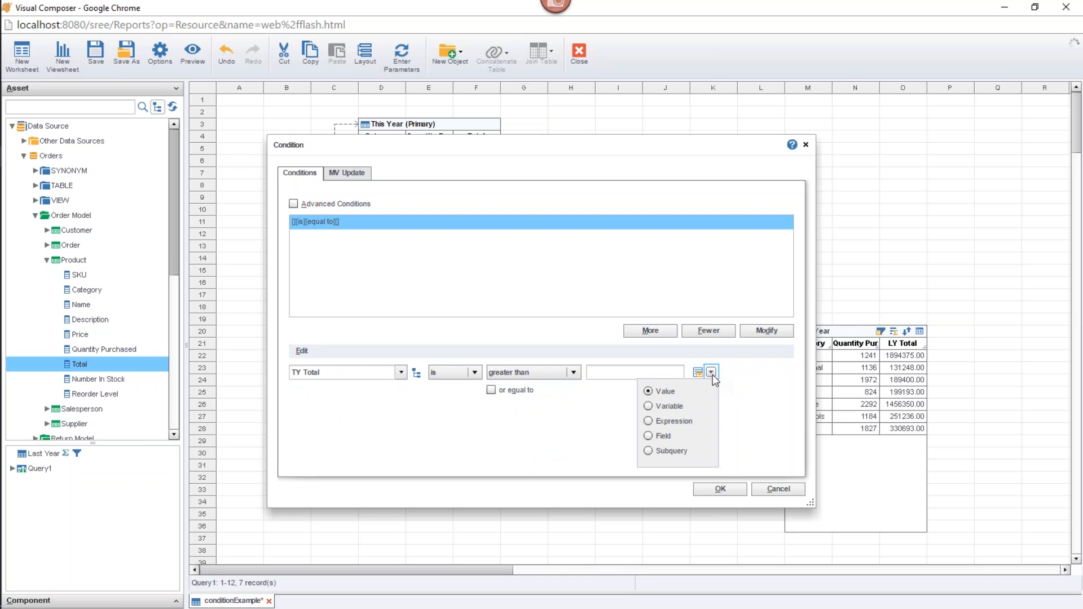
pyautogui.click(680, 451)
pyautogui.click(652, 372)
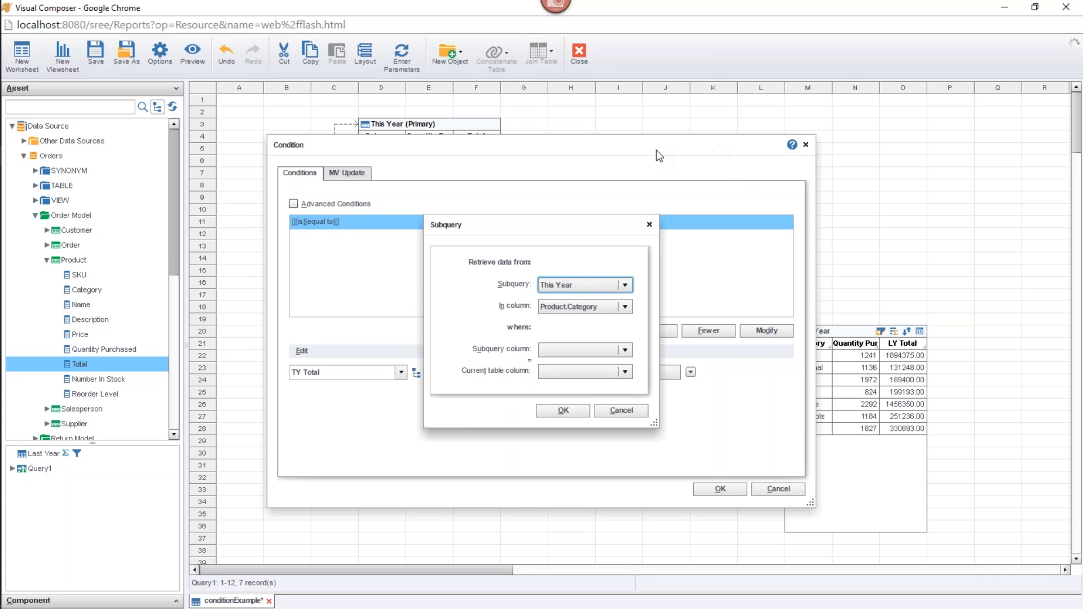
pyautogui.click(578, 283)
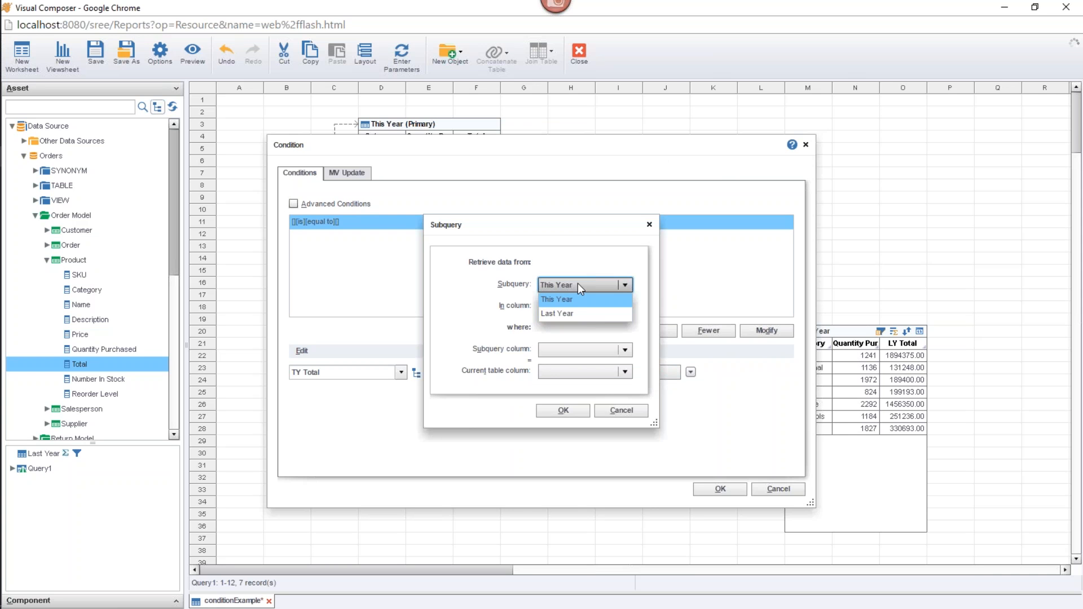
pyautogui.click(586, 313)
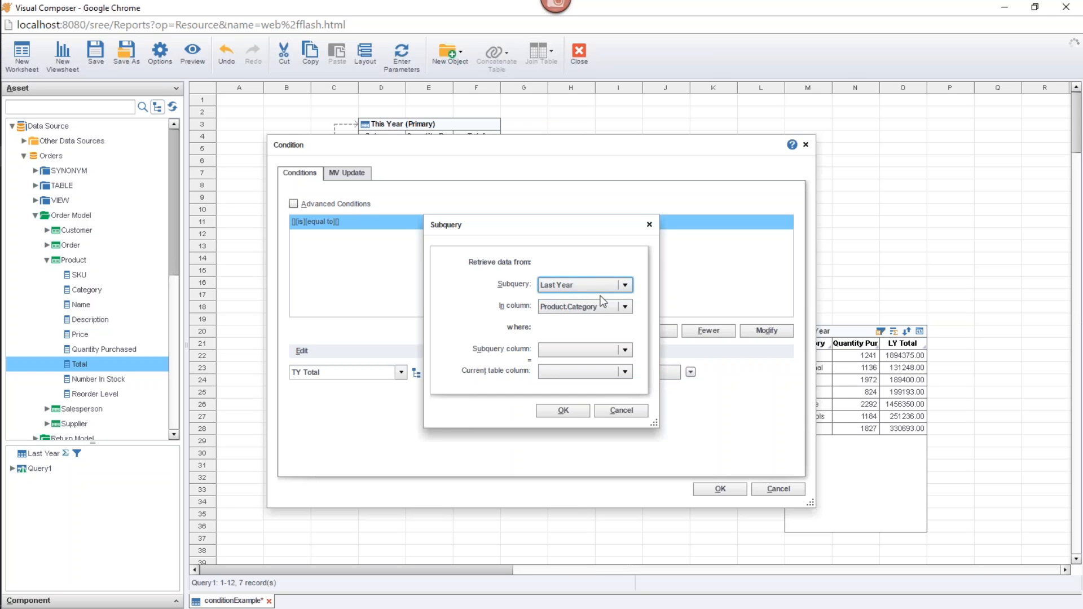
pyautogui.click(616, 306)
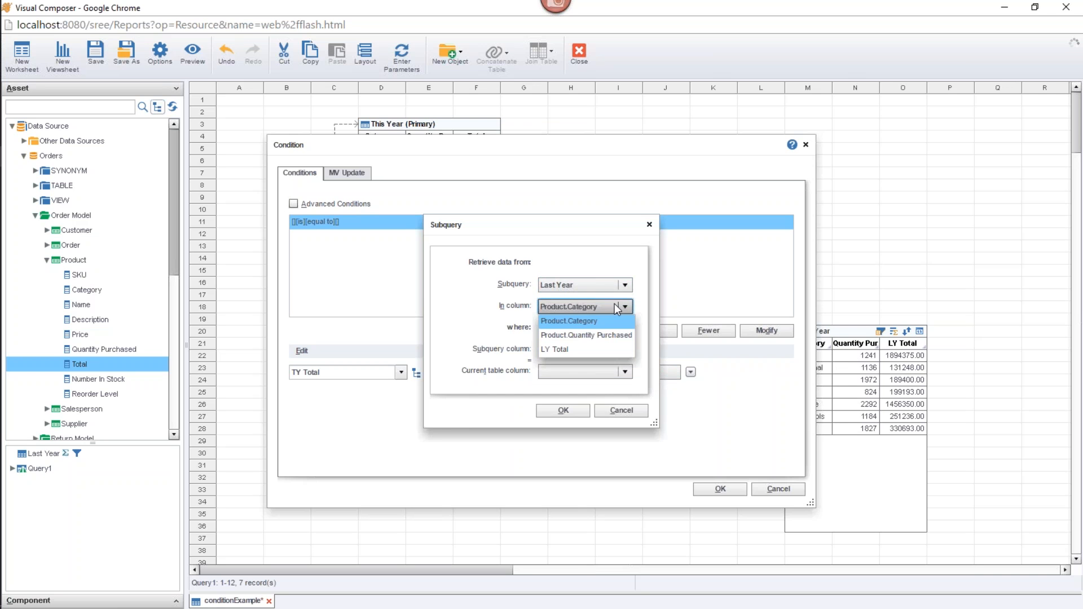
pyautogui.click(564, 348)
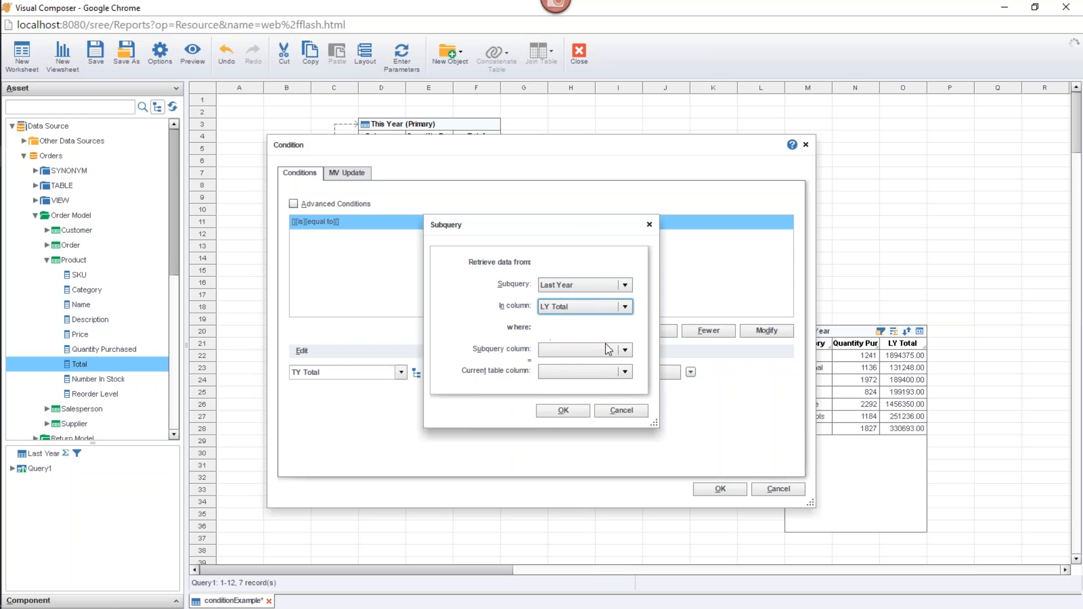
# Match the subquery column Product.Category to the current table column This Year.Category and apply the condition to Query1
pyautogui.click(623, 350)
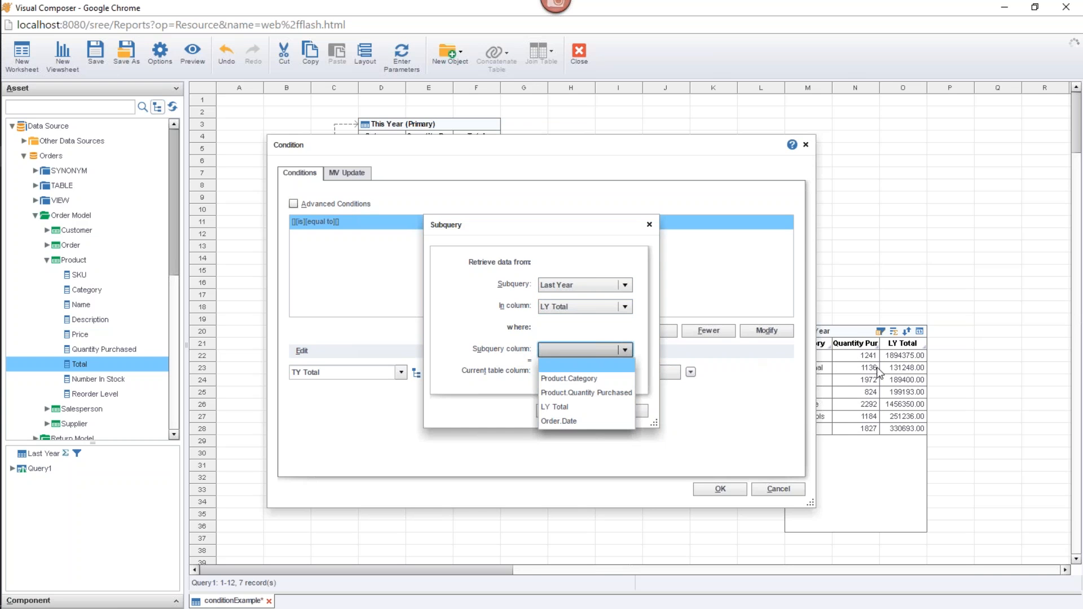
pyautogui.click(569, 378)
pyautogui.click(622, 371)
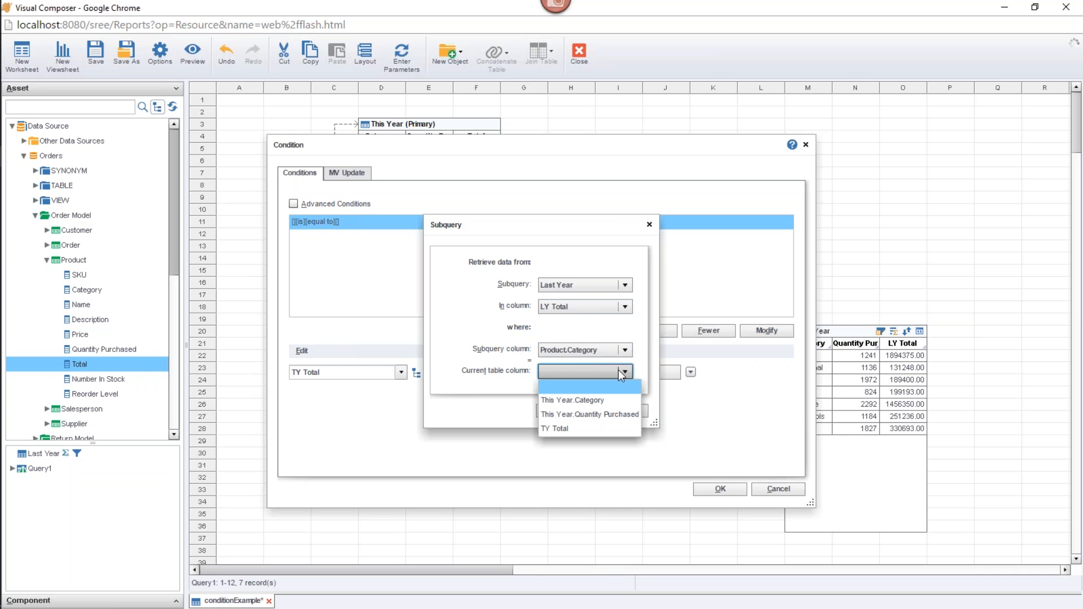
pyautogui.click(599, 400)
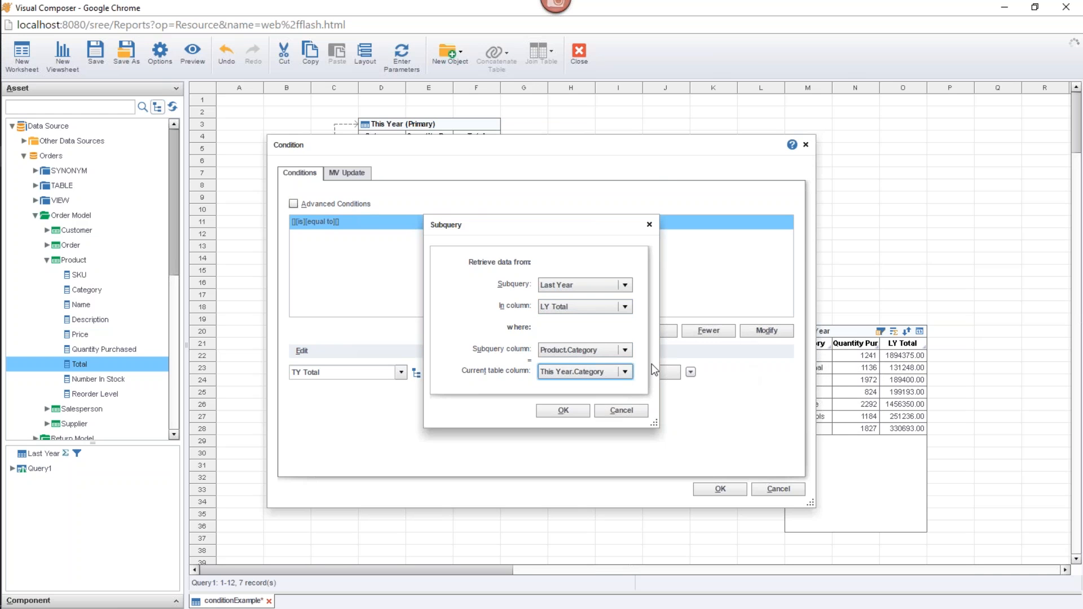
pyautogui.moveTo(532, 228); pyautogui.dragTo(511, 122)
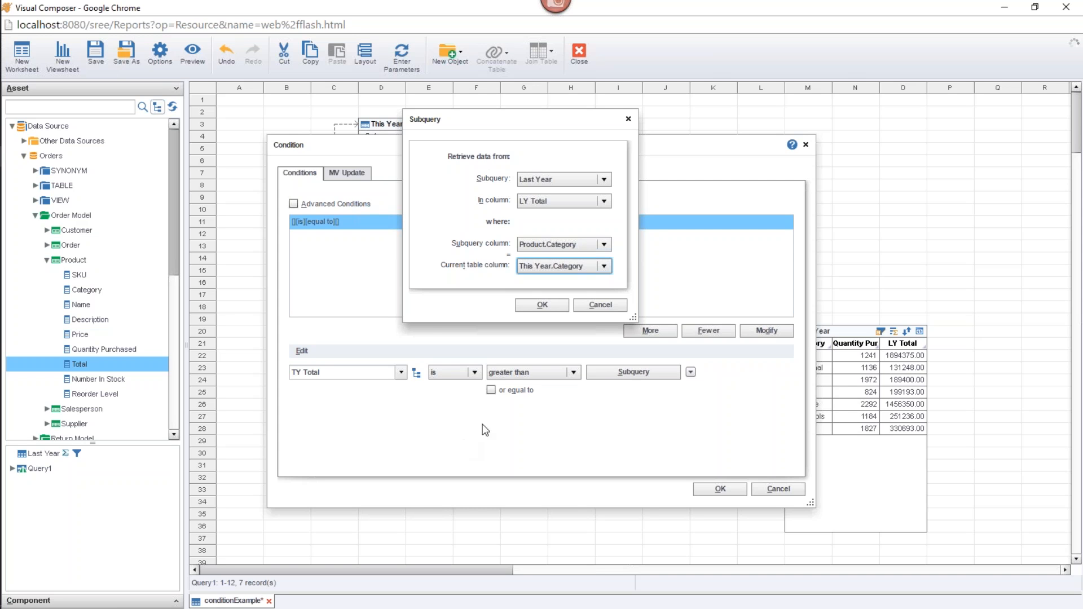
pyautogui.click(542, 305)
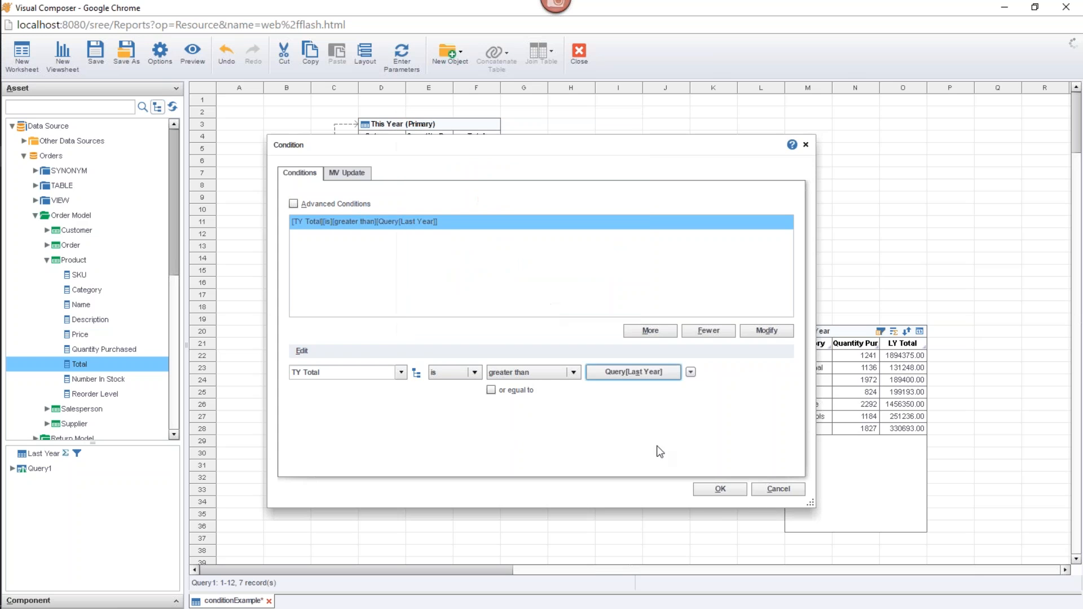
pyautogui.click(712, 490)
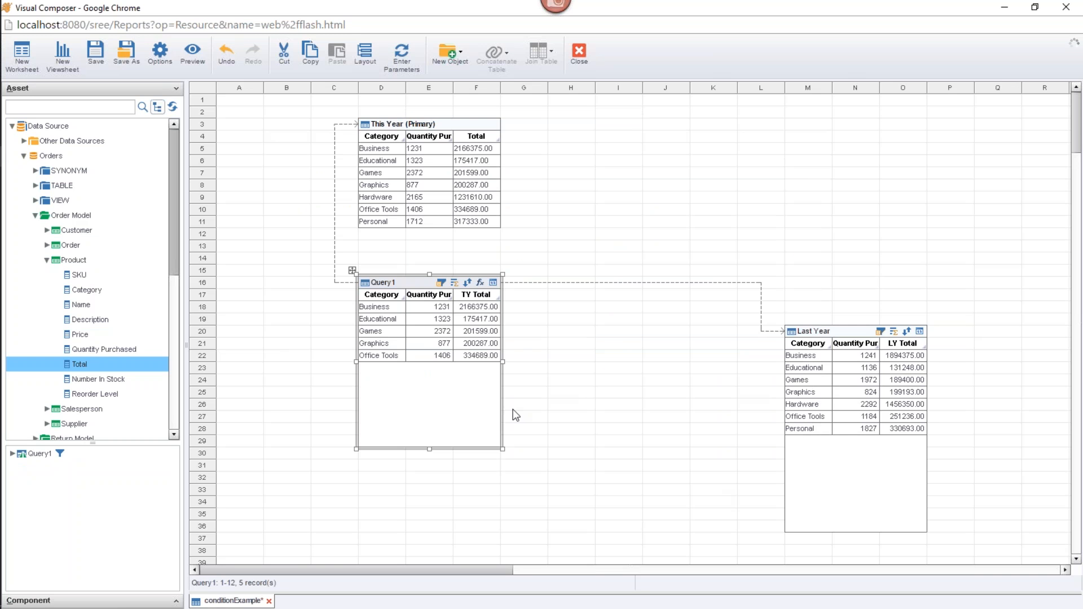
# Move the Query1 table to column E, row 21, beside the Last Year table
pyautogui.moveTo(419, 286); pyautogui.dragTo(466, 347)
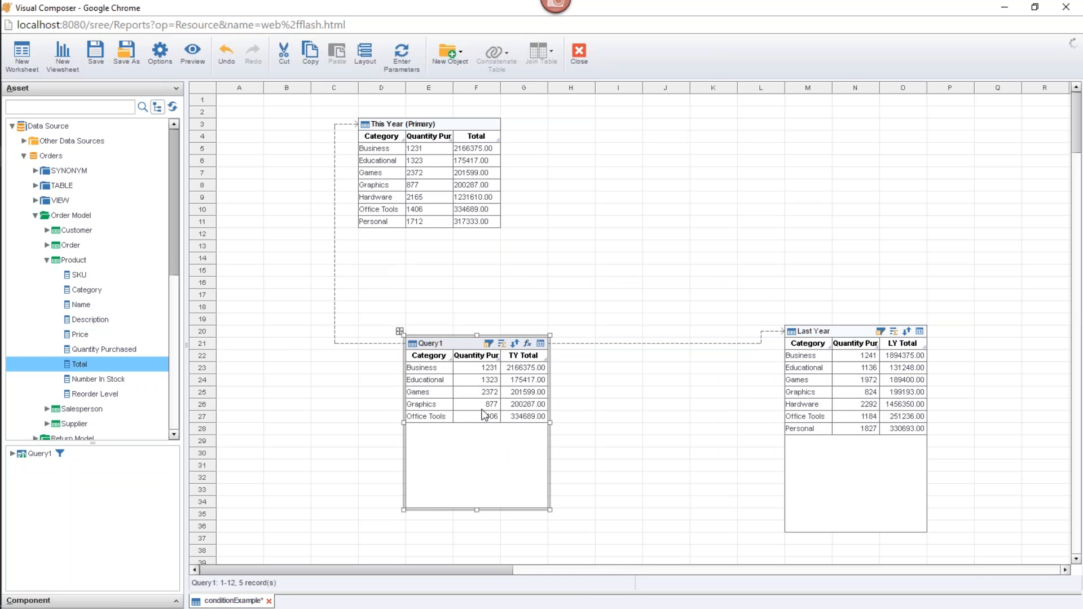